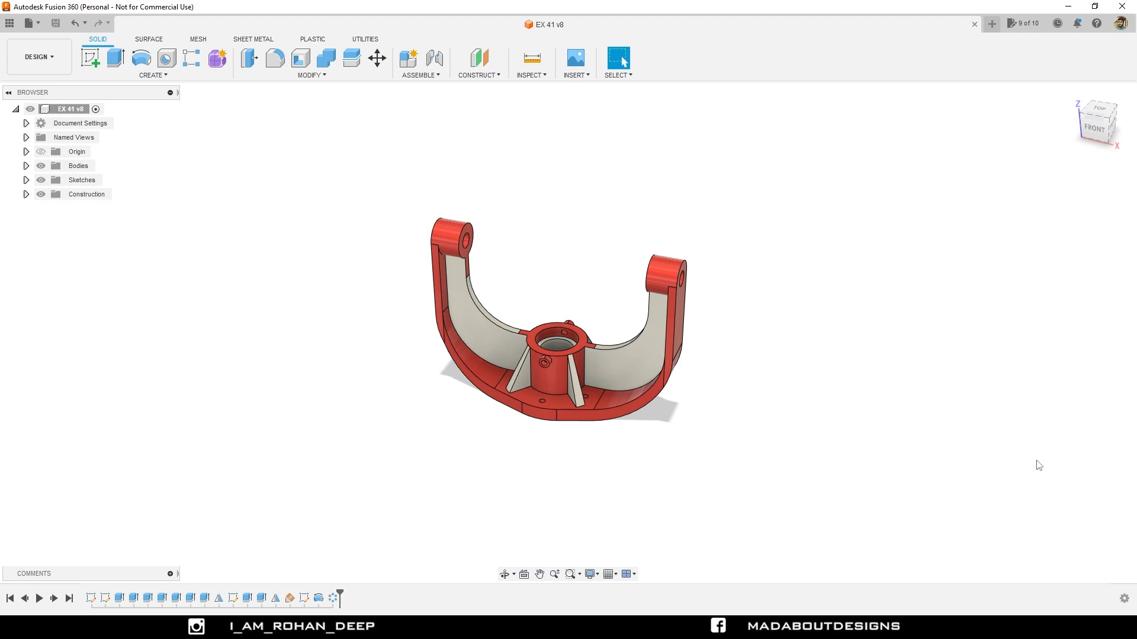
Create a new design and check its active document units
click(28, 23)
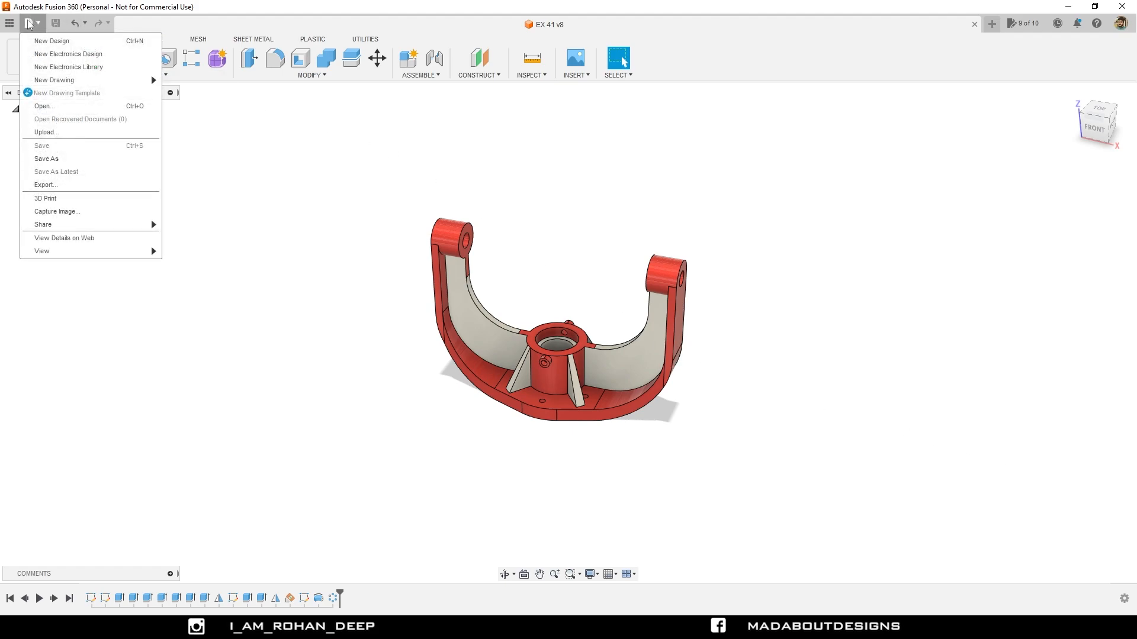
click(40, 42)
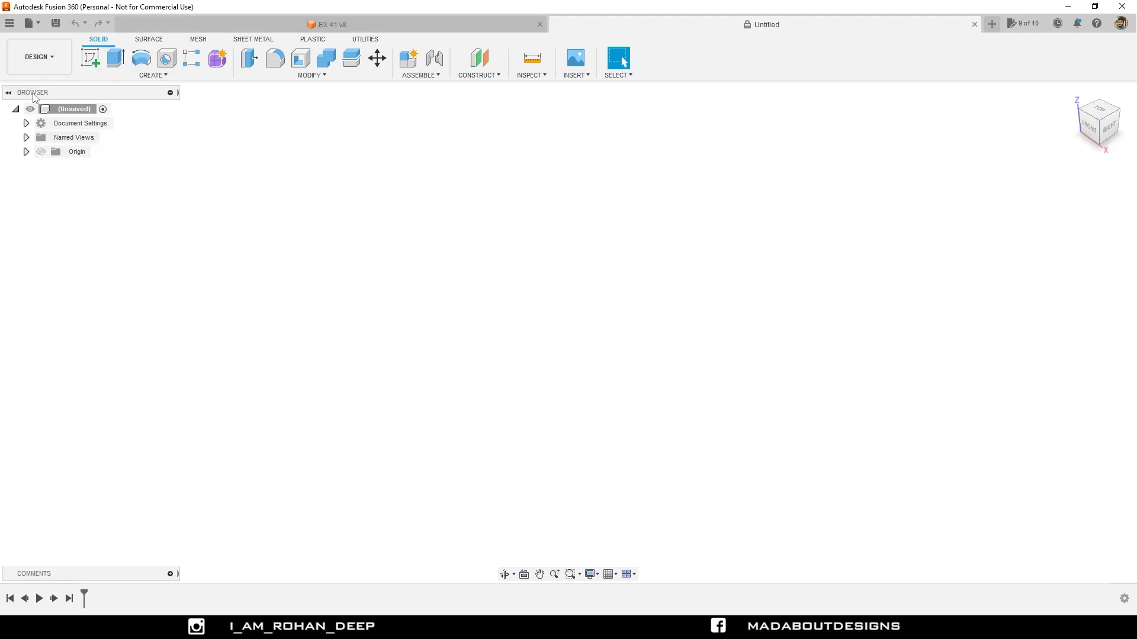
click(26, 123)
mouse_move(87, 143)
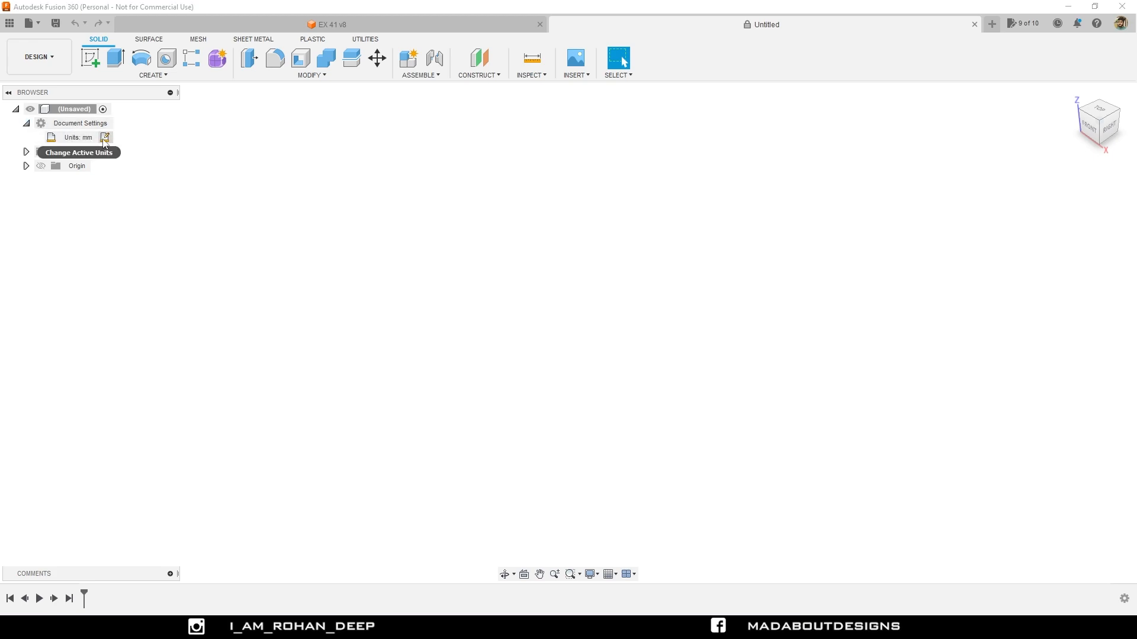
click(105, 138)
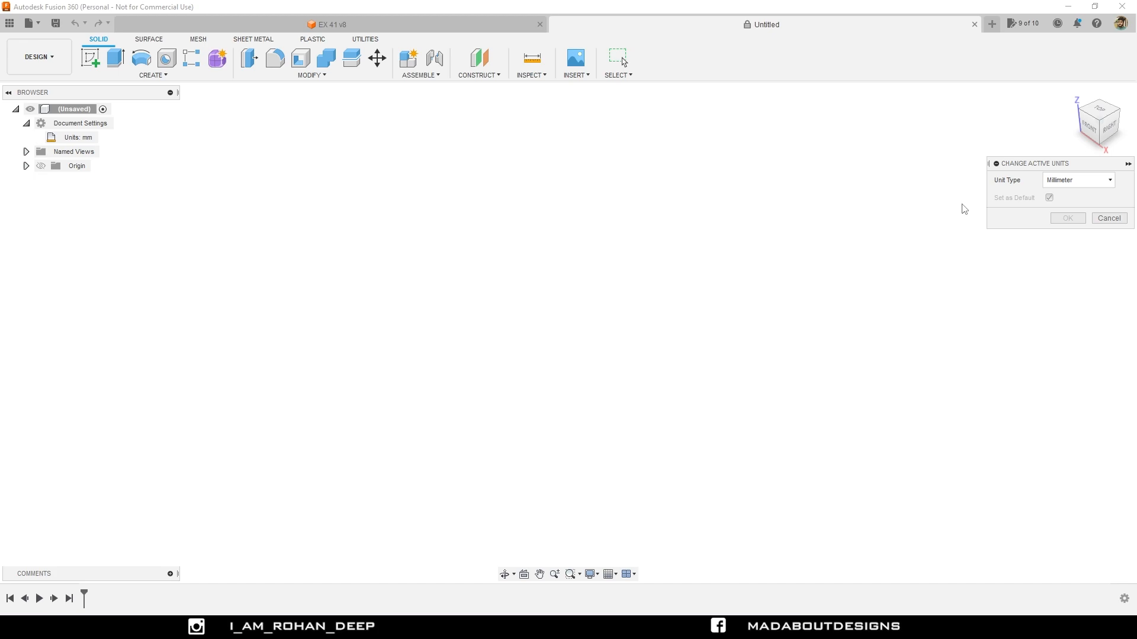
click(1102, 220)
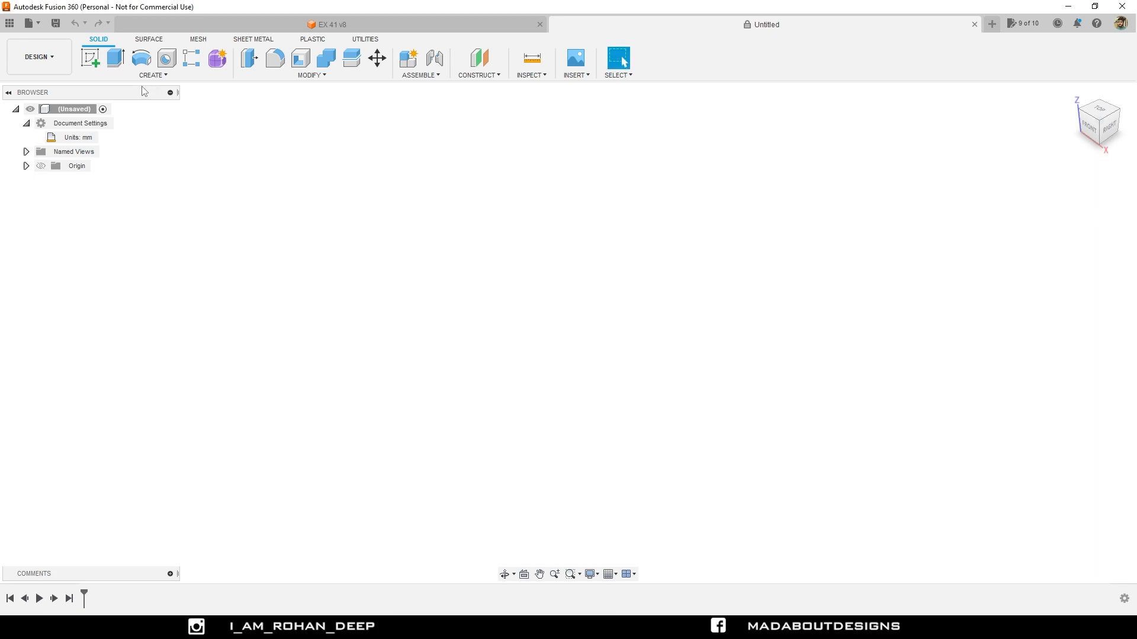
Start a sketch on the horizontal XY plane and draw a 108 mm diameter circle centred on the origin
click(92, 58)
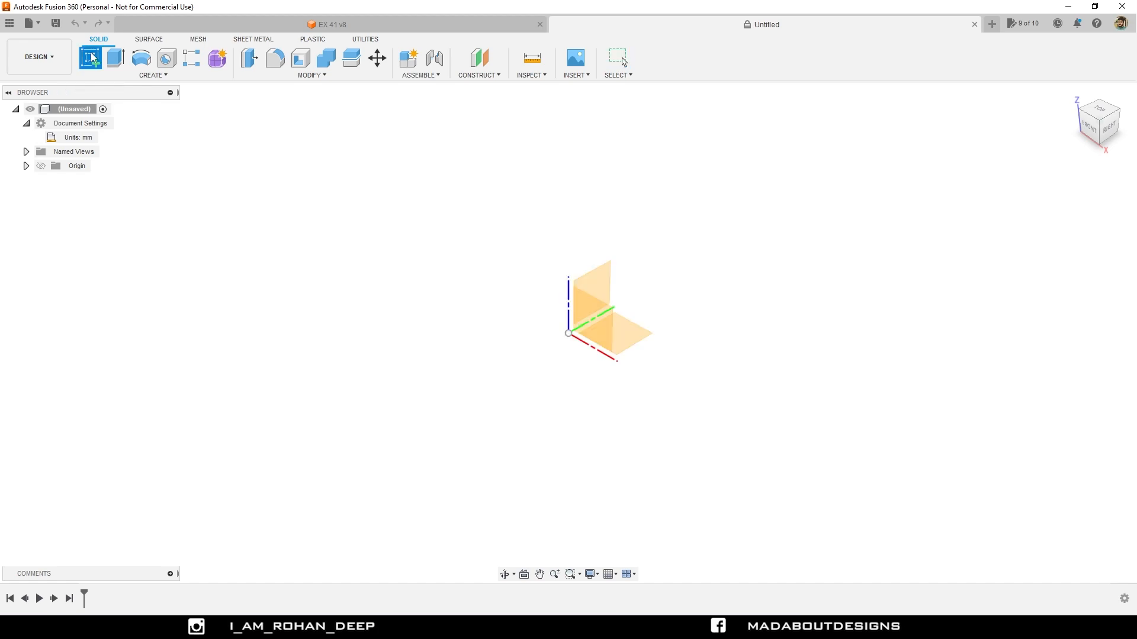
click(619, 331)
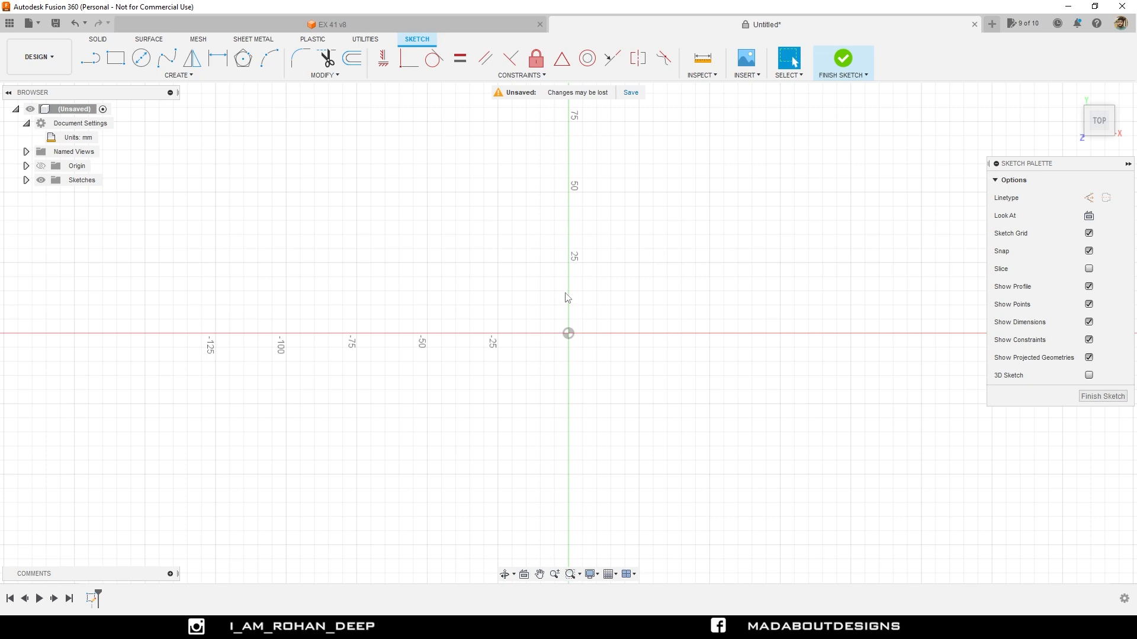
scroll(567, 298, down, 2)
scroll(585, 304, down, 1)
scroll(586, 304, down, 2)
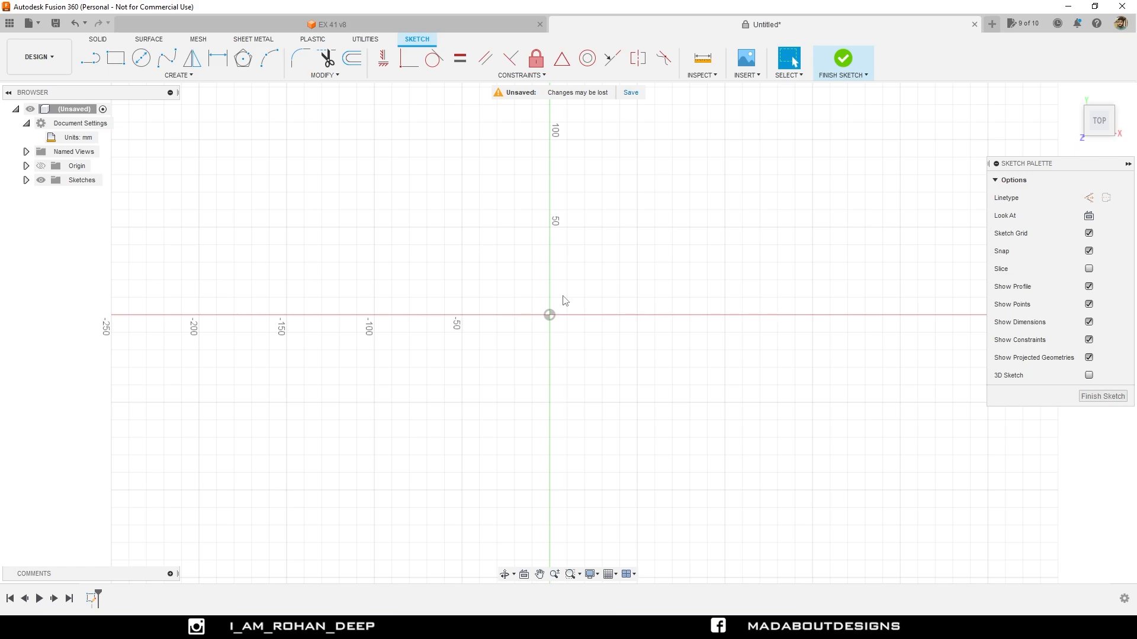
click(141, 58)
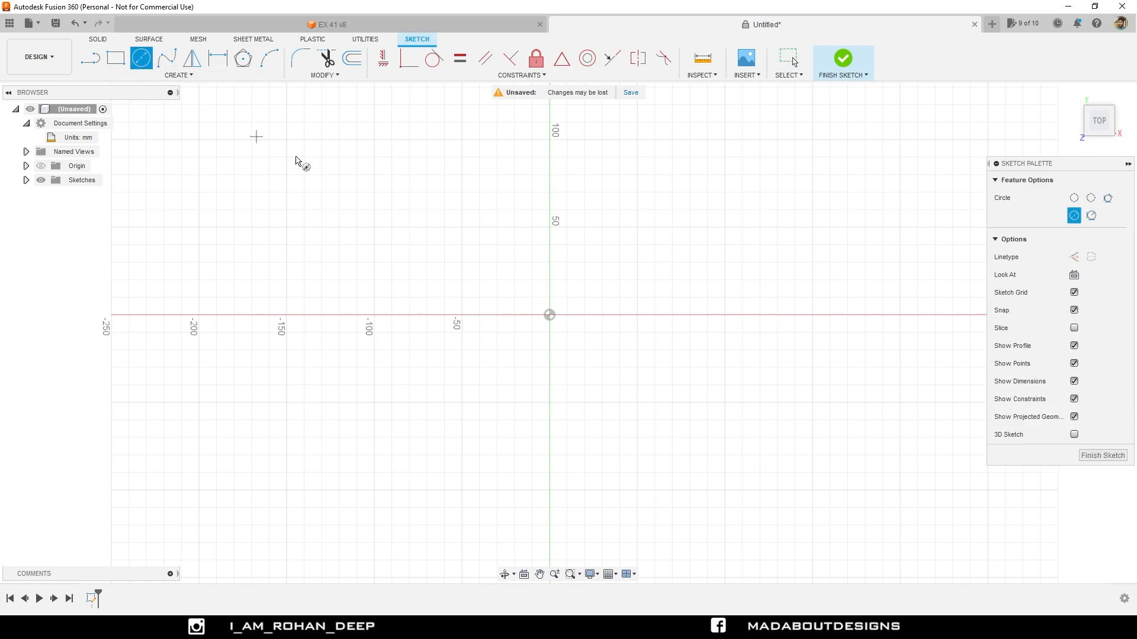
click(549, 314)
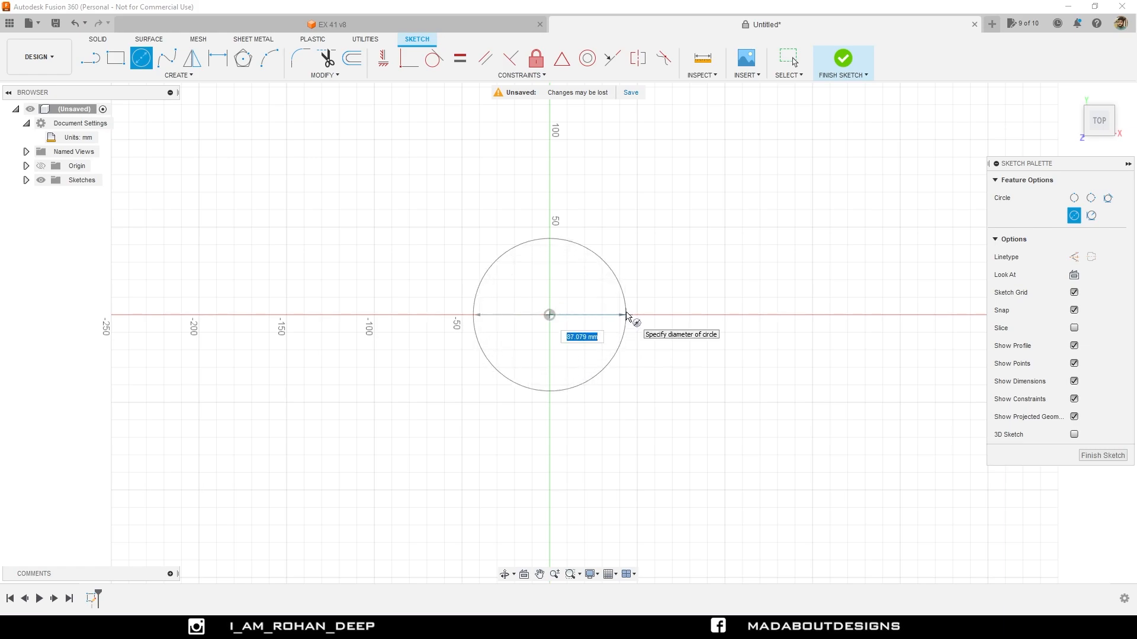
text(108)
key(Tab)
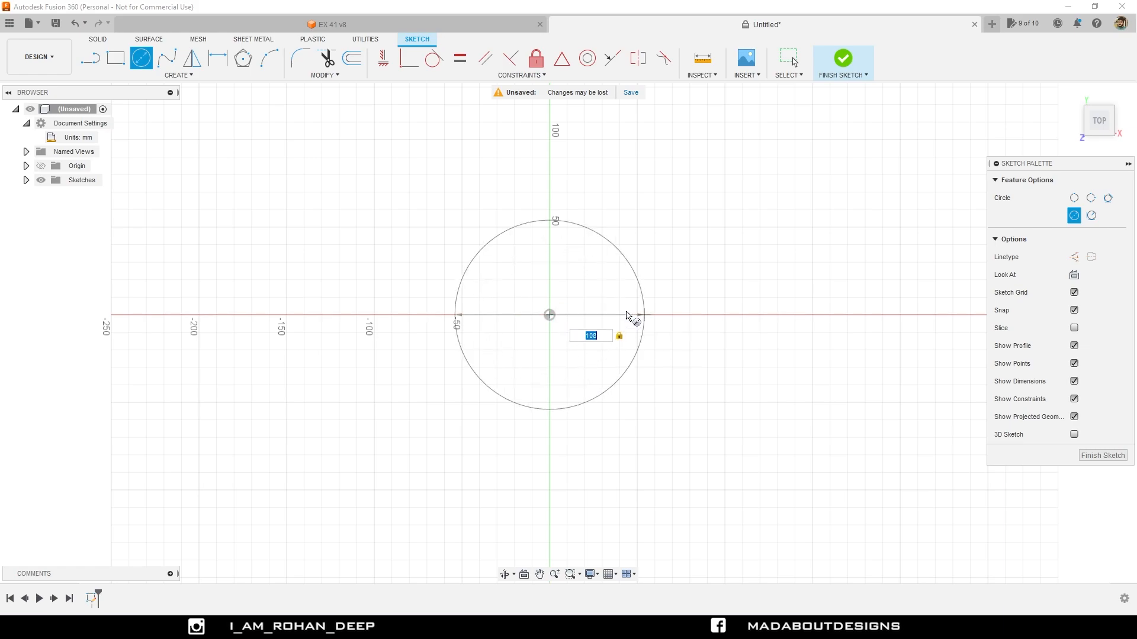
key(Return)
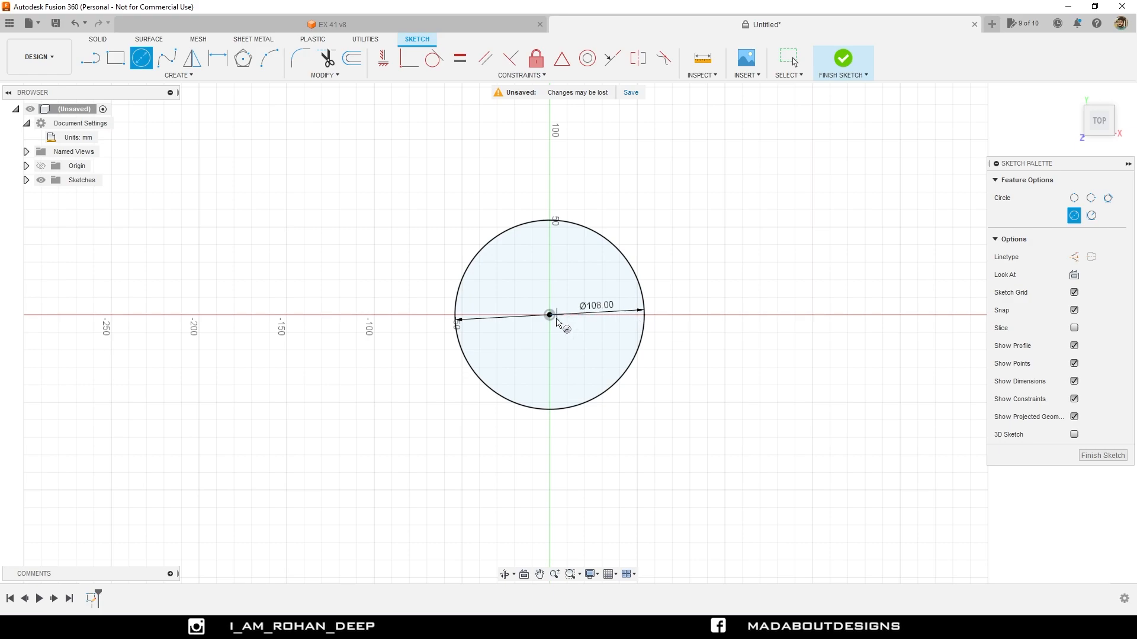
Draw three more circles centred on the origin with diameters of 140, 198 and 356 mm
click(550, 316)
text(140)
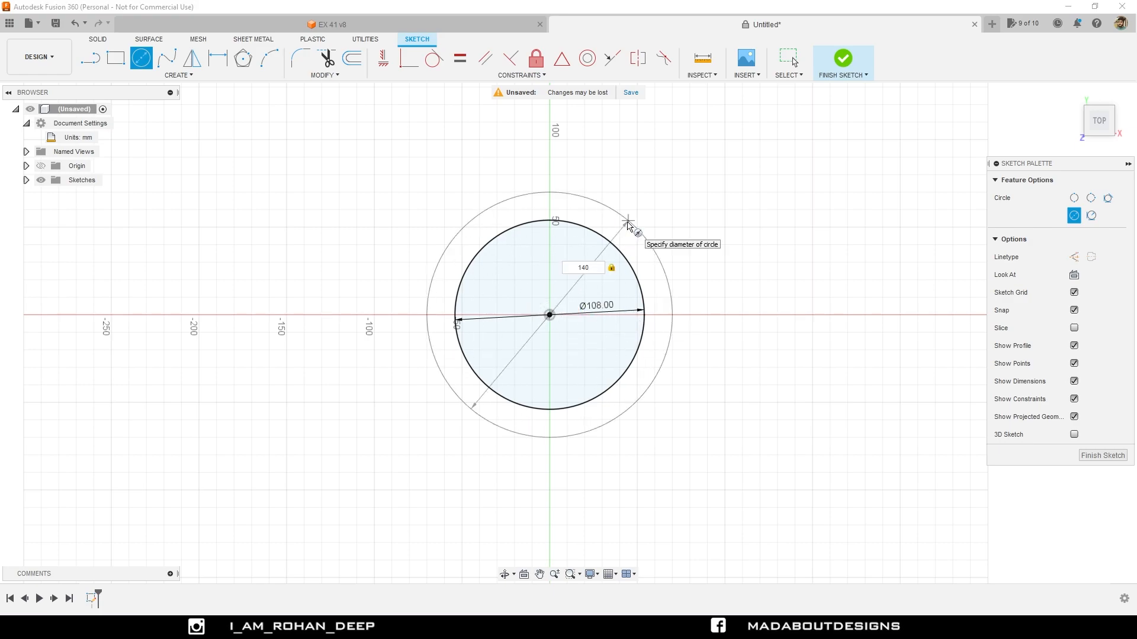
key(Return)
click(550, 316)
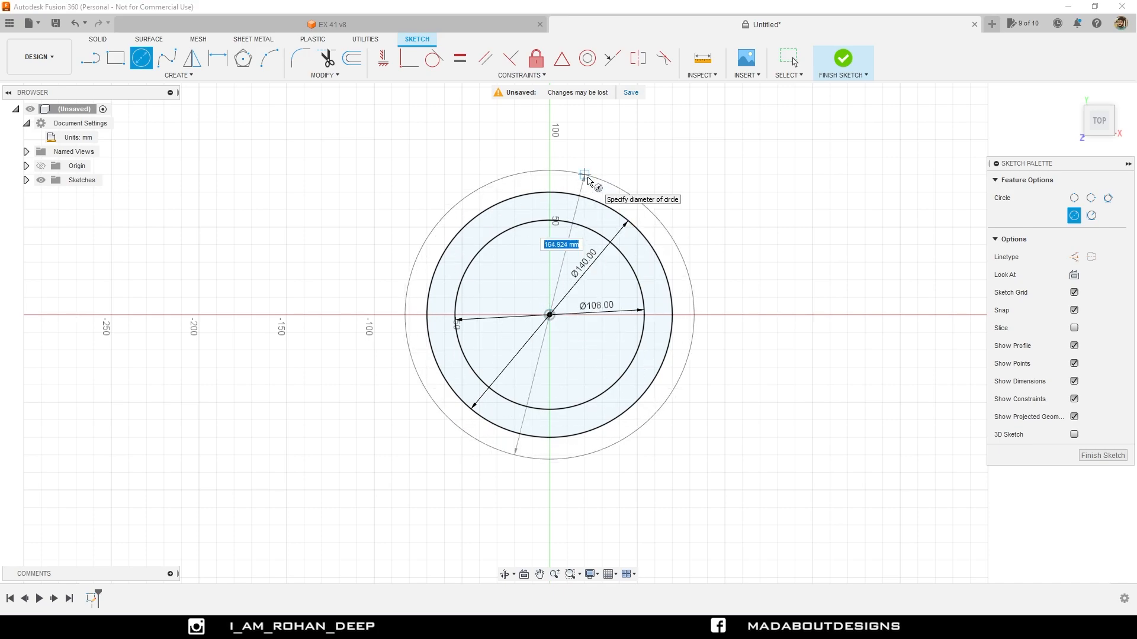
text(198)
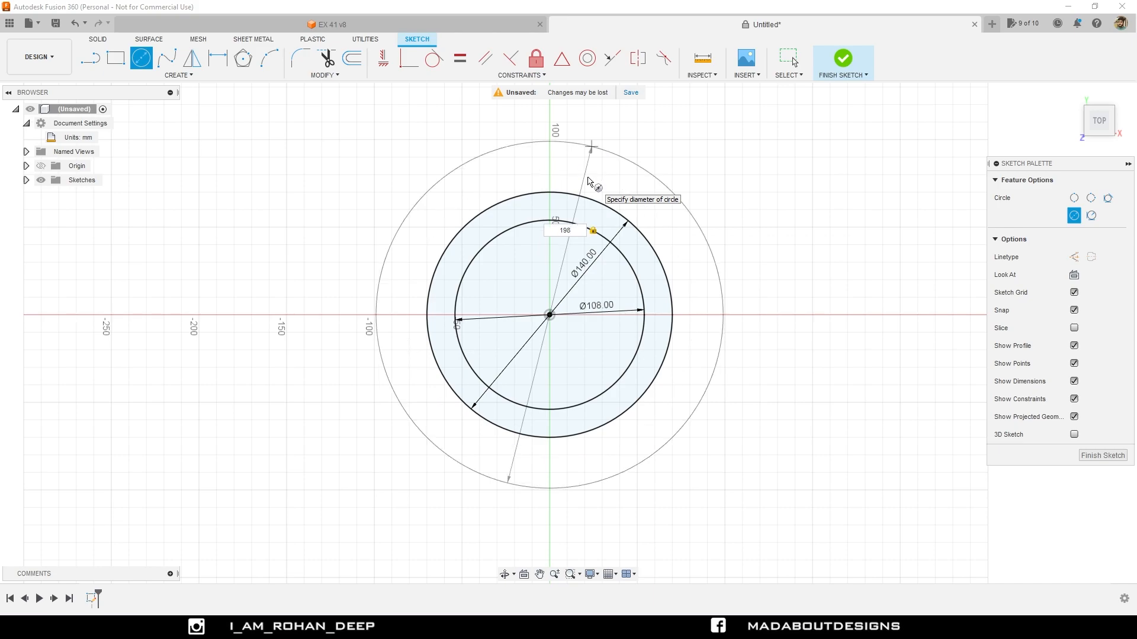
key(Return)
click(550, 315)
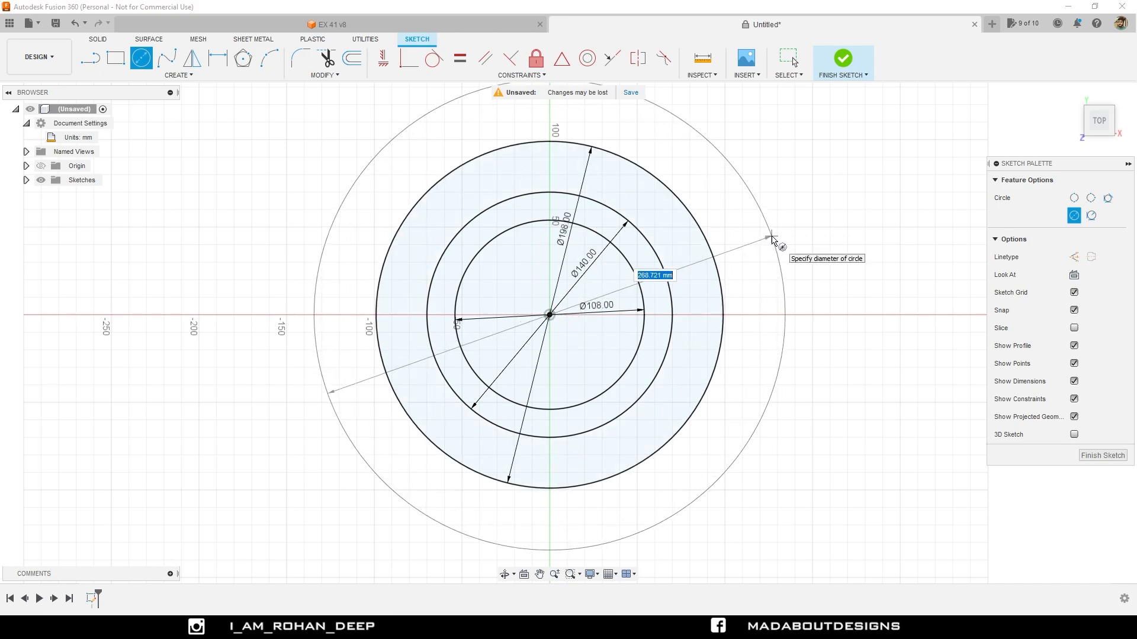
text(356)
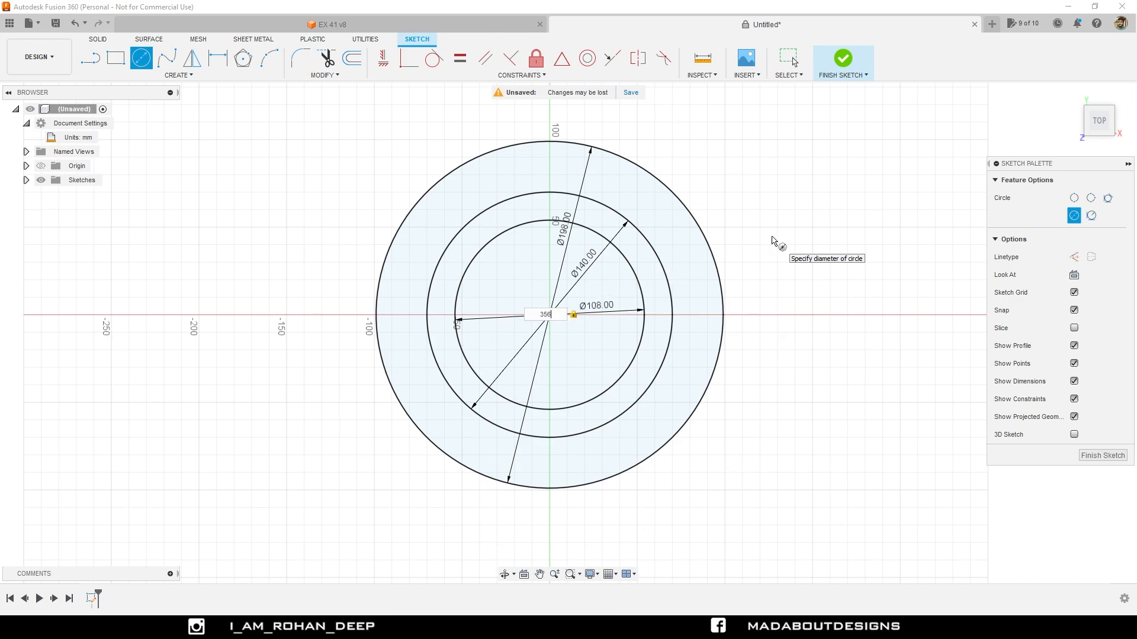
key(Return)
Draw a 280 mm diameter construction circle centred on the origin and switch back to the normal line type
scroll(744, 231, down, 3)
scroll(744, 231, down, 3)
middle_drag(718, 232, 588, 240)
scroll(550, 239, up, 2)
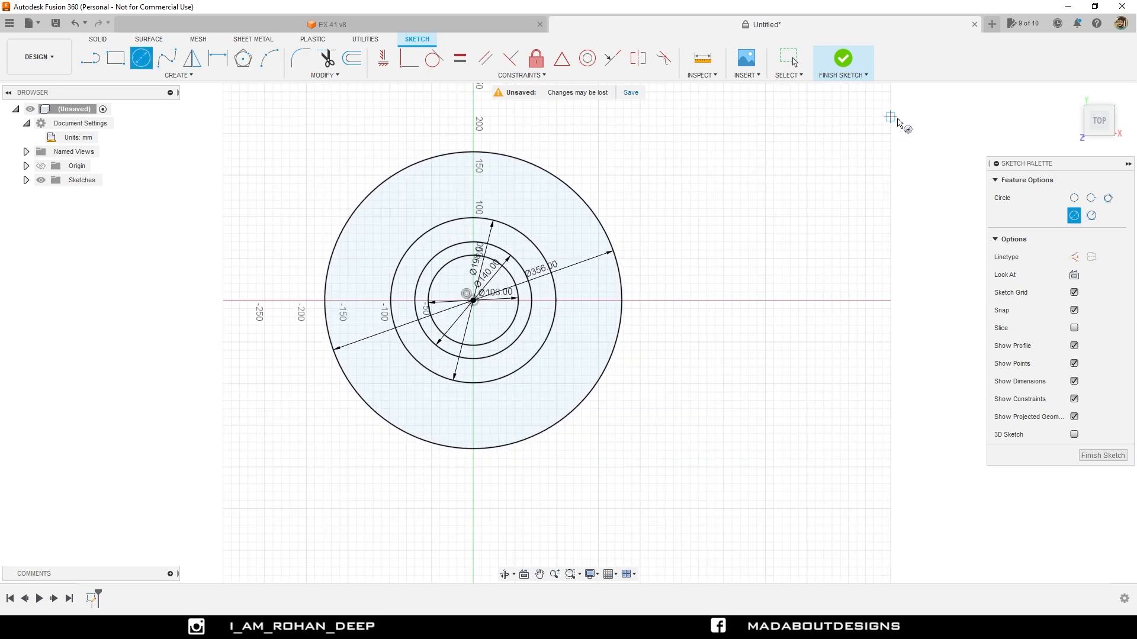
click(1075, 258)
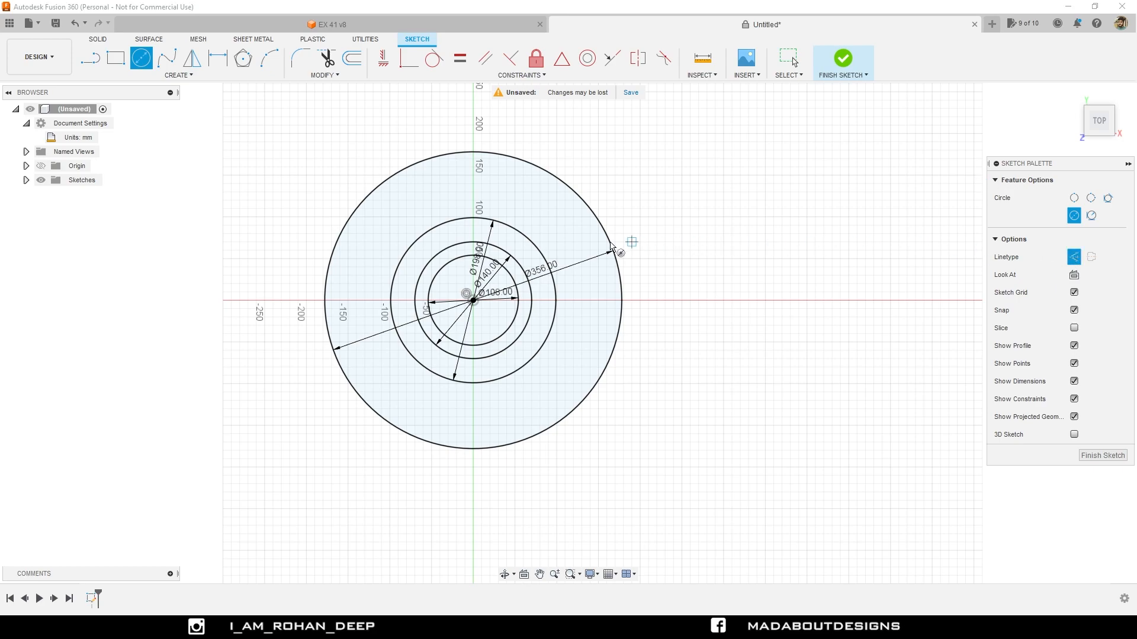
scroll(473, 301, up, 2)
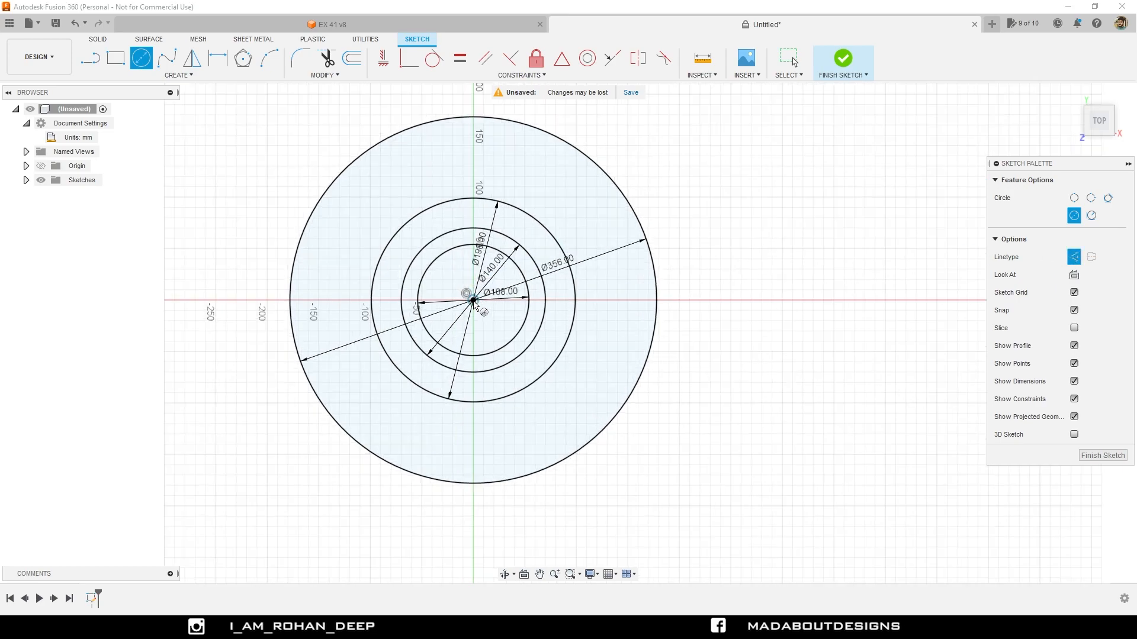
click(473, 301)
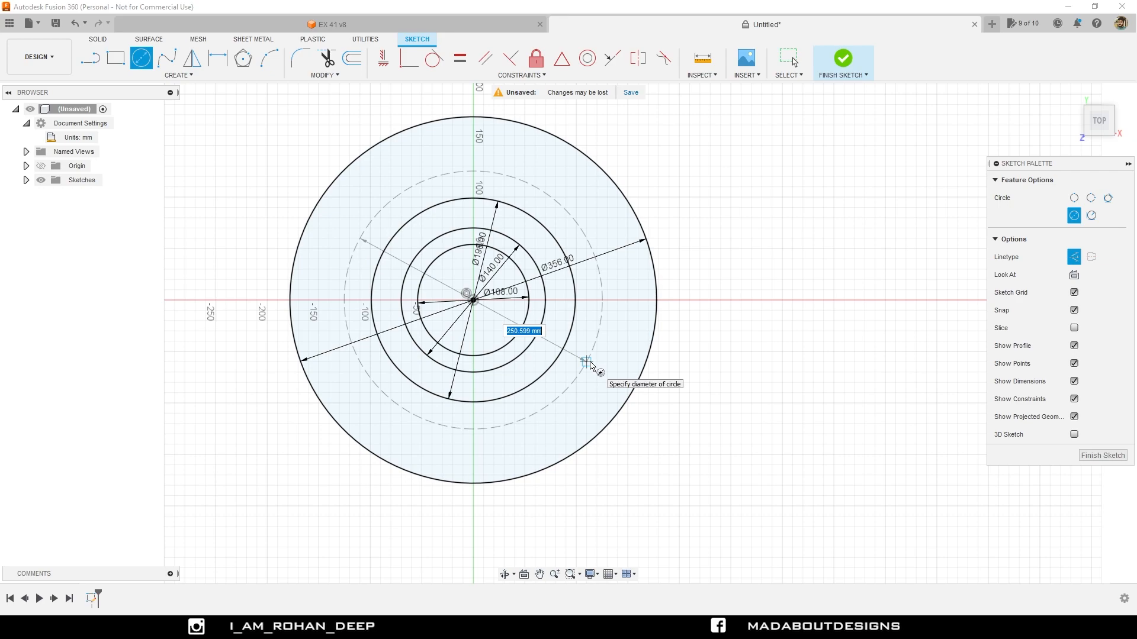
text(280)
key(Return)
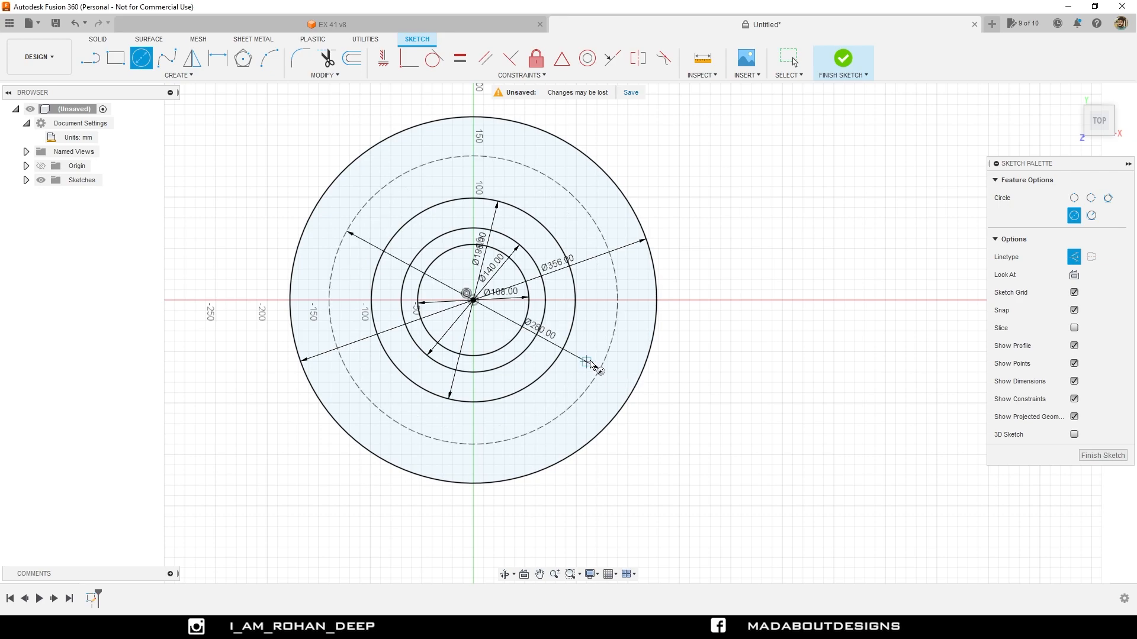
scroll(760, 372, up, 1)
mouse_move(763, 371)
middle_down()
mouse_move(782, 367)
mouse_move(803, 397)
middle_up()
scroll(803, 397, down, 2)
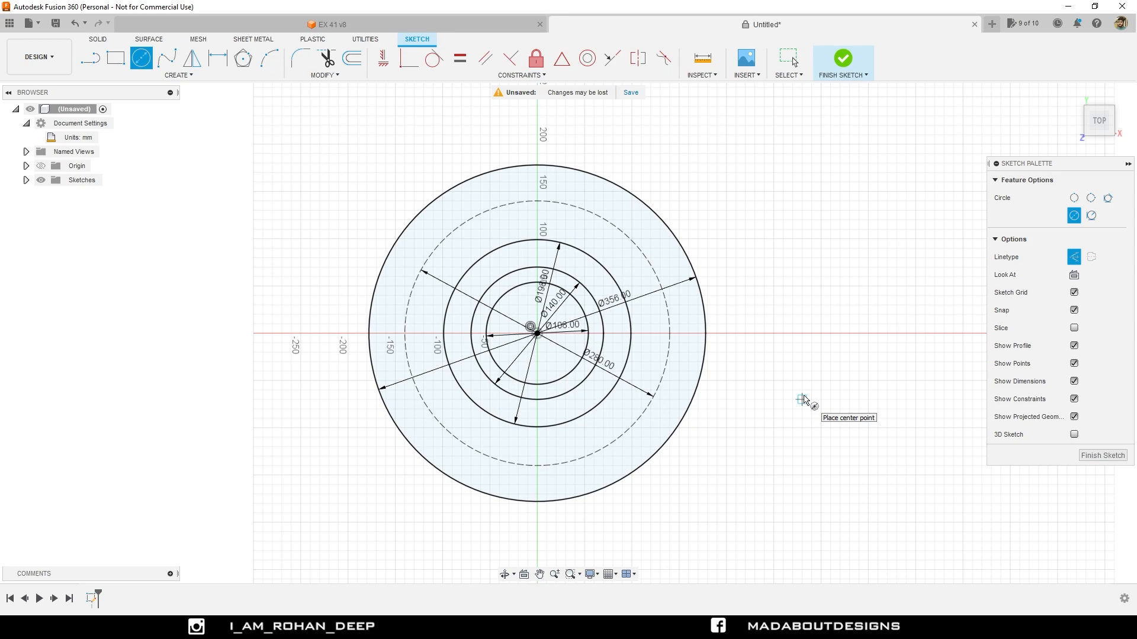
click(1074, 257)
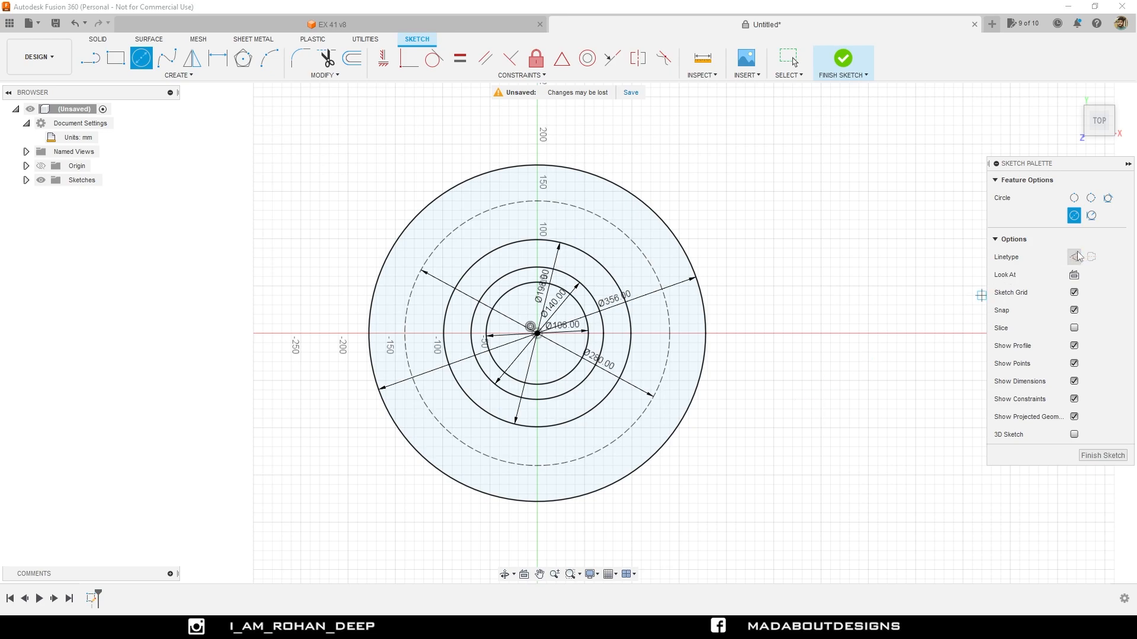
key(Escape)
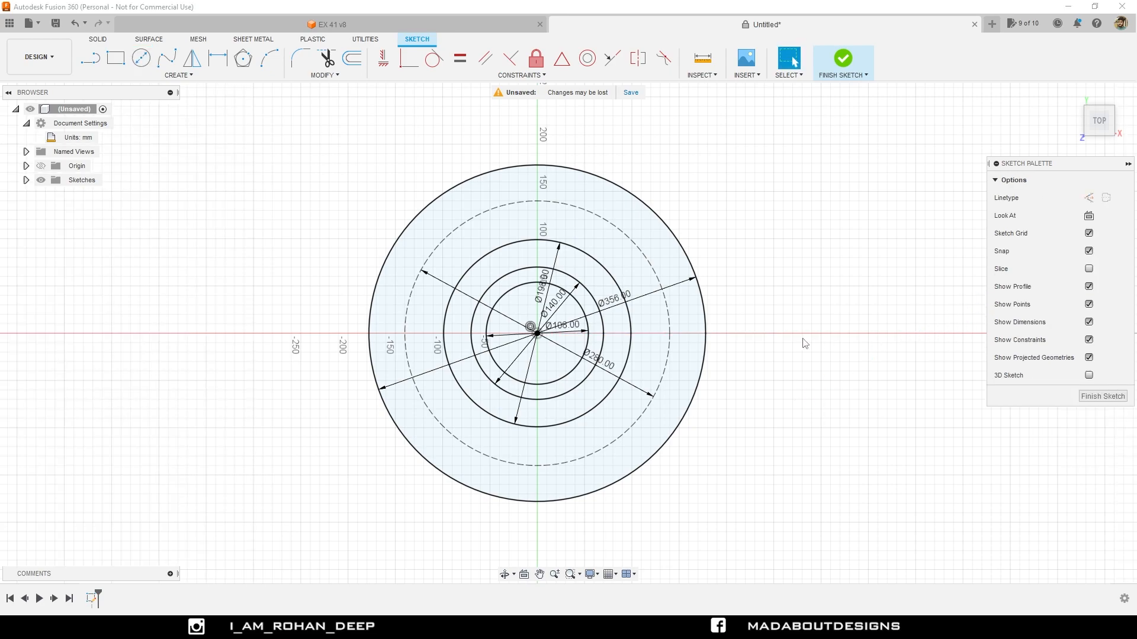
Move the diameter dimensions of all five concentric circles outside the outermost circle so they are spread apart
drag(612, 306, 770, 138)
scroll(718, 193, down, 3)
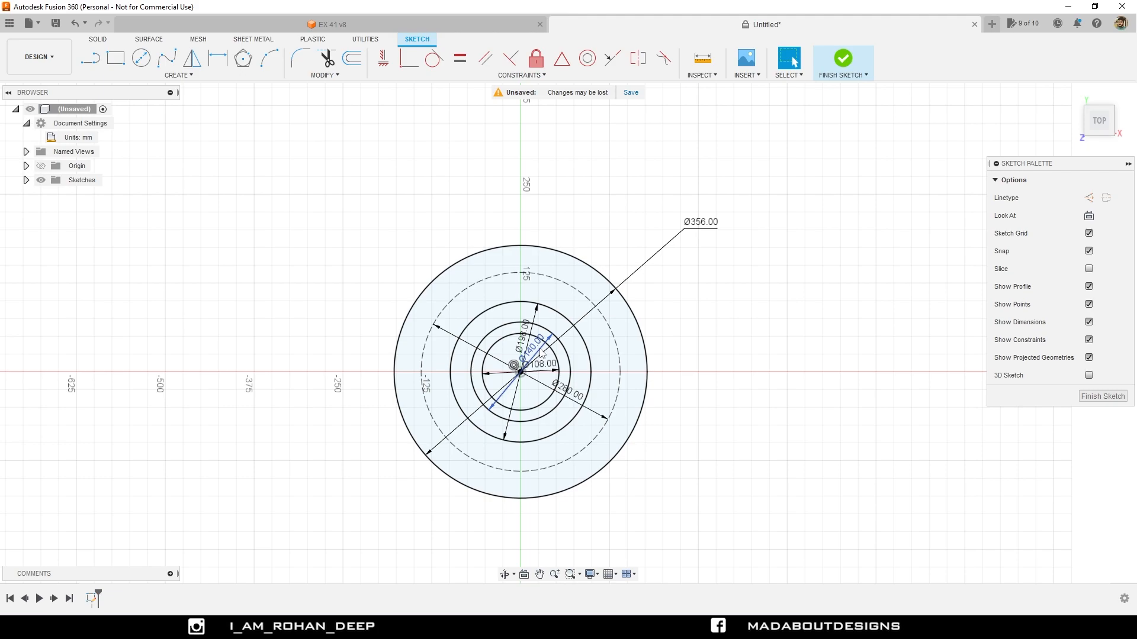
mouse_move(537, 349)
mouse_down()
mouse_move(620, 233)
mouse_move(606, 227)
mouse_up()
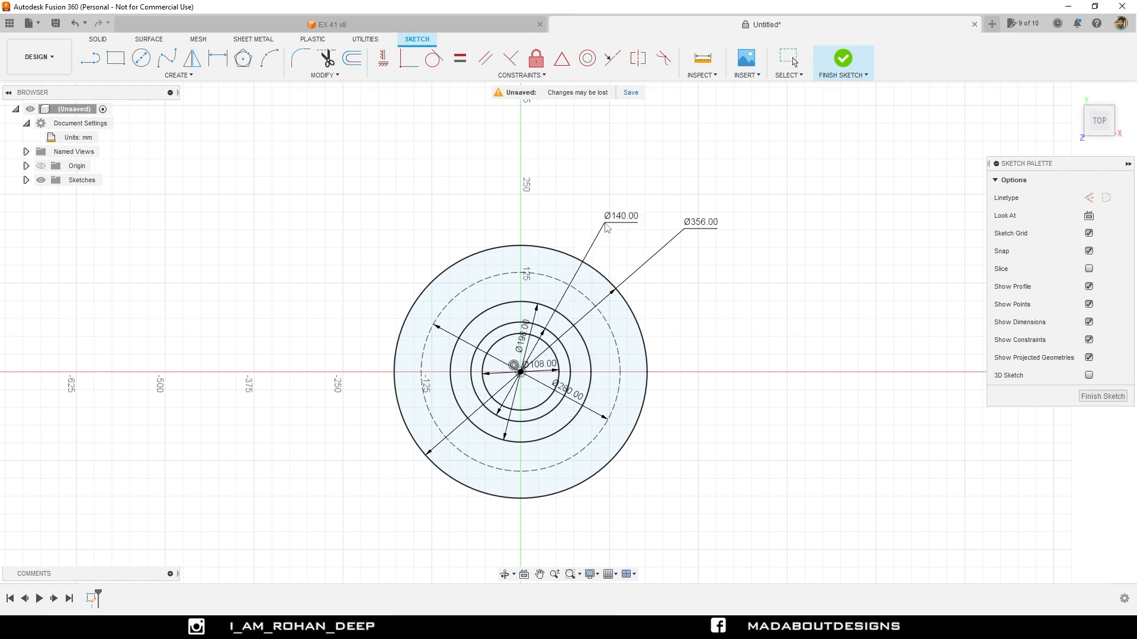
click(565, 349)
click(825, 297)
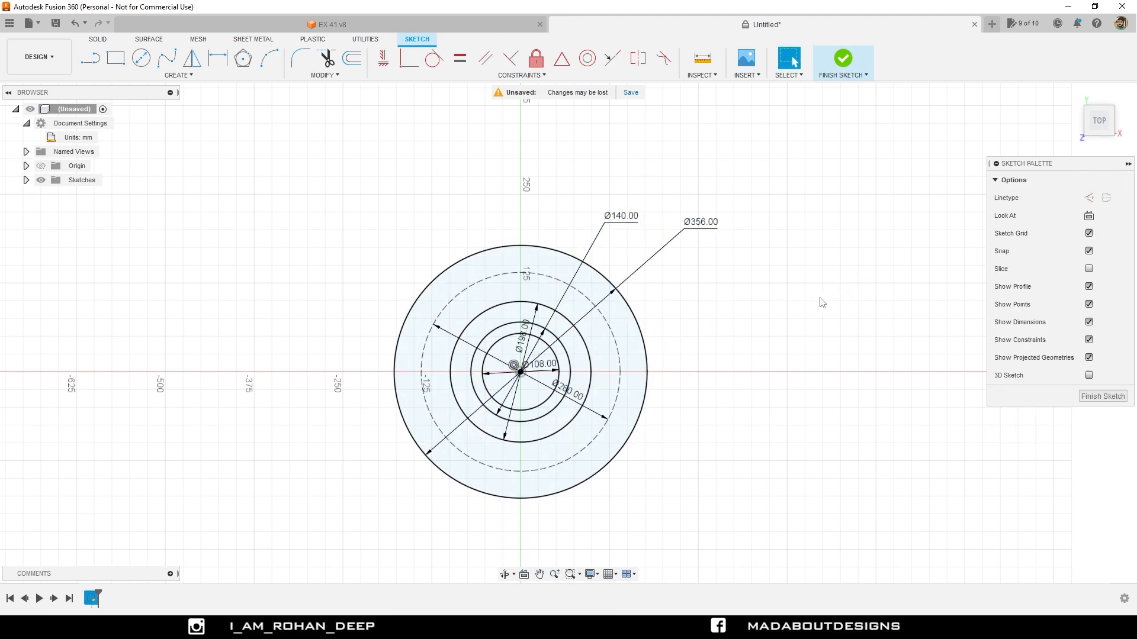
mouse_move(568, 392)
mouse_down()
mouse_move(590, 351)
mouse_move(714, 337)
mouse_move(708, 344)
mouse_up()
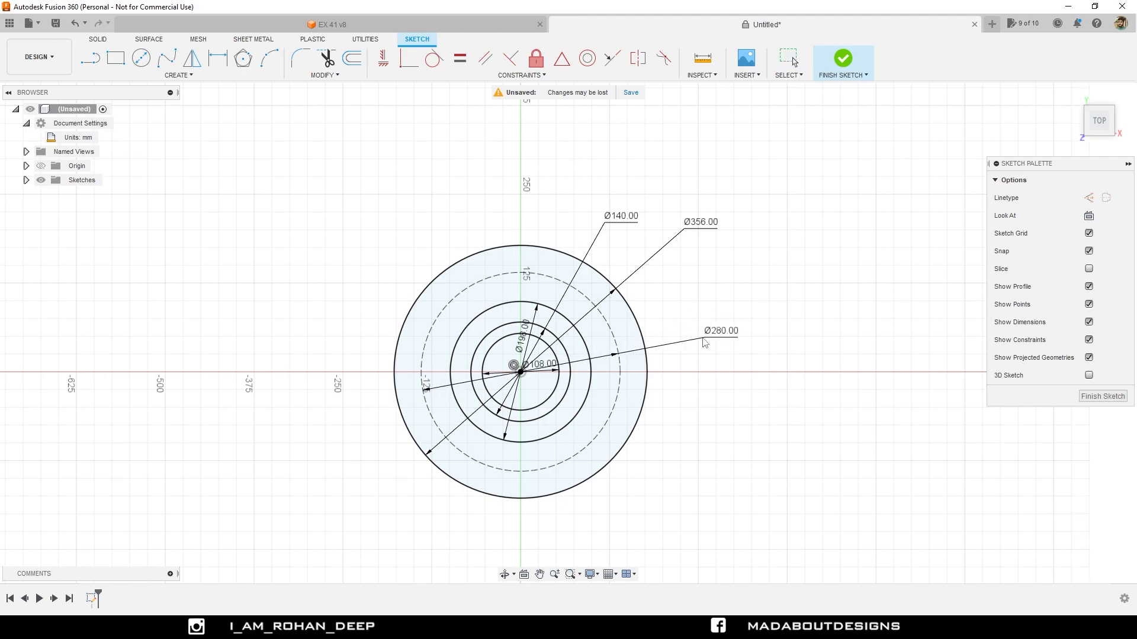
drag(541, 364, 593, 241)
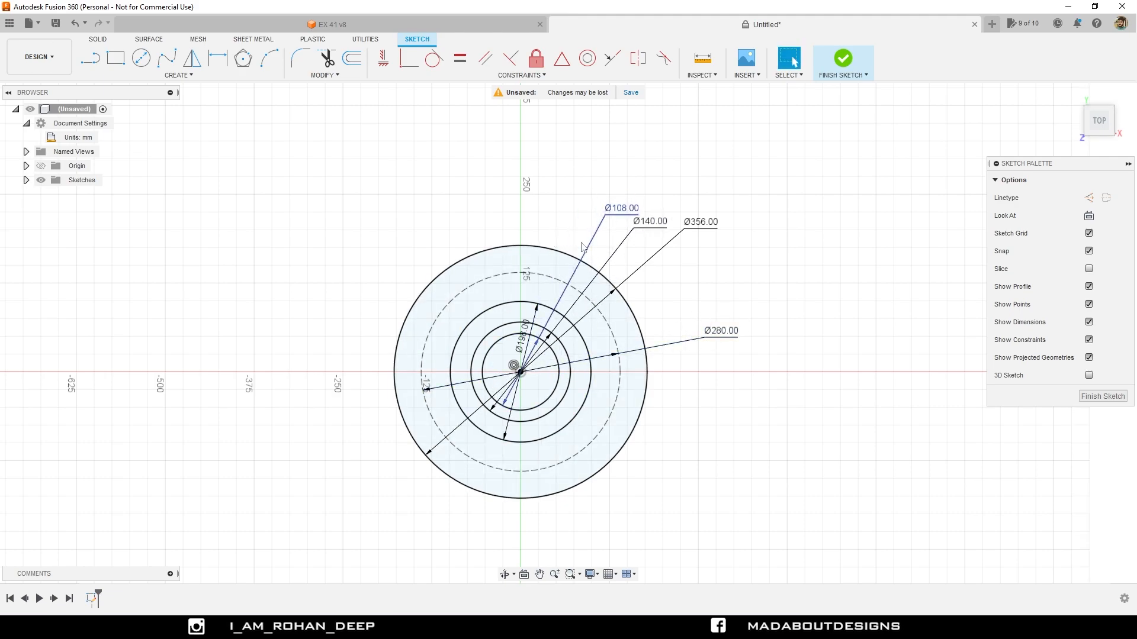
drag(523, 342, 557, 217)
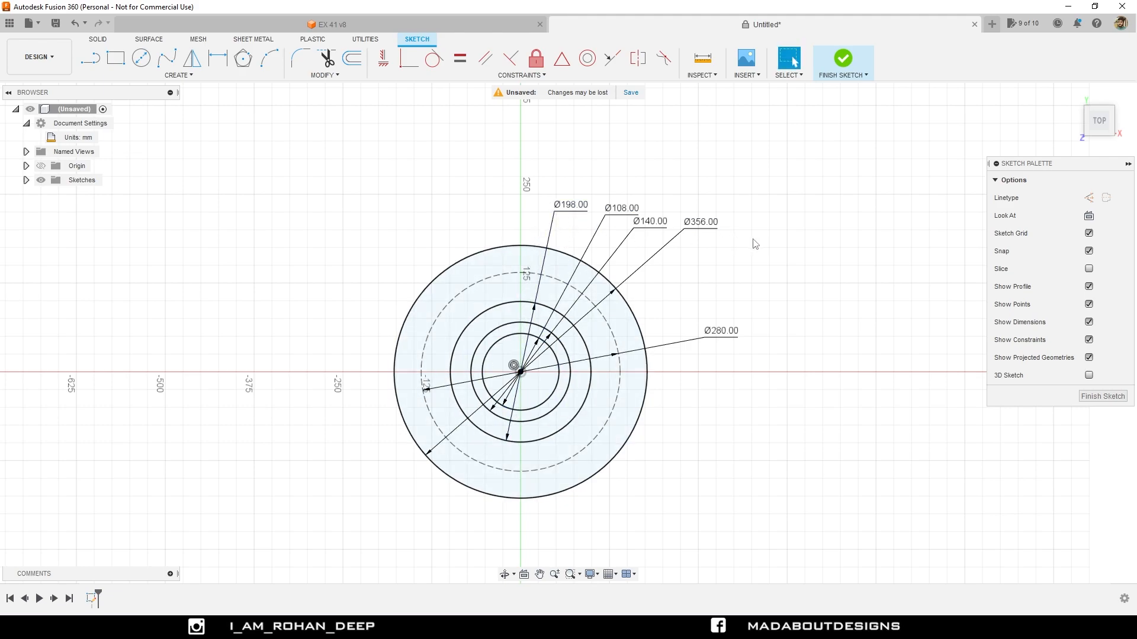
Draw a 20 mm diameter circle centred where the construction circle crosses the positive vertical axis
scroll(755, 244, down, 2)
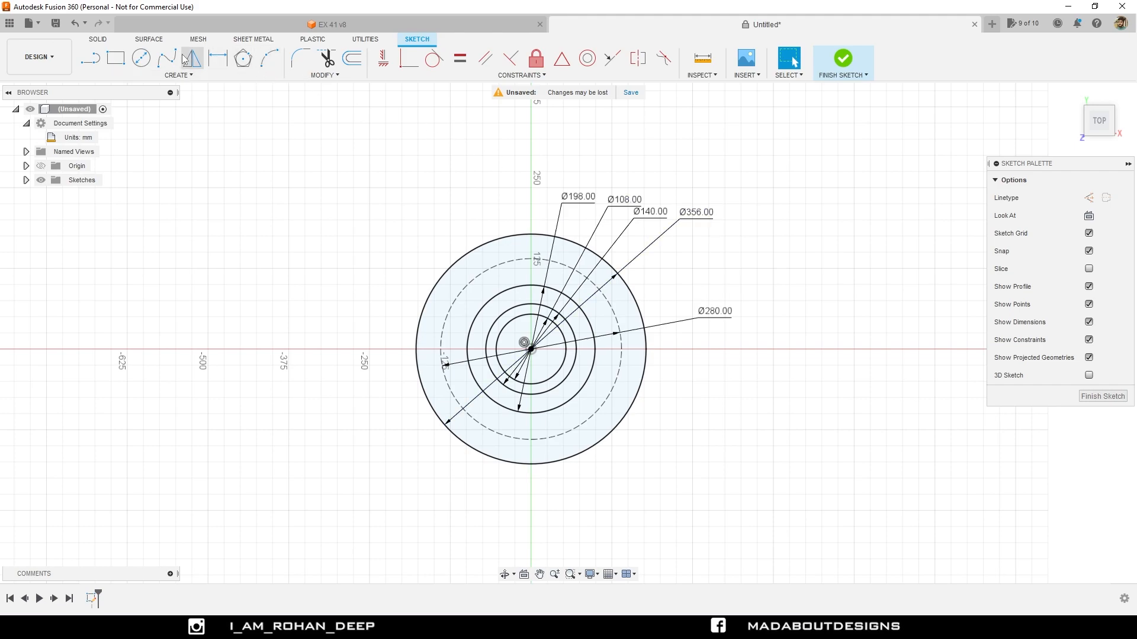
click(141, 57)
scroll(367, 188, up, 2)
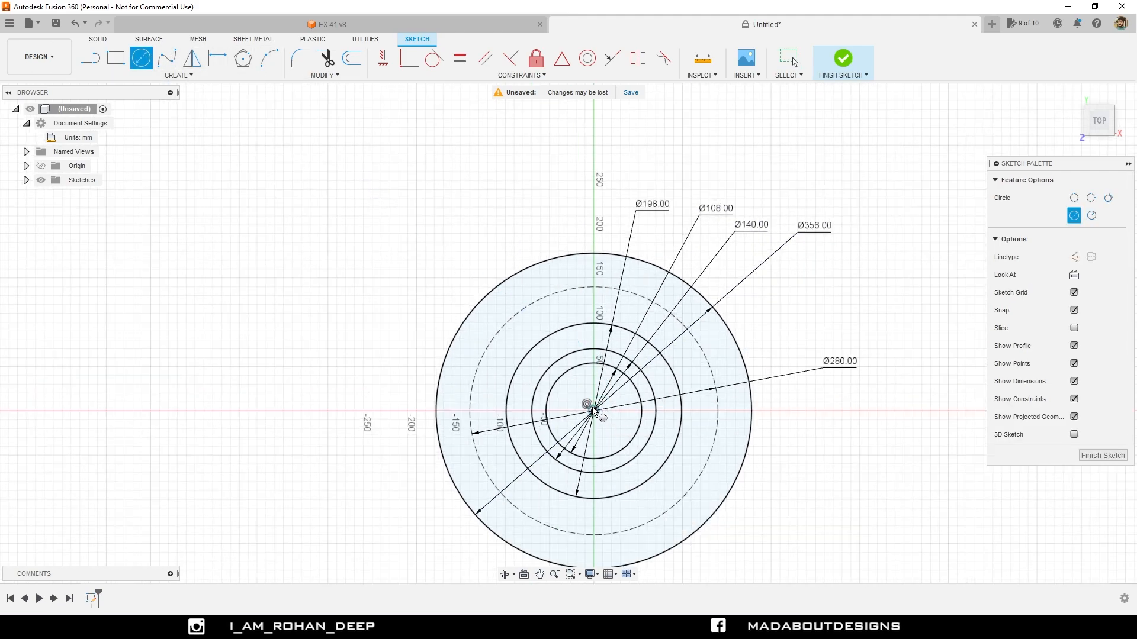
click(593, 287)
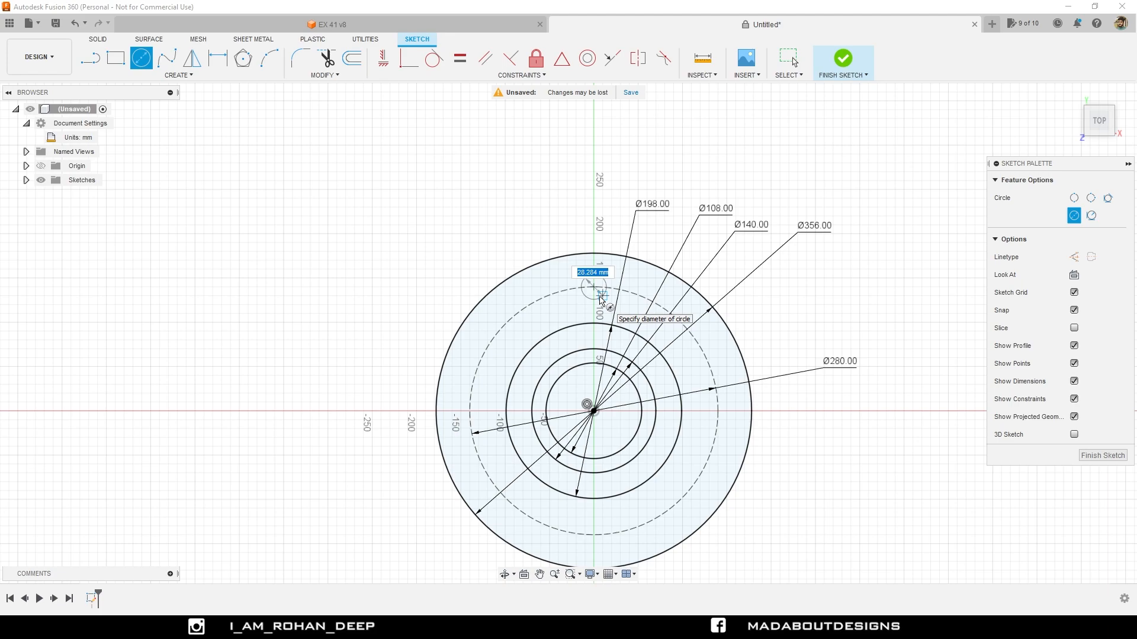
text(20)
key(Return)
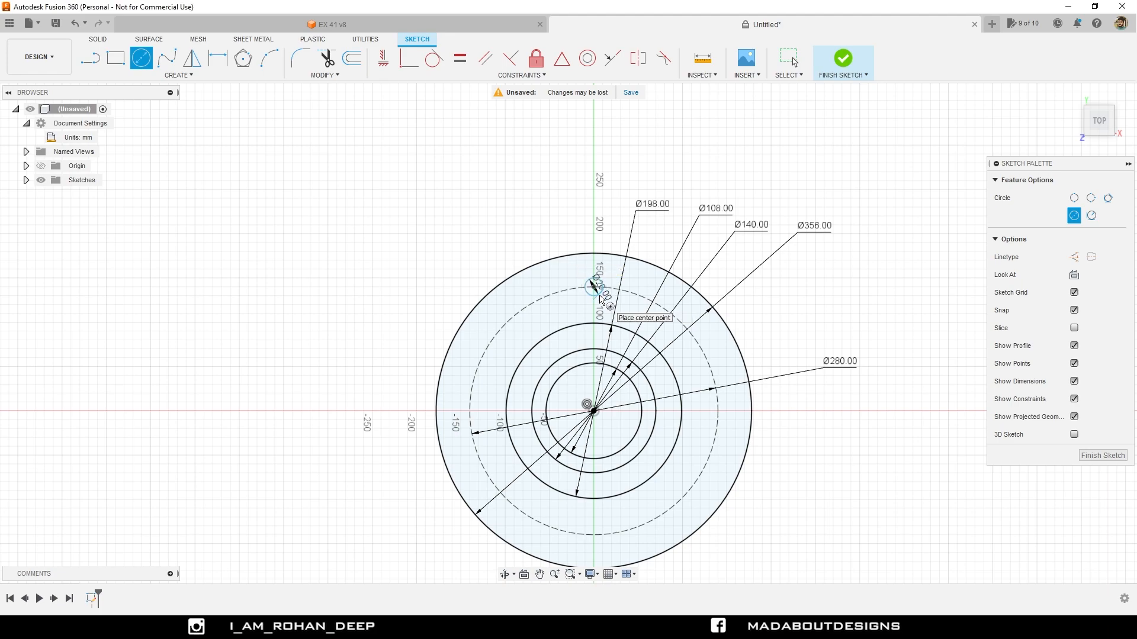
Create a full circular pattern of the 20 mm circle around the origin with a quantity of 6
scroll(601, 299, up, 2)
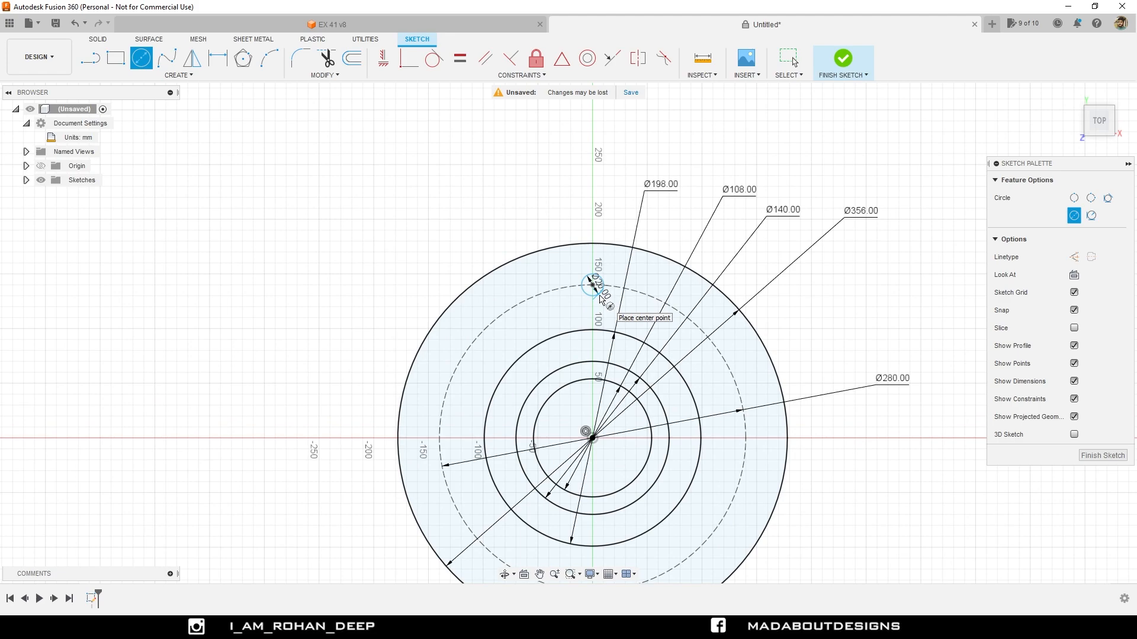
click(188, 75)
click(136, 245)
middle_drag(742, 216, 702, 180)
drag(875, 168, 866, 135)
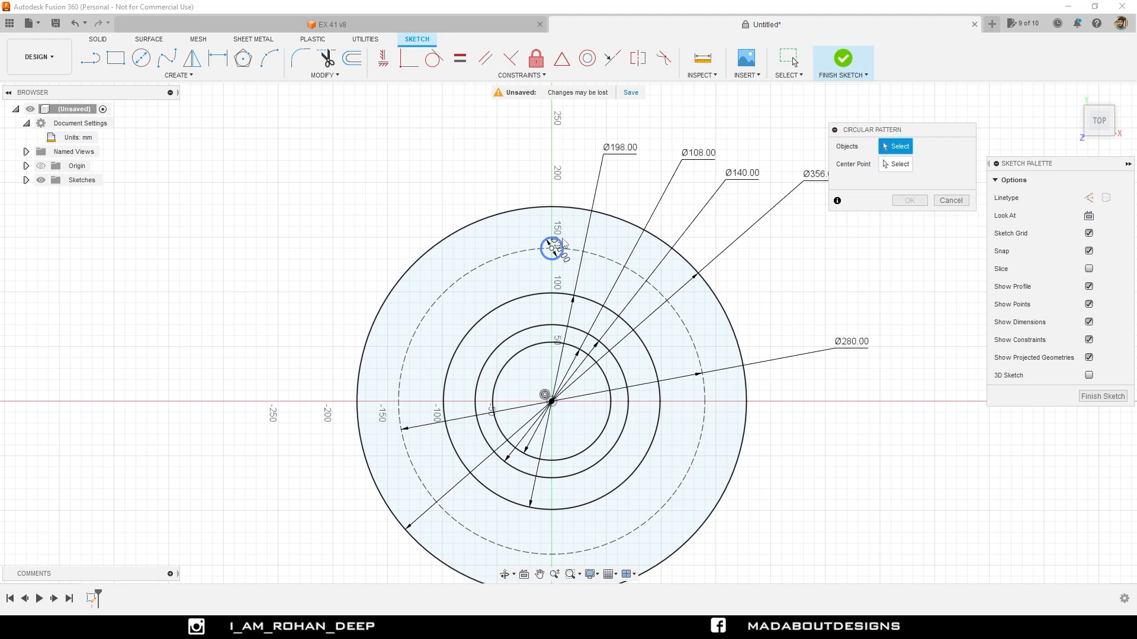
click(551, 238)
click(895, 164)
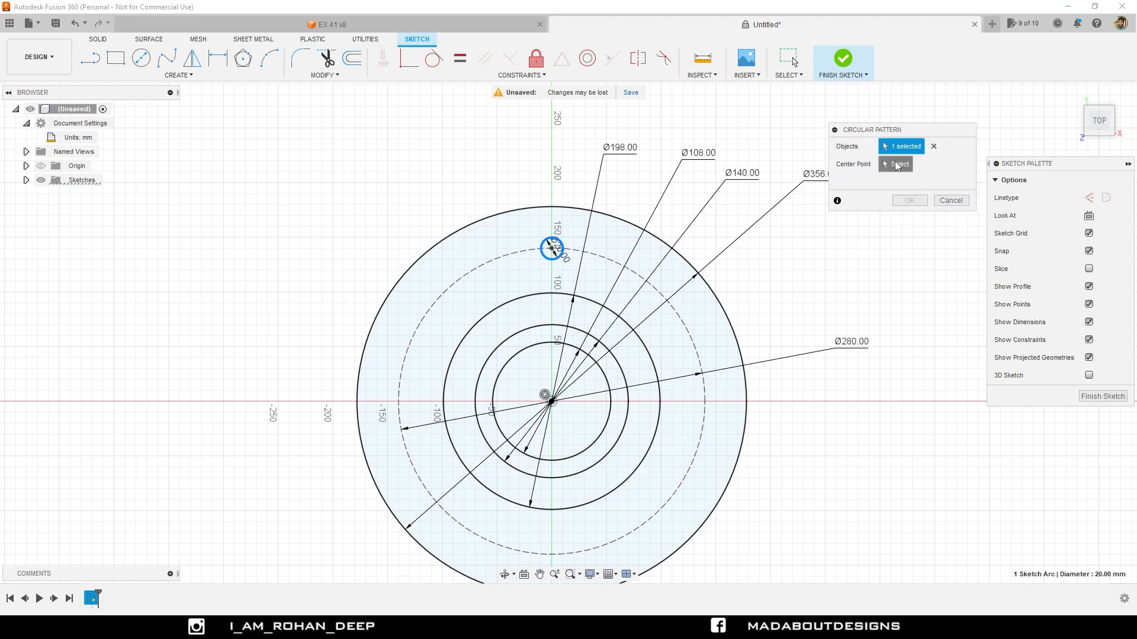
click(552, 401)
scroll(422, 339, down, 1)
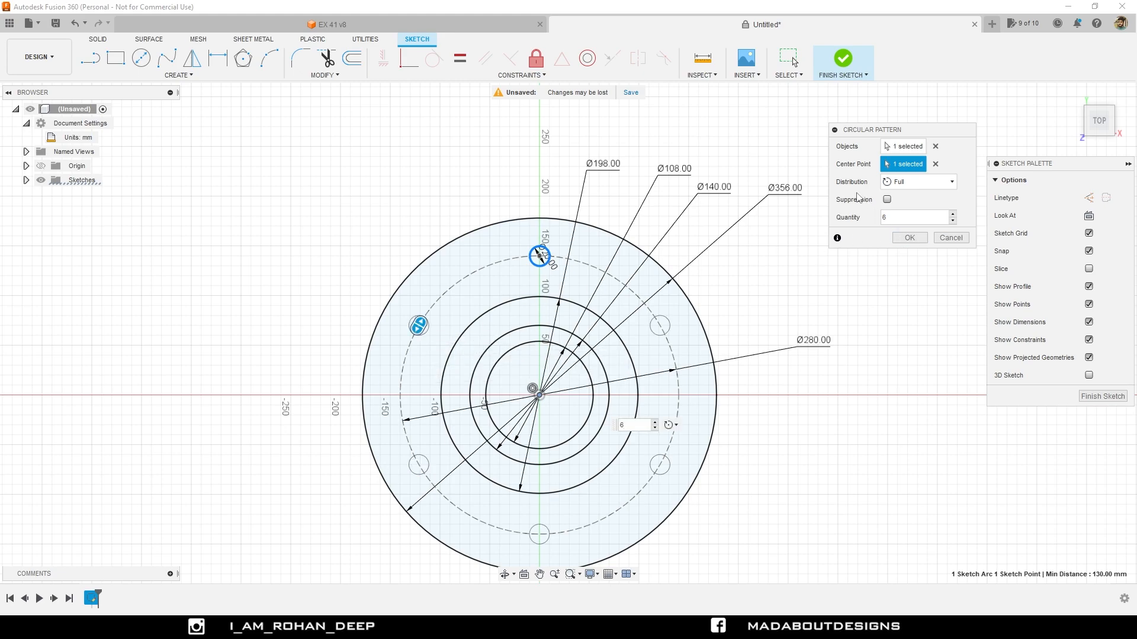
click(910, 237)
Move the 20 mm hole's diameter dimension outside the outermost circle, above and left of the flange
scroll(870, 269, down, 2)
middle_drag(870, 269, 771, 261)
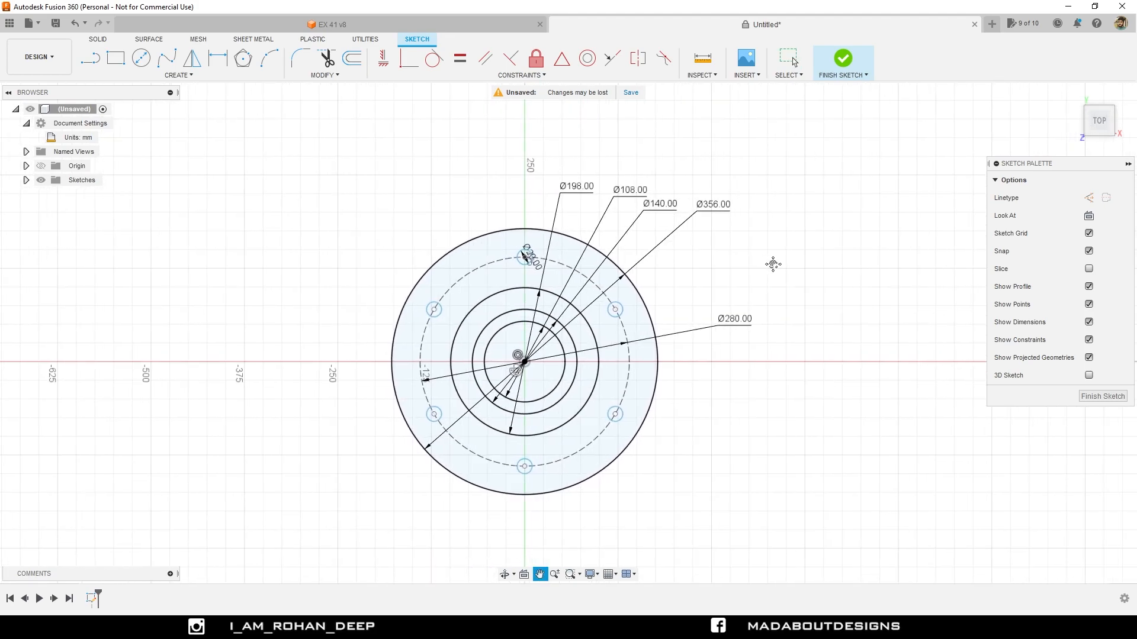
drag(529, 257, 498, 199)
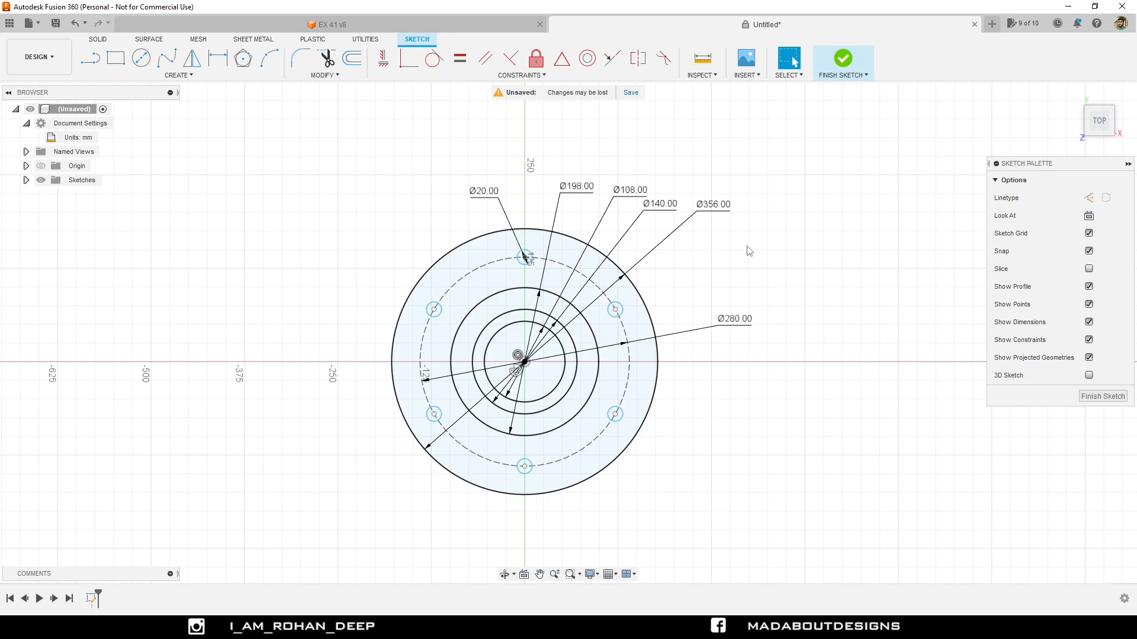
scroll(817, 261, down, 1)
middle_drag(803, 257, 738, 261)
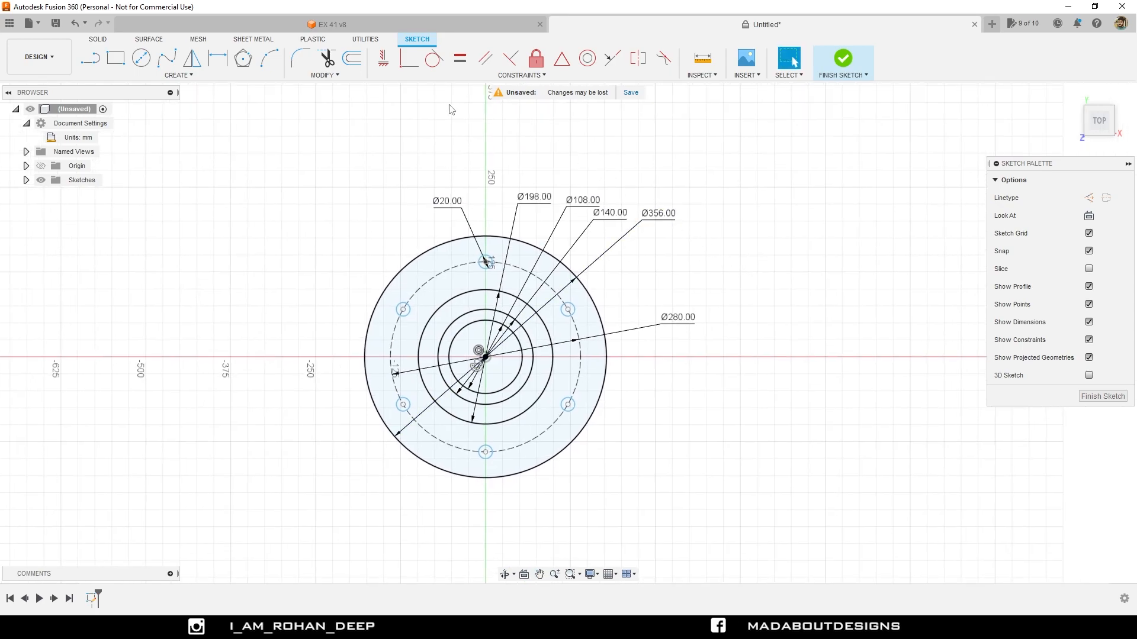
Draw a vertical construction line from the origin down past the outermost circle and switch back to the normal line type
click(99, 59)
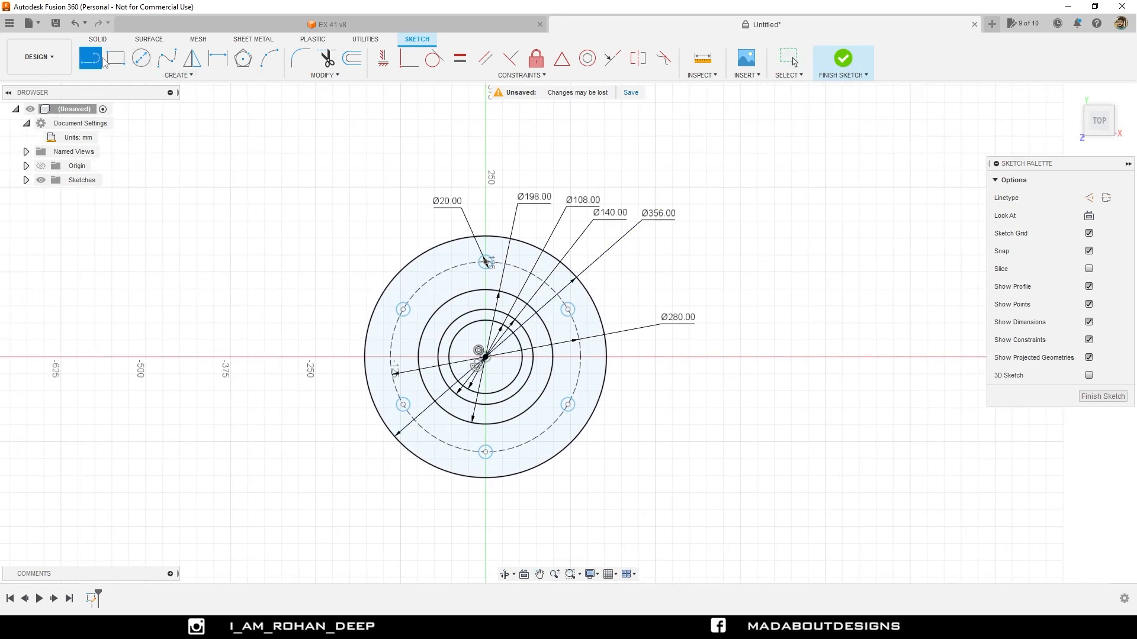
click(1089, 199)
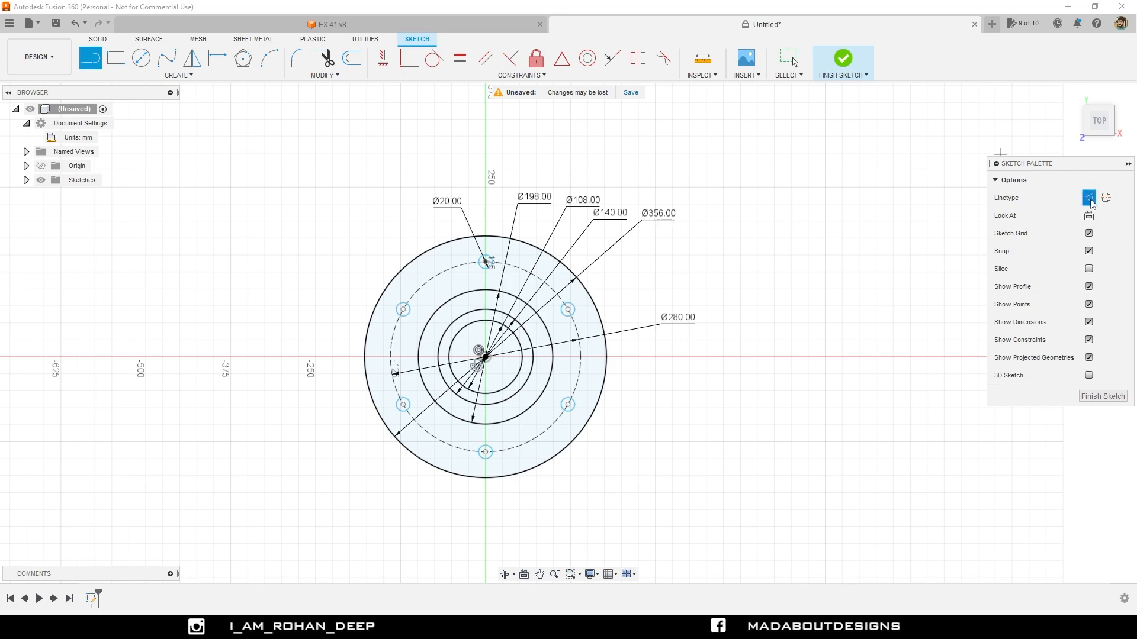
scroll(608, 356, down, 3)
middle_drag(605, 356, 612, 293)
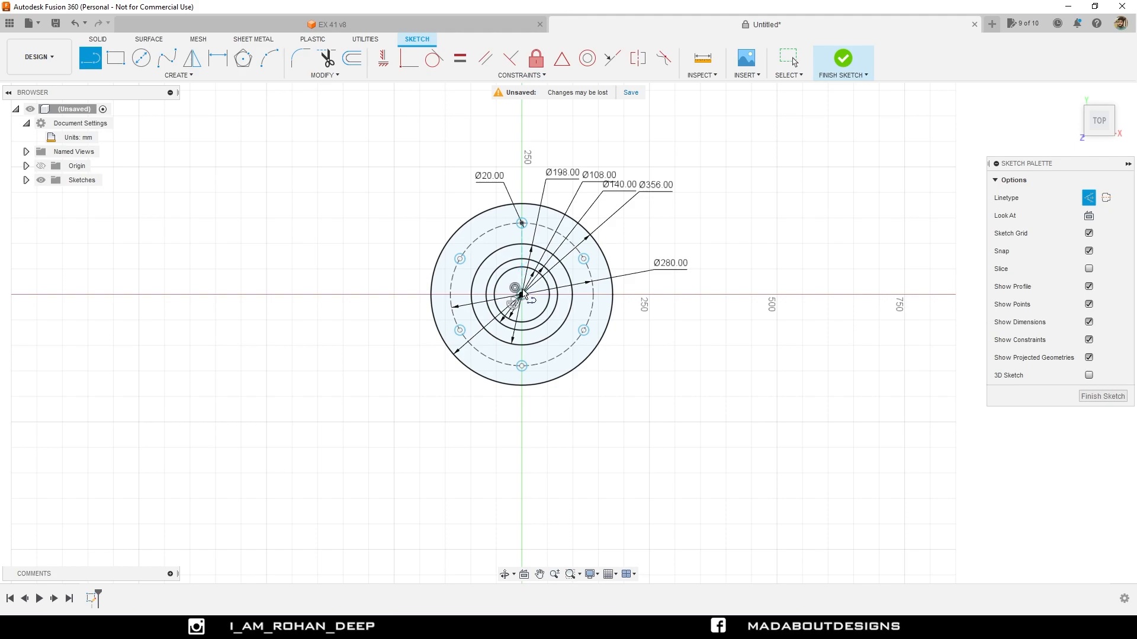
click(522, 294)
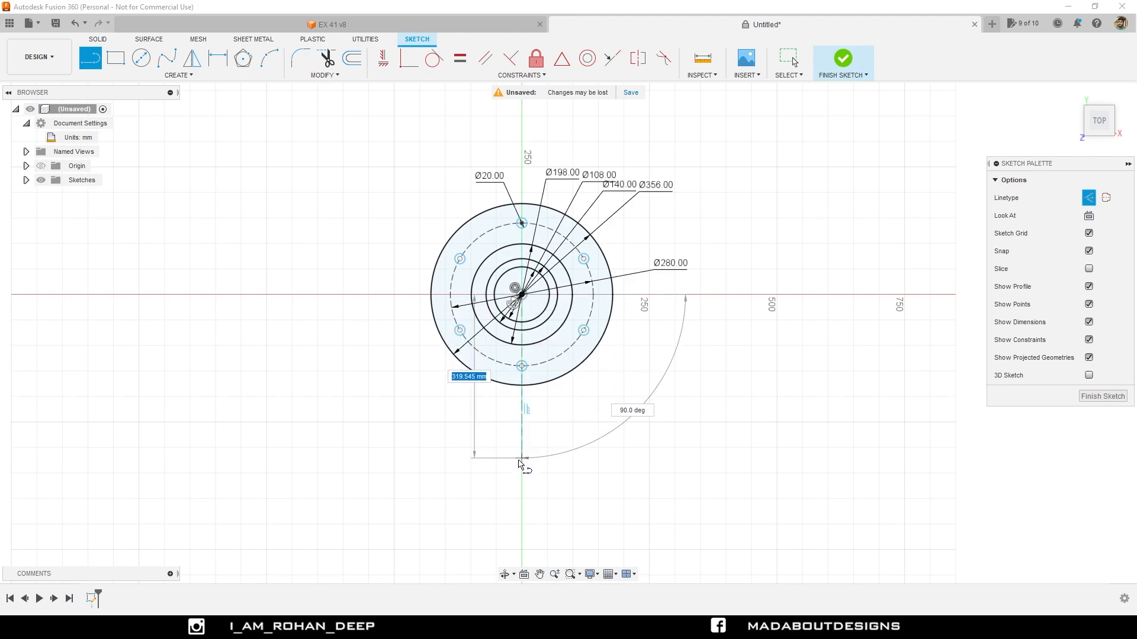
click(521, 472)
key(Escape)
middle_drag(540, 426, 551, 436)
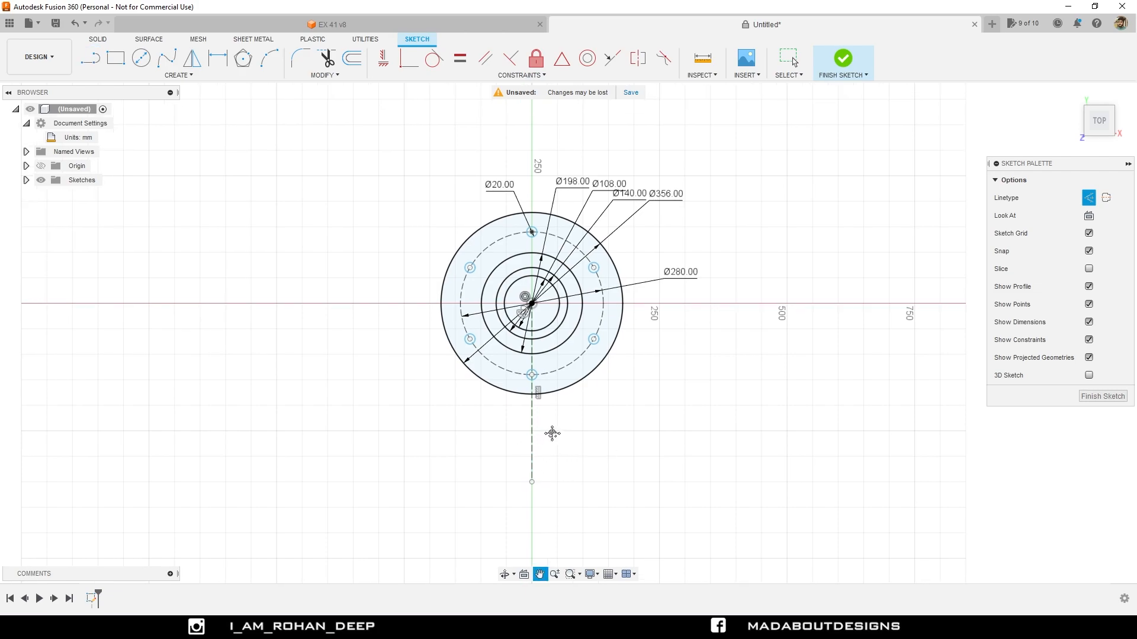
click(1087, 201)
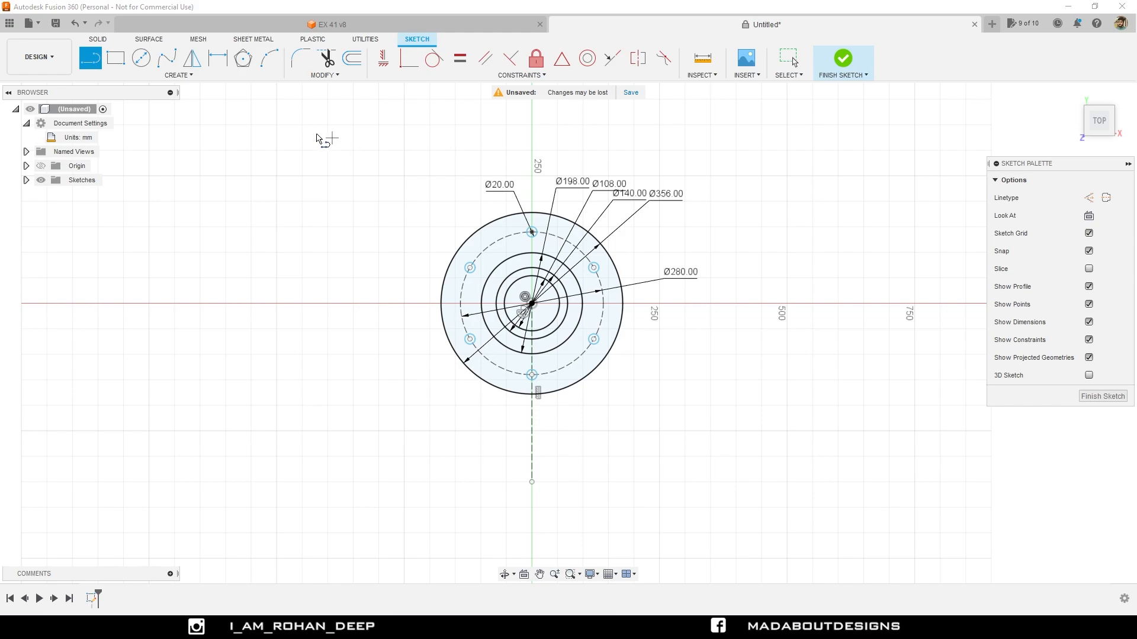
Draw a rectangle 25 mm wide and 120 mm high to the right of the circles, across the horizontal axis
click(117, 60)
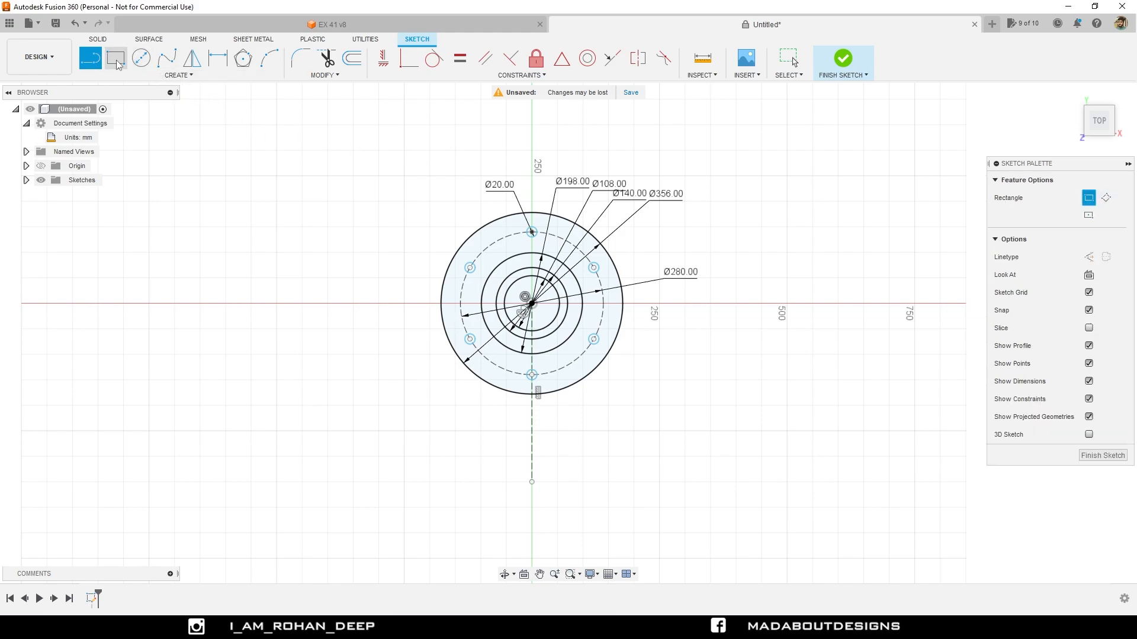
middle_drag(524, 307, 485, 292)
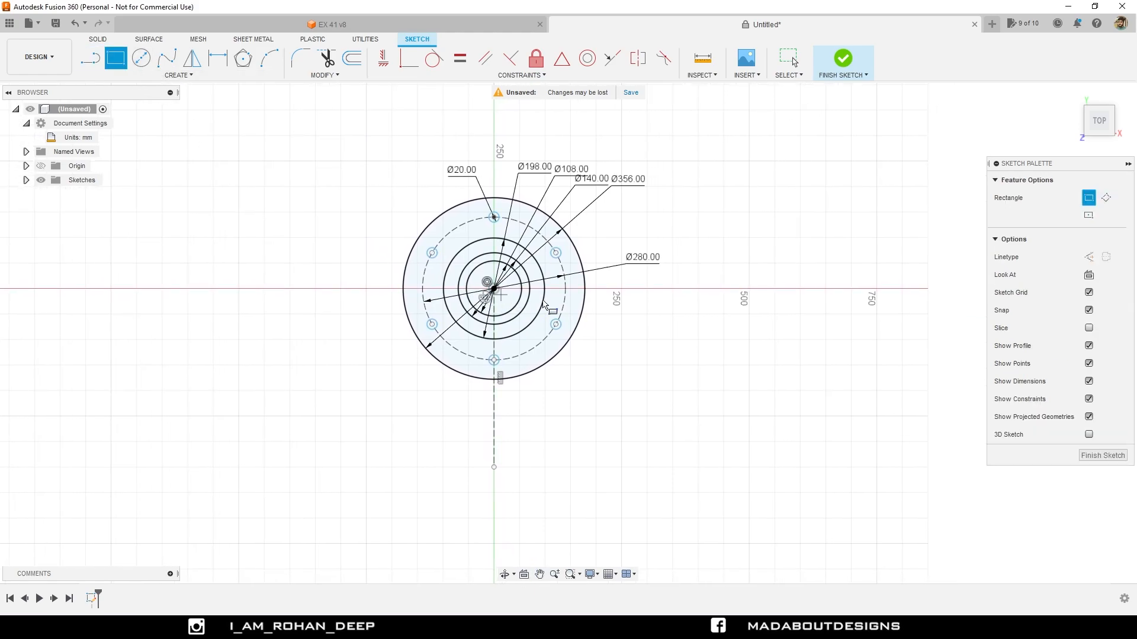
click(770, 270)
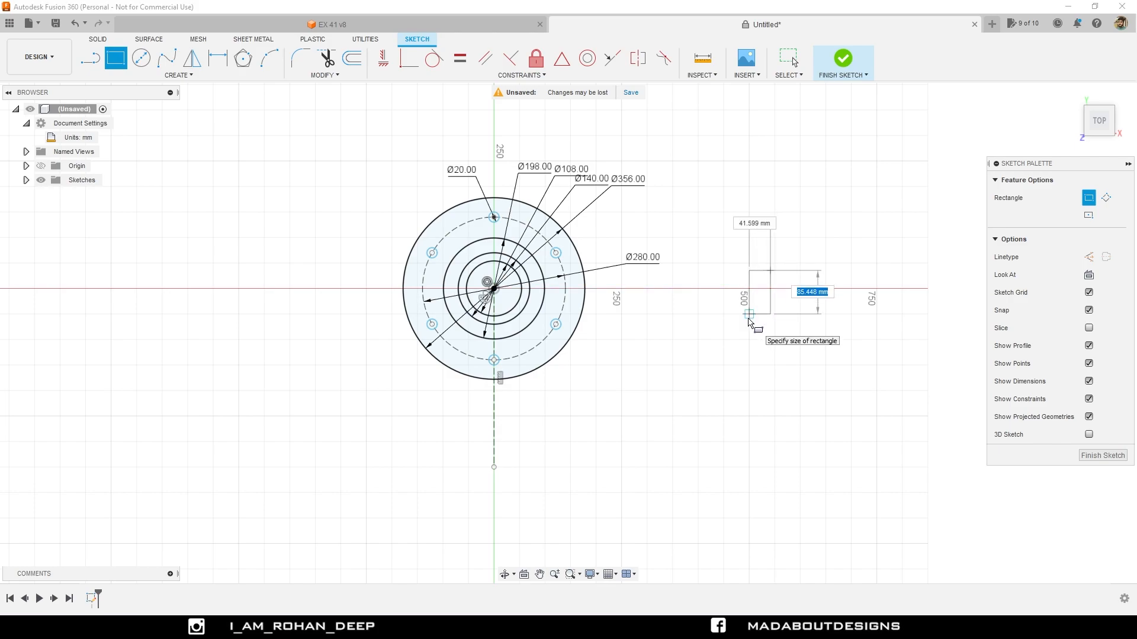
key(Tab)
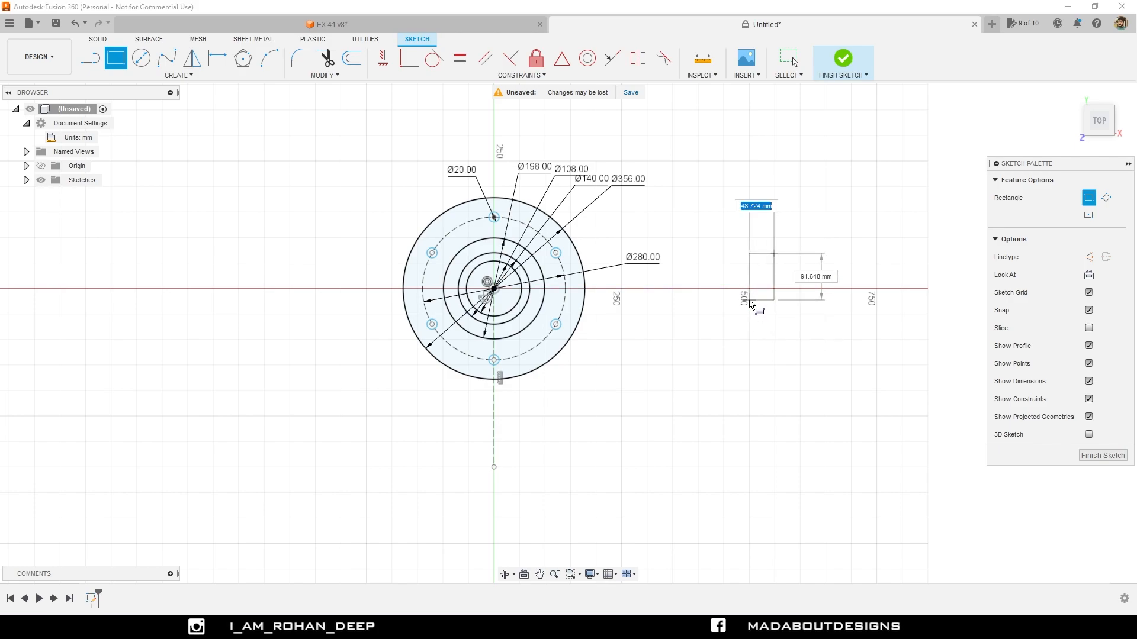
text(25)
key(Tab)
text(1)
key(Tab)
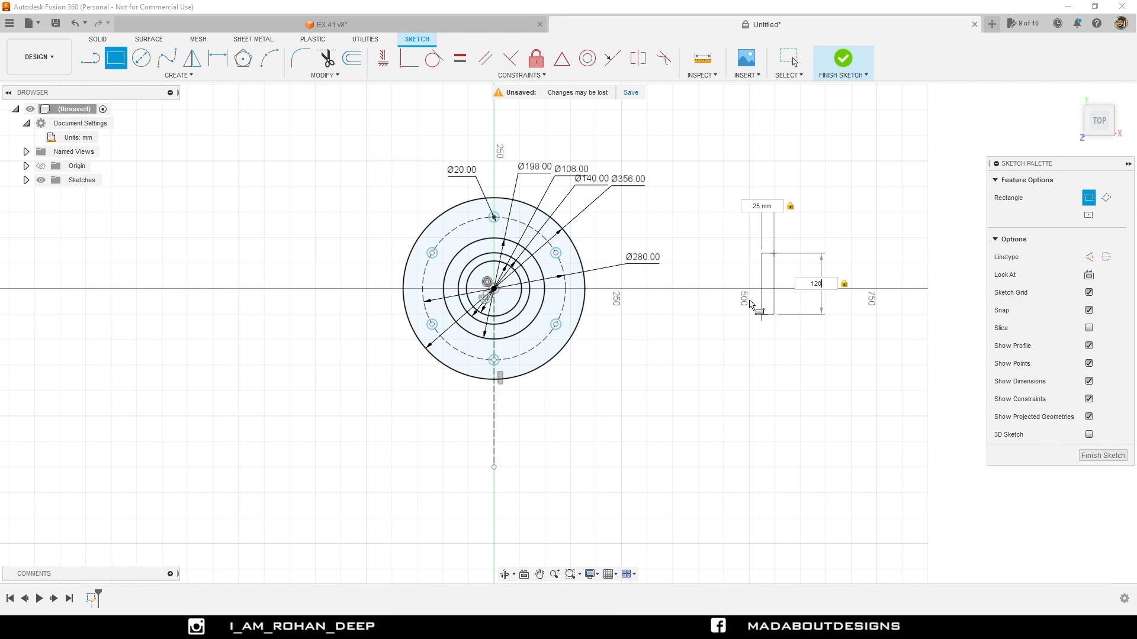
key(Return)
middle_drag(723, 296, 774, 291)
key(Escape)
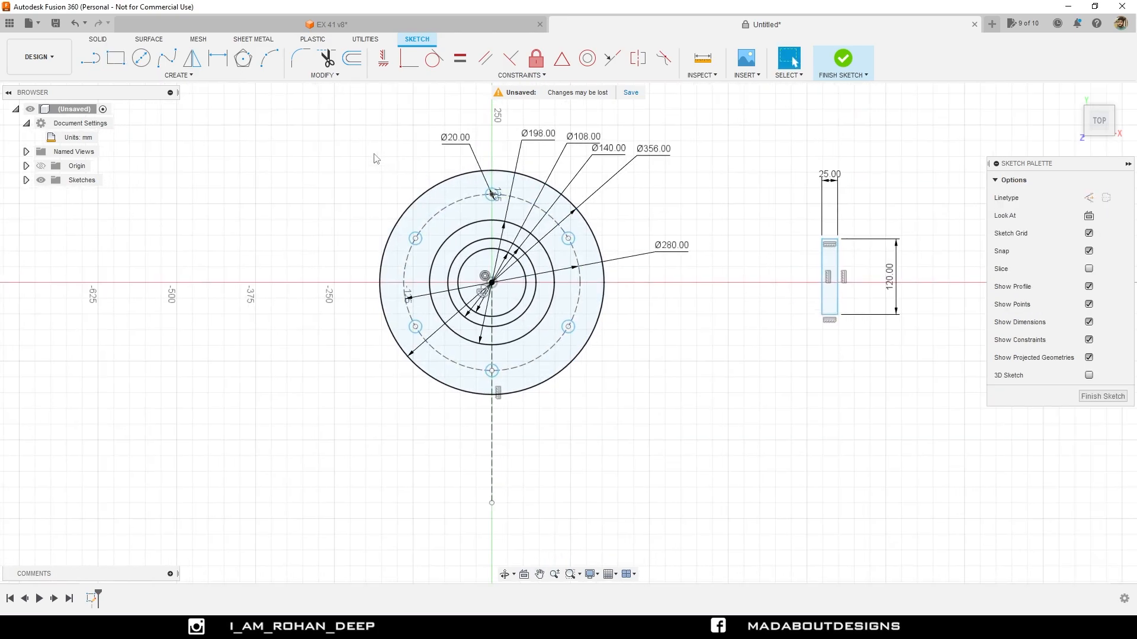
Dimension the horizontal distance from the origin to the rectangle's right edge as 400 mm, placed below the circles
click(195, 76)
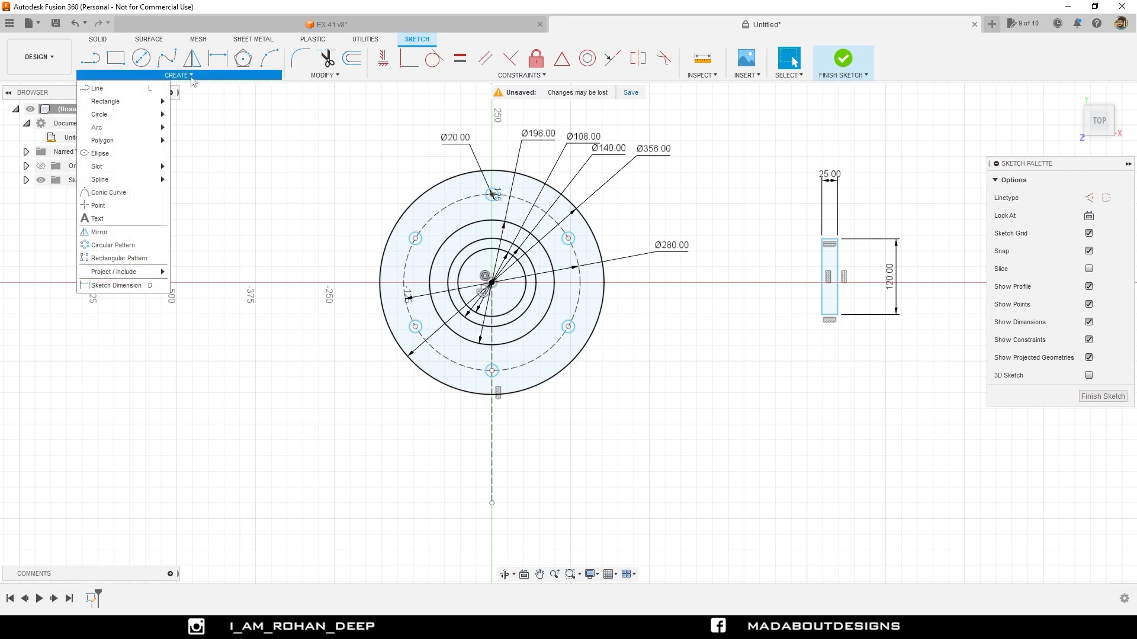
click(116, 285)
scroll(257, 312, down, 1)
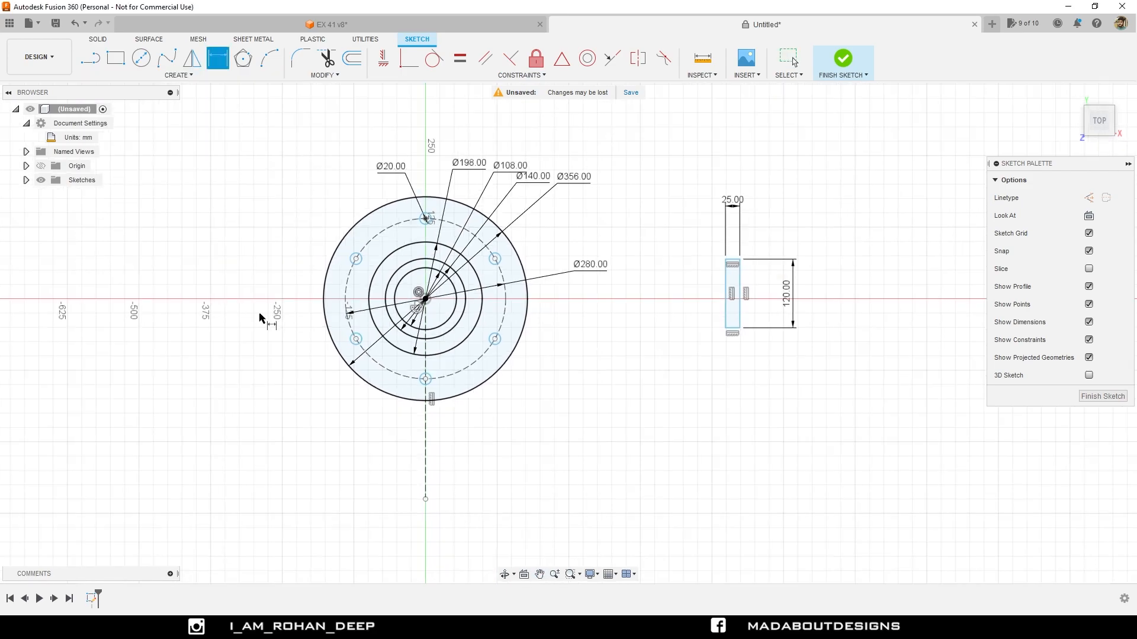
click(425, 298)
click(740, 299)
click(589, 466)
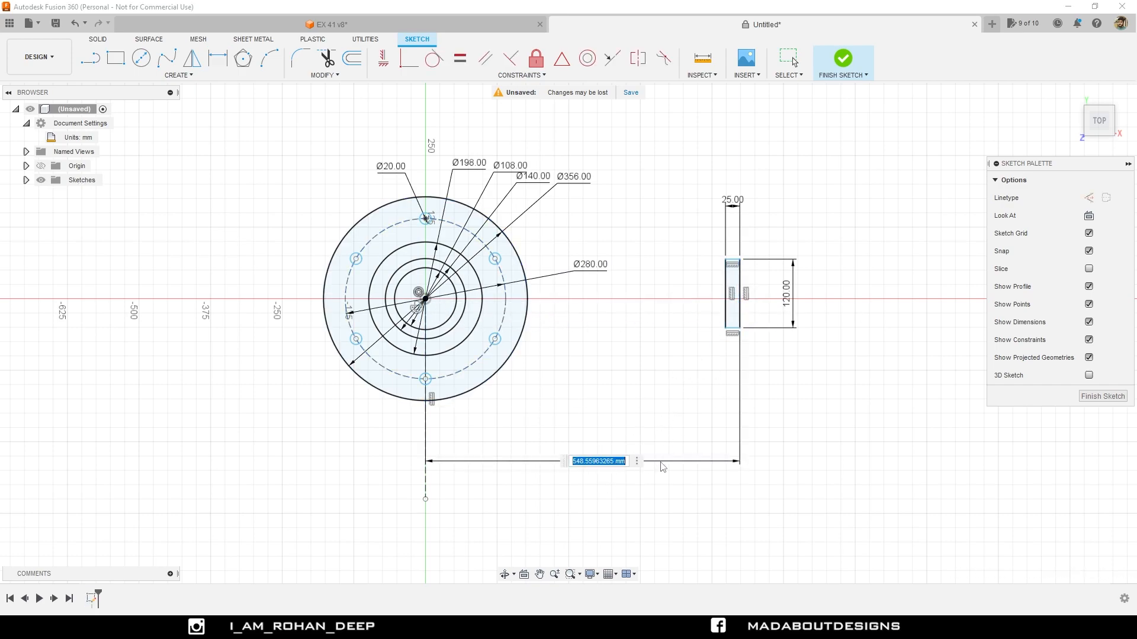
text(400)
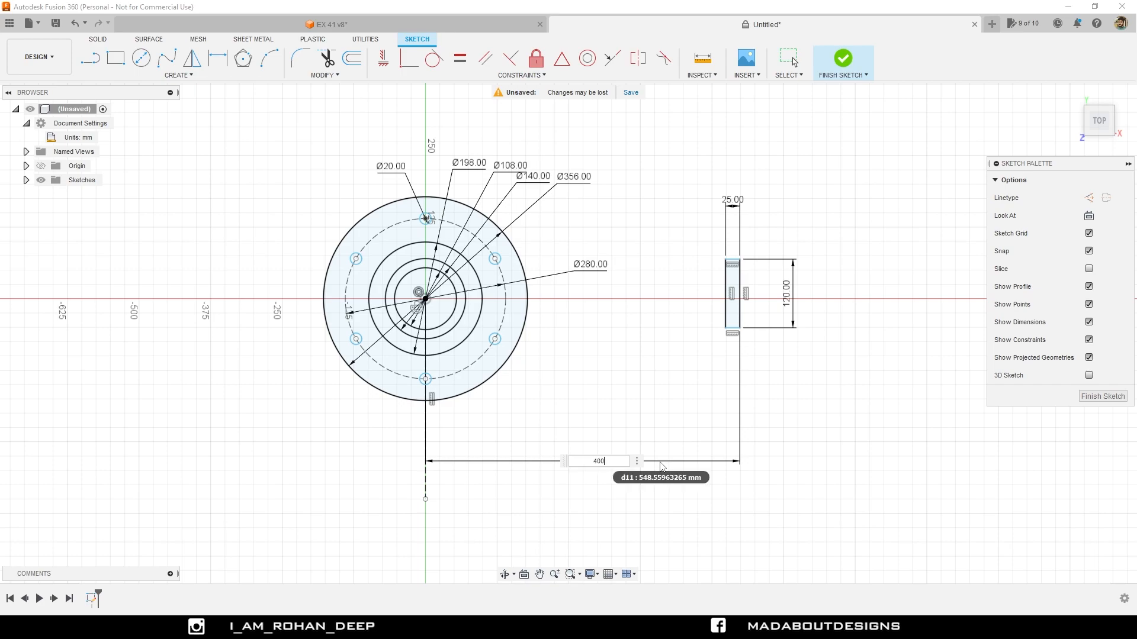
key(Return)
scroll(621, 411, up, 4)
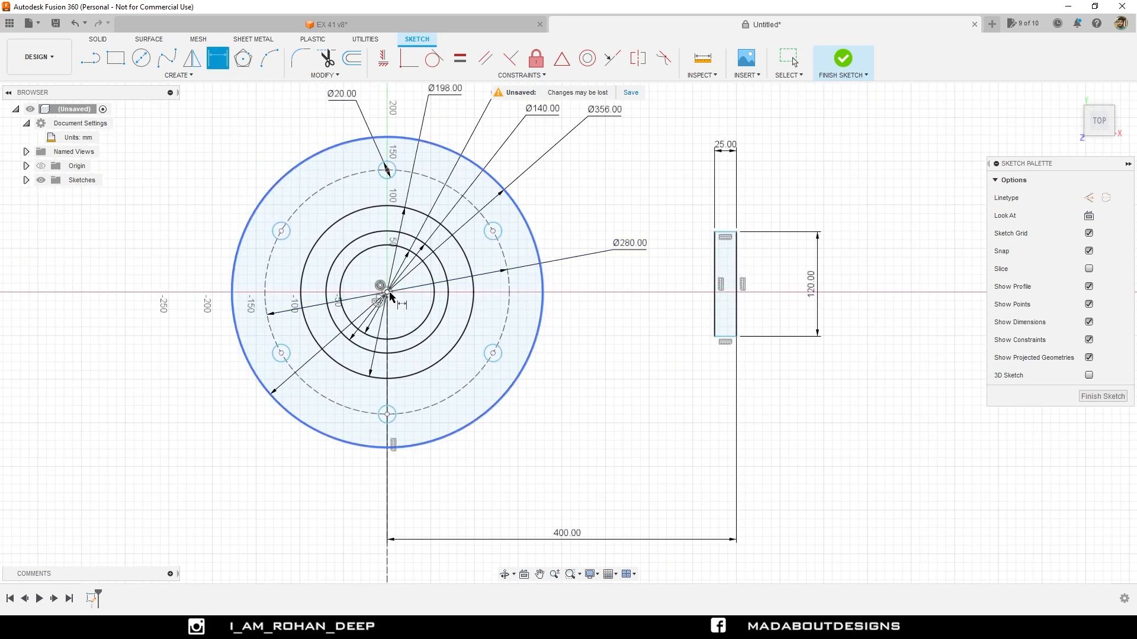
key(Escape)
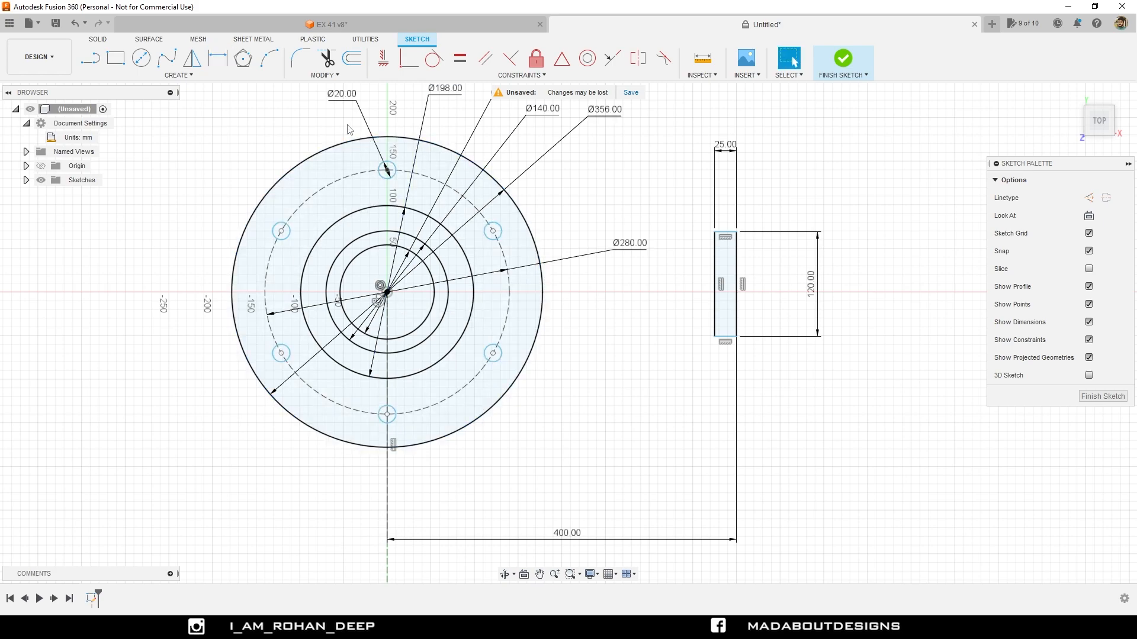
Dimension the vertical distance from the rectangle's upper edge to the origin as 60 mm
click(228, 59)
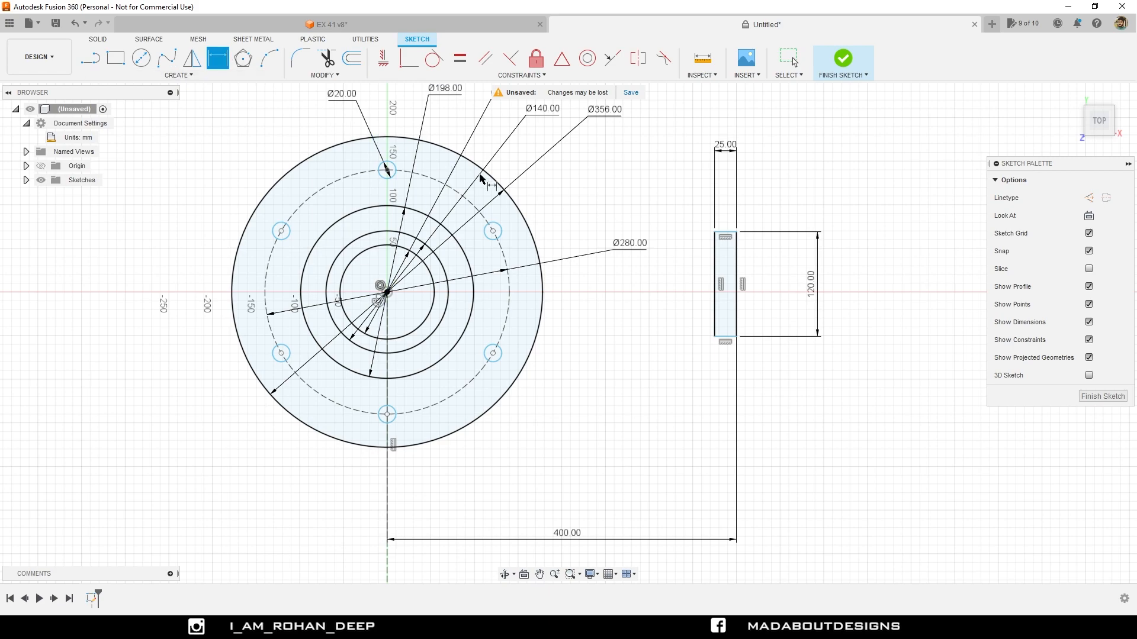
click(729, 233)
click(388, 292)
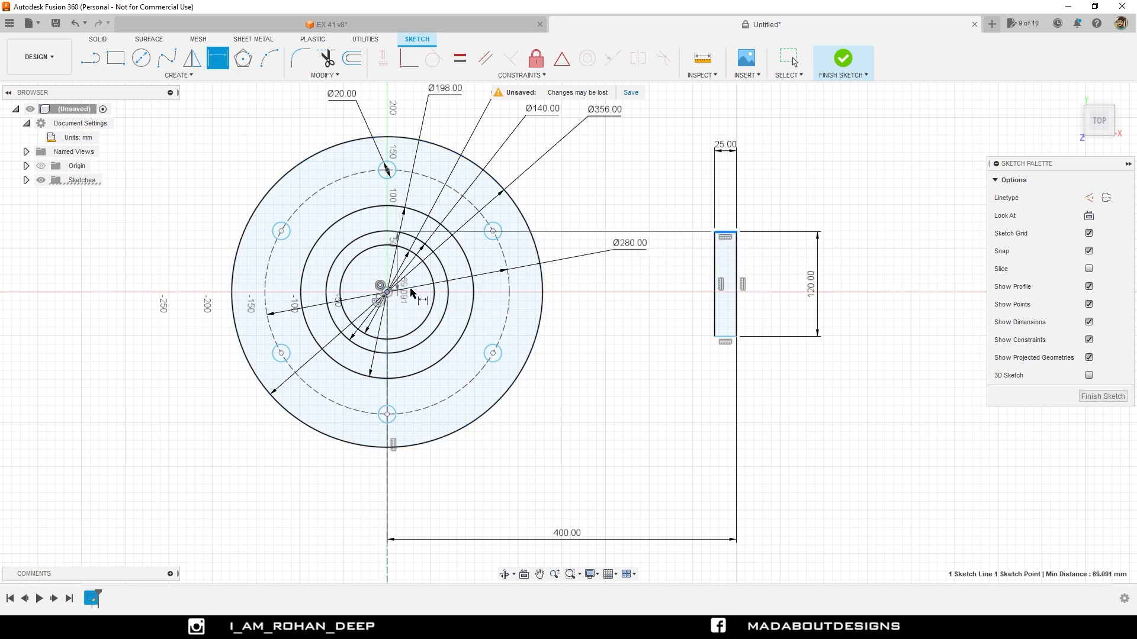
click(844, 271)
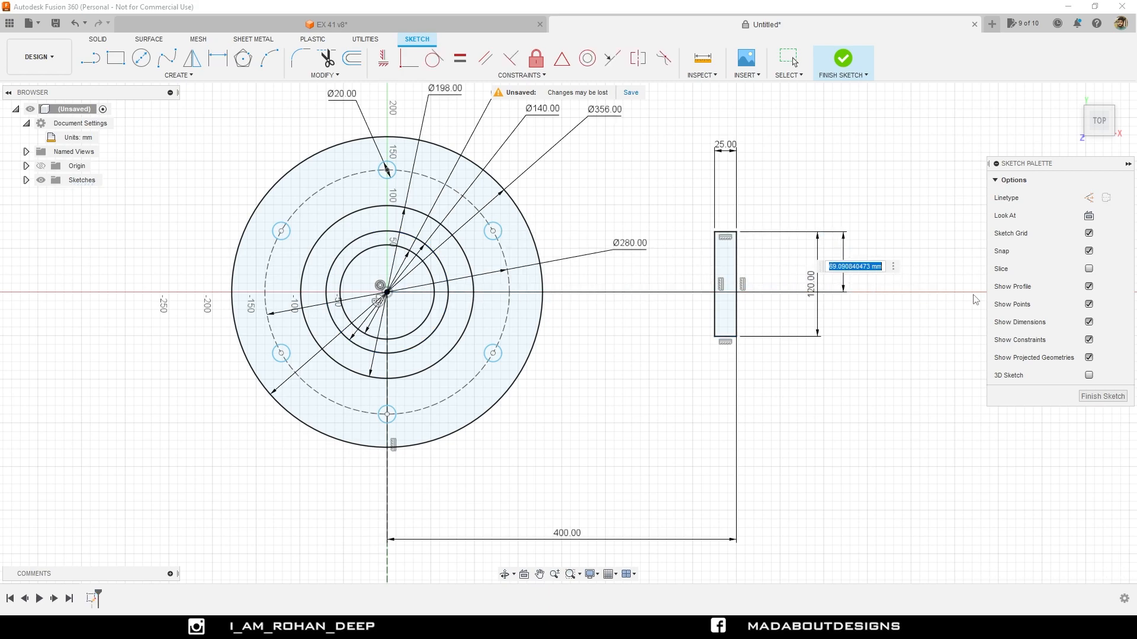
text(60)
key(Return)
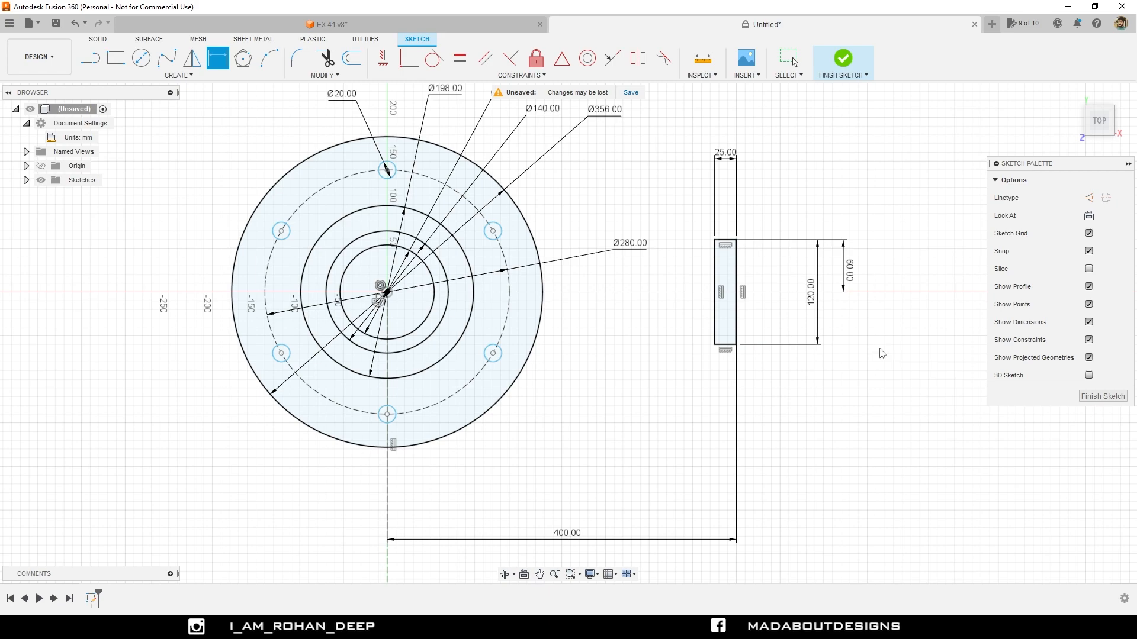
key(Escape)
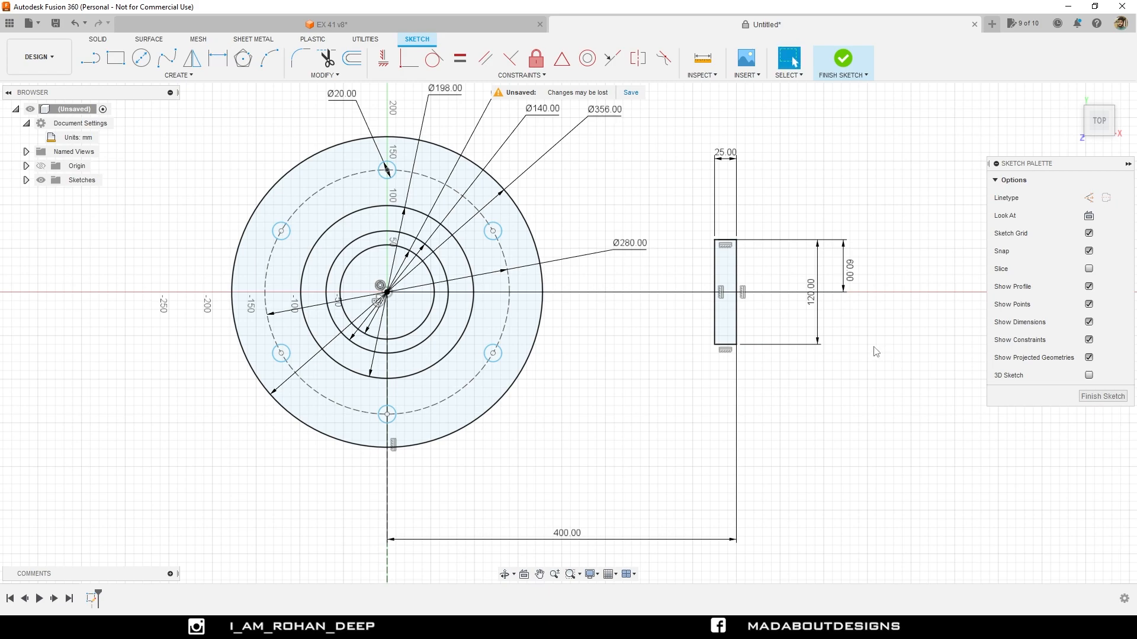
Delete the rectangle's left vertical edge
click(715, 308)
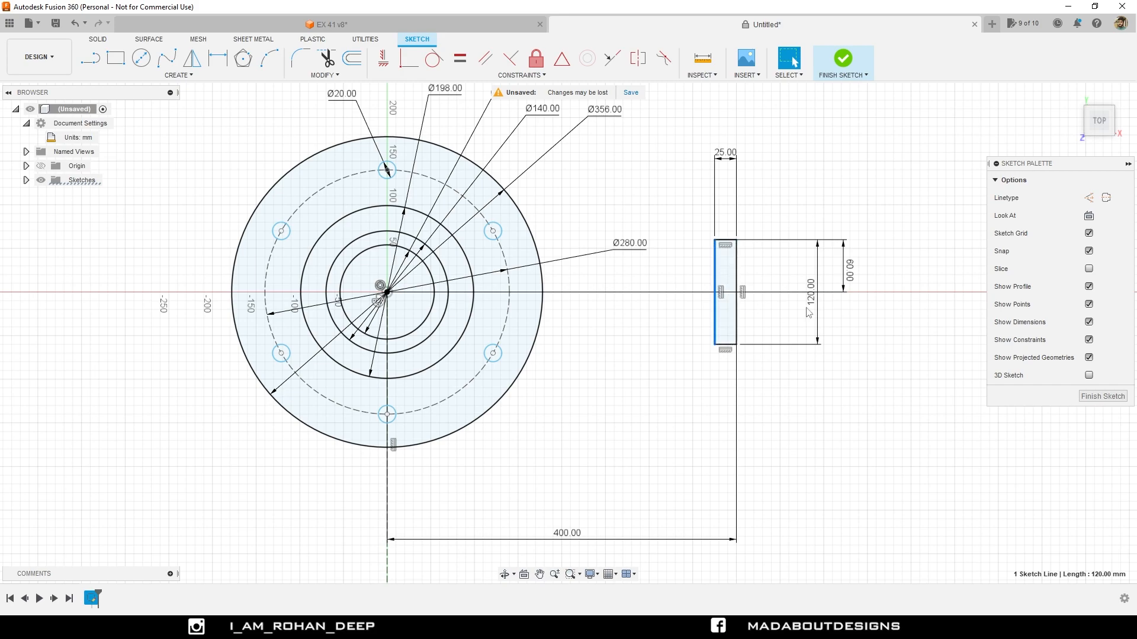
key(Delete)
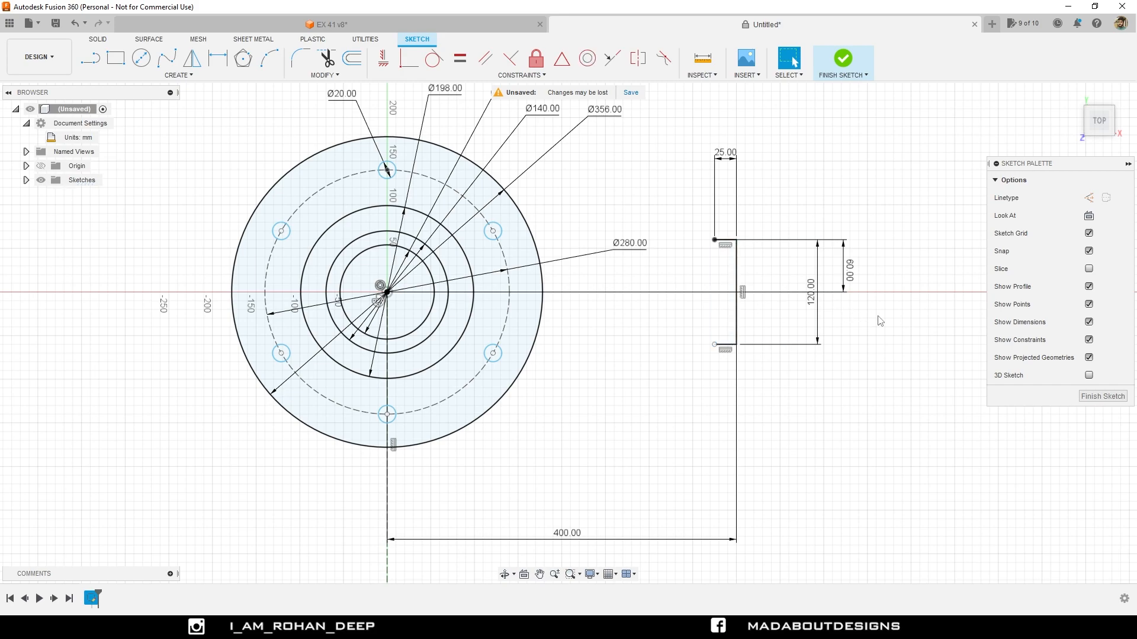
scroll(880, 321, down, 2)
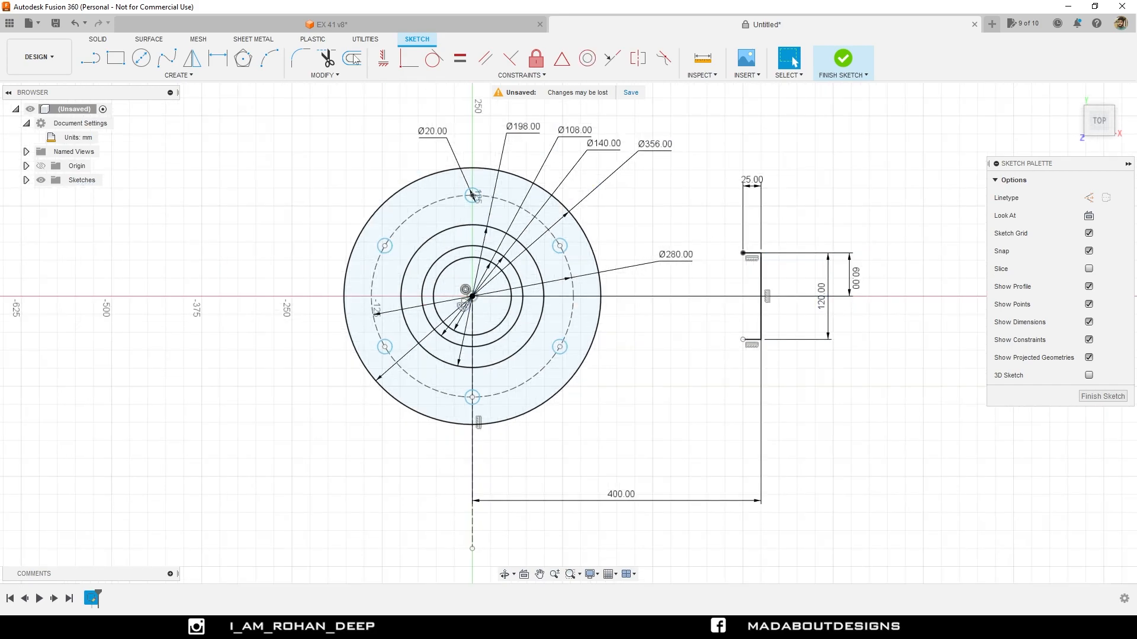
Draw a line from the open end of the arm's upper horizontal edge, tangent to the 356 mm outer circle
click(91, 59)
middle_drag(399, 237, 414, 276)
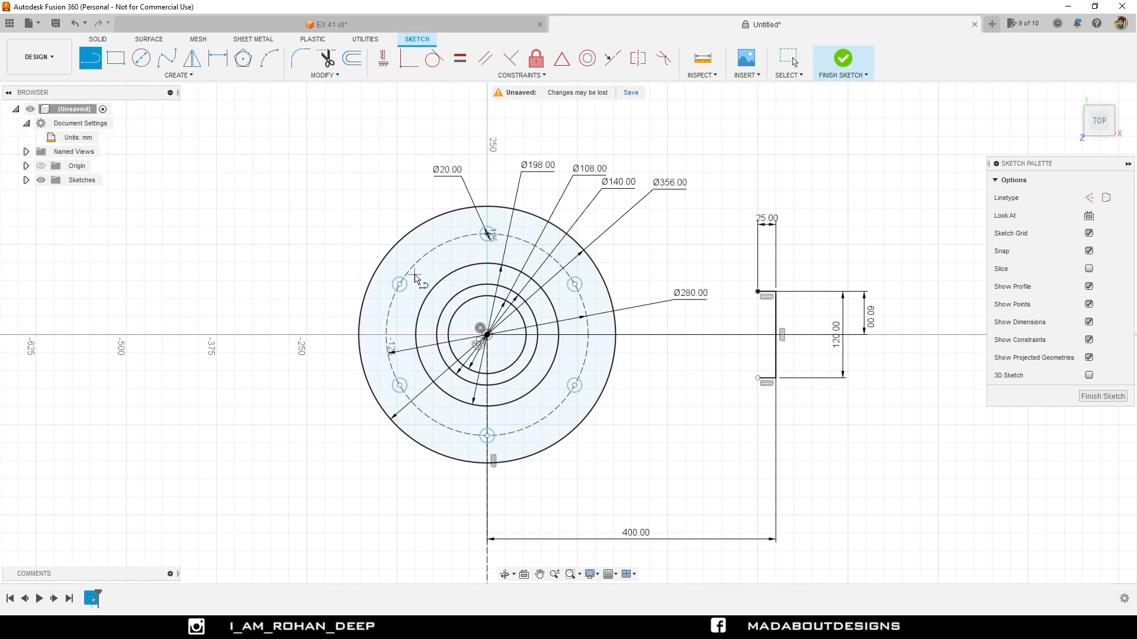
click(759, 292)
scroll(613, 238, up, 1)
scroll(618, 231, up, 3)
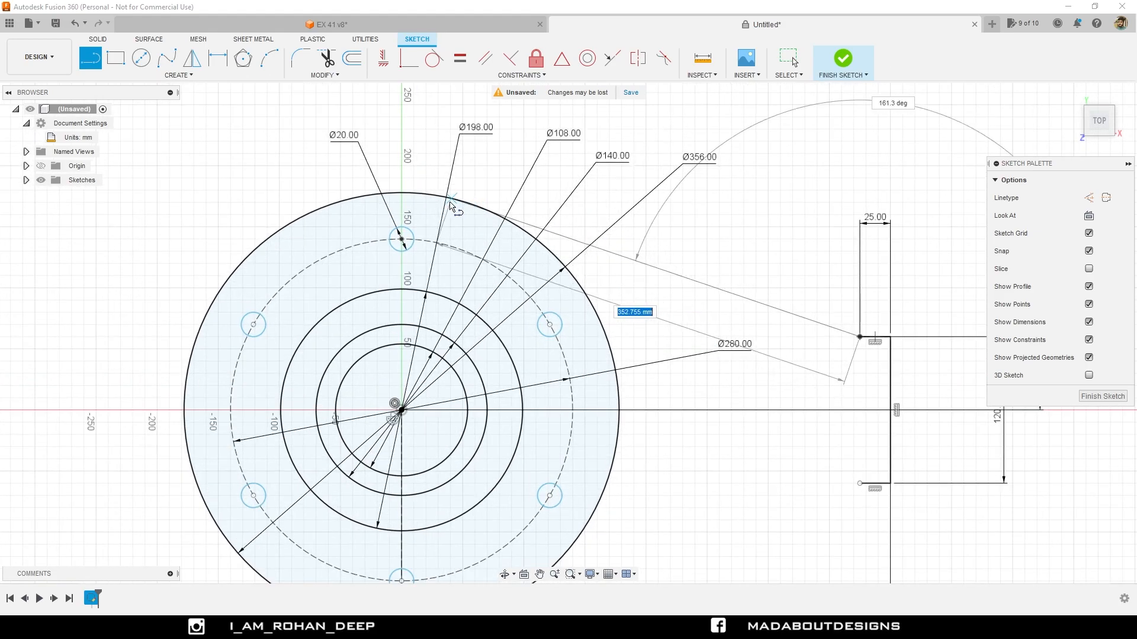
scroll(467, 211, up, 3)
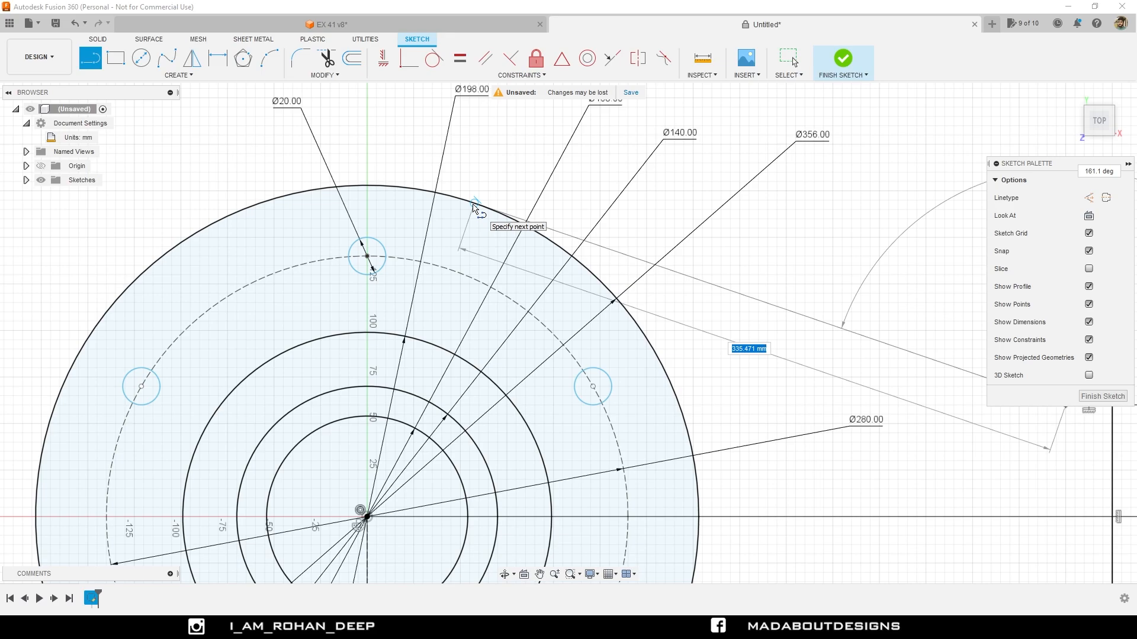
click(474, 206)
scroll(474, 206, down, 6)
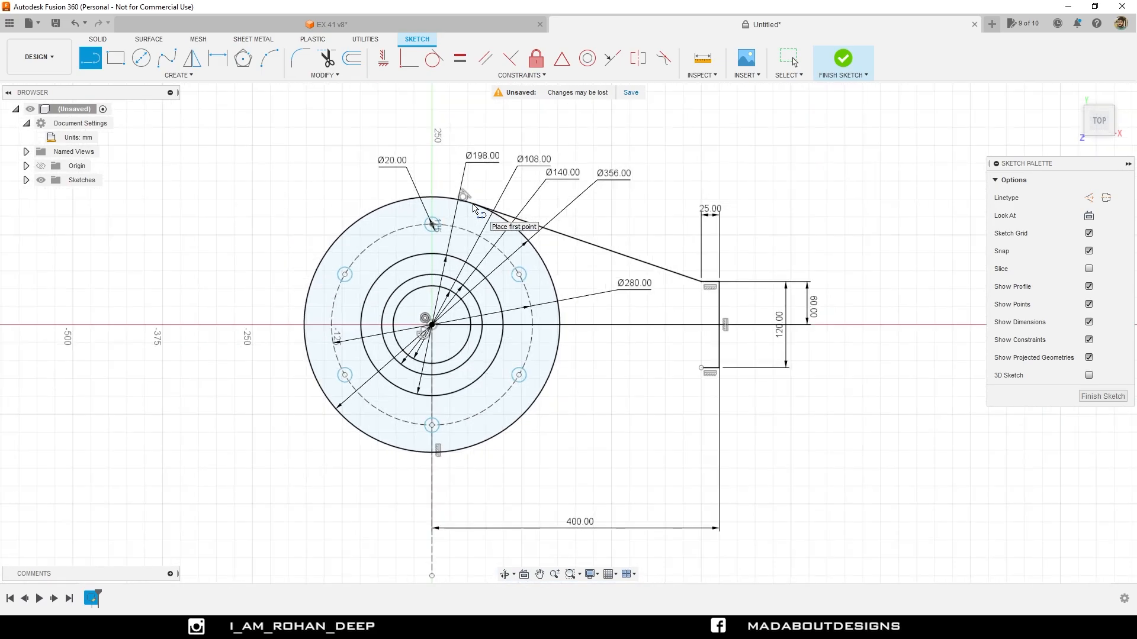
Draw a line from the open end of the arm's lower horizontal edge, tangent to the underside of the outer circle
middle_drag(614, 303, 619, 288)
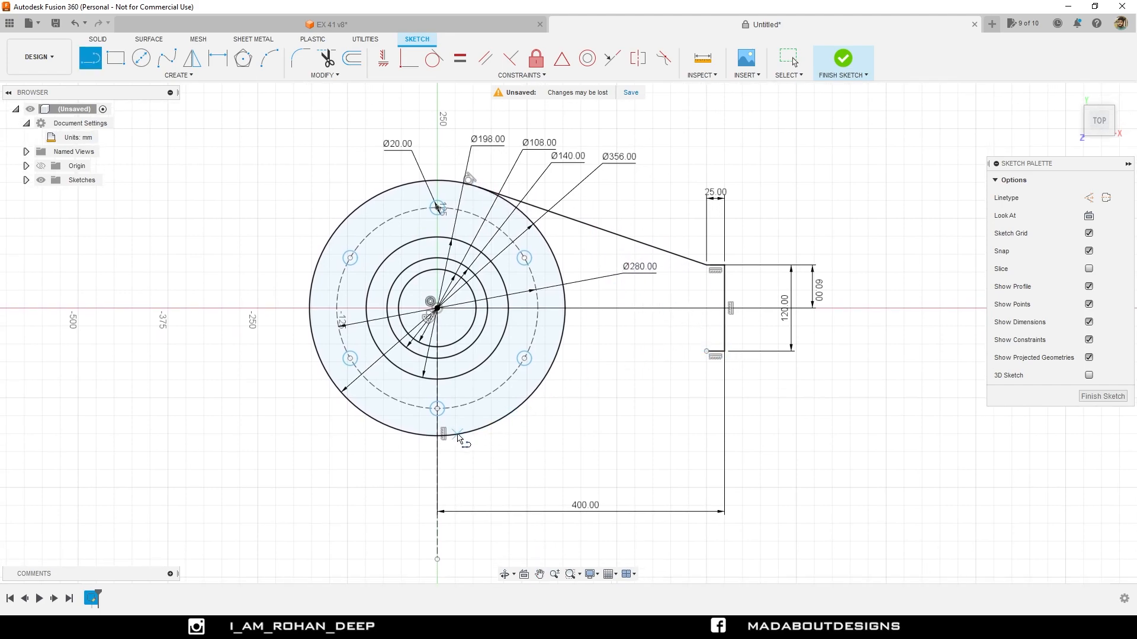
click(707, 351)
scroll(488, 437, up, 3)
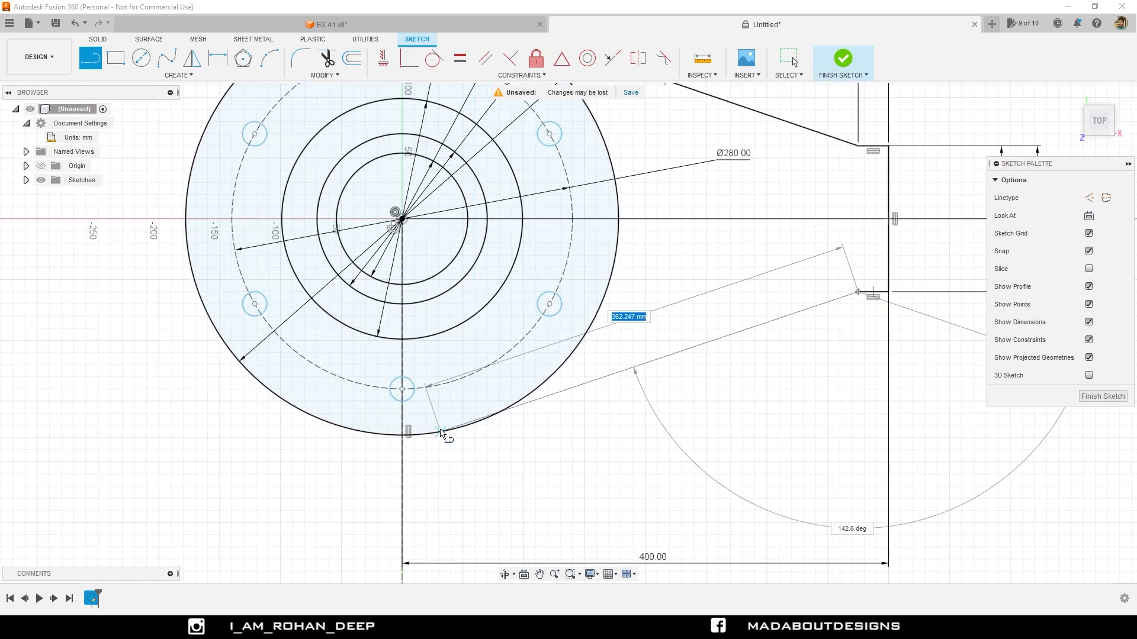
click(472, 422)
scroll(471, 422, down, 4)
key(Escape)
mouse_move(504, 497)
middle_down()
mouse_move(556, 441)
mouse_move(598, 507)
middle_up()
key(l)
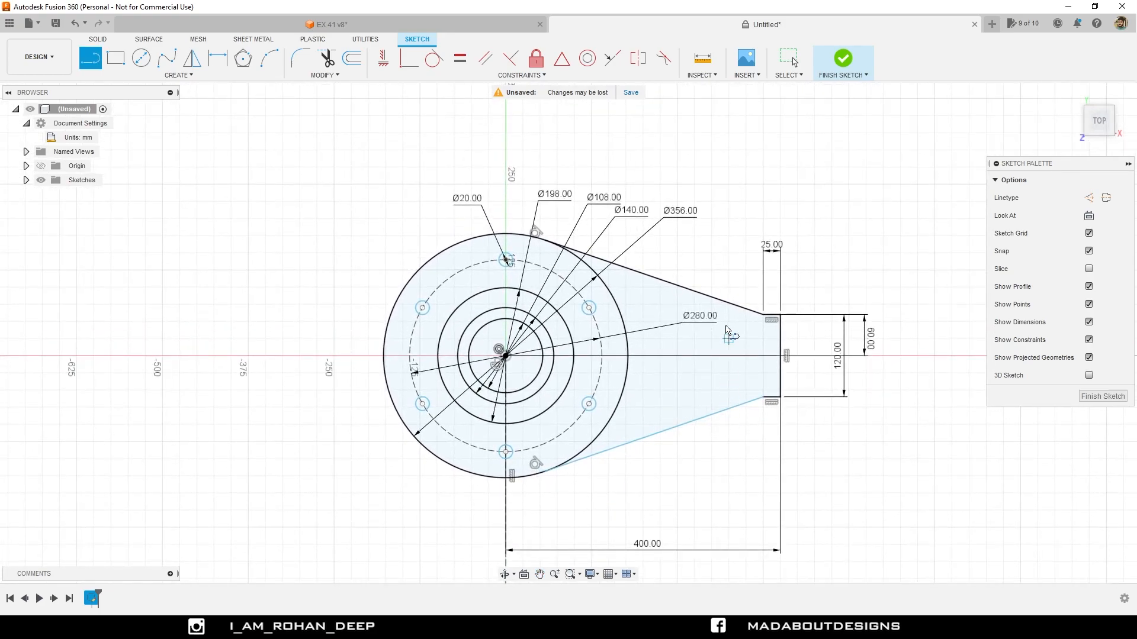
Mirror the complete side arm outline about the vertical construction line through the origin
scroll(743, 287, down, 2)
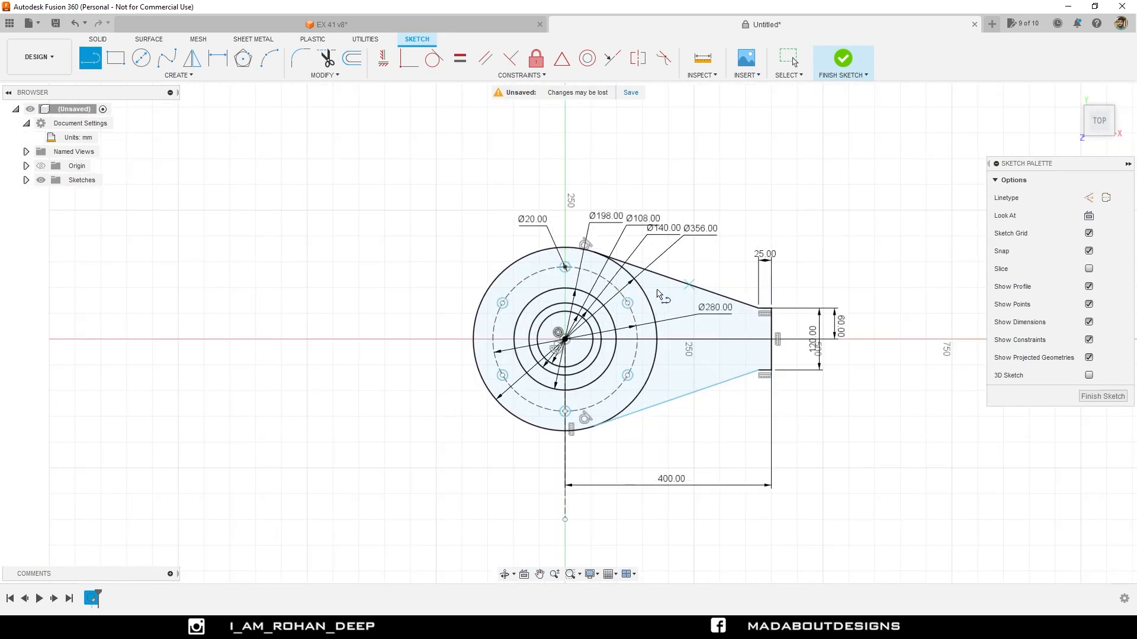
click(190, 80)
click(120, 240)
drag(819, 422, 741, 267)
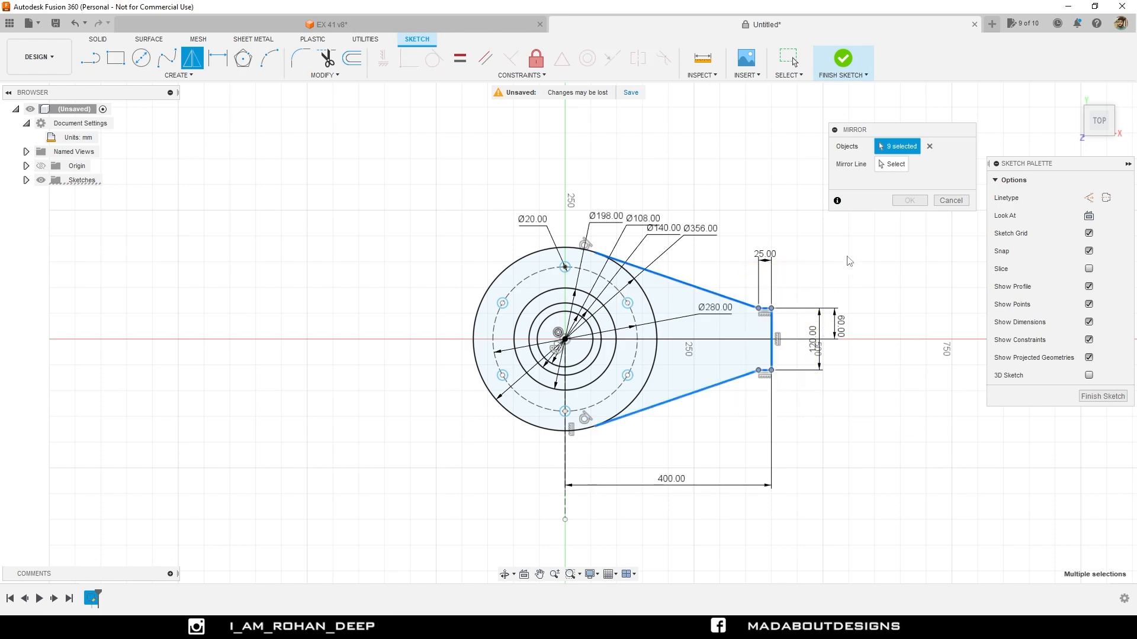
click(884, 167)
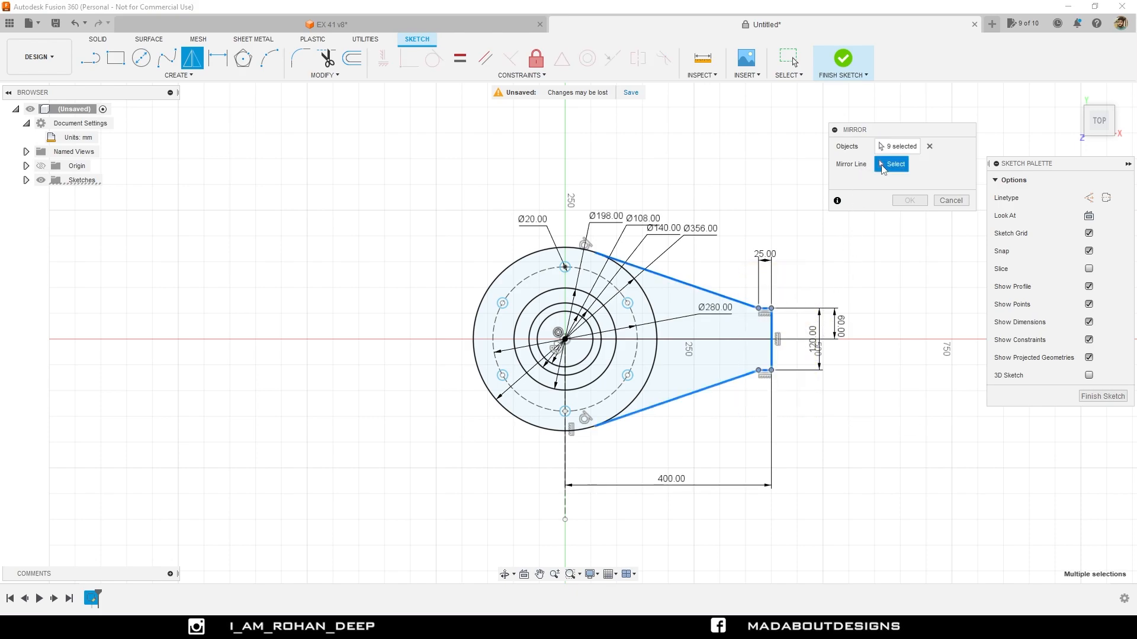
click(566, 477)
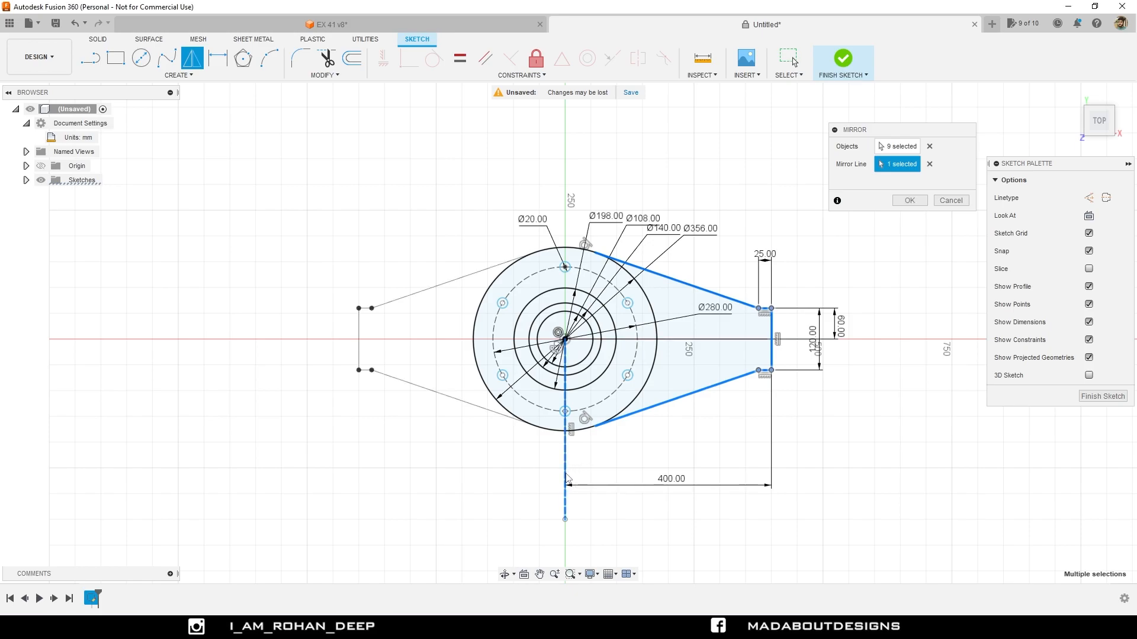
click(909, 200)
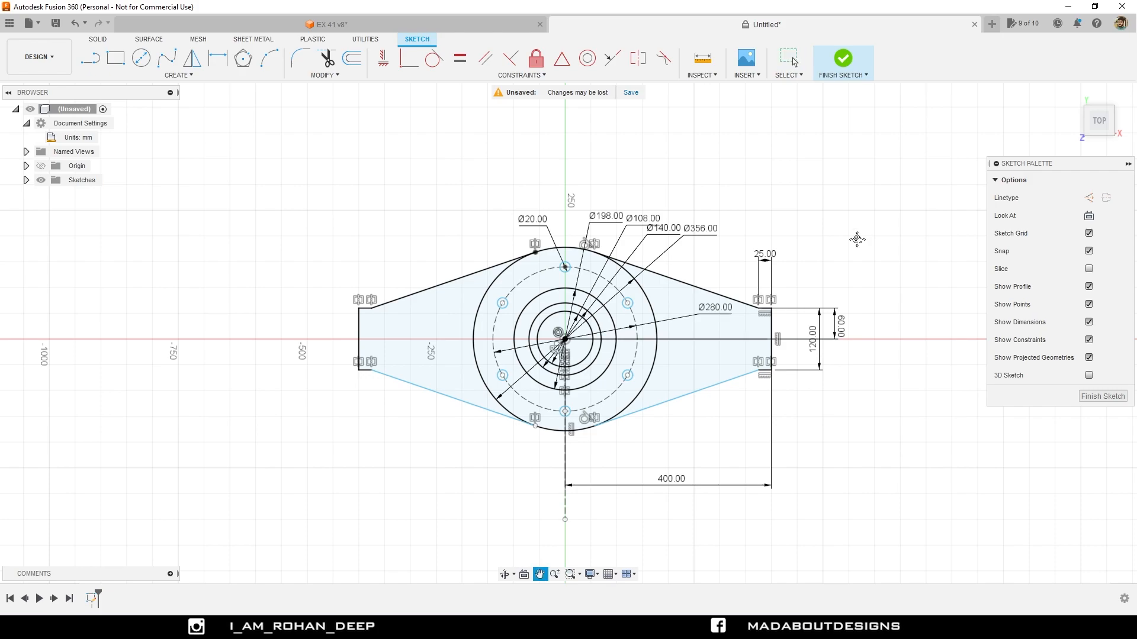
Draw a construction line from the origin at 45° above the horizontal axis, extending up and right beyond the outer circle
middle_drag(858, 236, 850, 220)
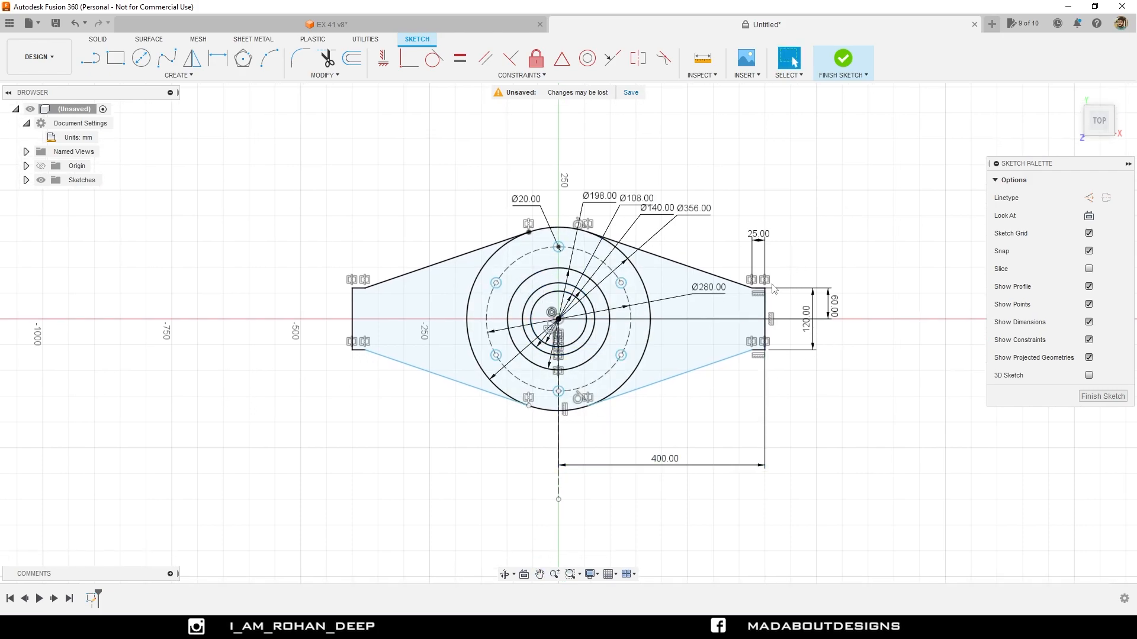
middle_drag(773, 288, 782, 295)
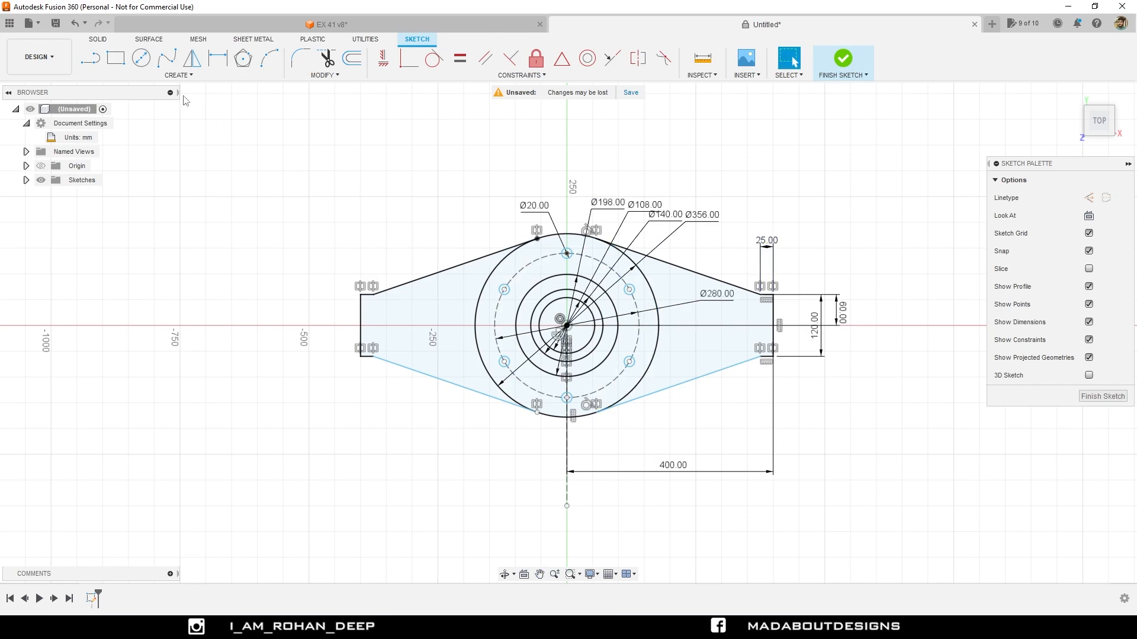
click(90, 57)
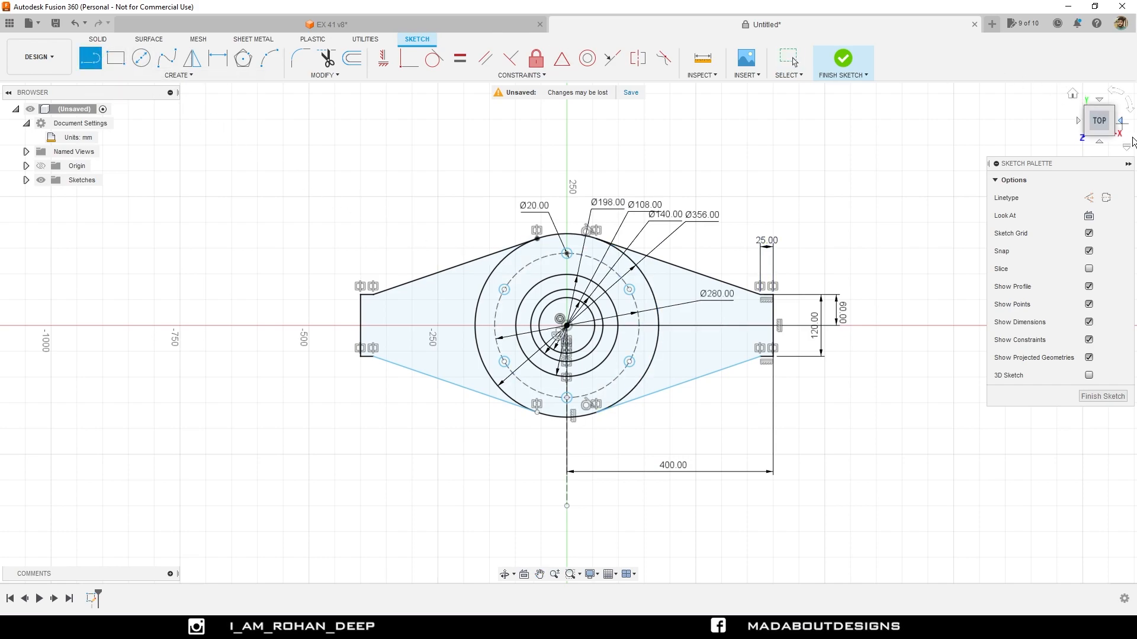
click(1089, 198)
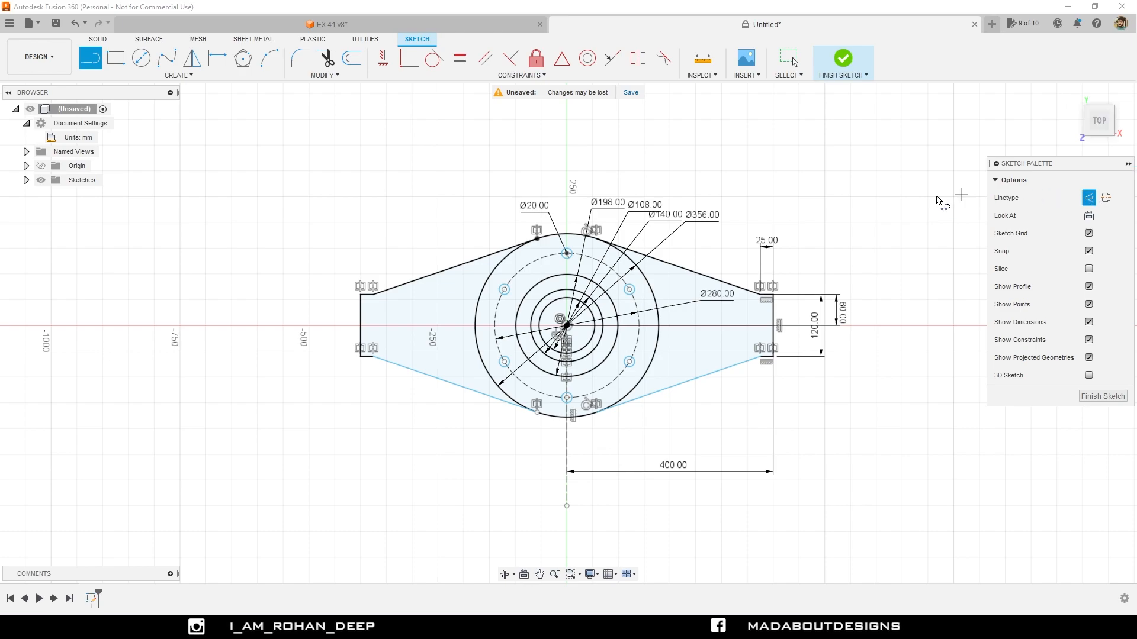
click(567, 326)
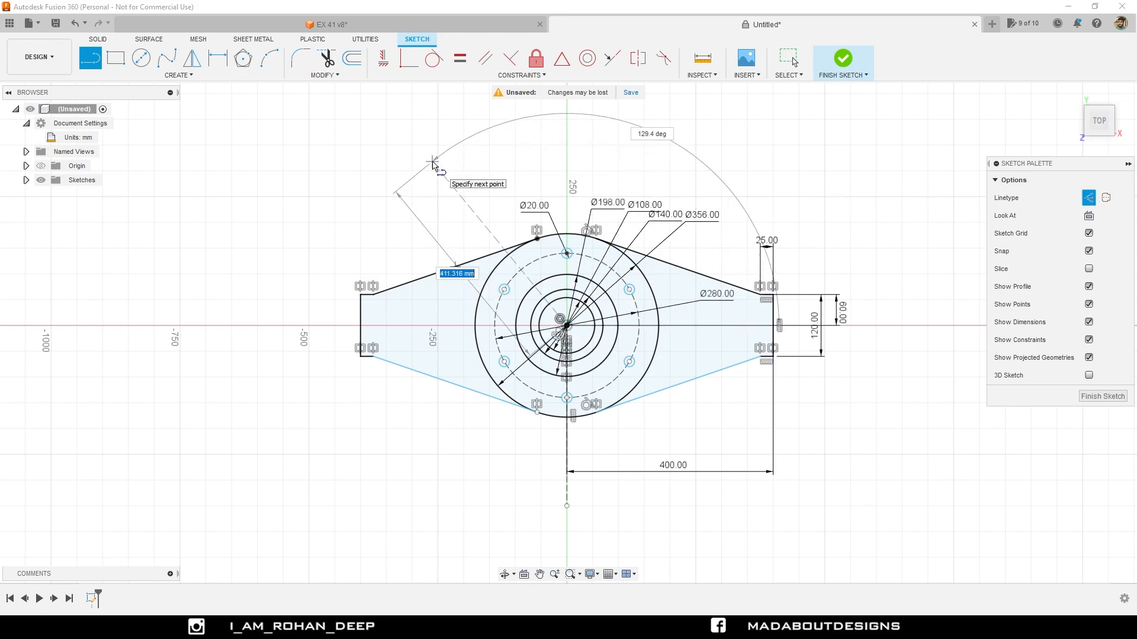
middle_drag(438, 172, 455, 212)
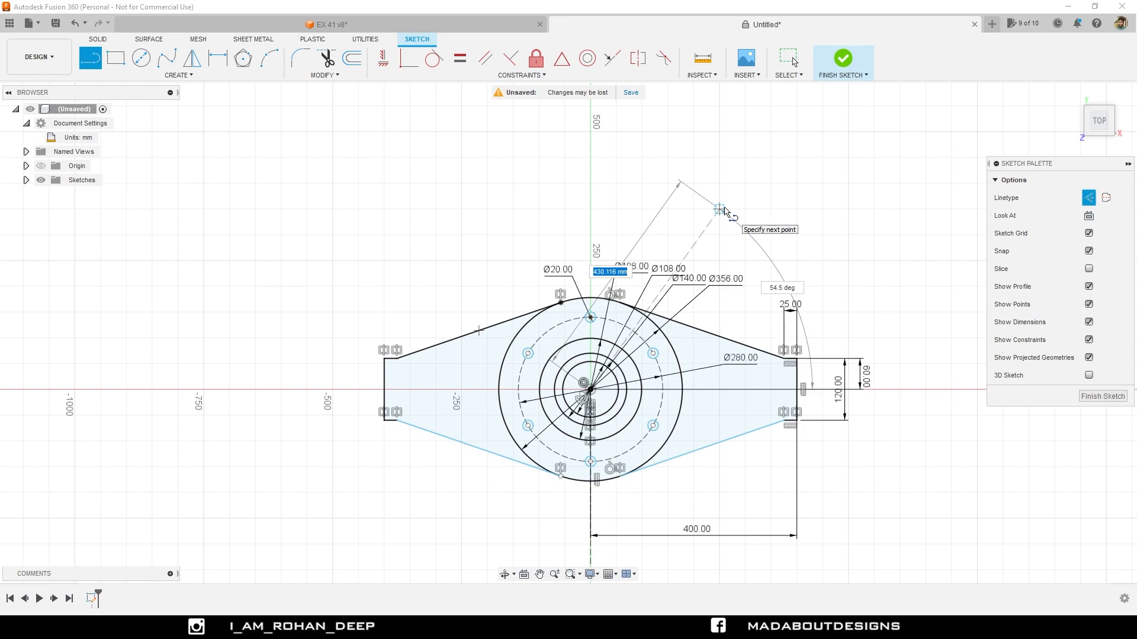
key(Tab)
text(45)
key(Tab)
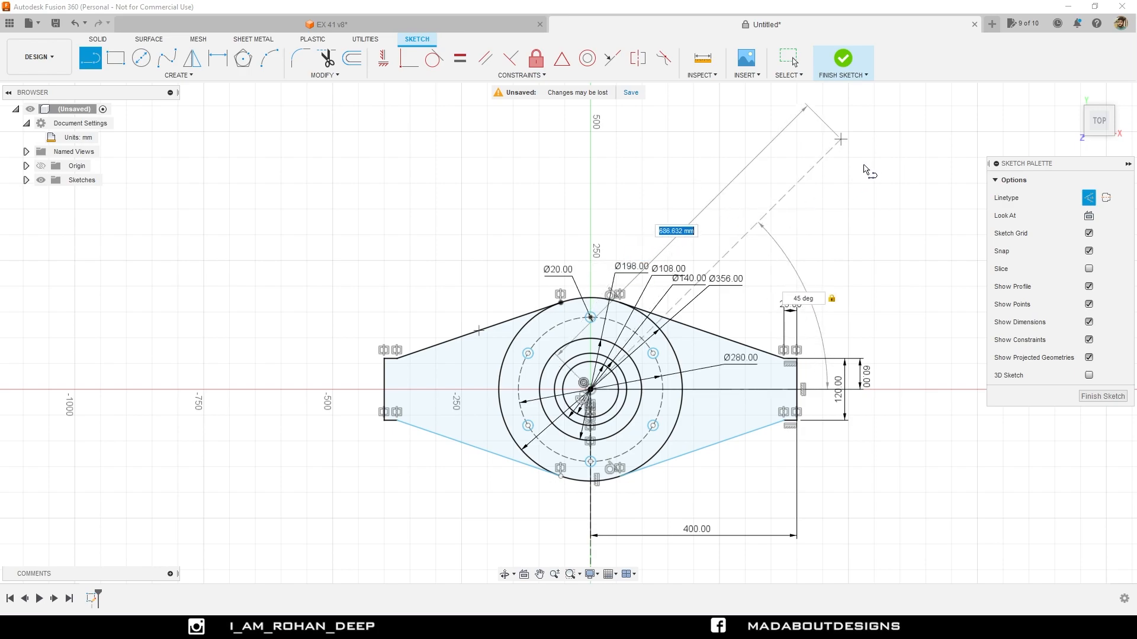
click(809, 188)
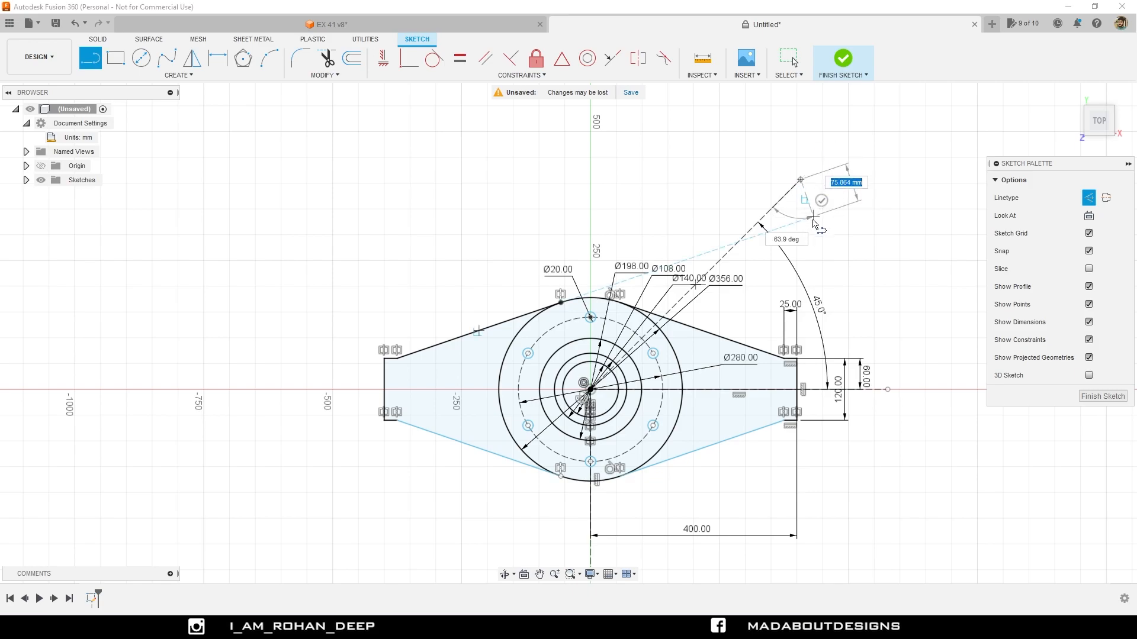
key(Escape)
key(Escape)
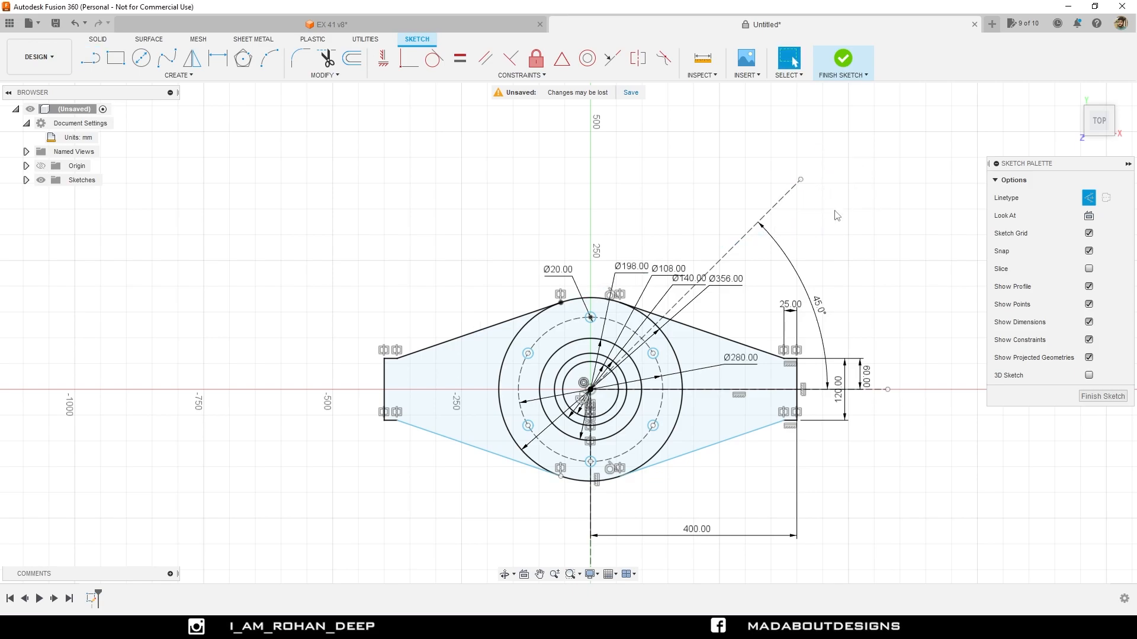
Hide the sketch dimensions and show them again
scroll(790, 190, down, 2)
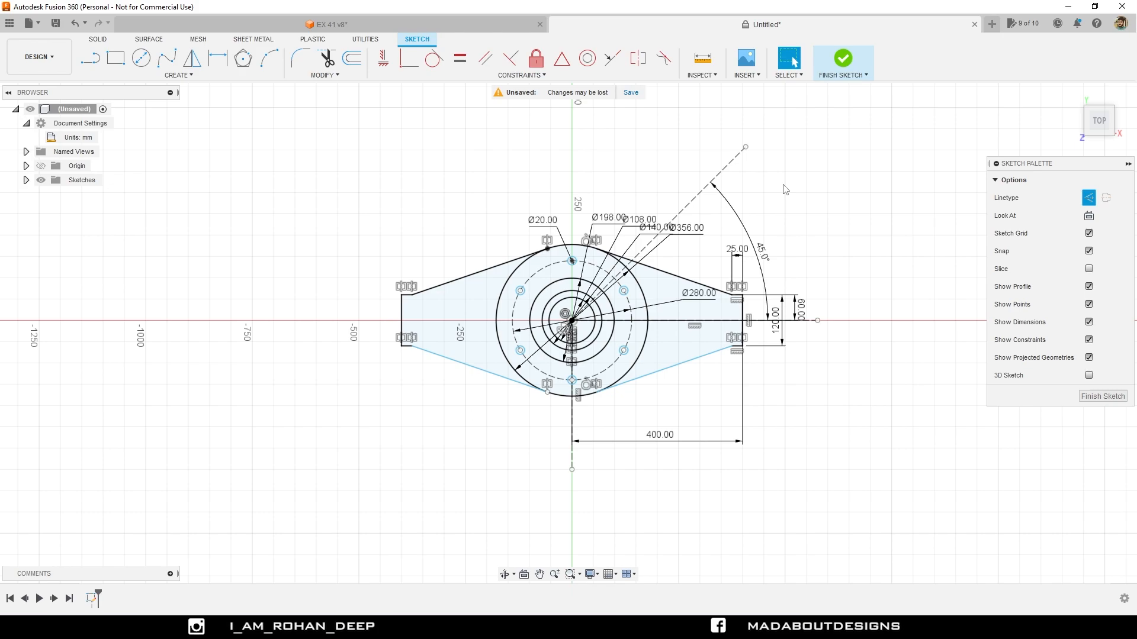
click(1088, 322)
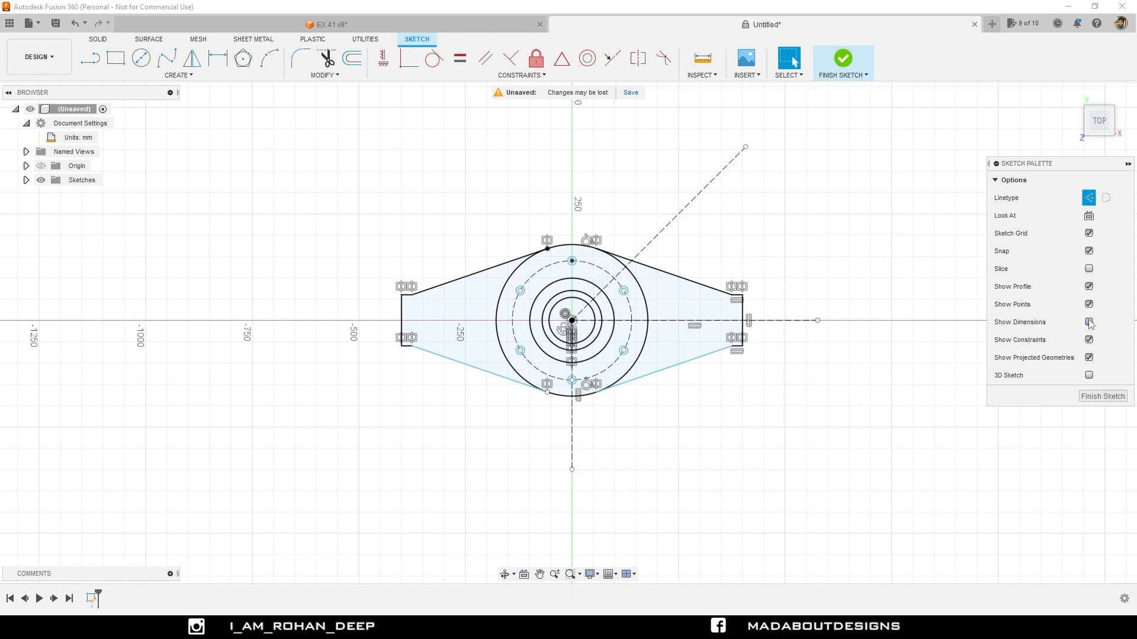
click(1089, 322)
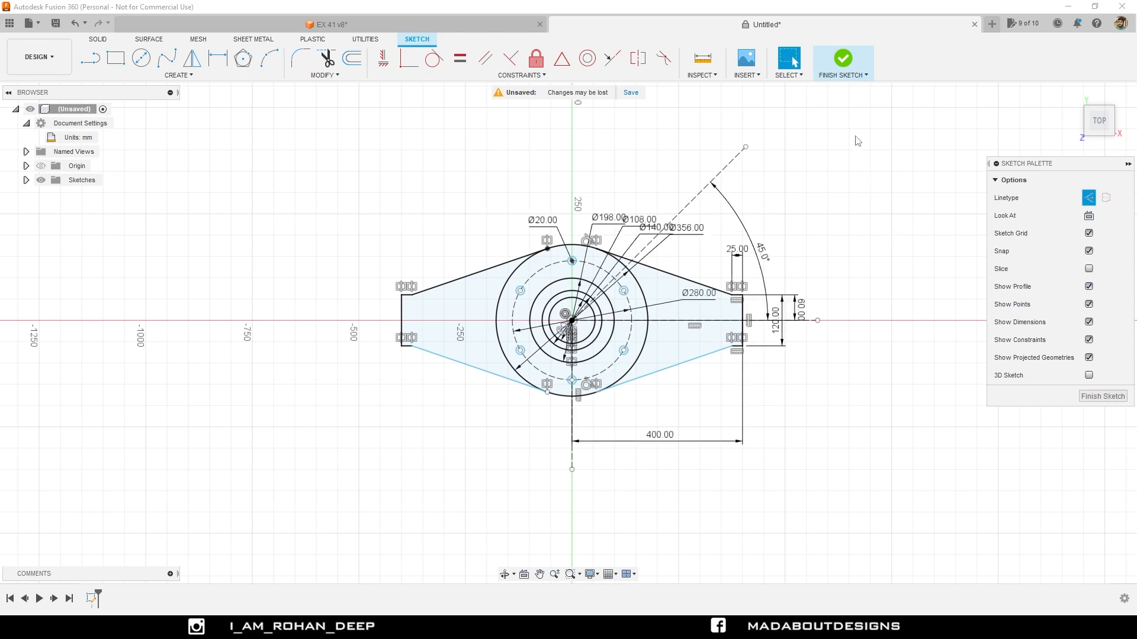
Finish the sketch and start a new sketch on the vertical front (XZ) origin plane
click(839, 63)
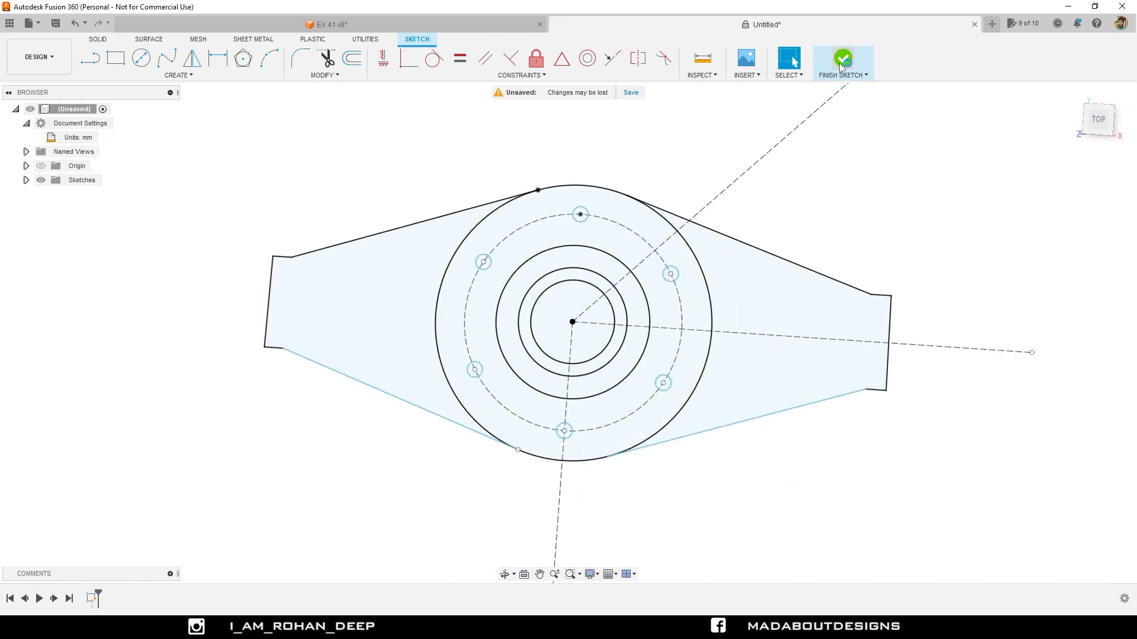
scroll(534, 333, down, 5)
middle_drag(665, 336, 617, 303)
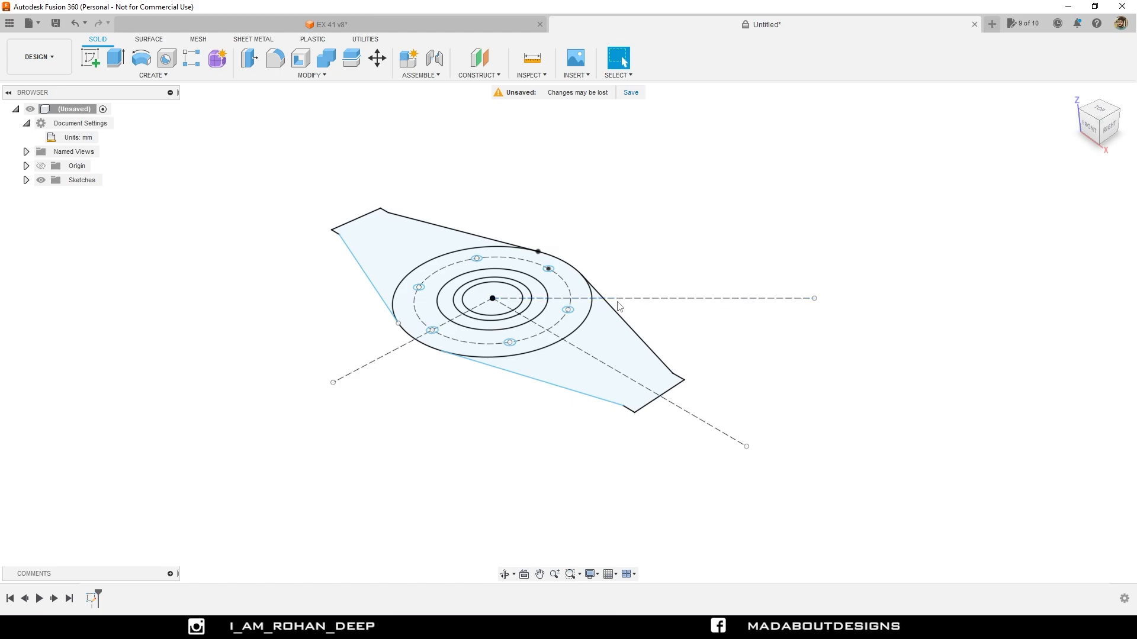
click(90, 58)
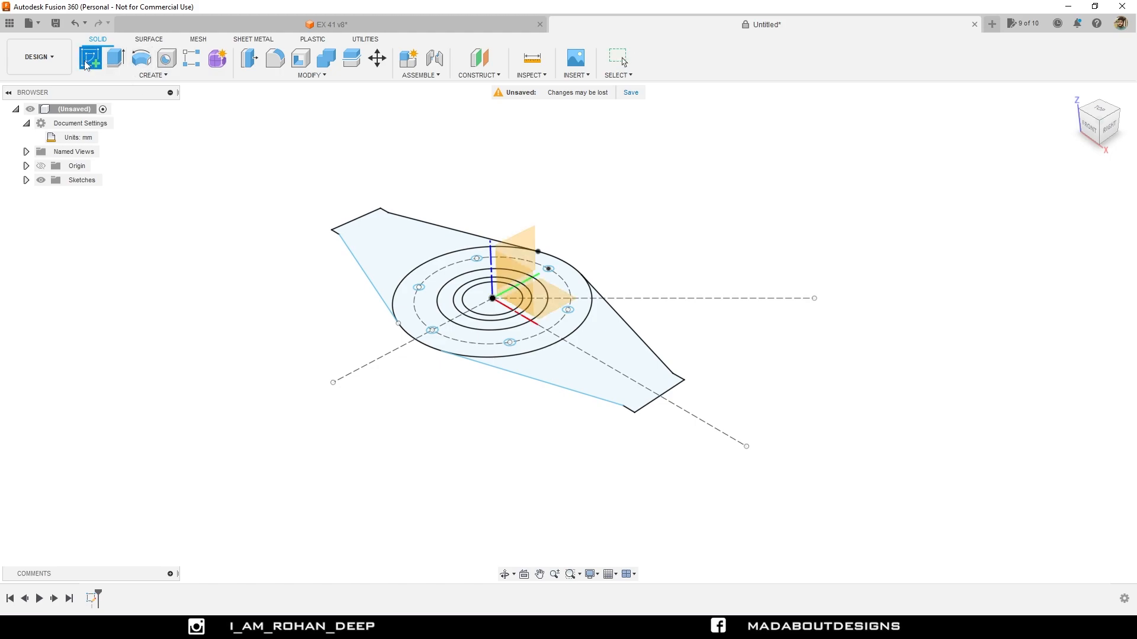
click(523, 280)
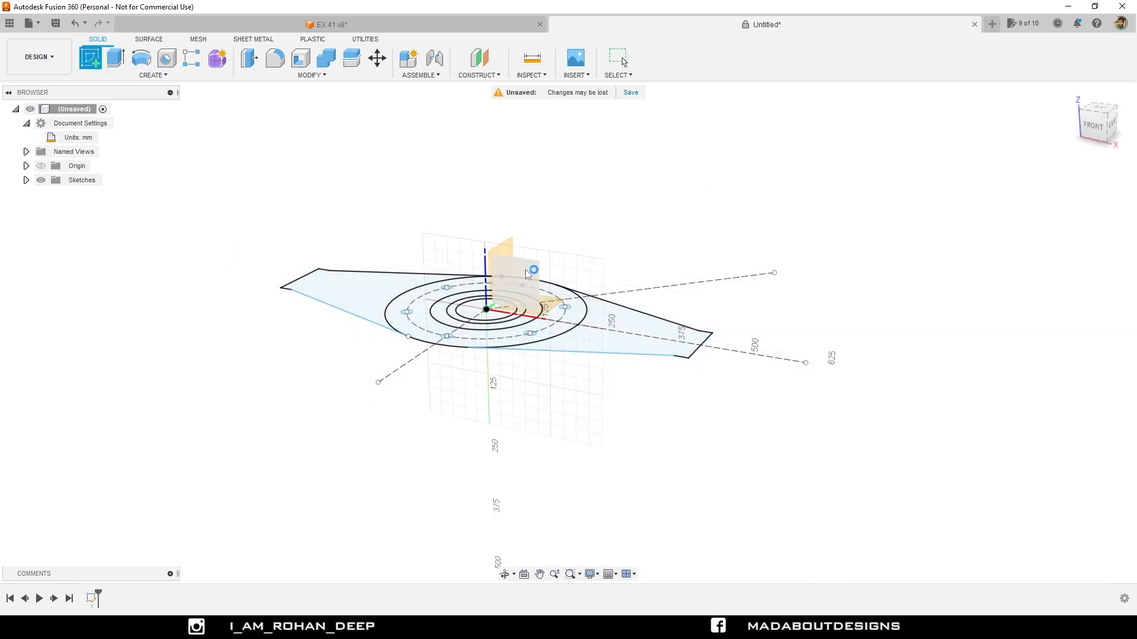
mouse_move(562, 238)
middle_down()
mouse_move(441, 276)
mouse_move(524, 293)
middle_up()
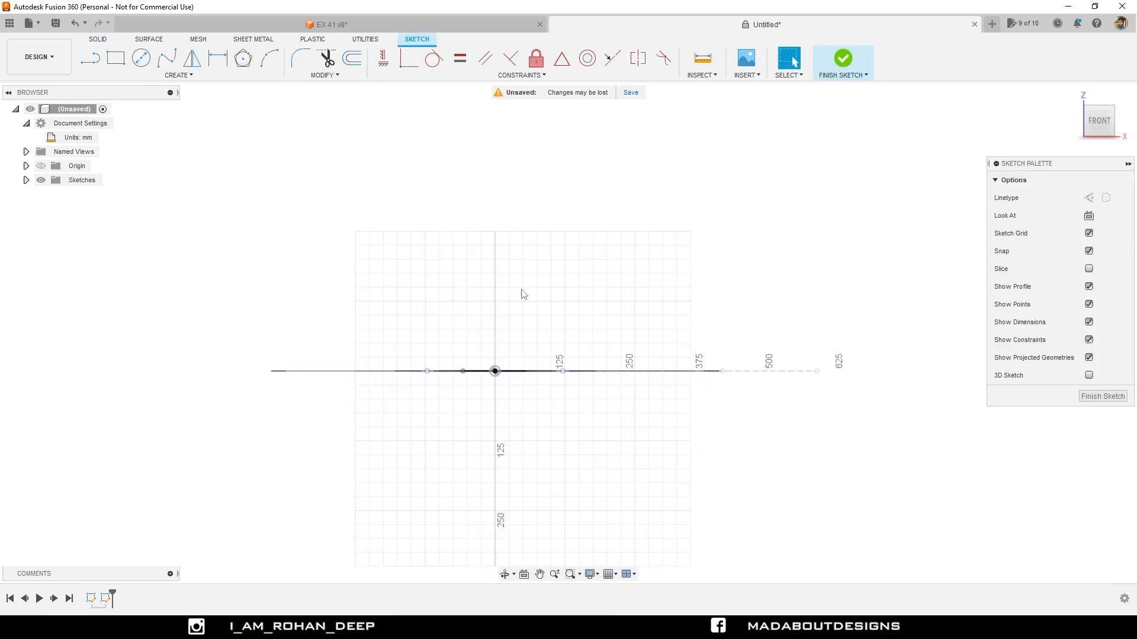
Draw a rectangle 400 mm wide and 500 mm high, with its lower-left corner at the origin
click(115, 58)
middle_drag(460, 226, 482, 223)
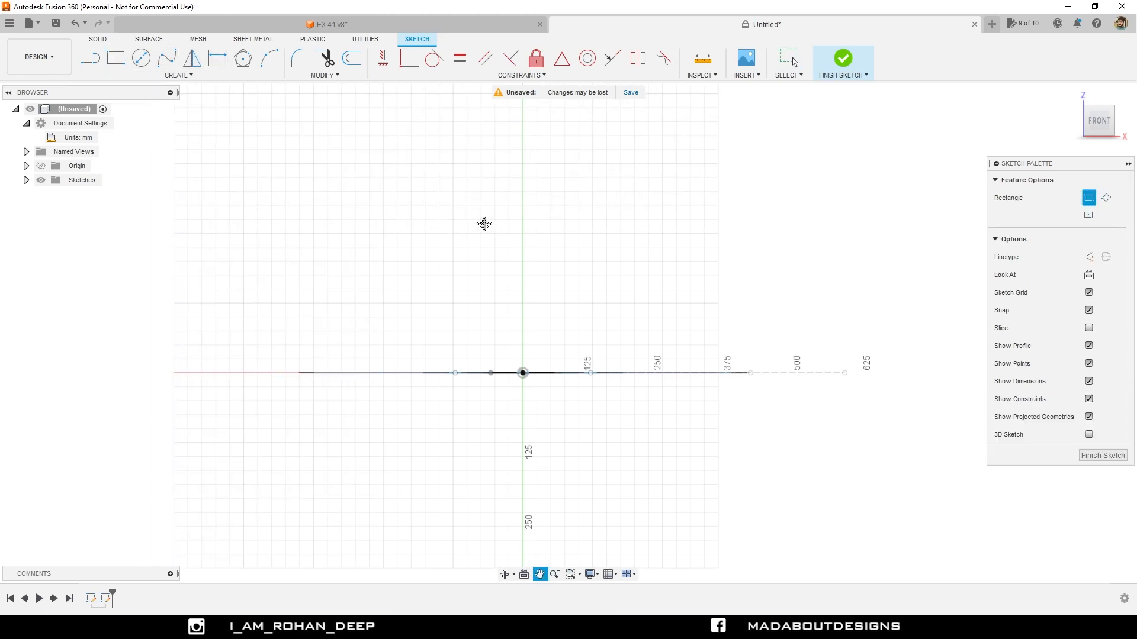
click(522, 373)
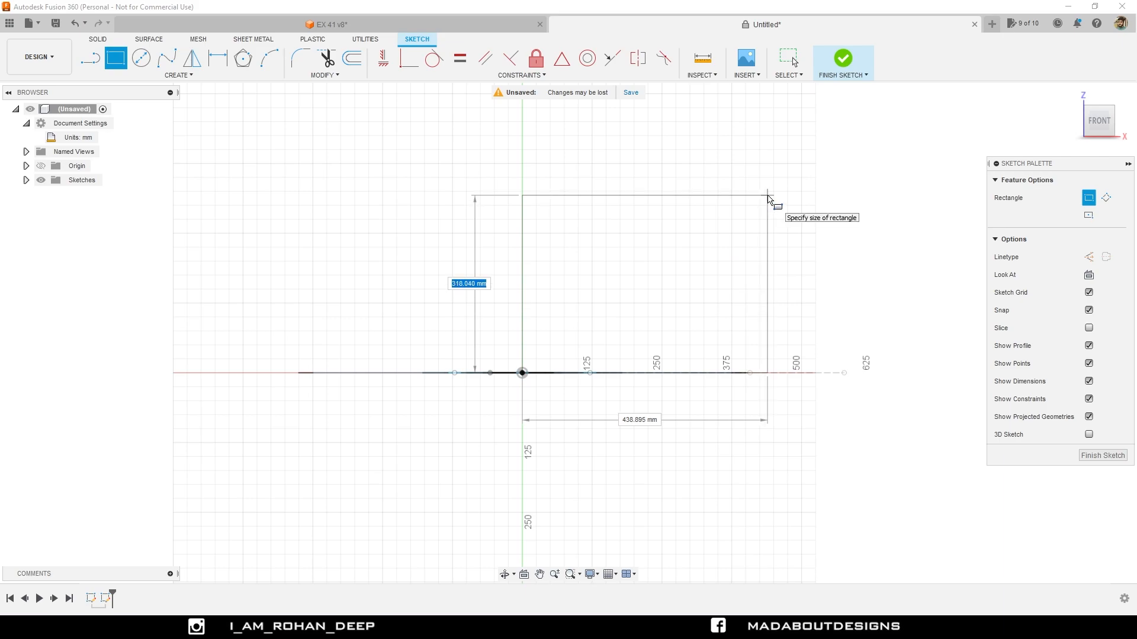
text(500)
key(Tab)
text(4)
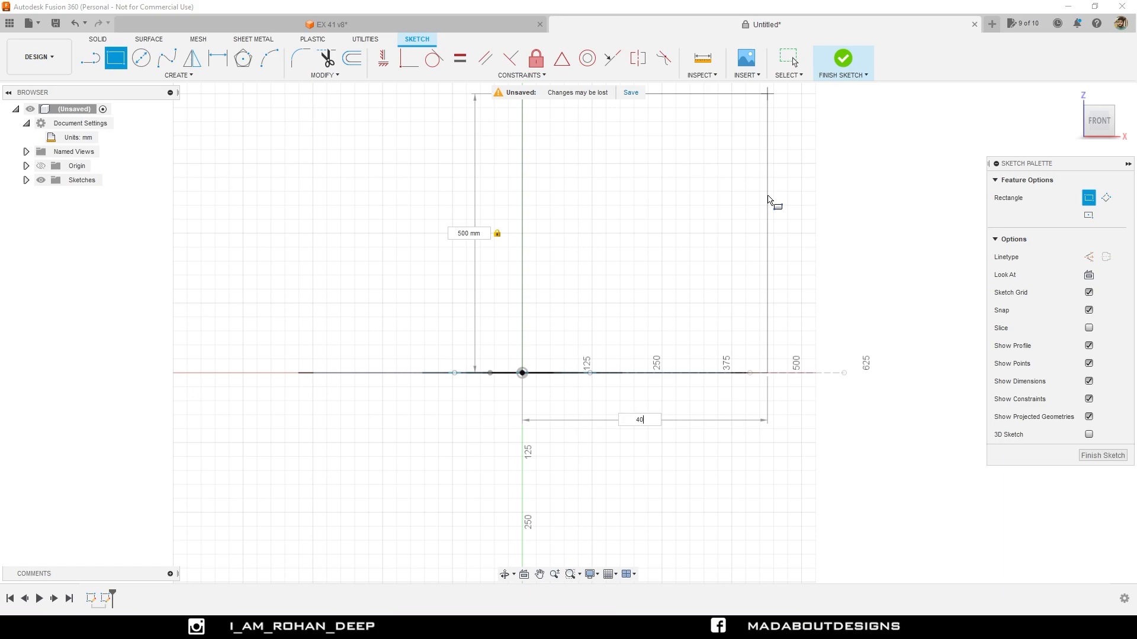
key(Tab)
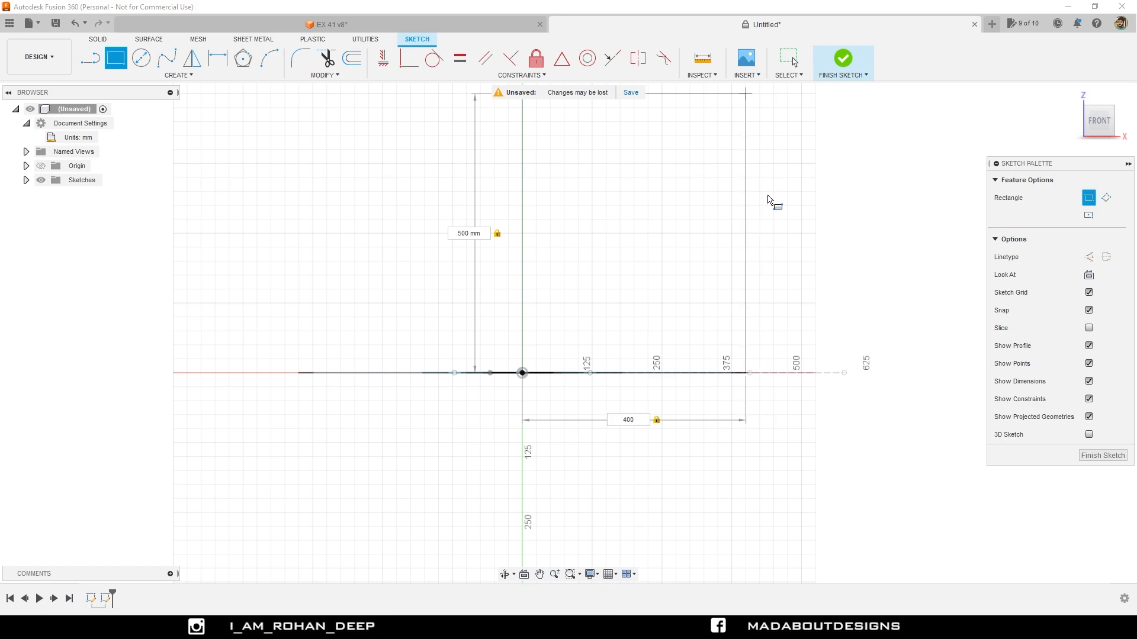
key(Return)
key(Escape)
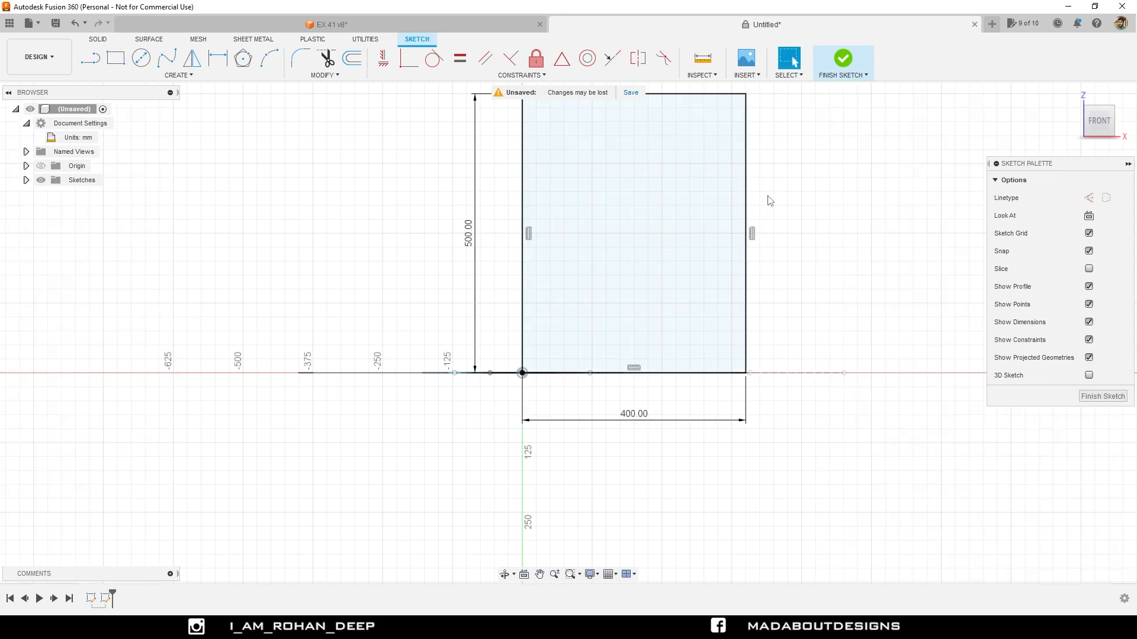
middle_drag(769, 201, 757, 287)
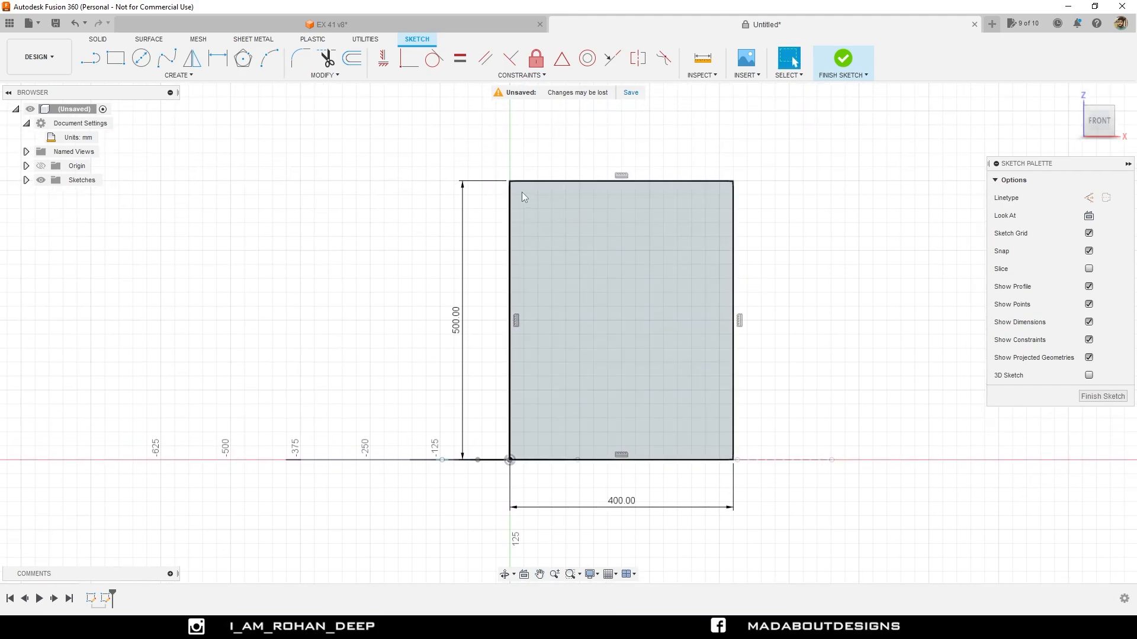
Delete the rectangle's upper horizontal edge and its vertical edge through the origin
click(543, 182)
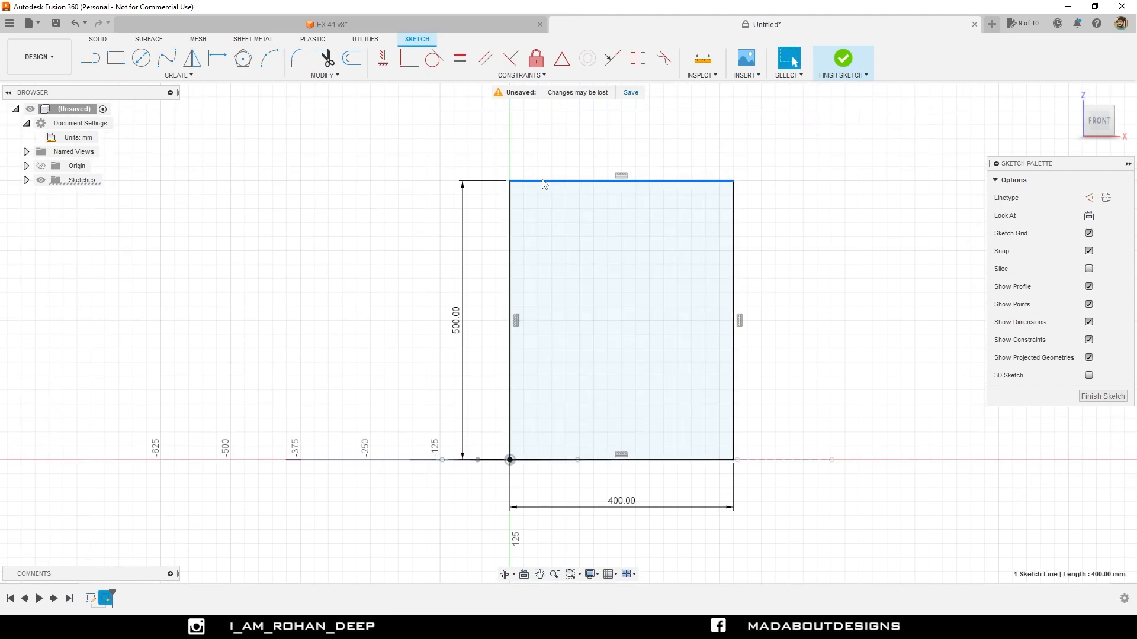
key(Delete)
click(509, 225)
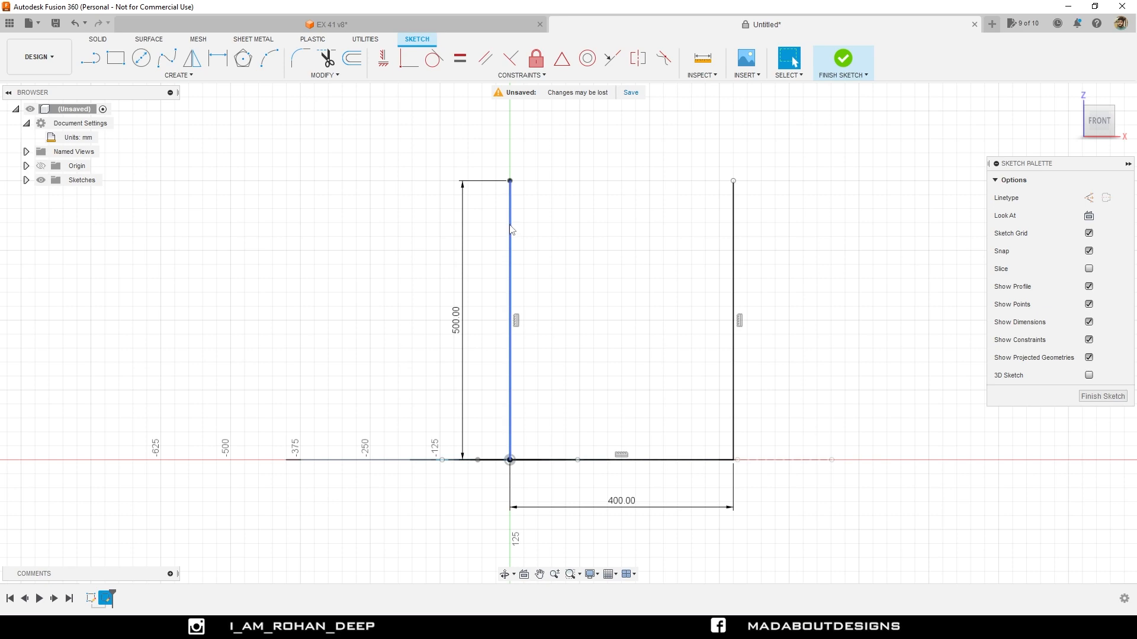
key(Delete)
Dimension the remaining vertical line at 500 mm
scroll(564, 224, down, 2)
middle_drag(563, 223, 512, 217)
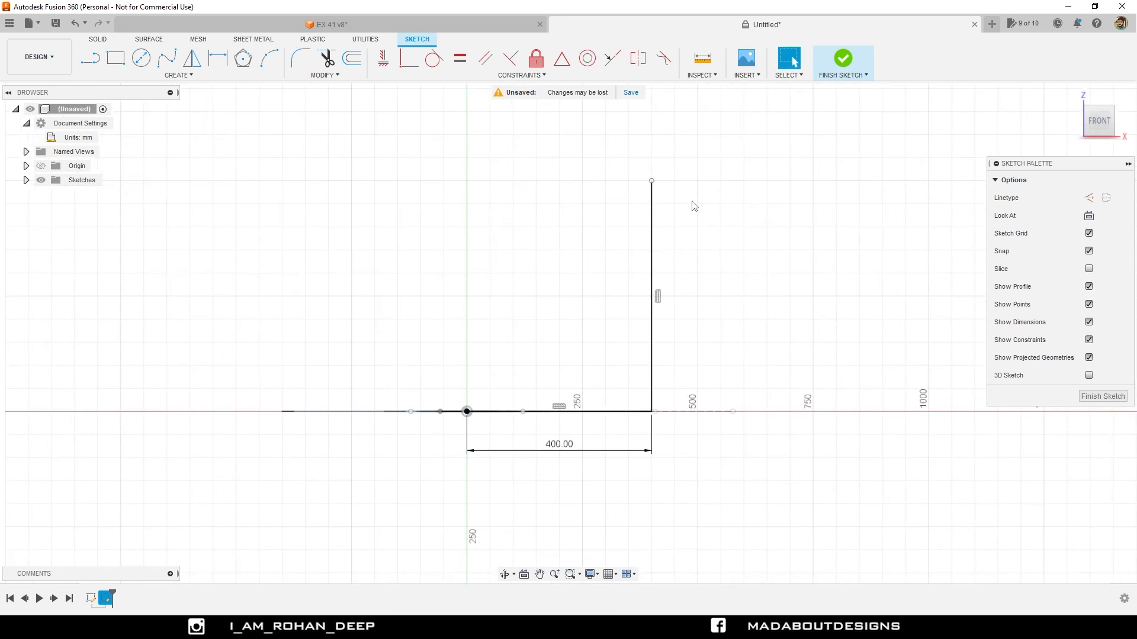
key(d)
click(653, 233)
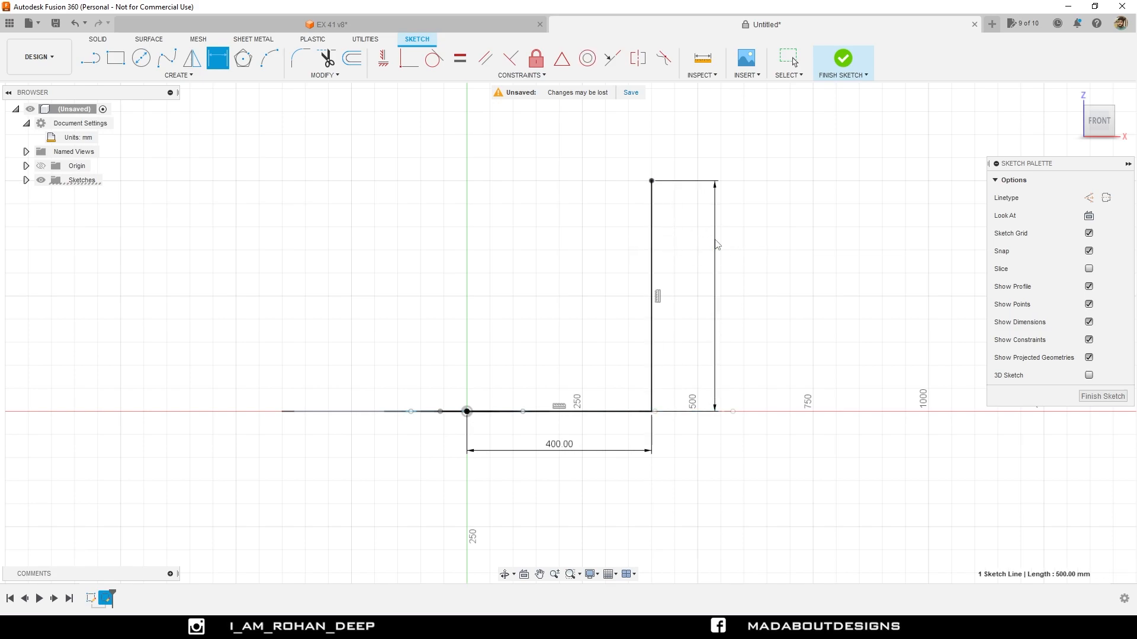
click(718, 243)
key(Return)
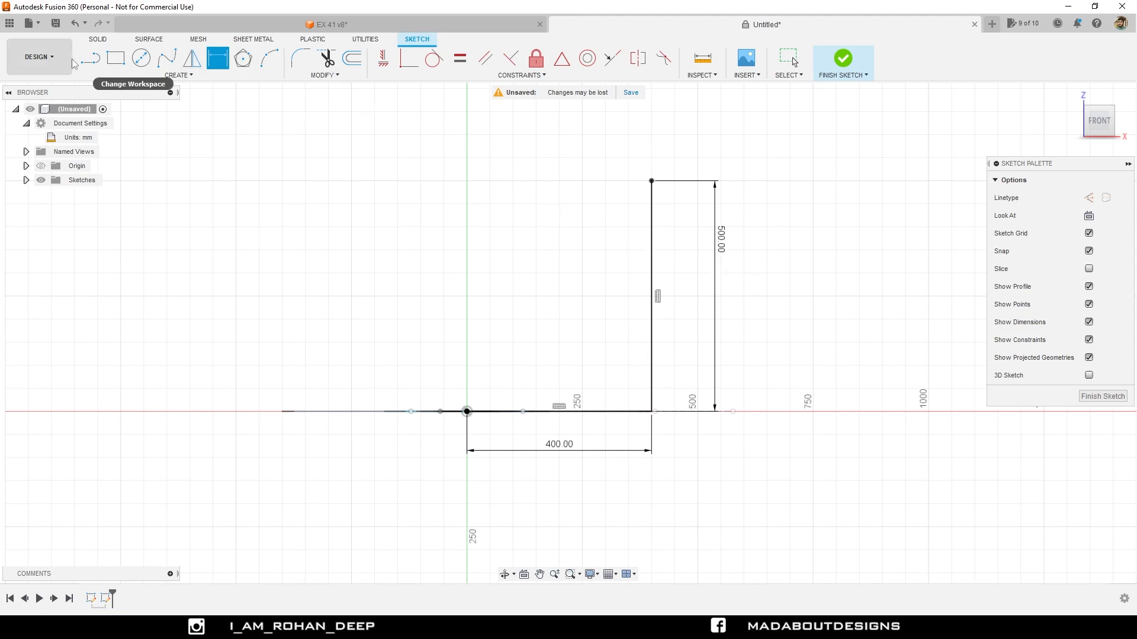
Draw connected lines from the vertical's upper end: 25 mm inward, down to about 50 mm above the base, and horizontally to the vertical axis
click(93, 62)
scroll(493, 229, up, 2)
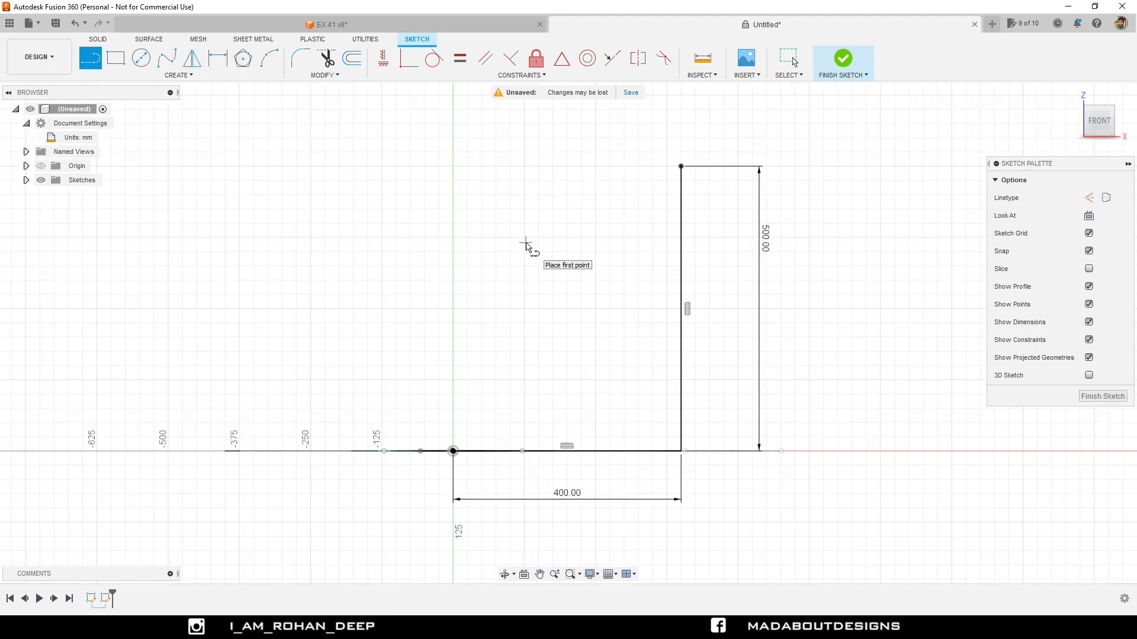
key(Escape)
middle_drag(490, 230, 530, 254)
key(l)
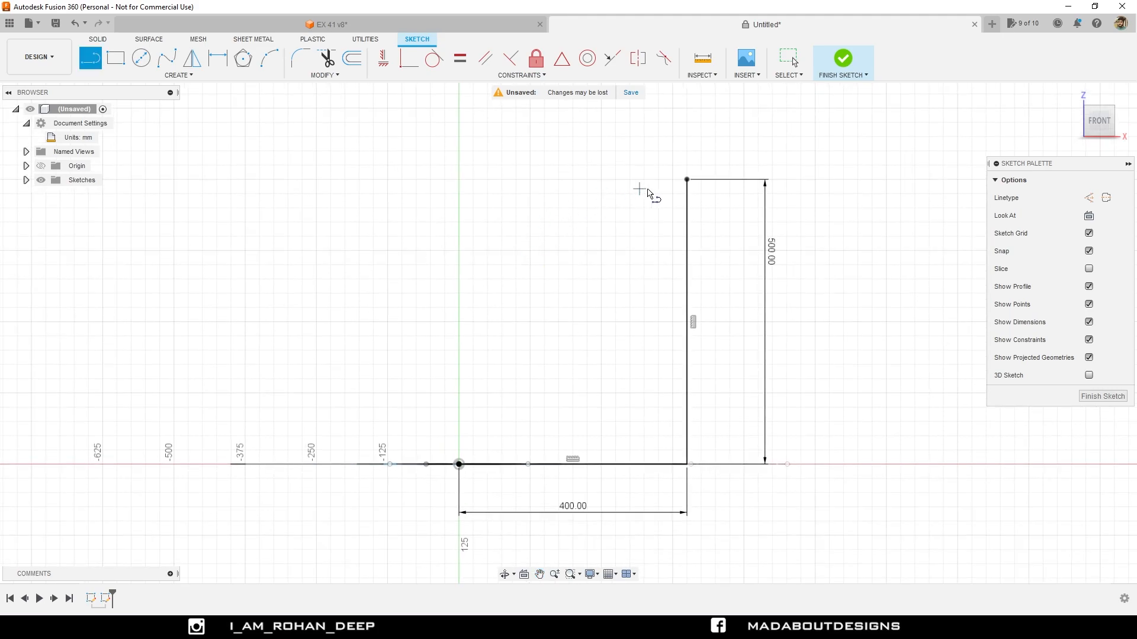
click(687, 179)
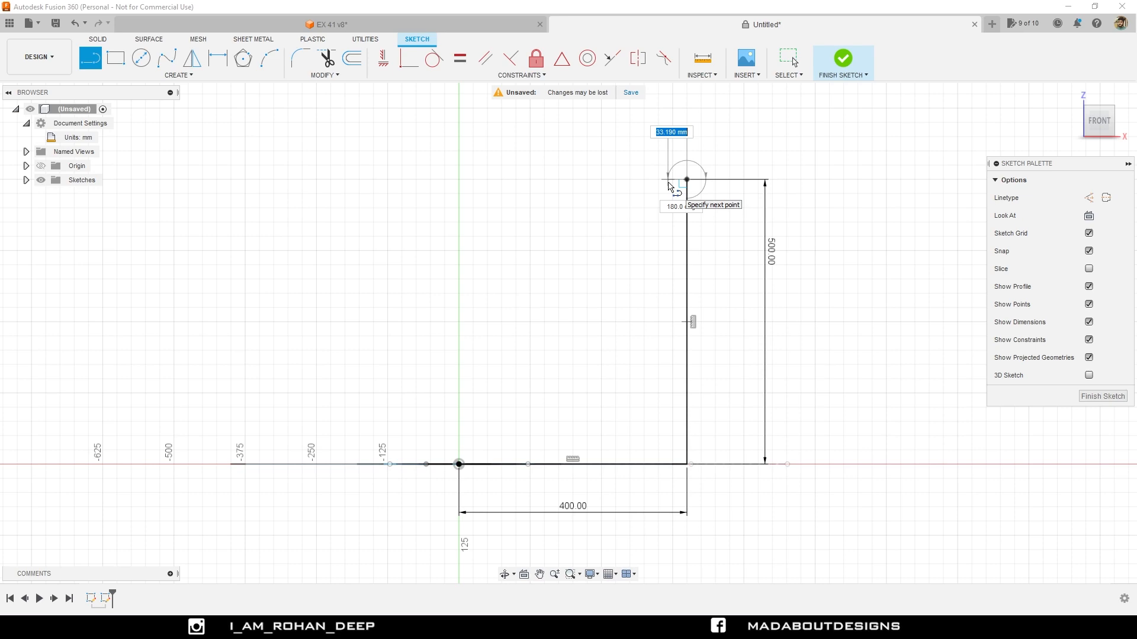
text(25)
key(Return)
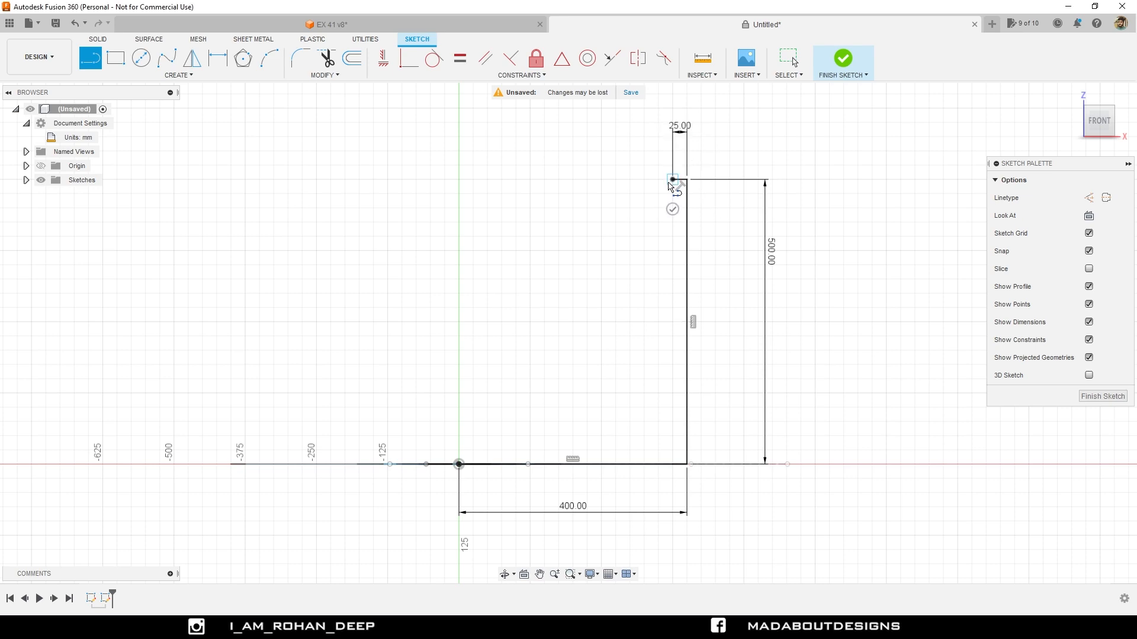
click(673, 435)
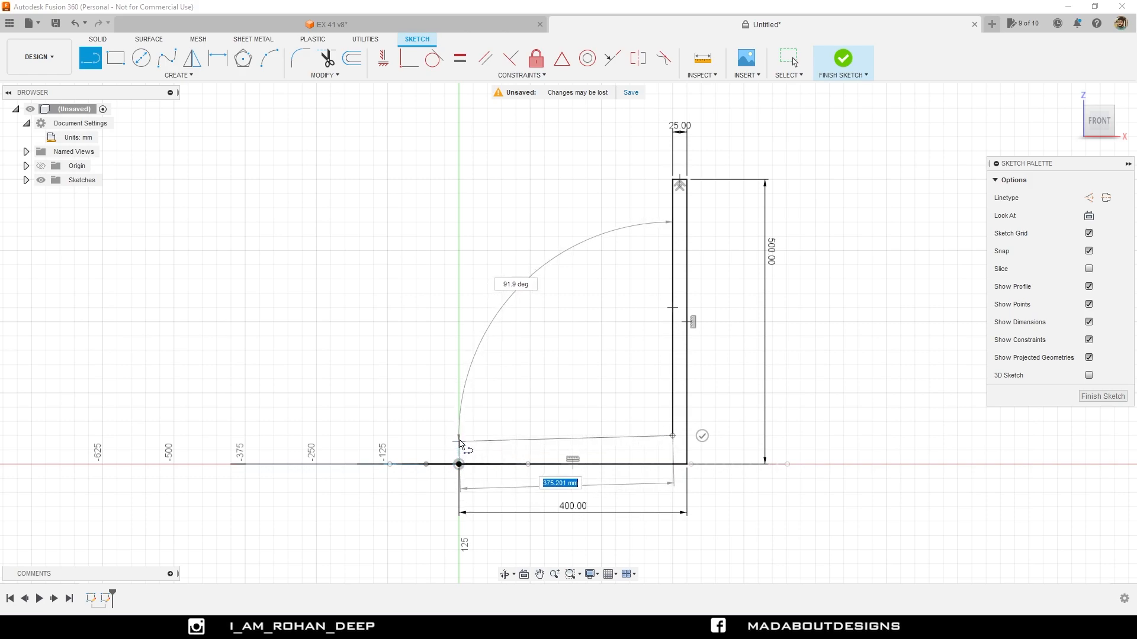
click(459, 435)
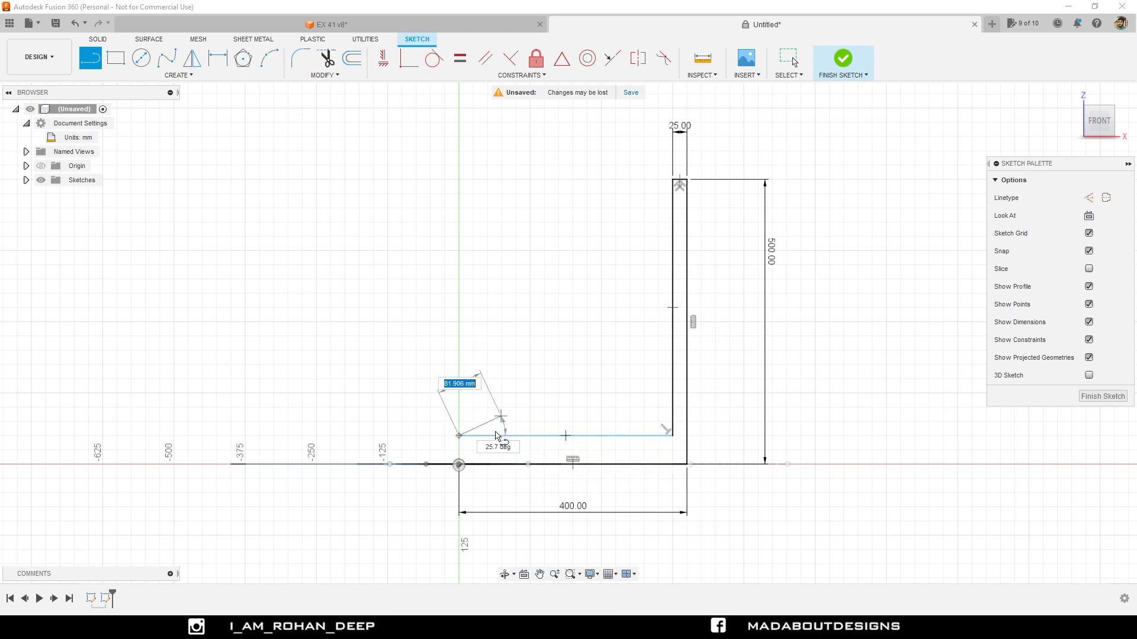
middle_drag(562, 430, 650, 458)
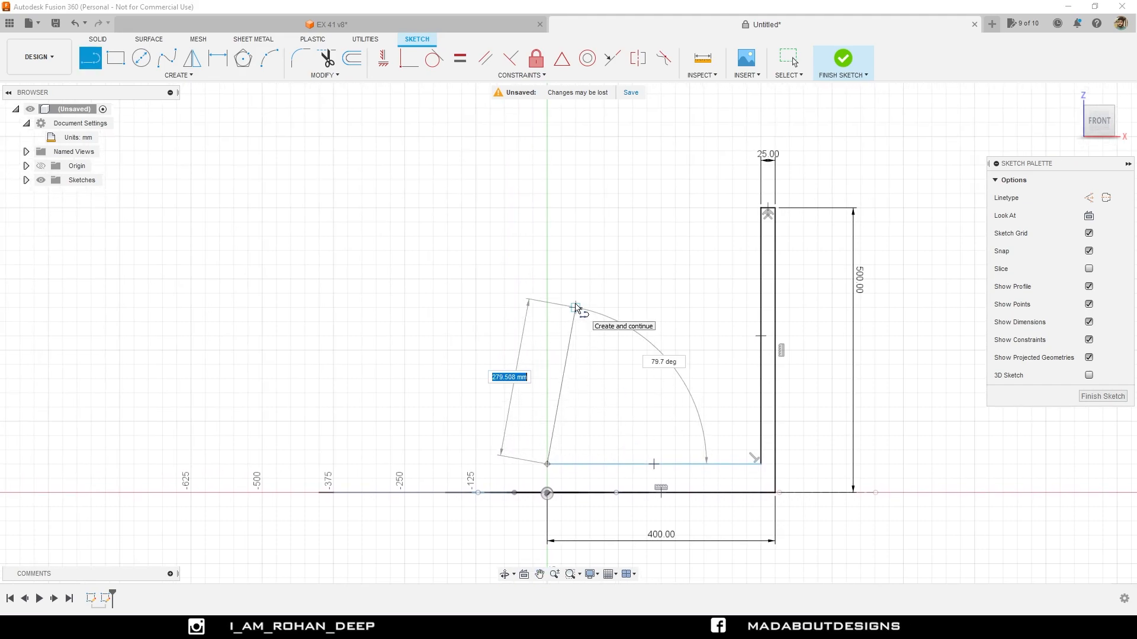
key(Escape)
Dimension the height of the inner horizontal line's open end above the origin as 44 mm
scroll(575, 304, down, 1)
middle_drag(575, 304, 506, 275)
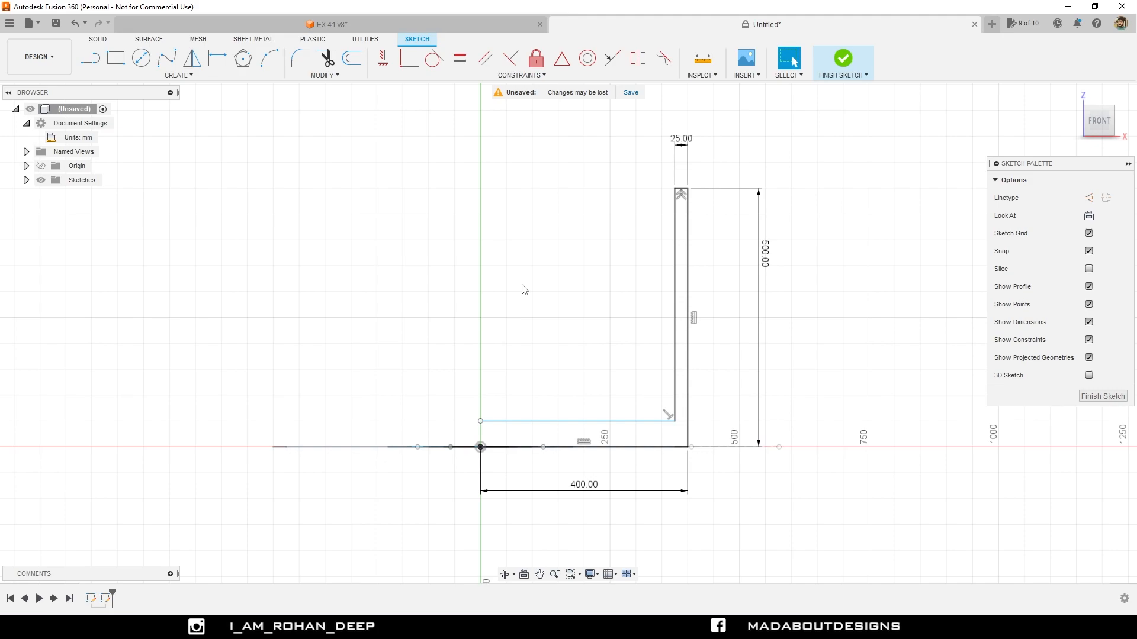
key(r)
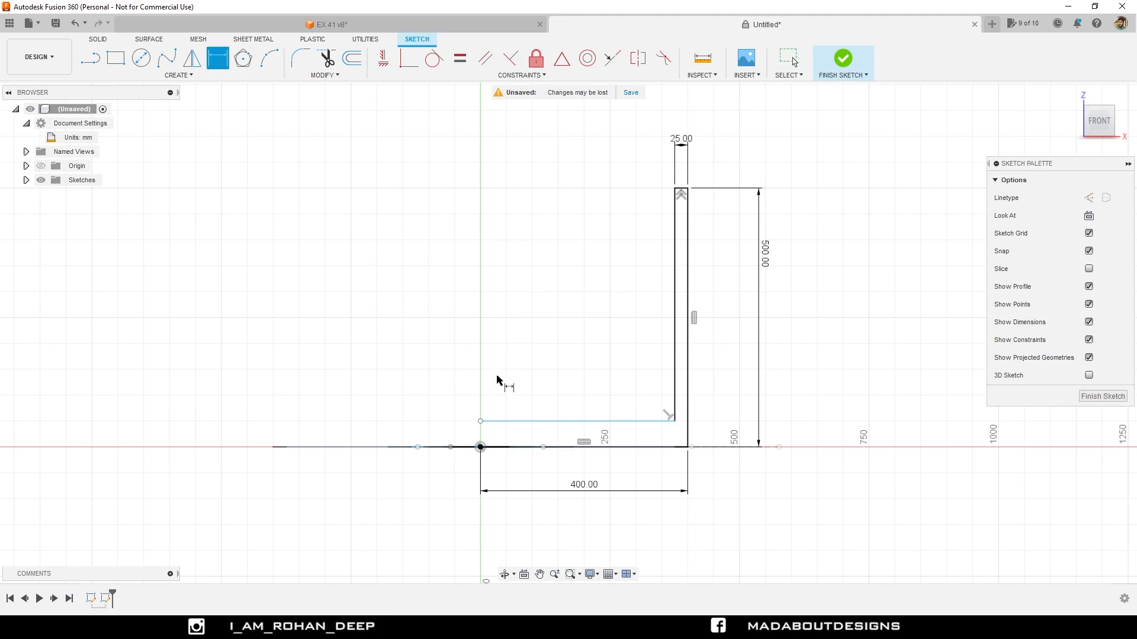
click(480, 421)
click(481, 447)
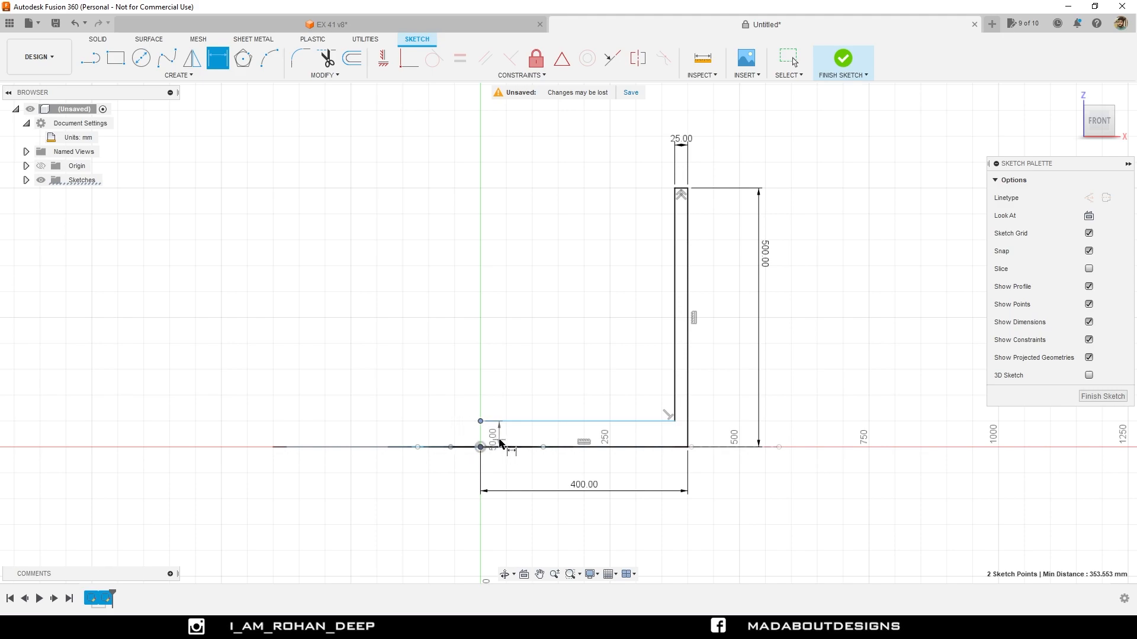
click(275, 435)
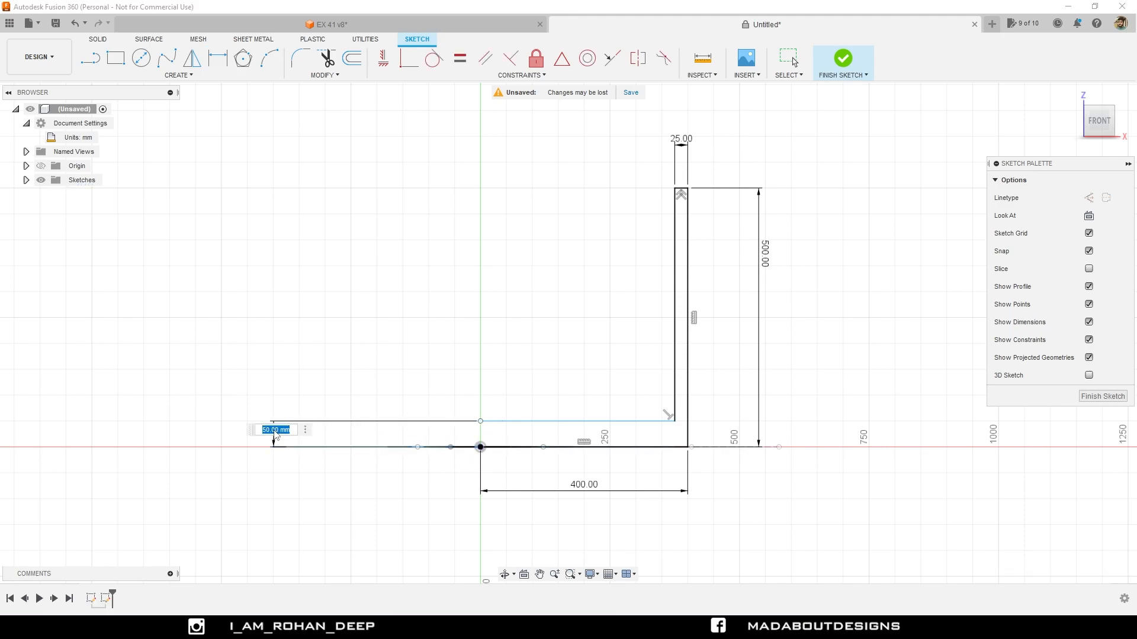
text(44)
key(Return)
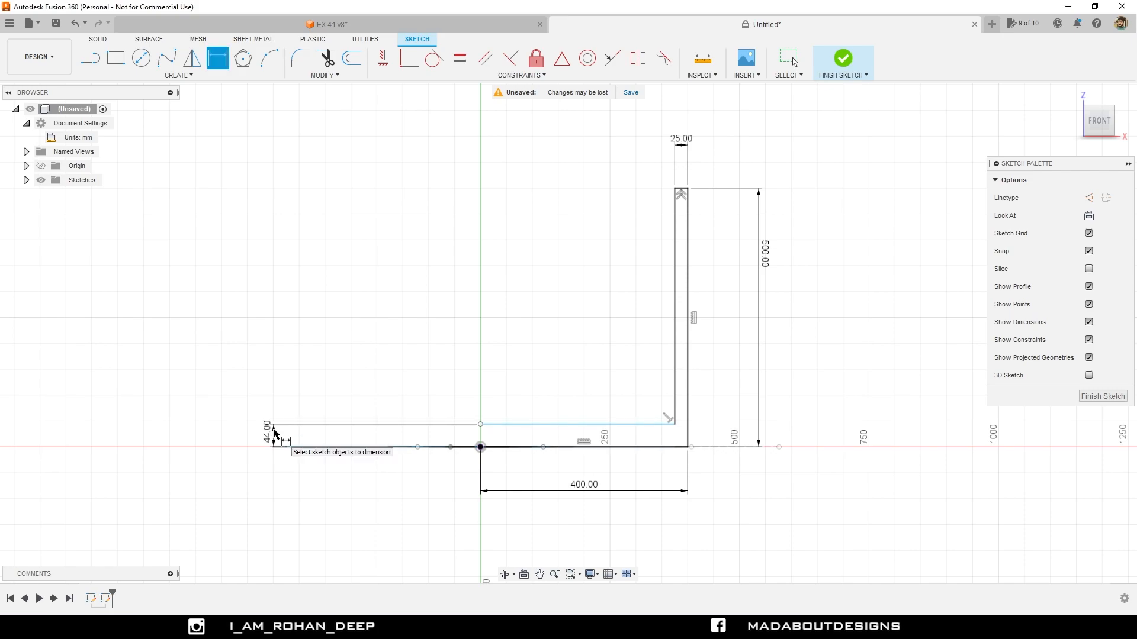
Draw connected lines from the inner vertical's upper end: 70 mm inward, about 285 mm down, and horizontally about 305 mm to the vertical axis
middle_drag(622, 414, 582, 406)
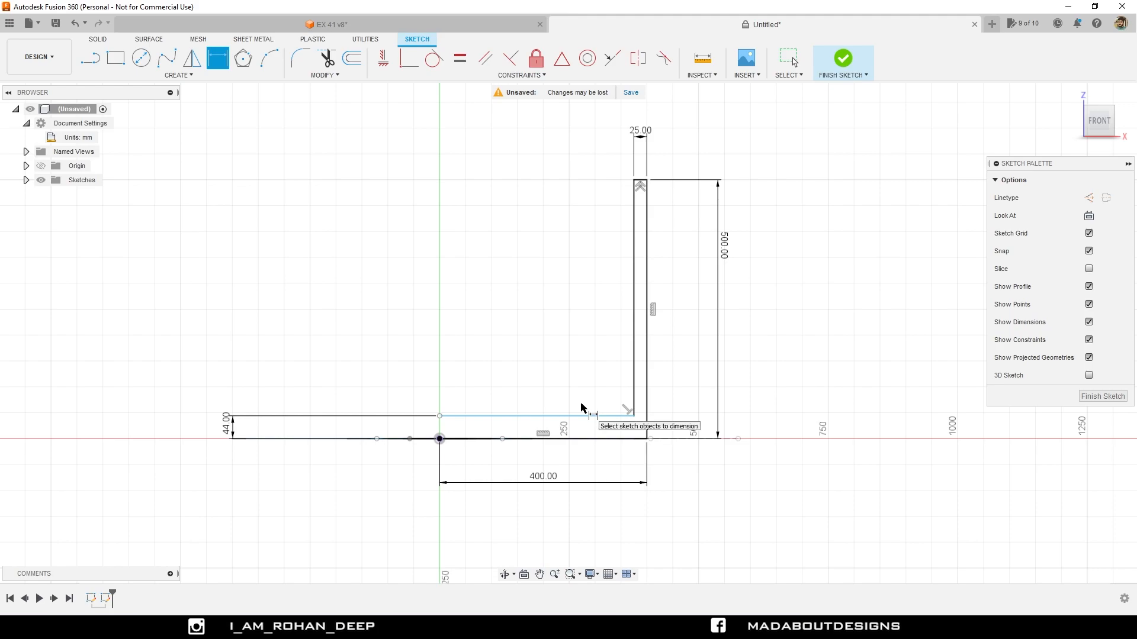
middle_drag(515, 338, 524, 352)
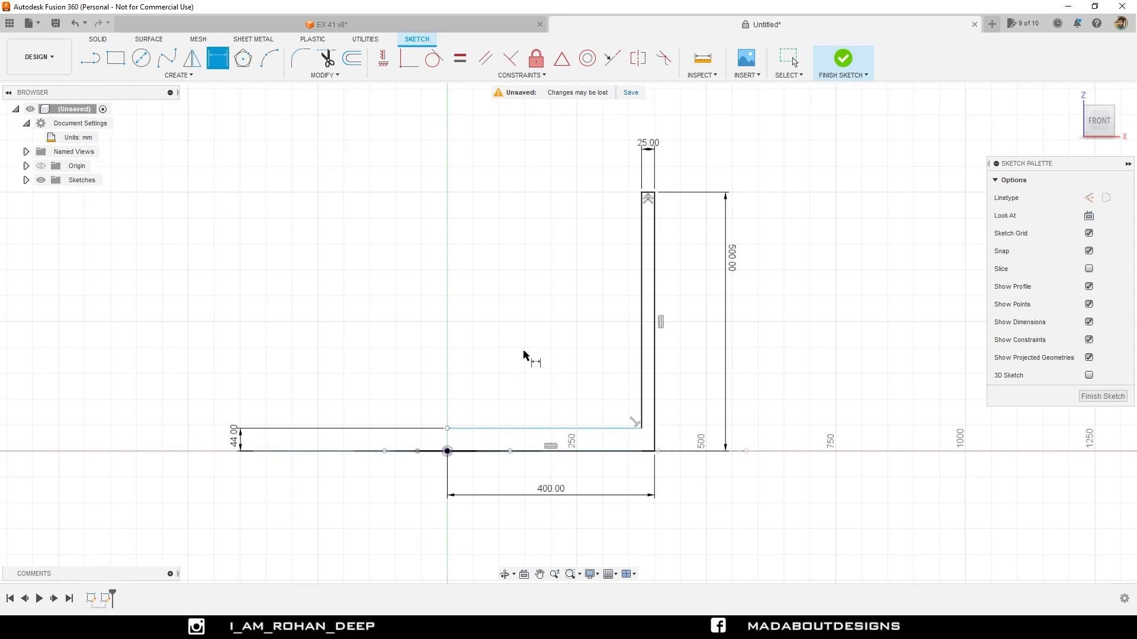
click(98, 57)
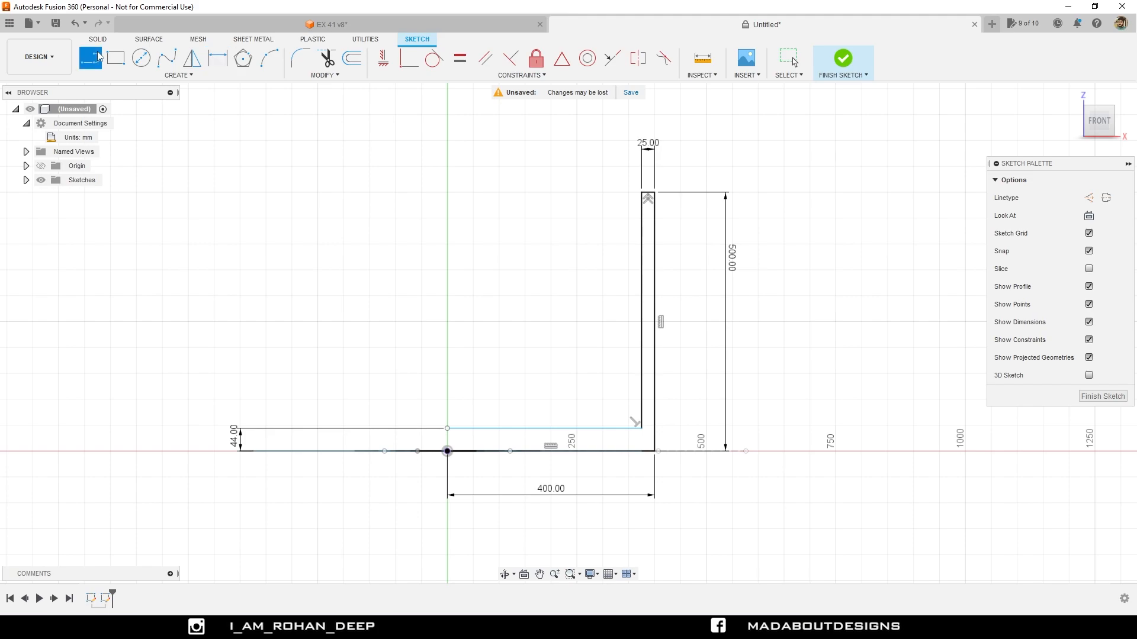
click(647, 193)
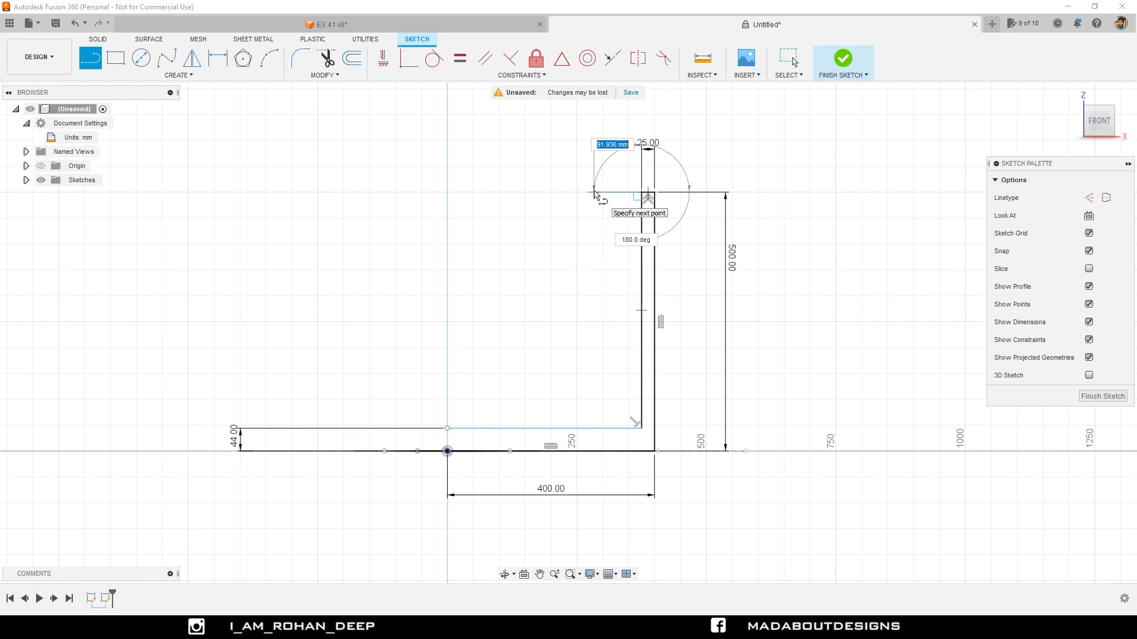
text(70)
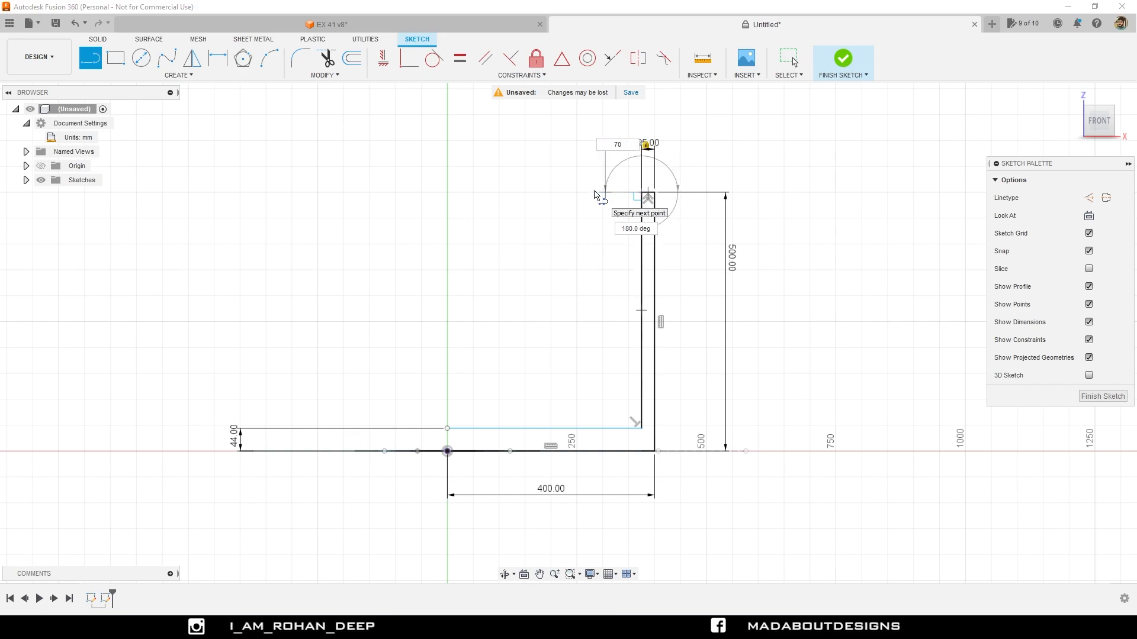
key(Return)
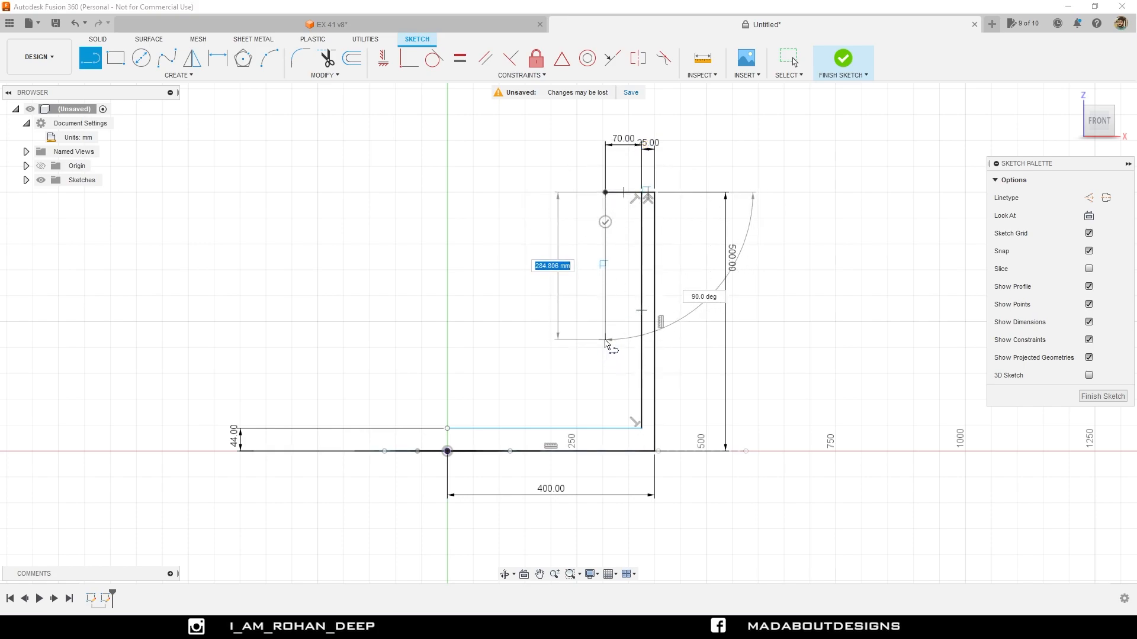
click(605, 341)
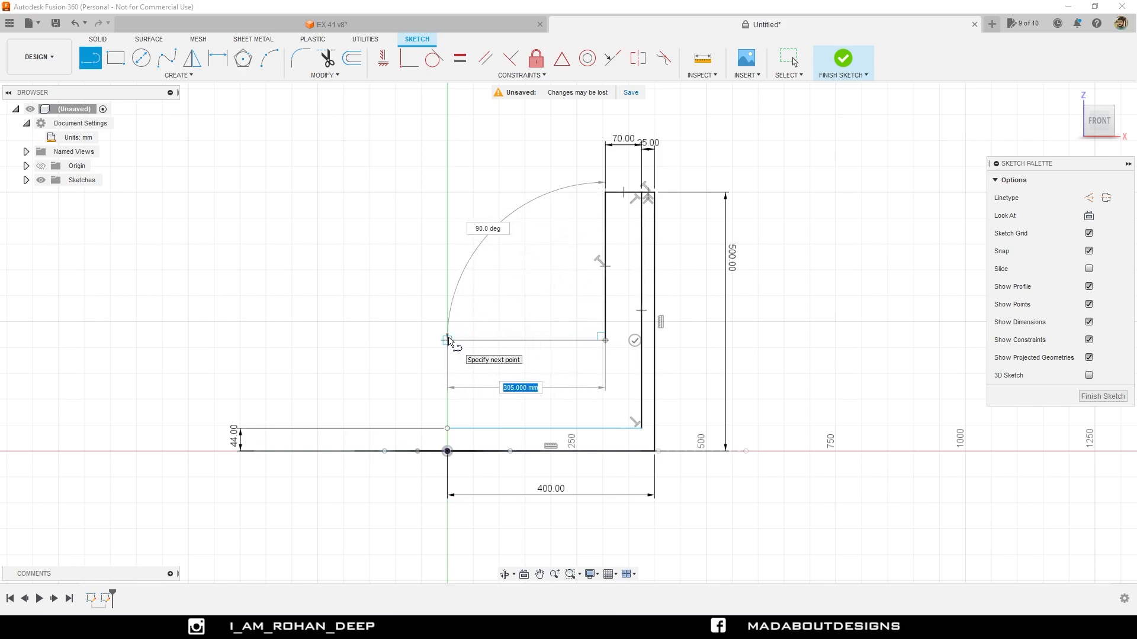
click(447, 341)
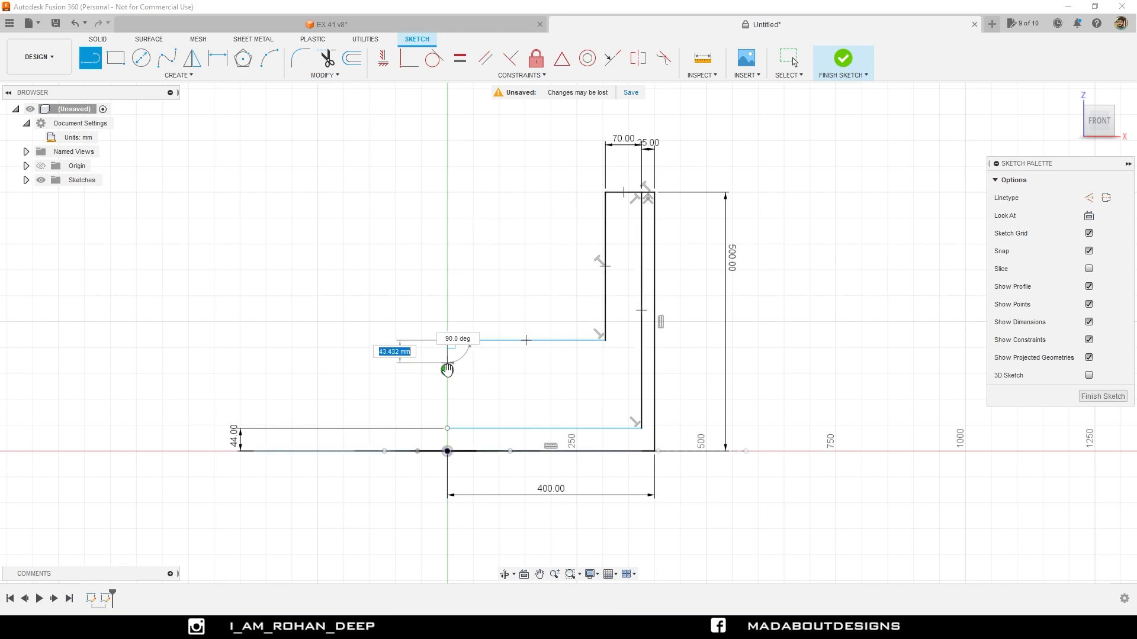
Dimension the height of the upper horizontal line's open end above the origin as 195 mm
middle_drag(370, 318, 346, 305)
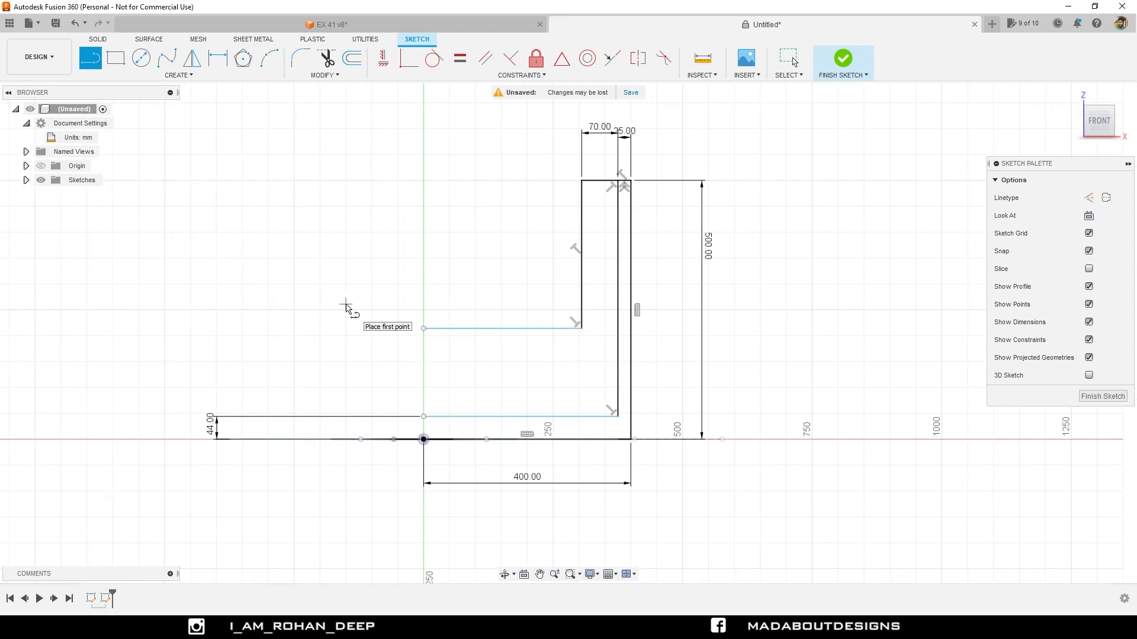
key(d)
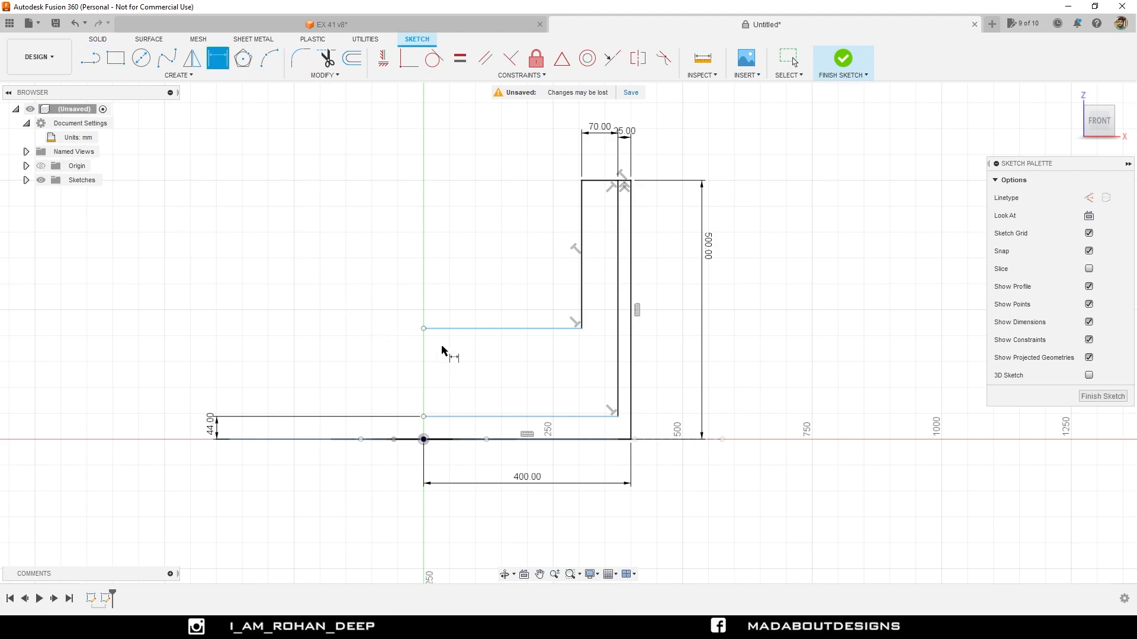
click(423, 328)
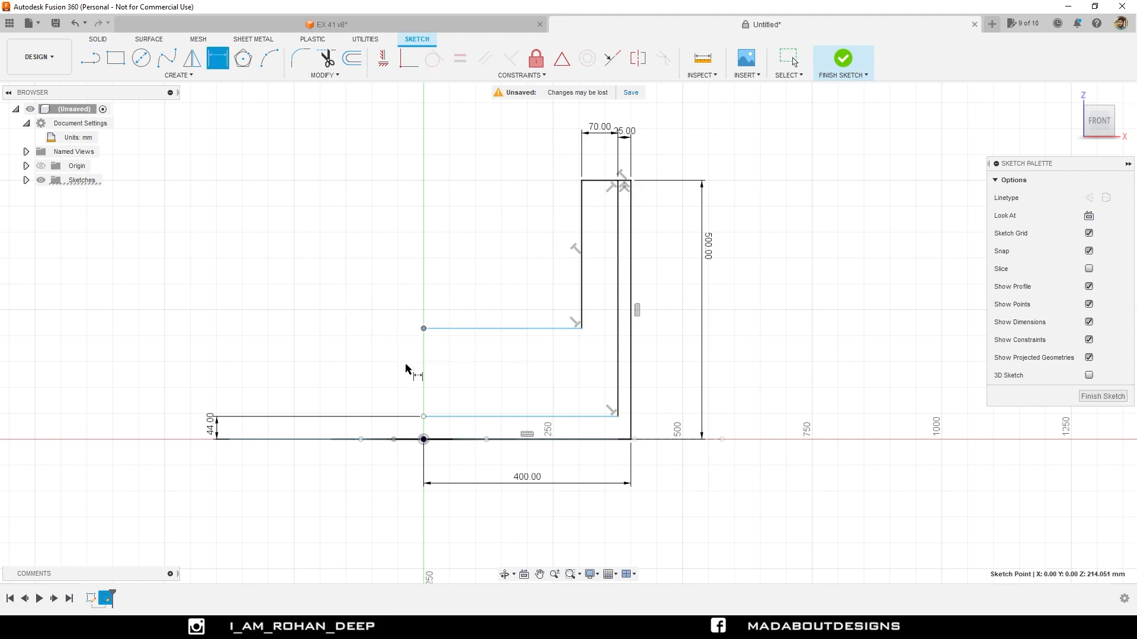
click(423, 439)
click(183, 393)
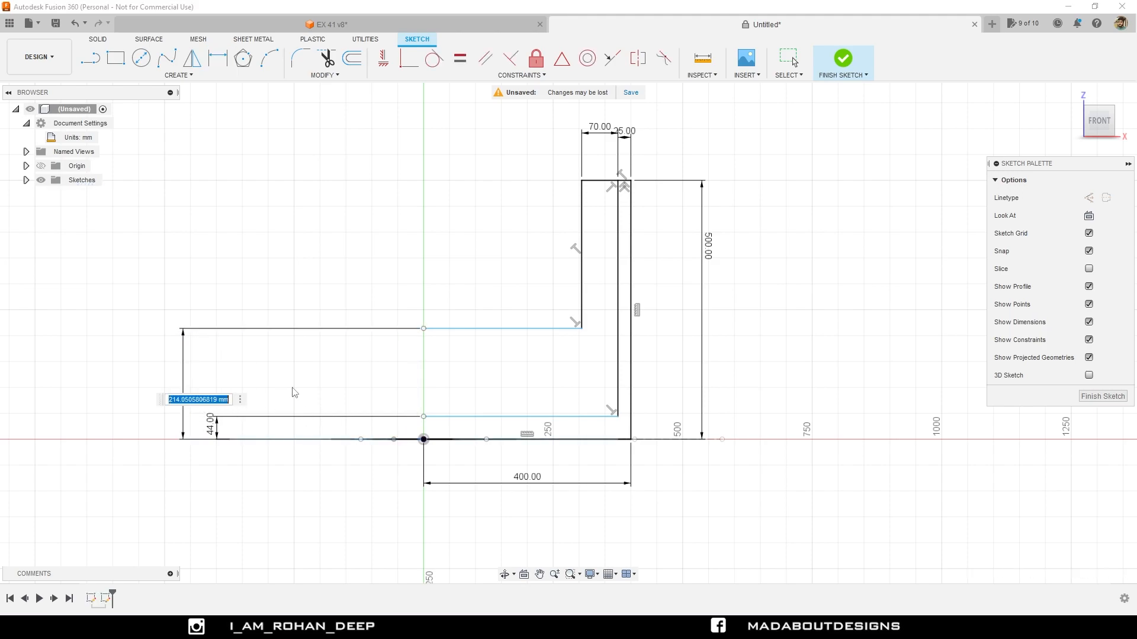
text(195)
key(Return)
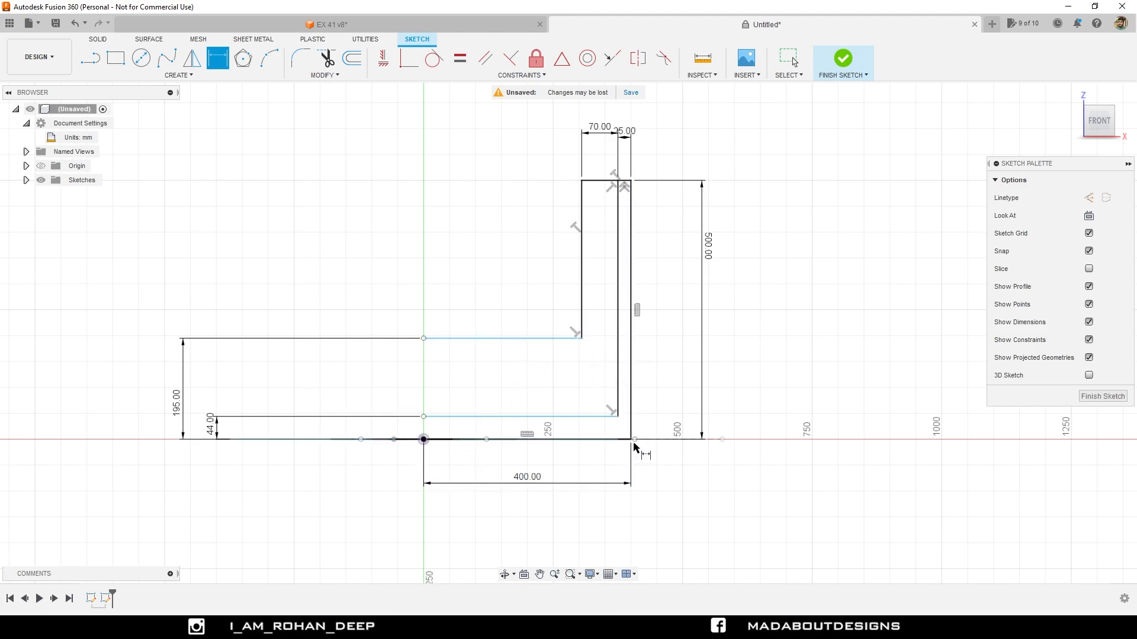
Fillet the corner between the upper horizontal line and its vertical line with a 175 mm radius
middle_drag(421, 226, 401, 222)
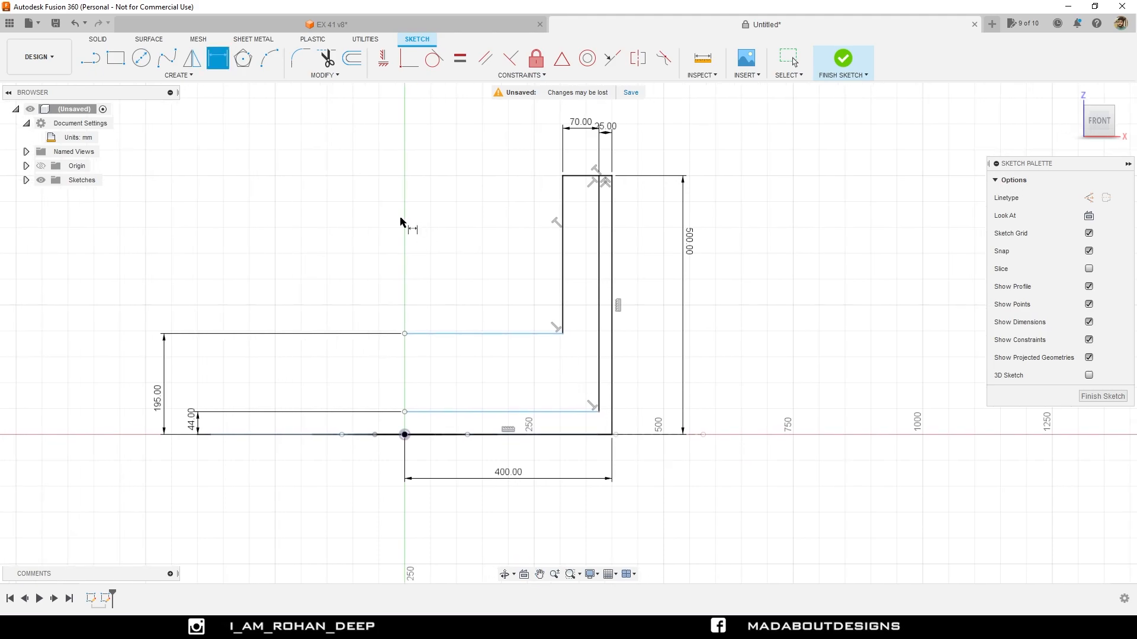
click(300, 59)
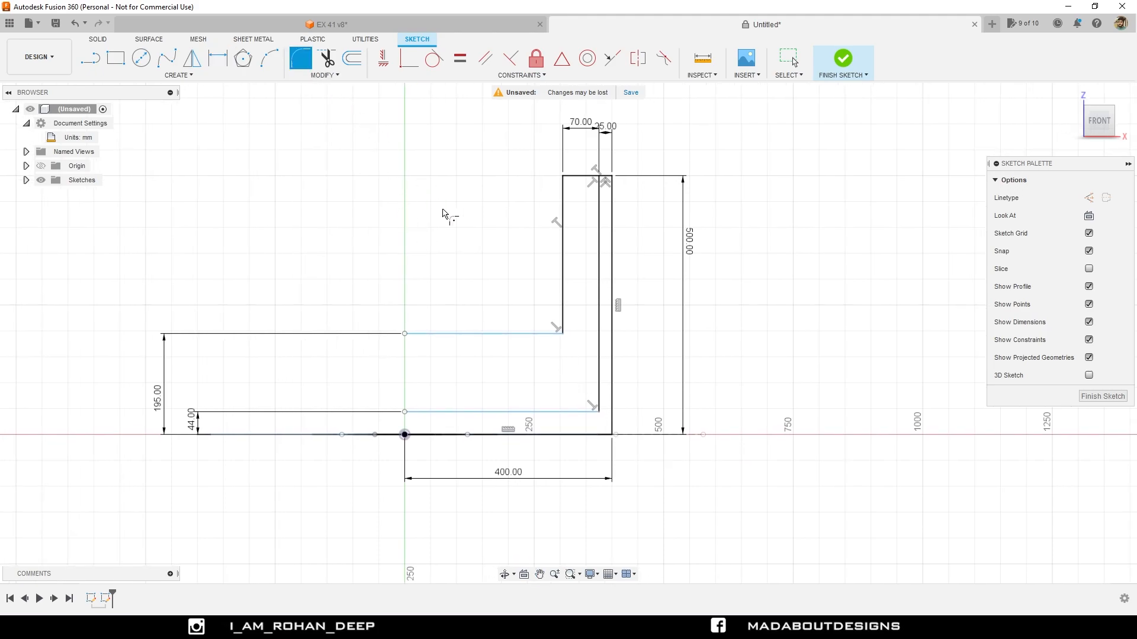
click(559, 335)
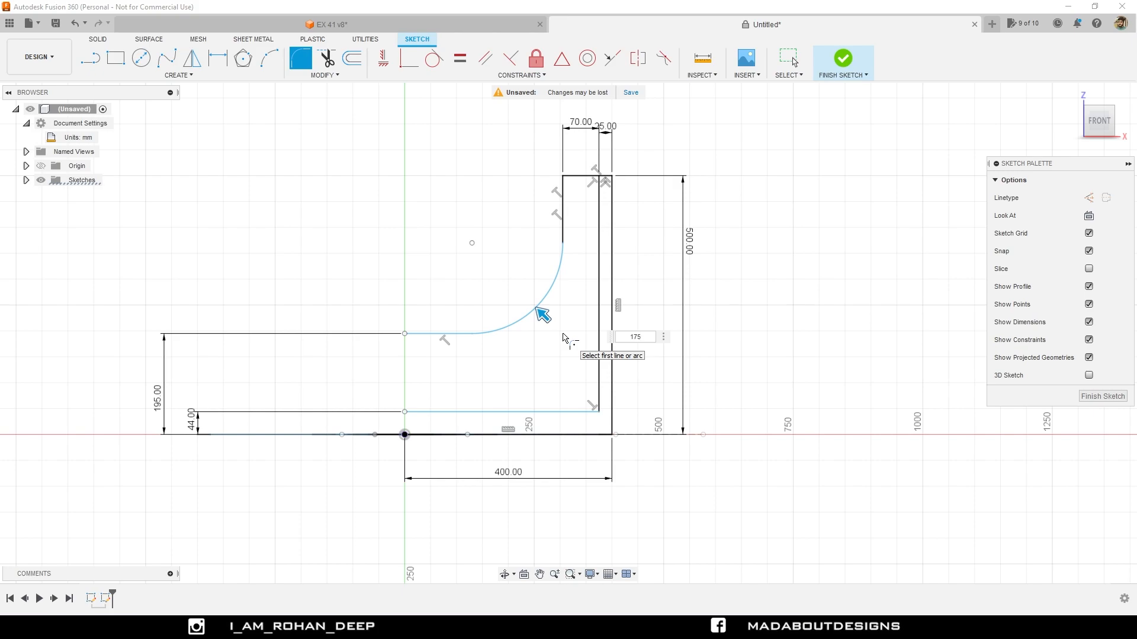
key(Return)
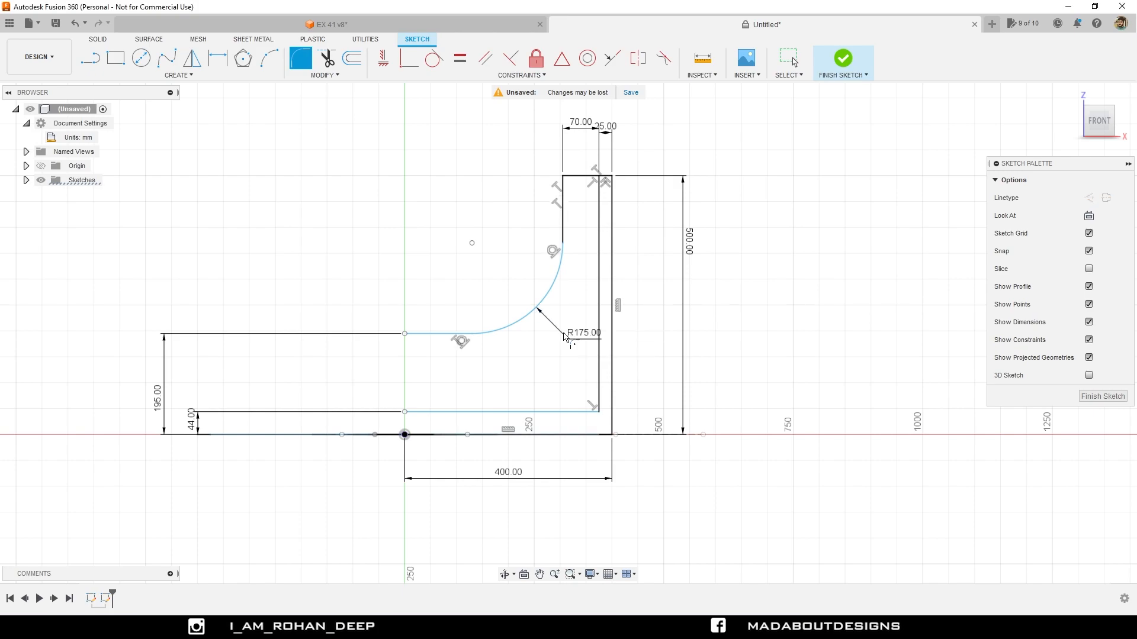
Fillet the corner between the lower inner horizontal line and the inner vertical line with a 205 mm radius
middle_drag(563, 336, 600, 315)
click(637, 394)
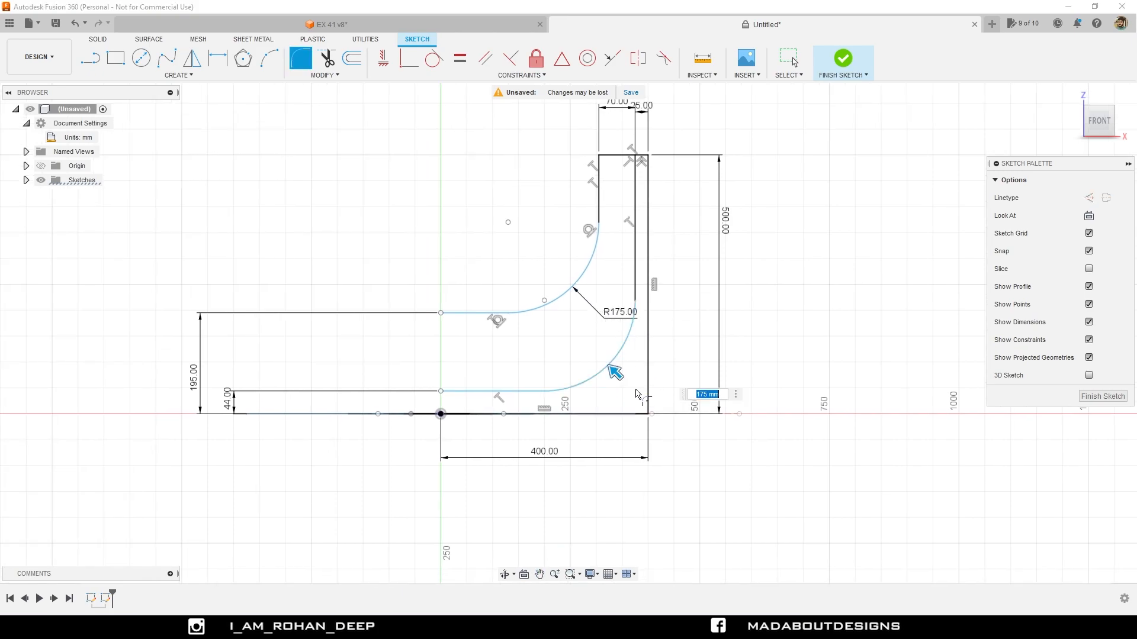
text(20)
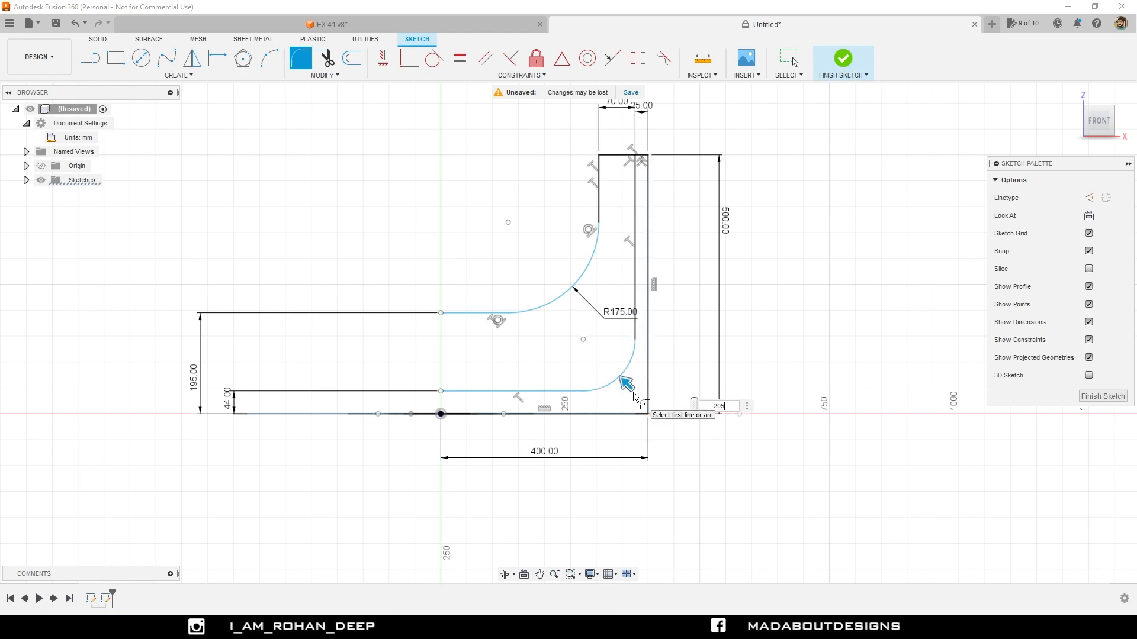
text(5)
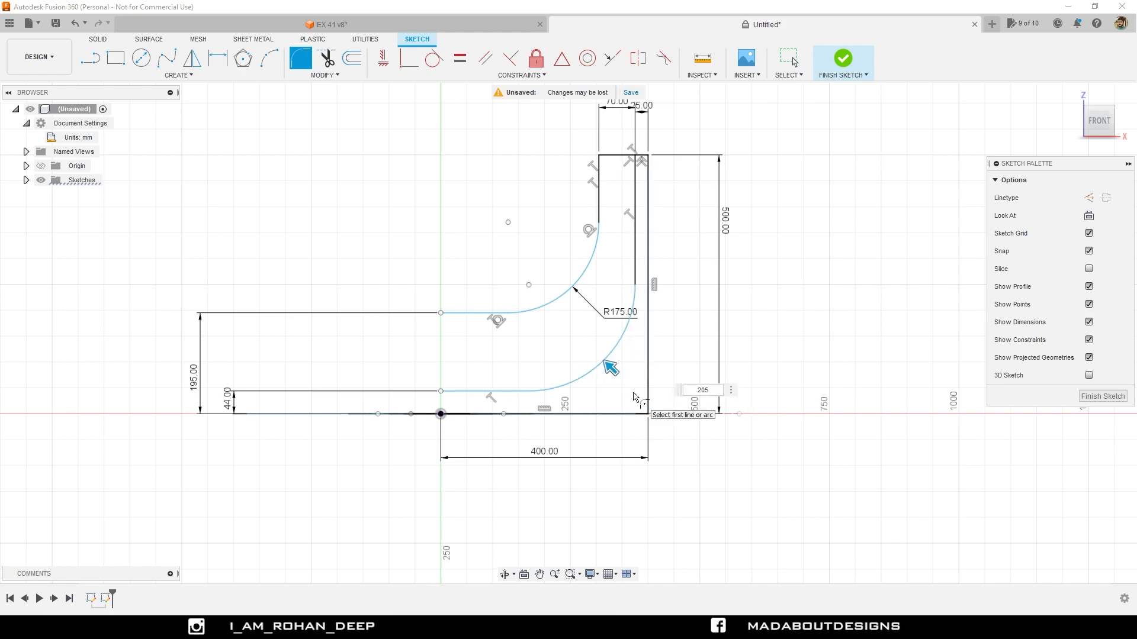
key(Return)
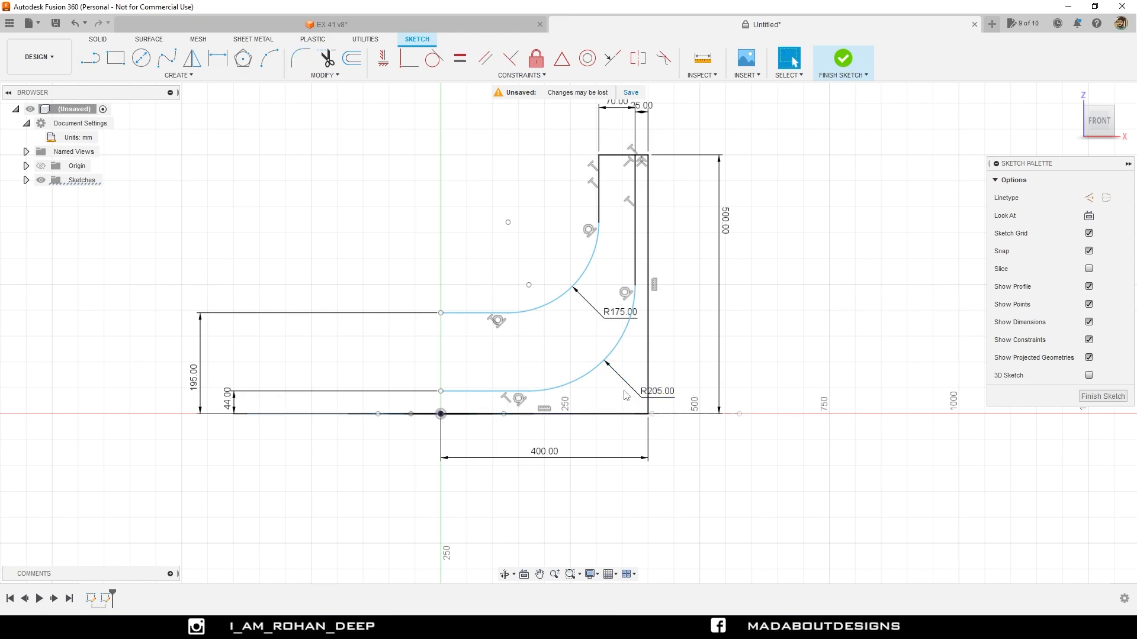
Fillet the outer bottom corner with a 235 mm radius and move the 235 mm and 205 mm radius labels clear of the profile
click(300, 59)
click(646, 415)
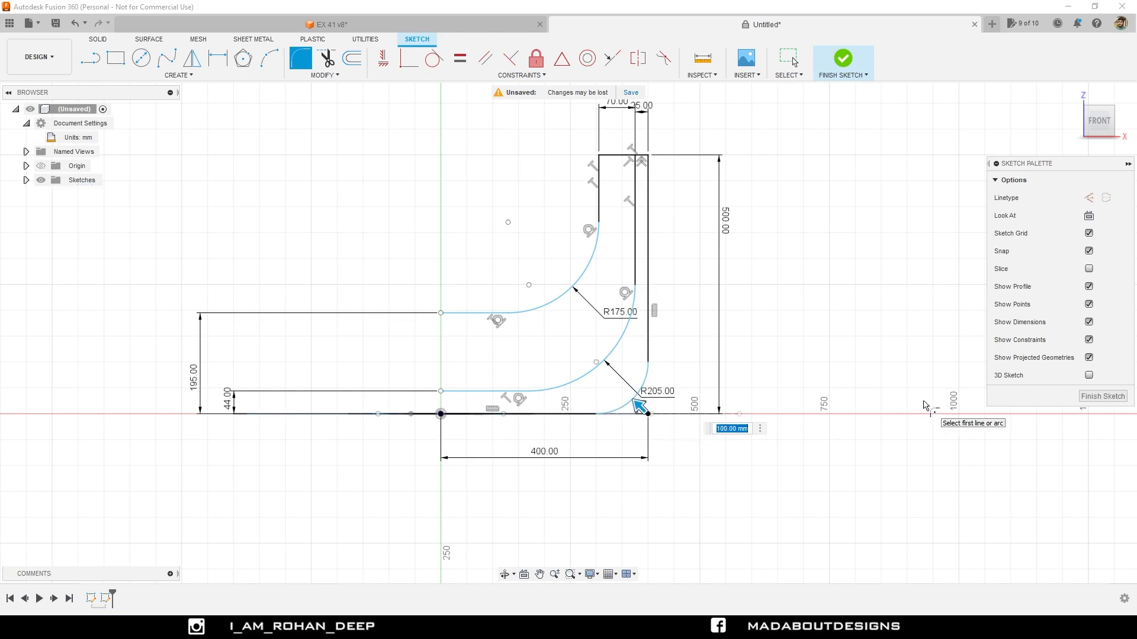
text(235)
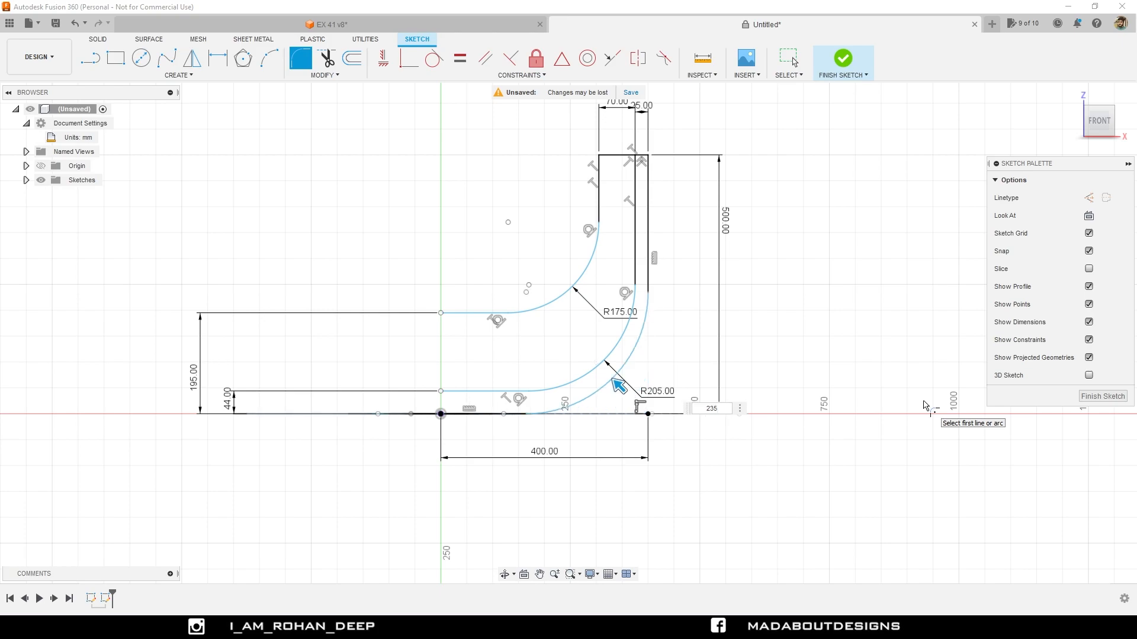
key(Return)
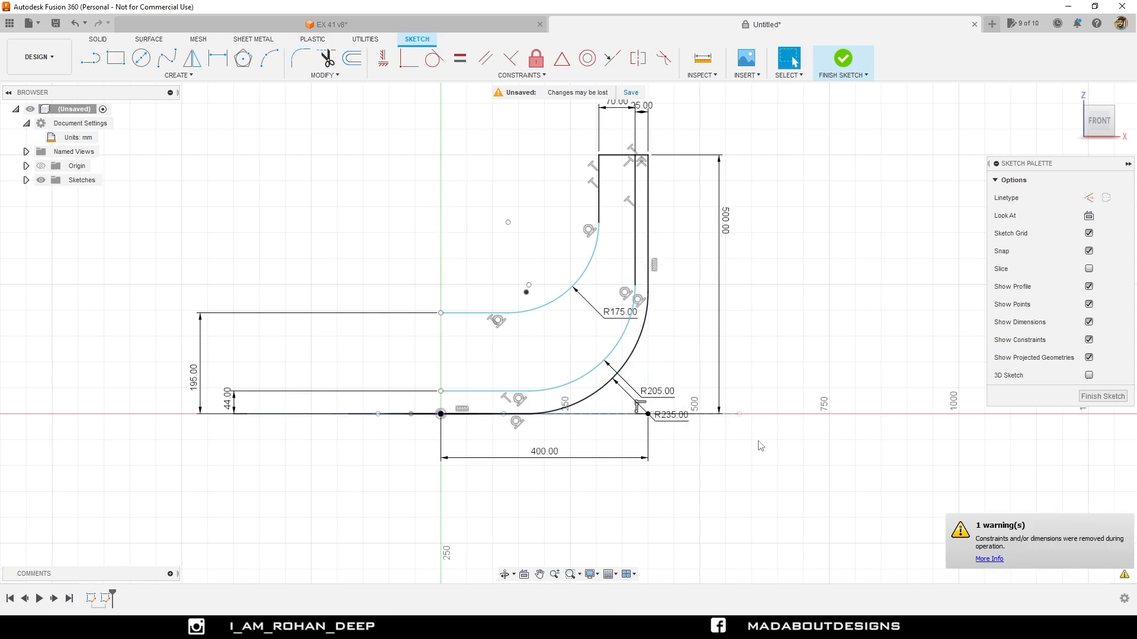
drag(666, 427, 677, 464)
drag(657, 390, 692, 374)
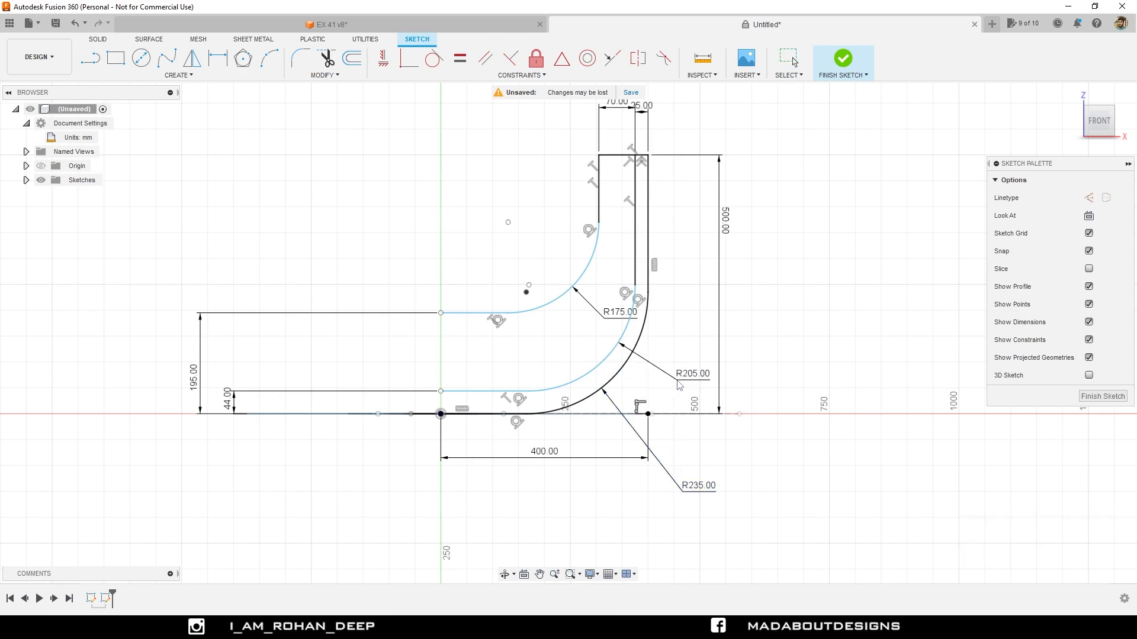
Draw a vertical line about 151 mm long joining the upper and lower inner horizontal lines near the vertical axis
scroll(426, 344, up, 2)
middle_drag(410, 338, 457, 341)
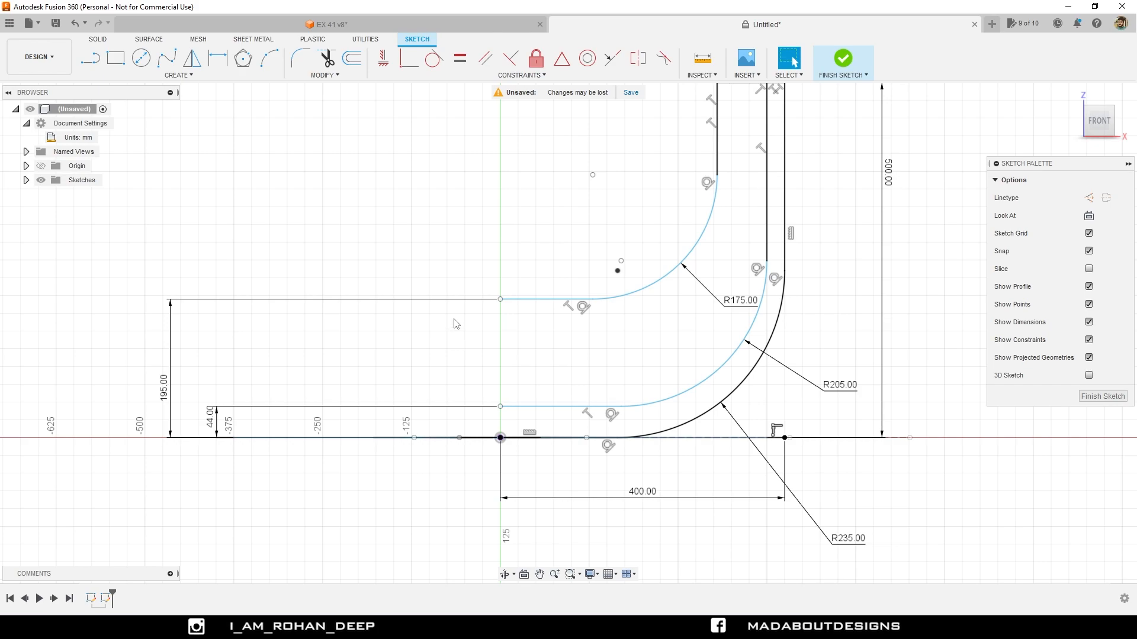
key(l)
scroll(270, 157, down, 1)
middle_drag(269, 157, 292, 170)
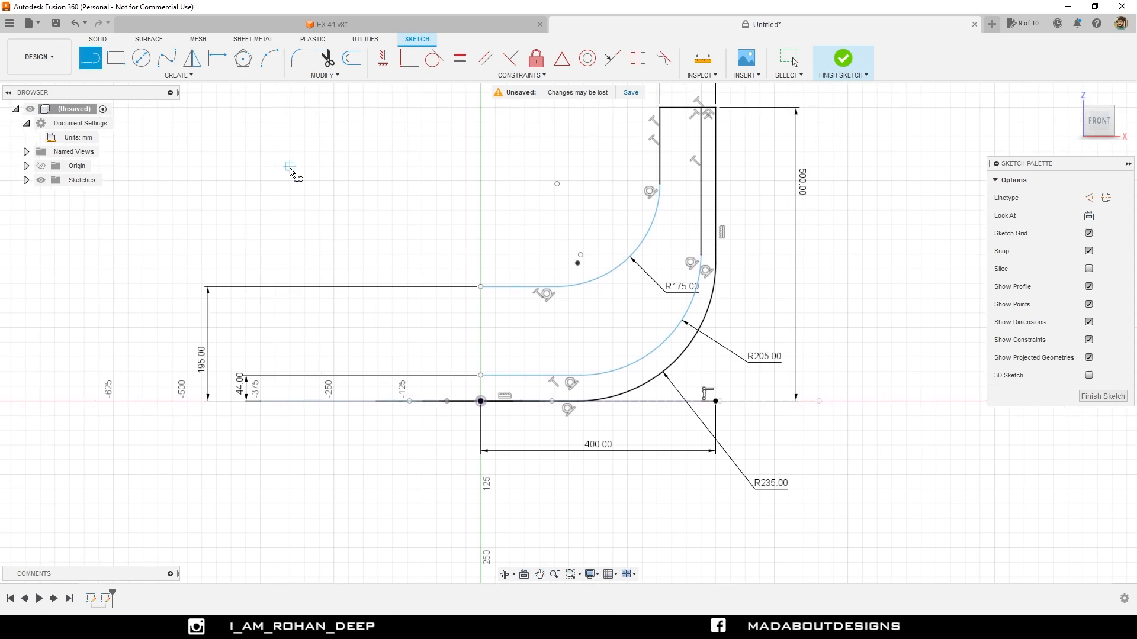
scroll(526, 290, up, 3)
click(525, 287)
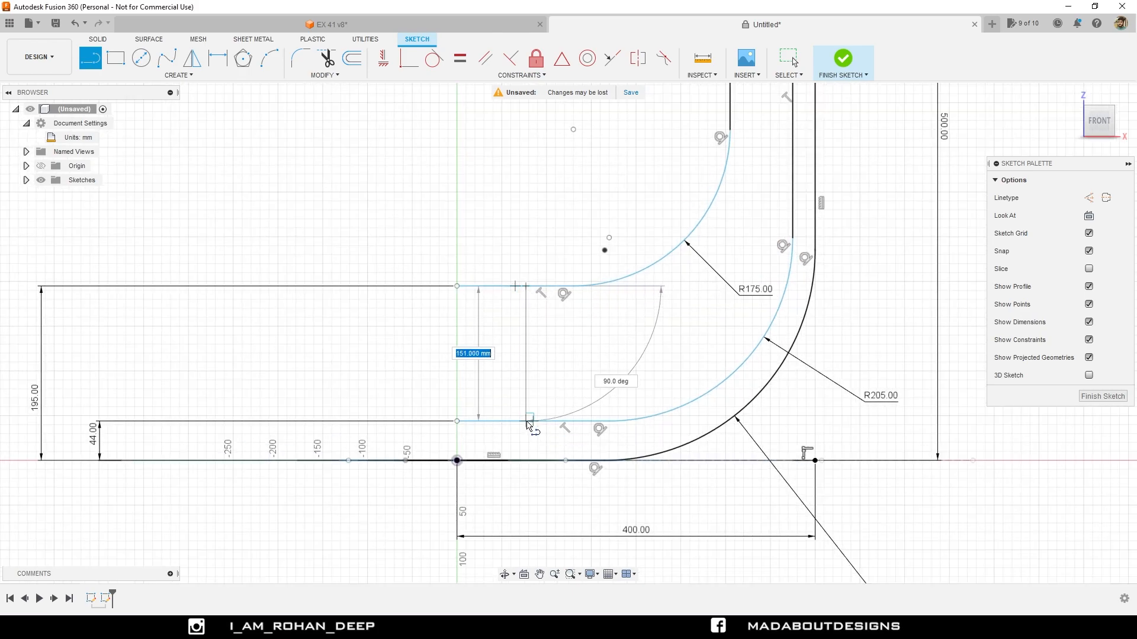
click(528, 422)
middle_drag(546, 340, 517, 349)
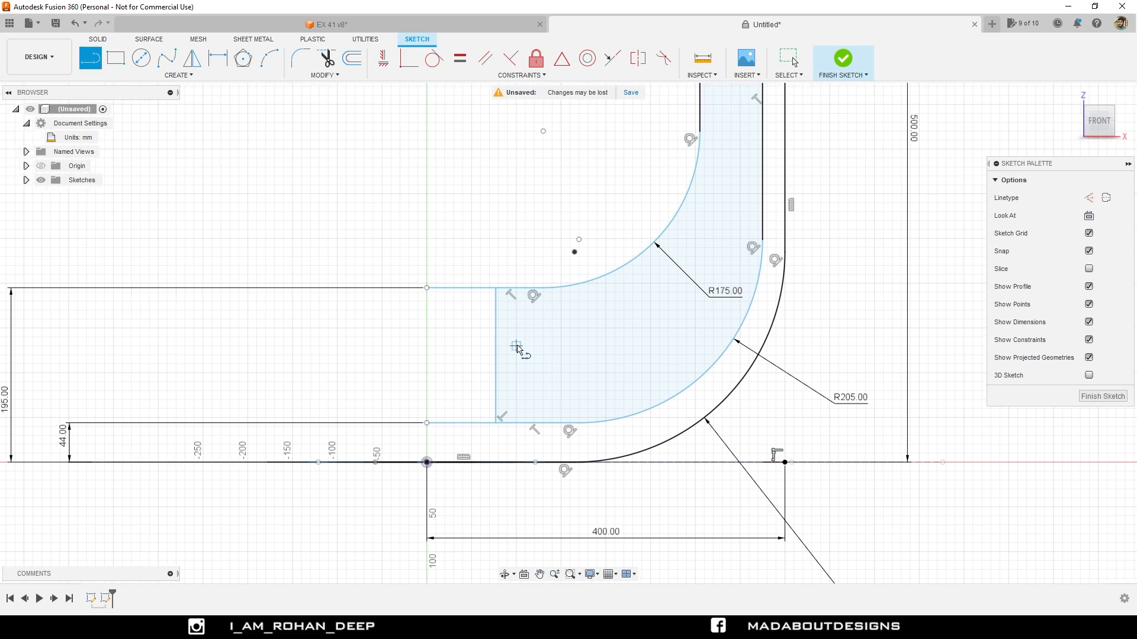
Dimension the short vertical joining line 85 mm from the upper horizontal line's end on the vertical axis
key(d)
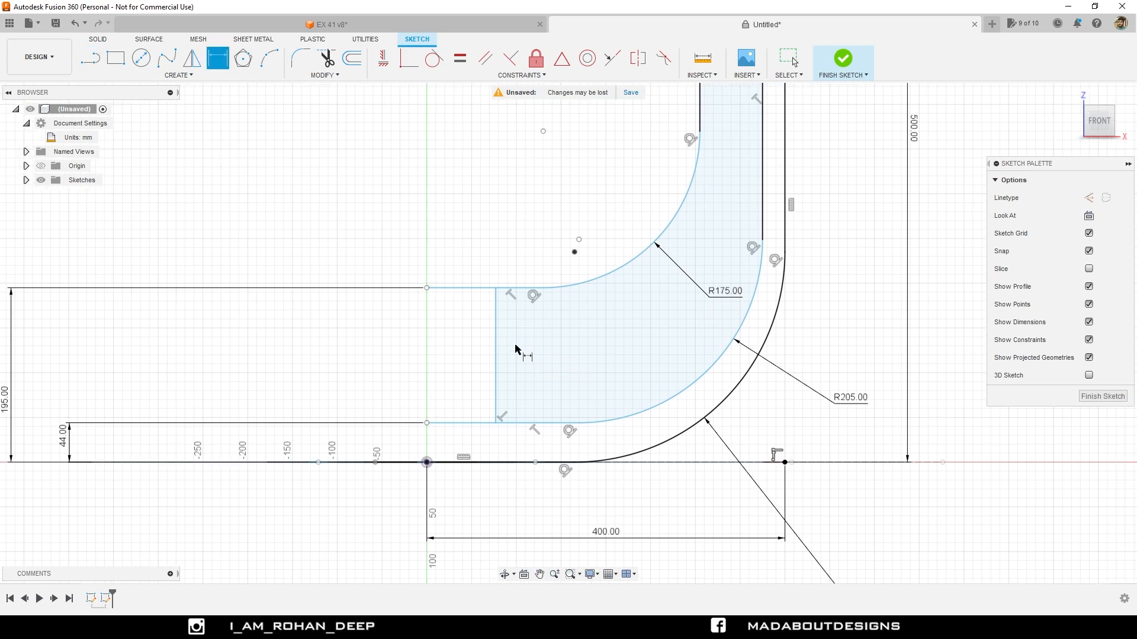
click(427, 288)
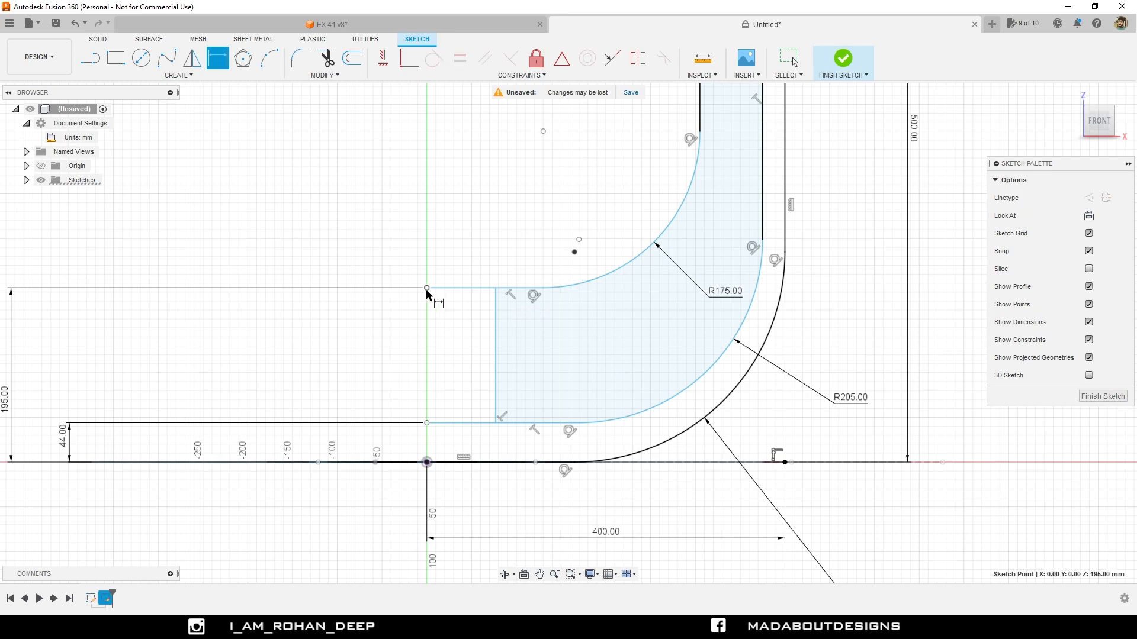
click(495, 333)
click(474, 259)
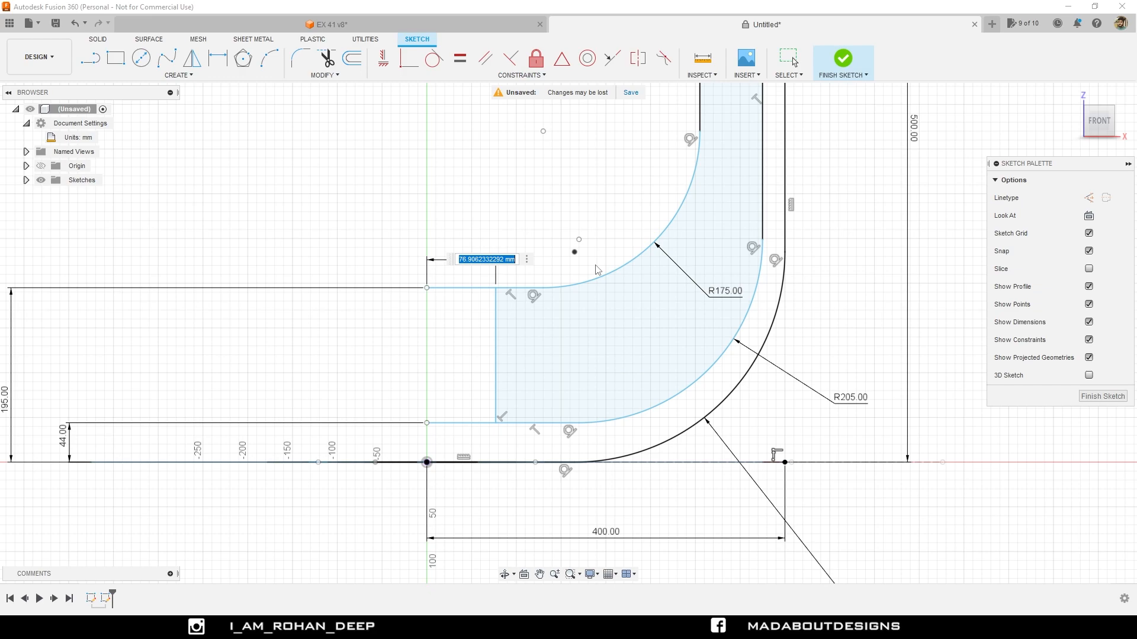
text(85)
key(Return)
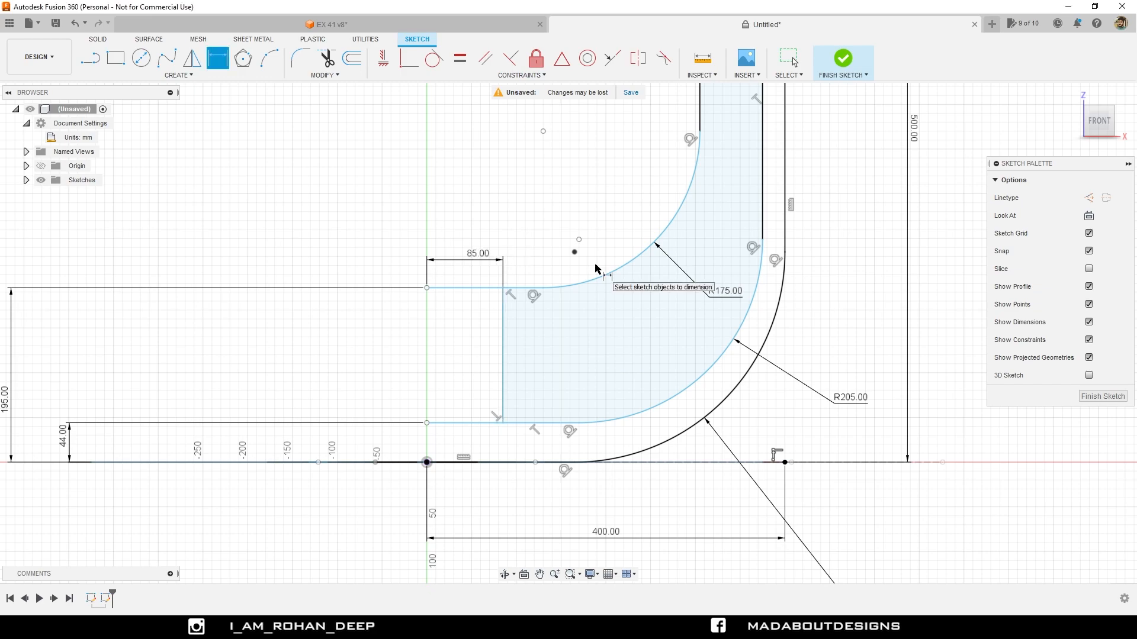
Draw a vertical construction line upward along the axis from the open end of the upper horizontal line
scroll(596, 267, down, 3)
middle_drag(596, 267, 586, 320)
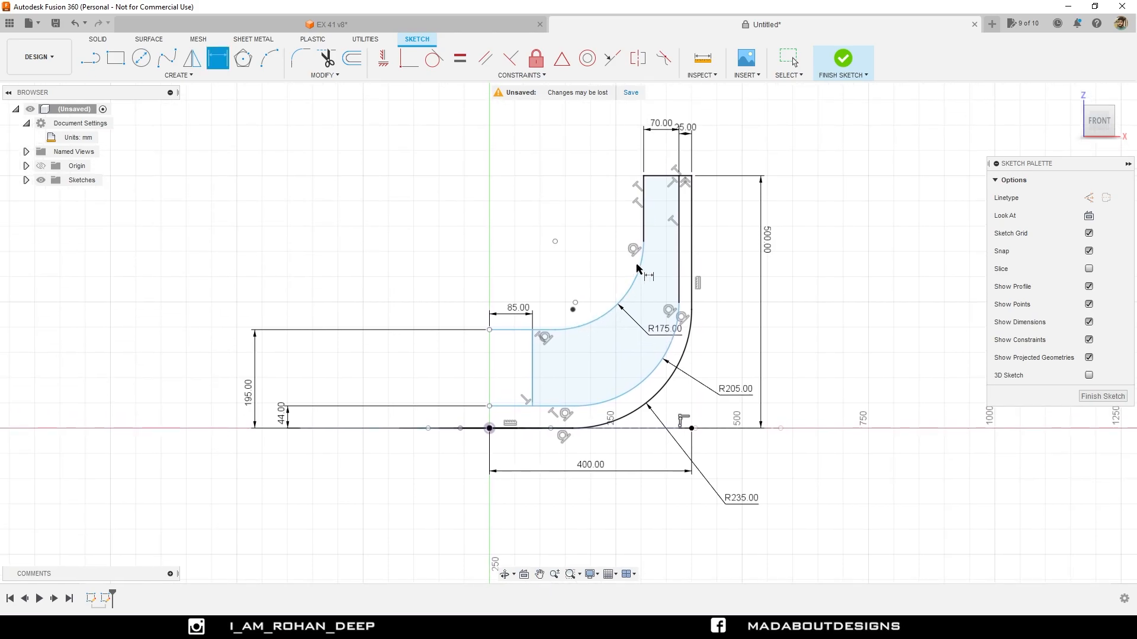
click(1088, 199)
key(Escape)
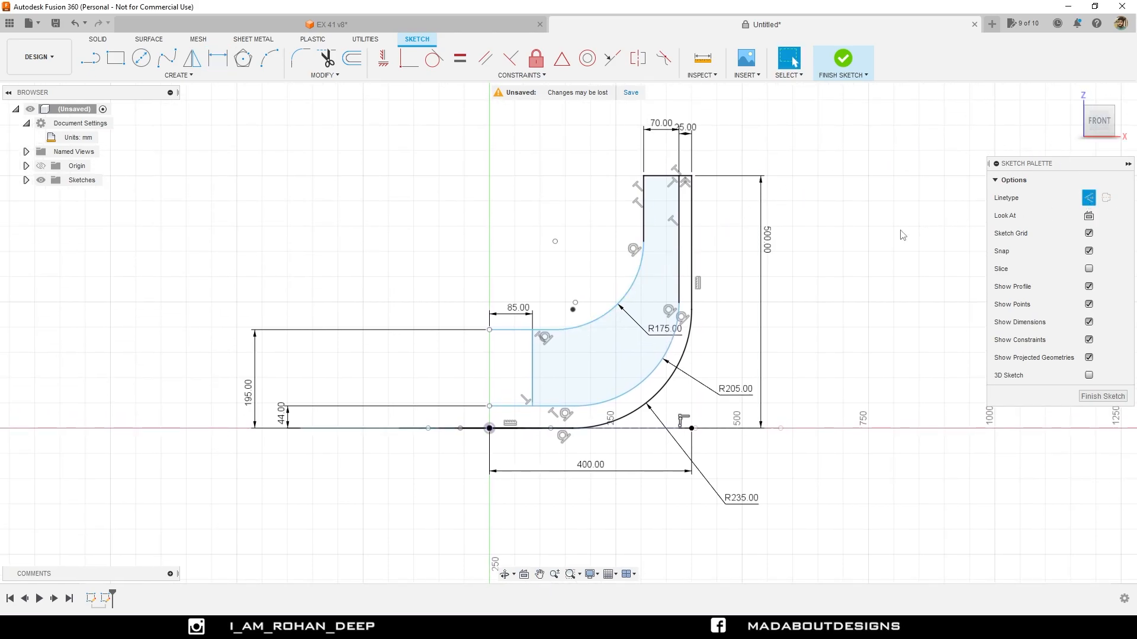
click(90, 57)
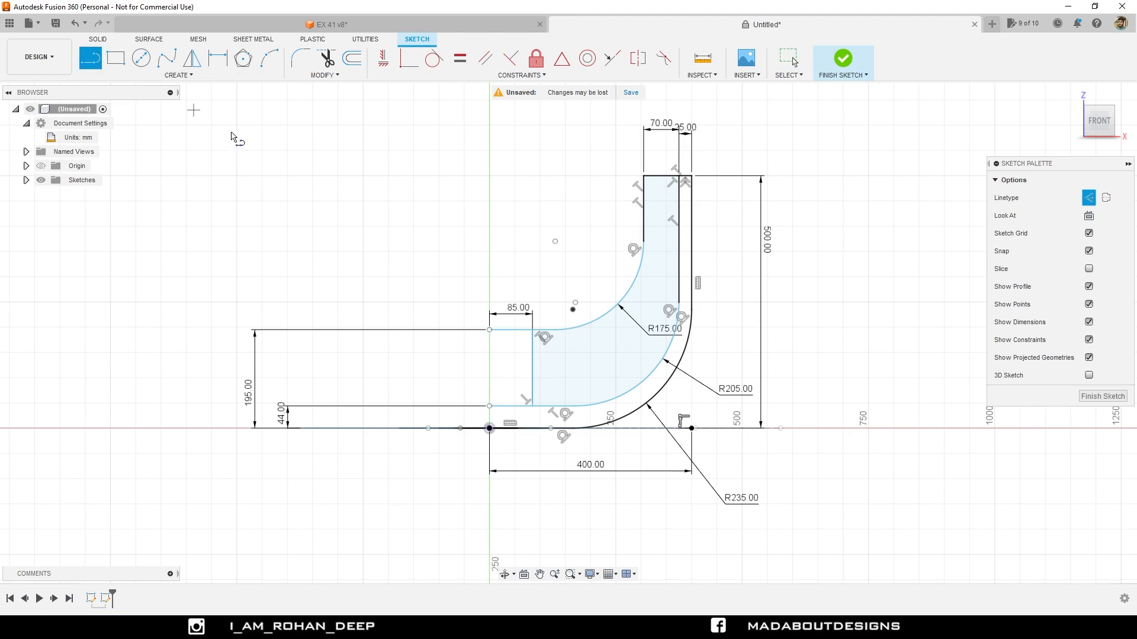
click(490, 330)
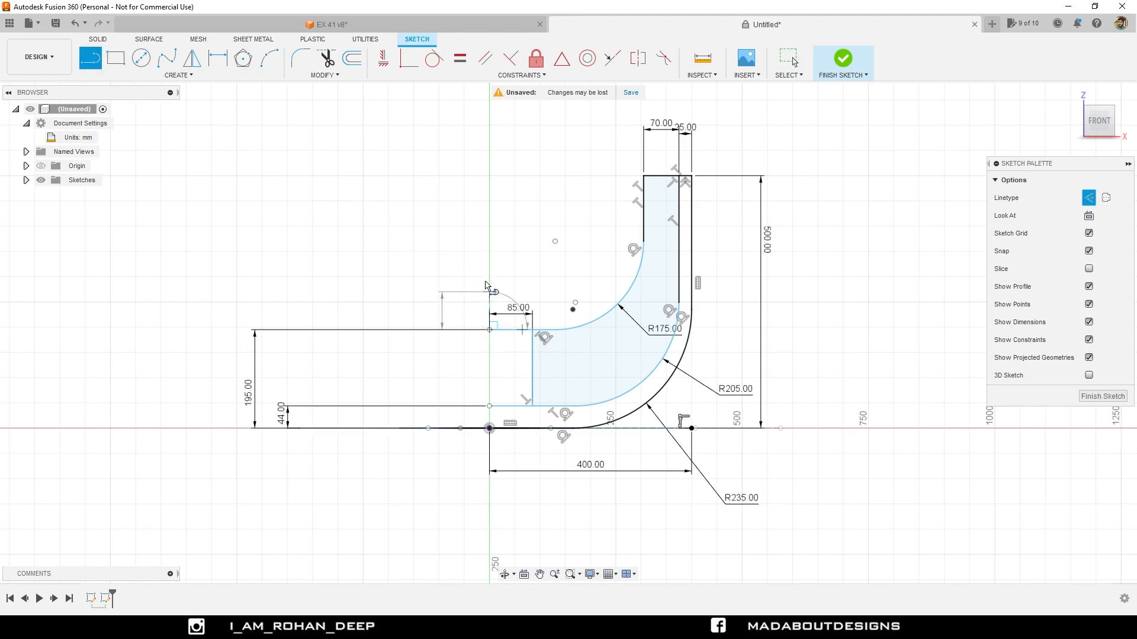
click(489, 233)
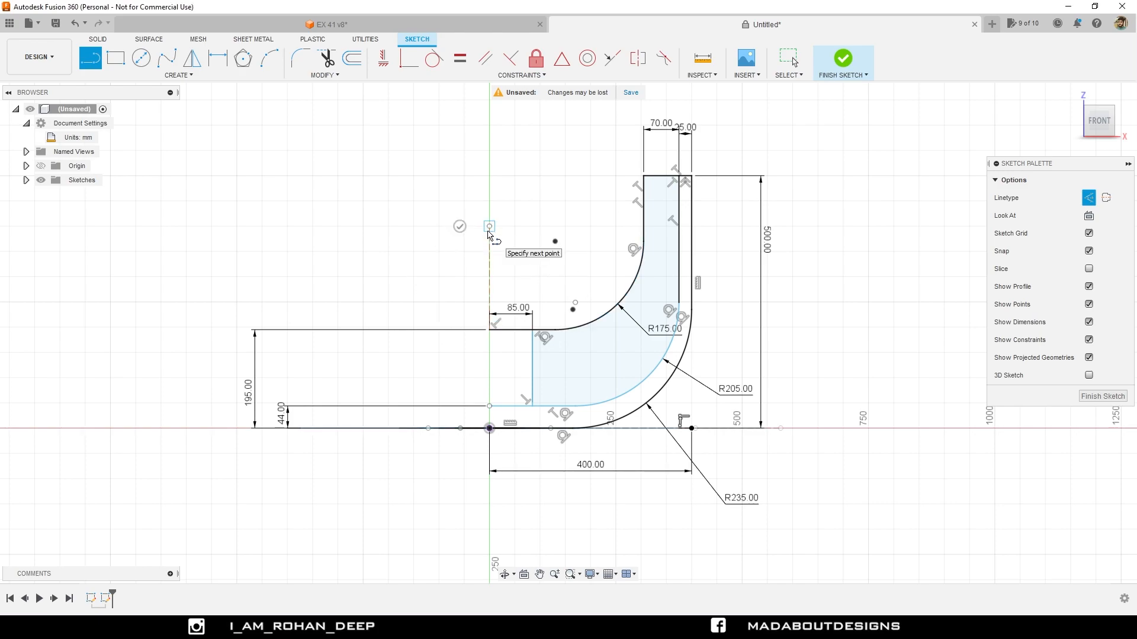
Mirror the complete half profile, including the short top edges, about the vertical construction line
scroll(499, 253, up, 2)
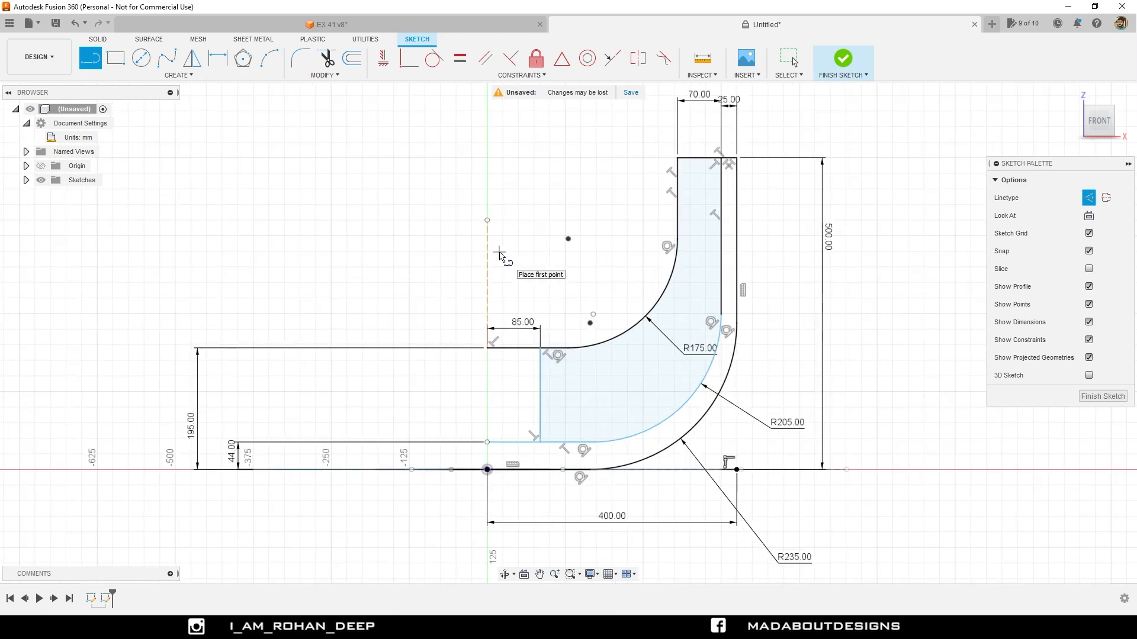
scroll(501, 255, down, 1)
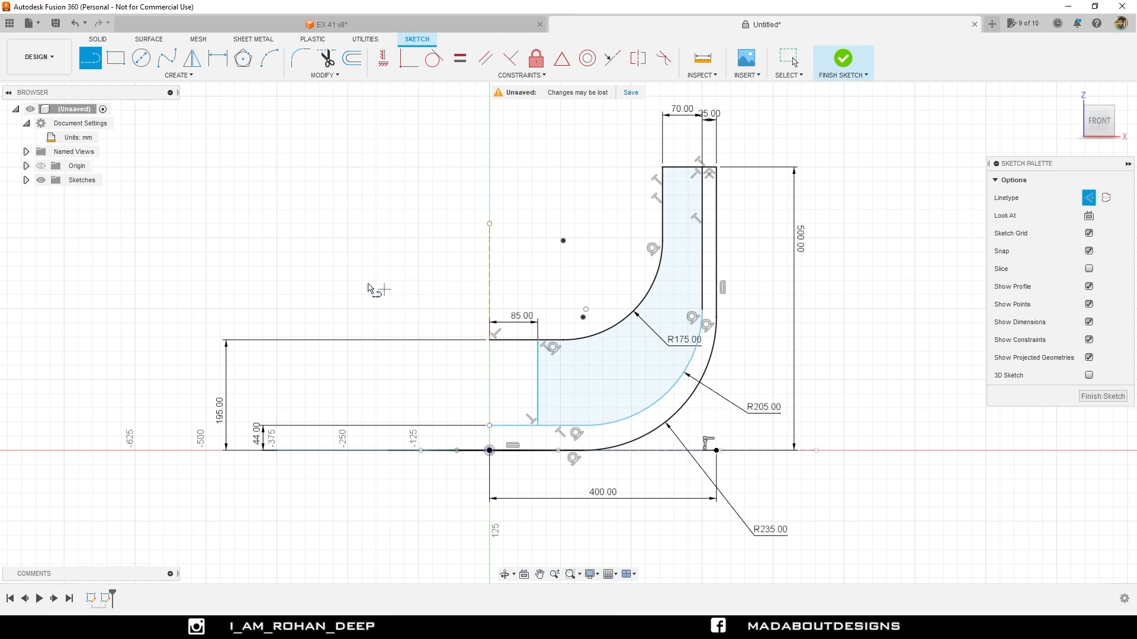
click(201, 77)
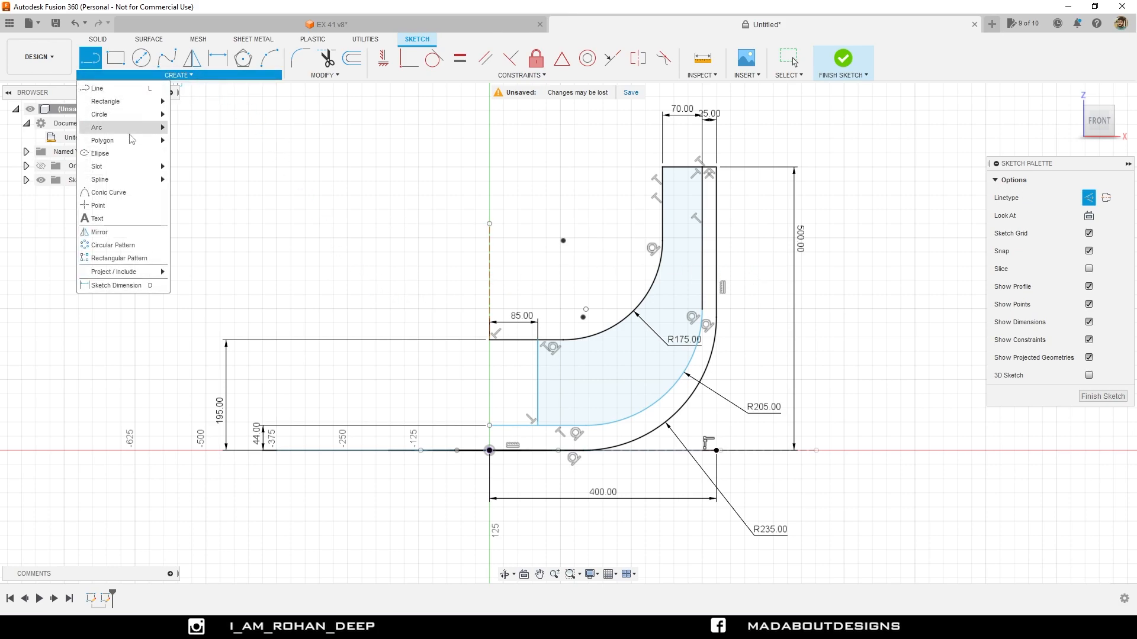
click(121, 235)
scroll(370, 243, down, 1)
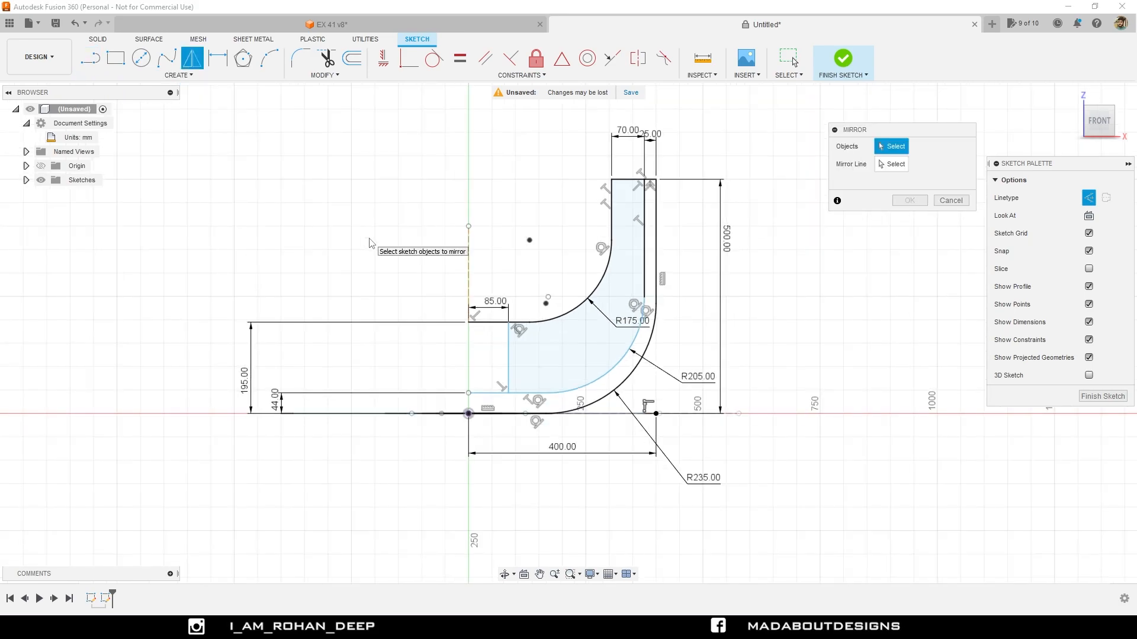
drag(833, 505, 488, 214)
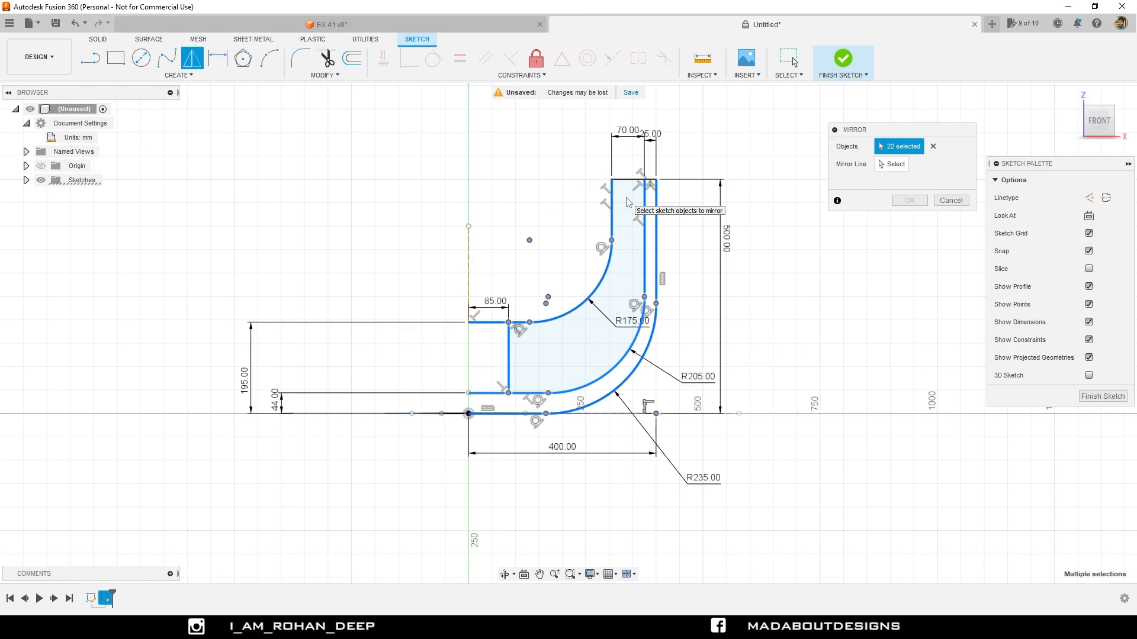
click(623, 167)
scroll(631, 171, up, 5)
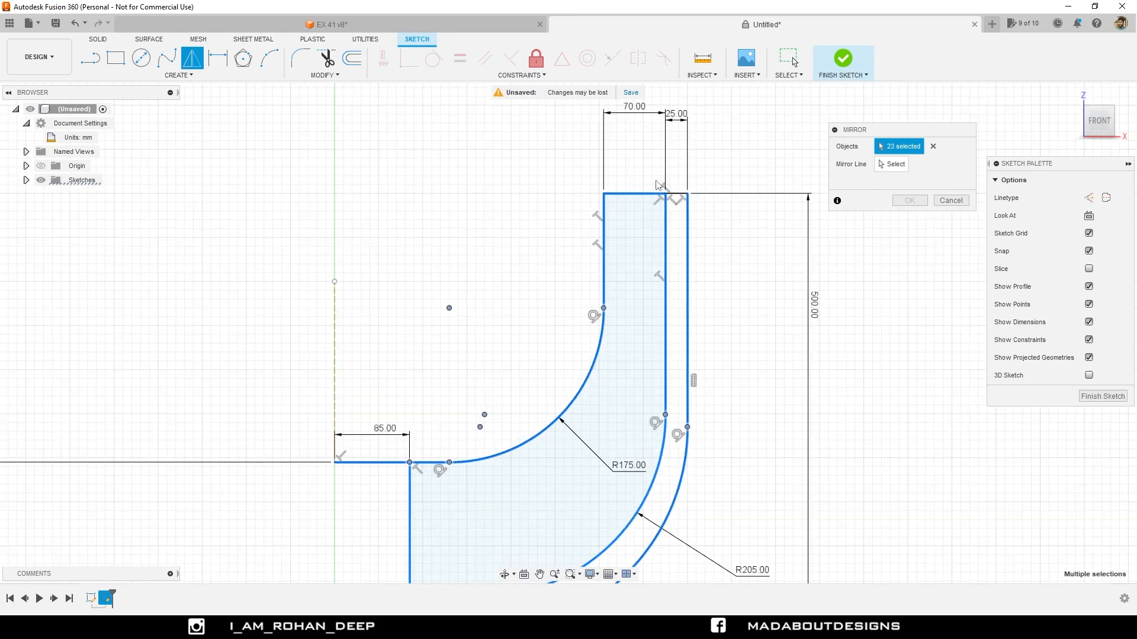
scroll(744, 148, down, 5)
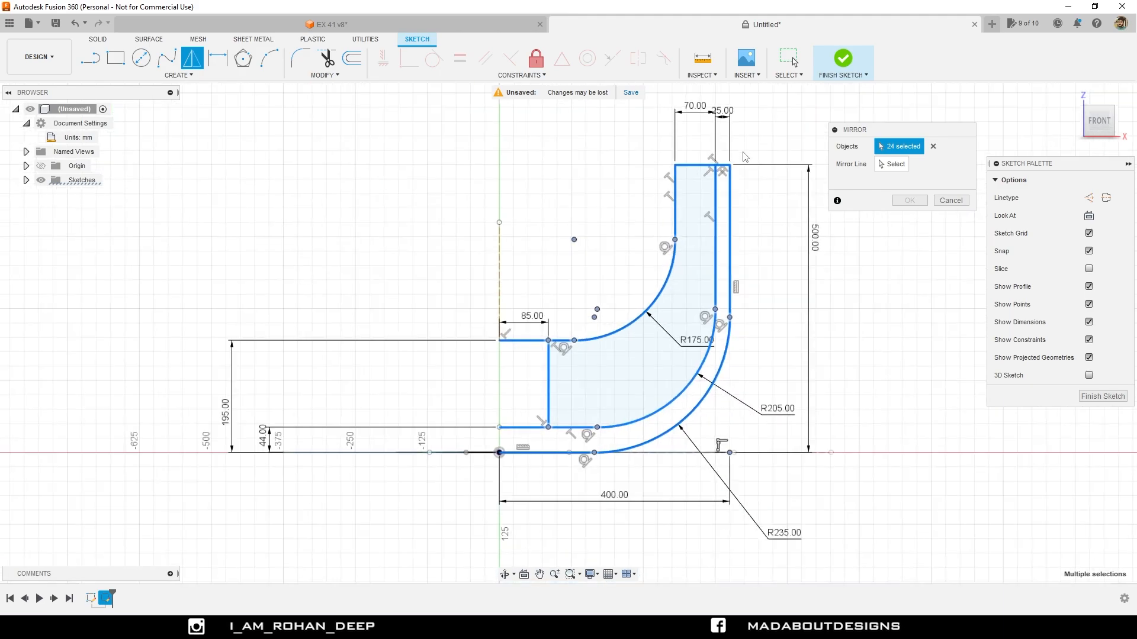
middle_drag(746, 187, 705, 187)
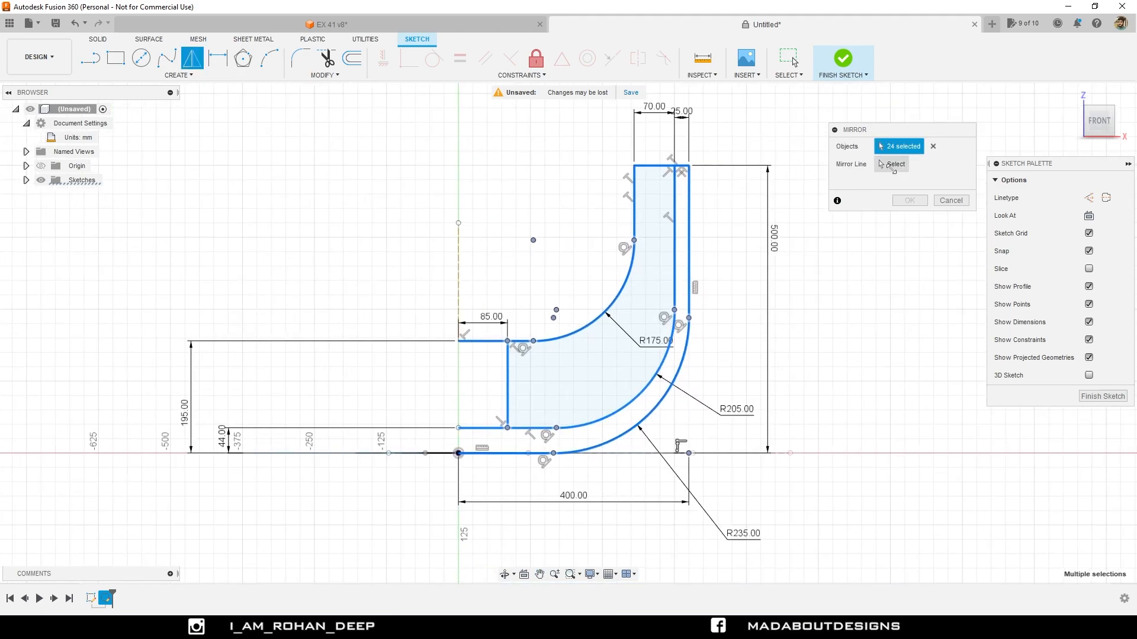
click(881, 164)
click(459, 258)
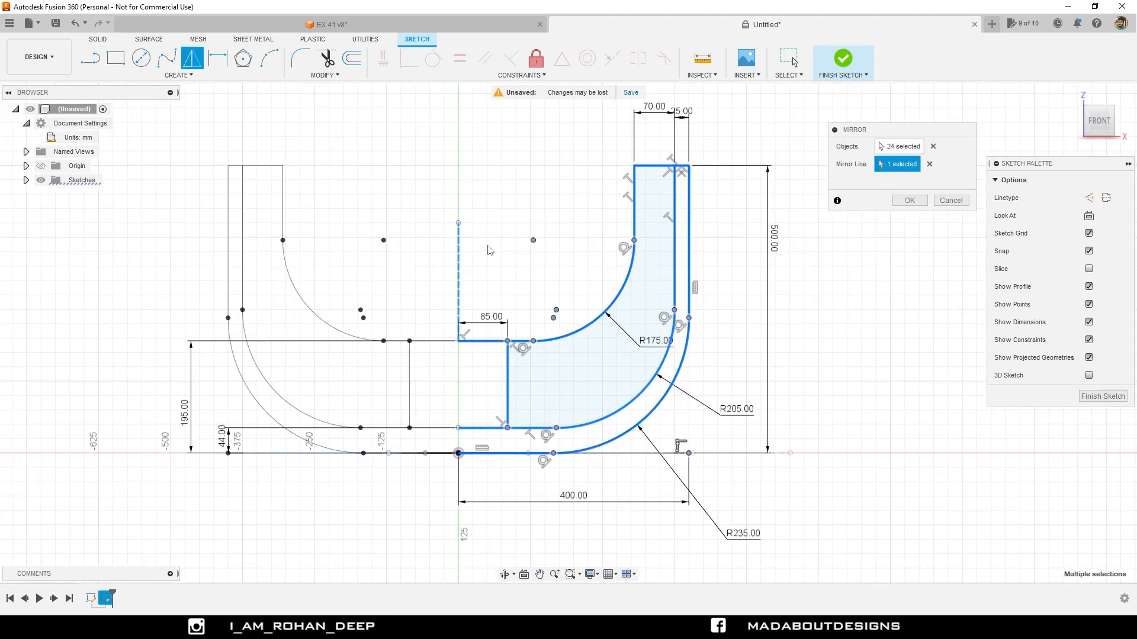
scroll(492, 248, down, 1)
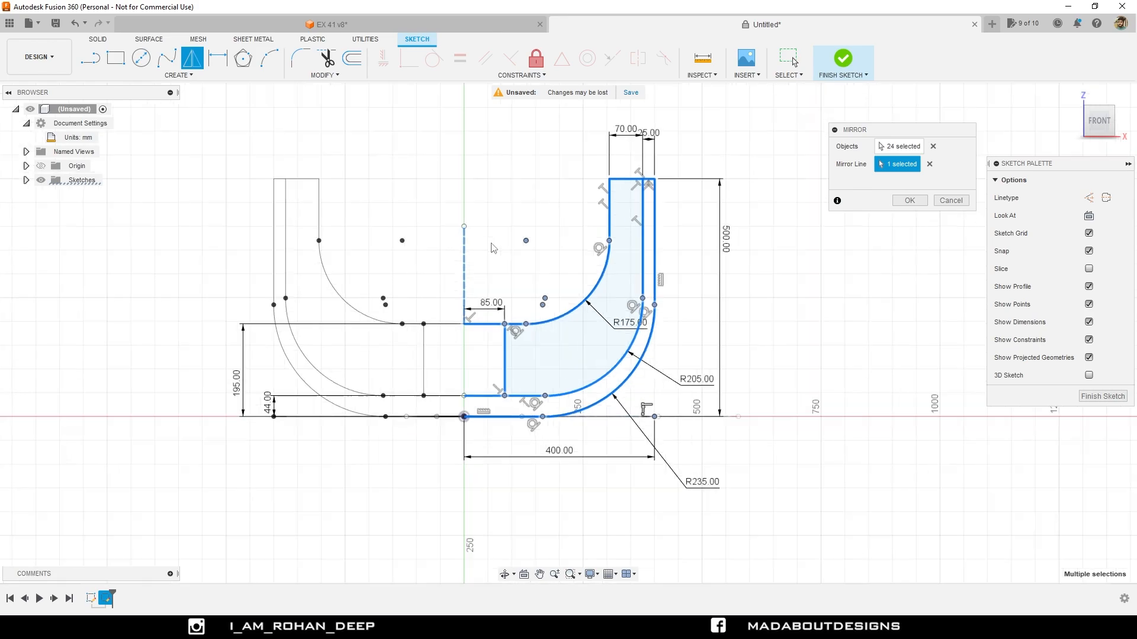
click(921, 201)
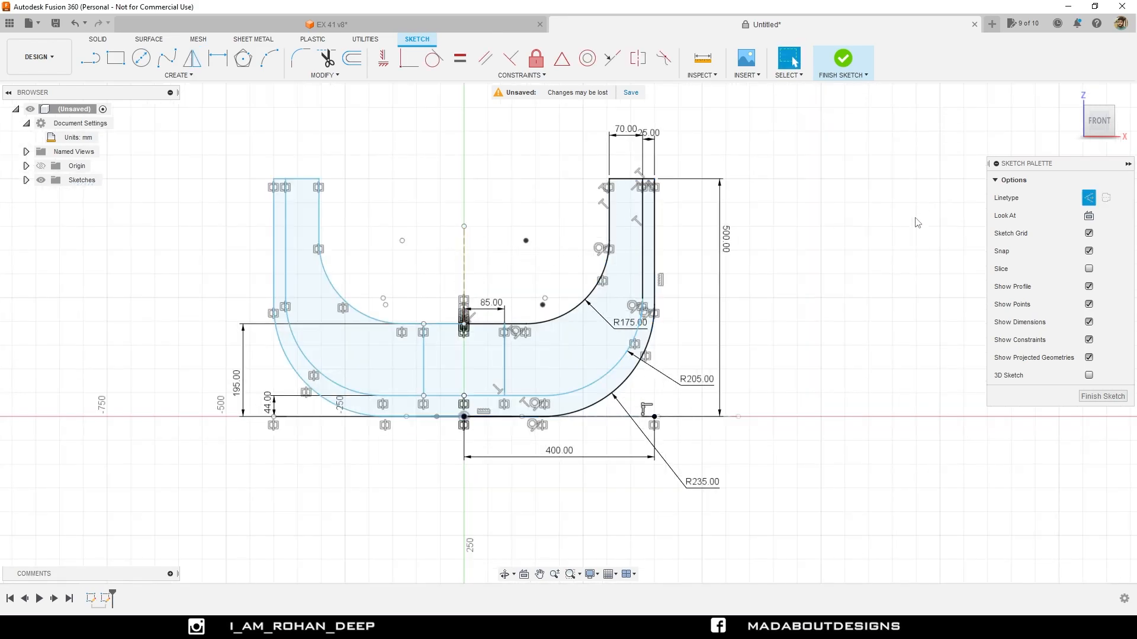
Turn off the display of the sketch constraints
scroll(537, 368, up, 2)
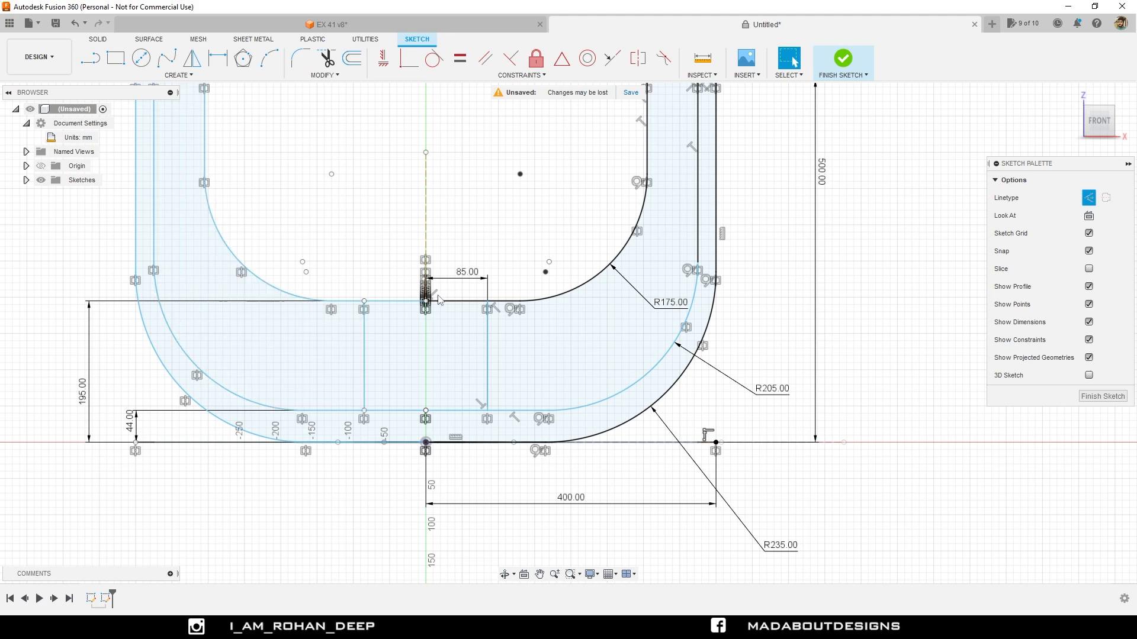
scroll(574, 301, down, 1)
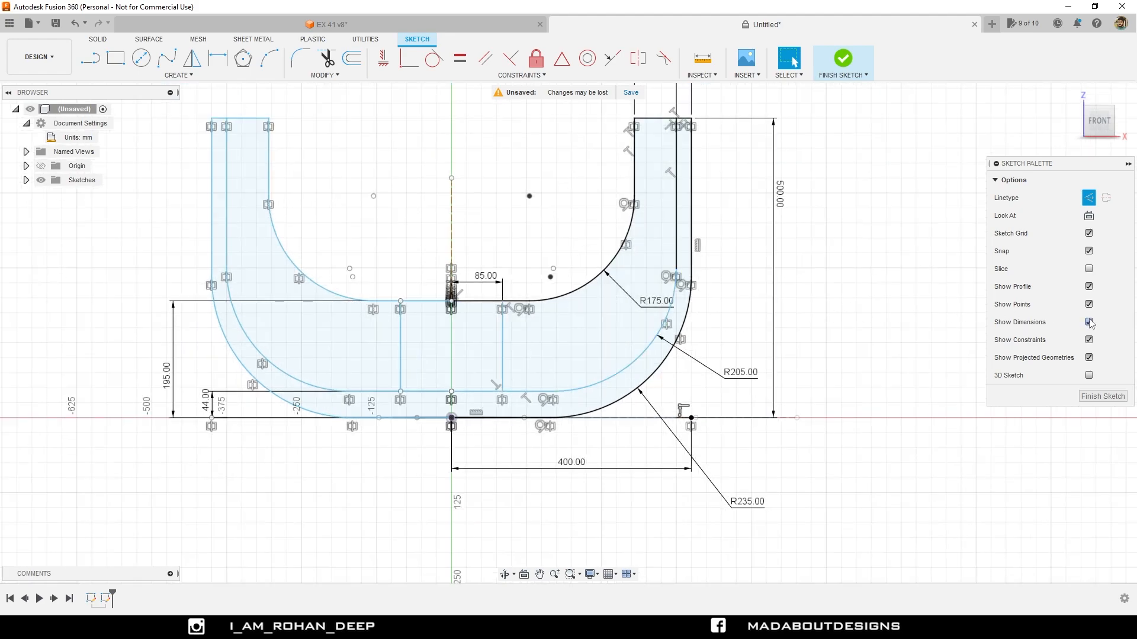
click(1089, 340)
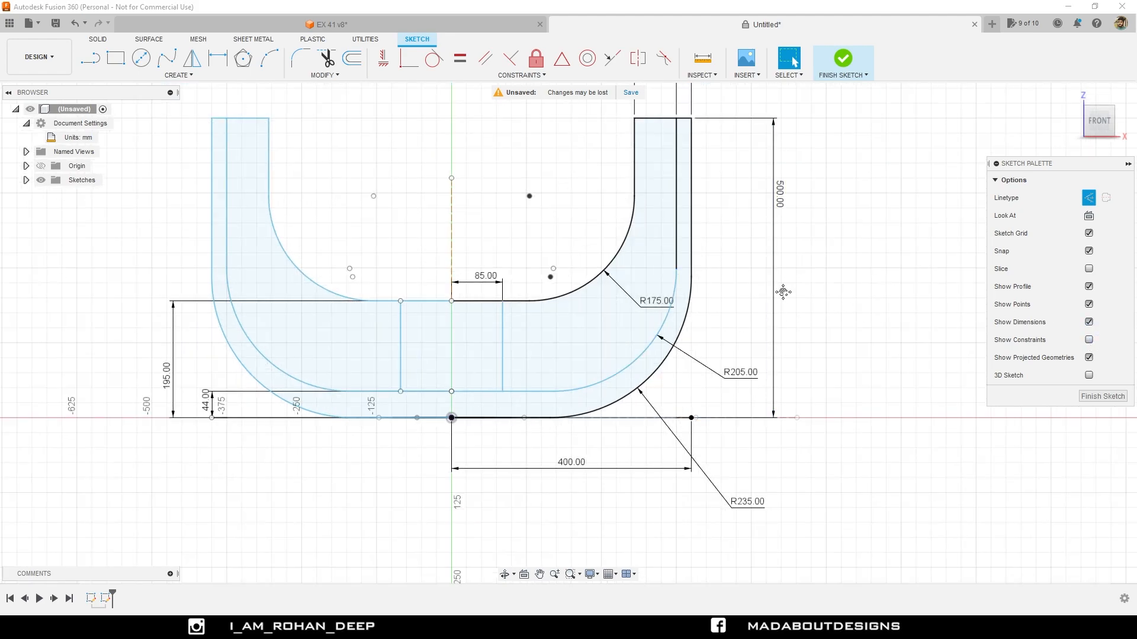
Draw a 35 mm two-point circle extending downward along the vertical axis from the middle of the profile's upper horizontal edge
middle_drag(782, 294, 826, 320)
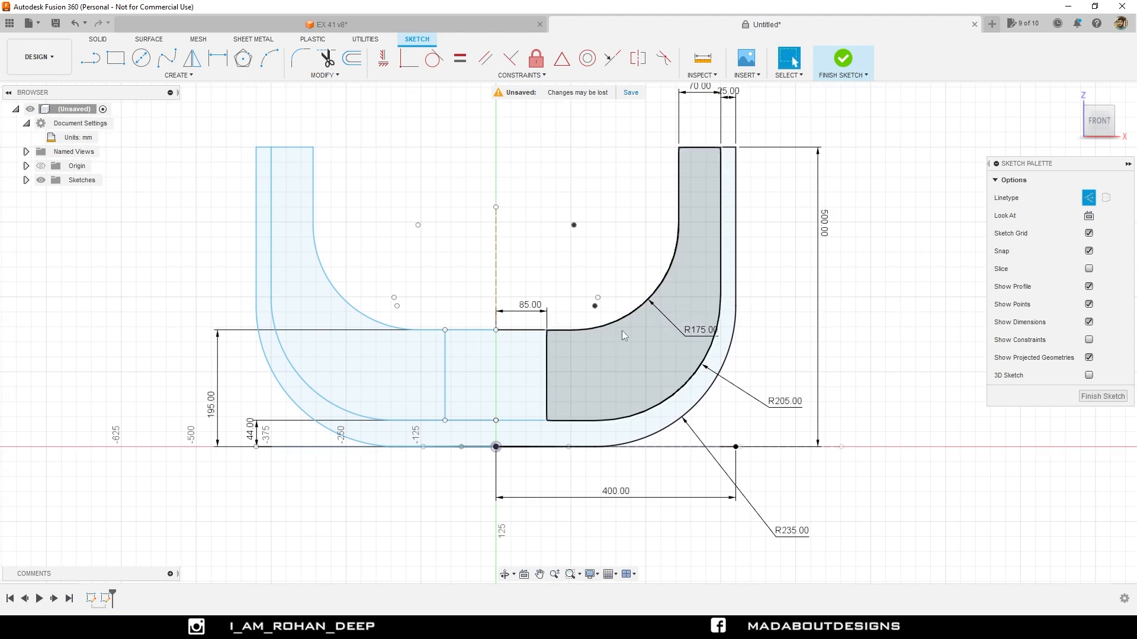
click(142, 64)
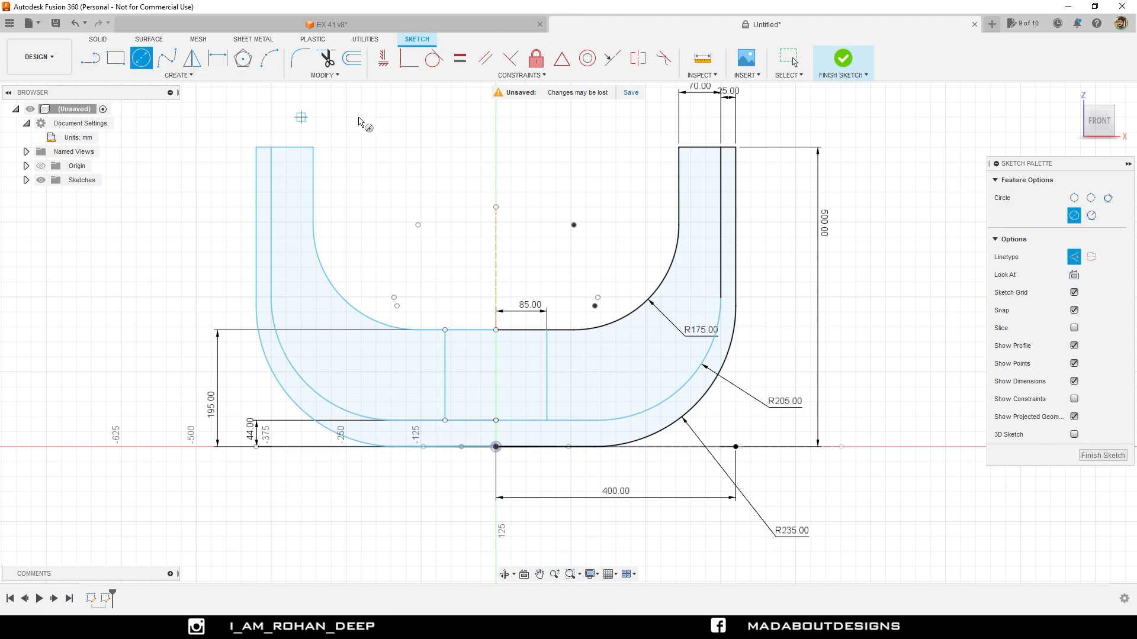
click(1073, 197)
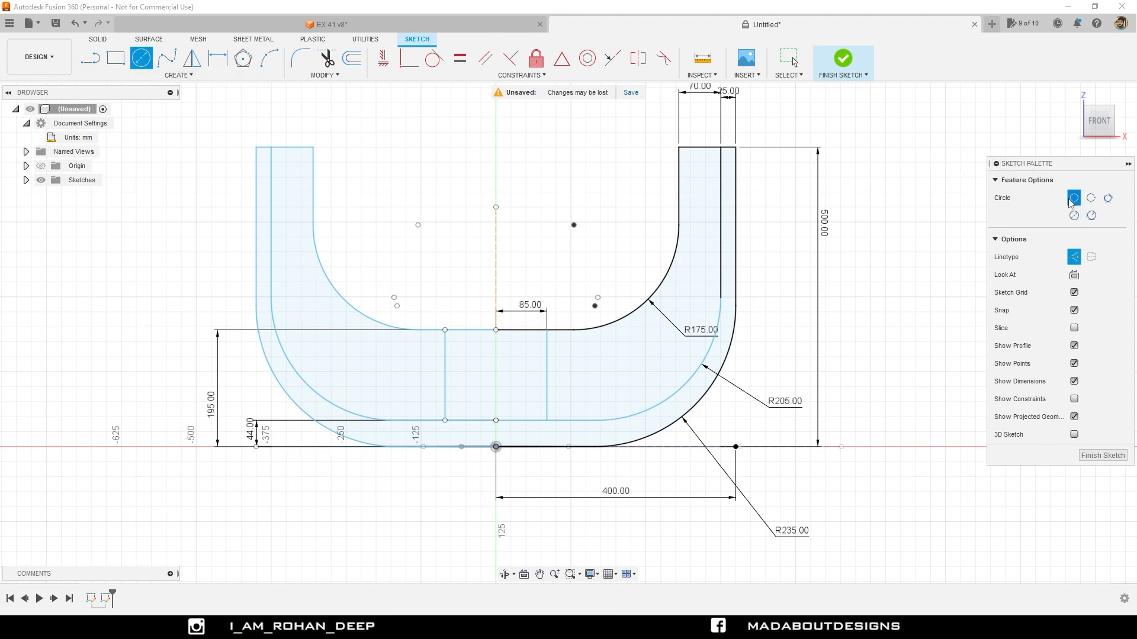
scroll(461, 373, up, 3)
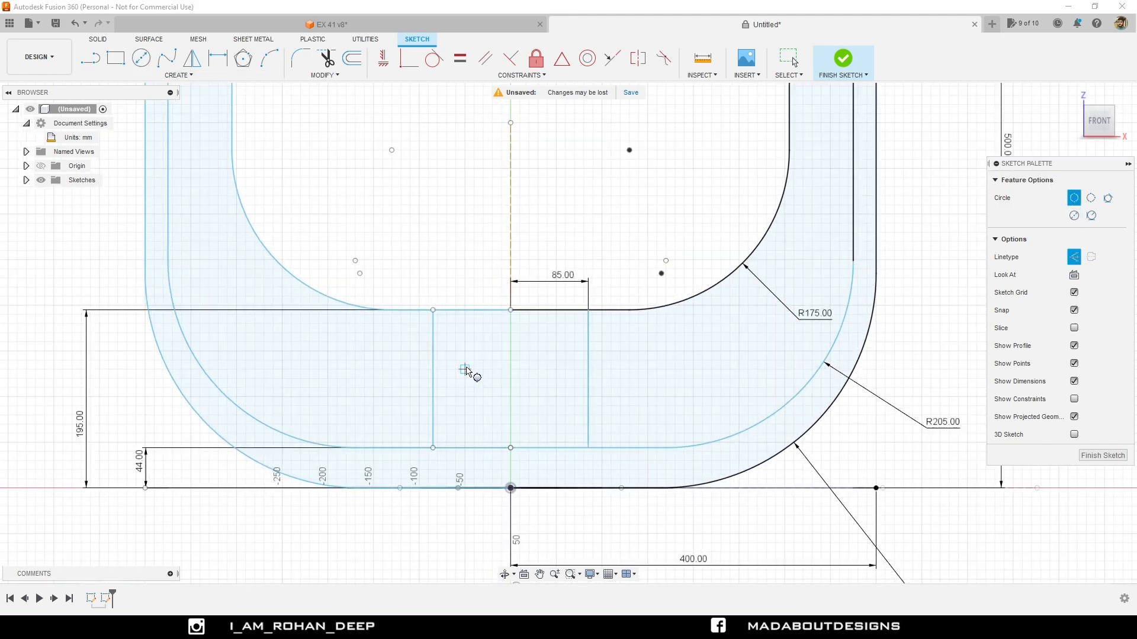
click(515, 304)
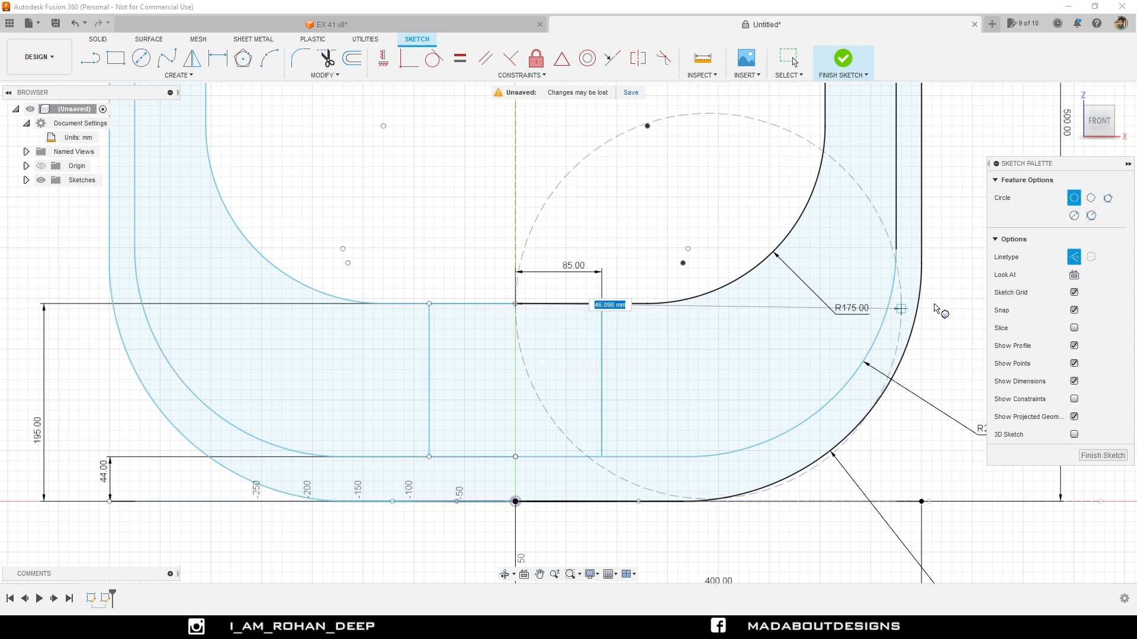
click(1074, 257)
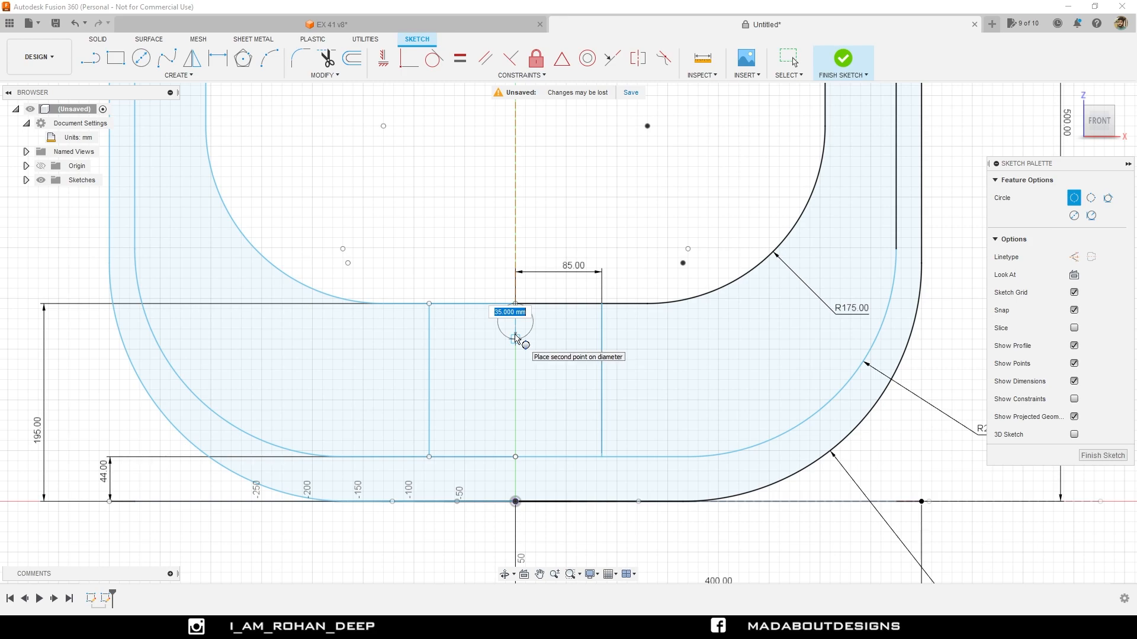
text(35)
key(Return)
scroll(515, 338, up, 4)
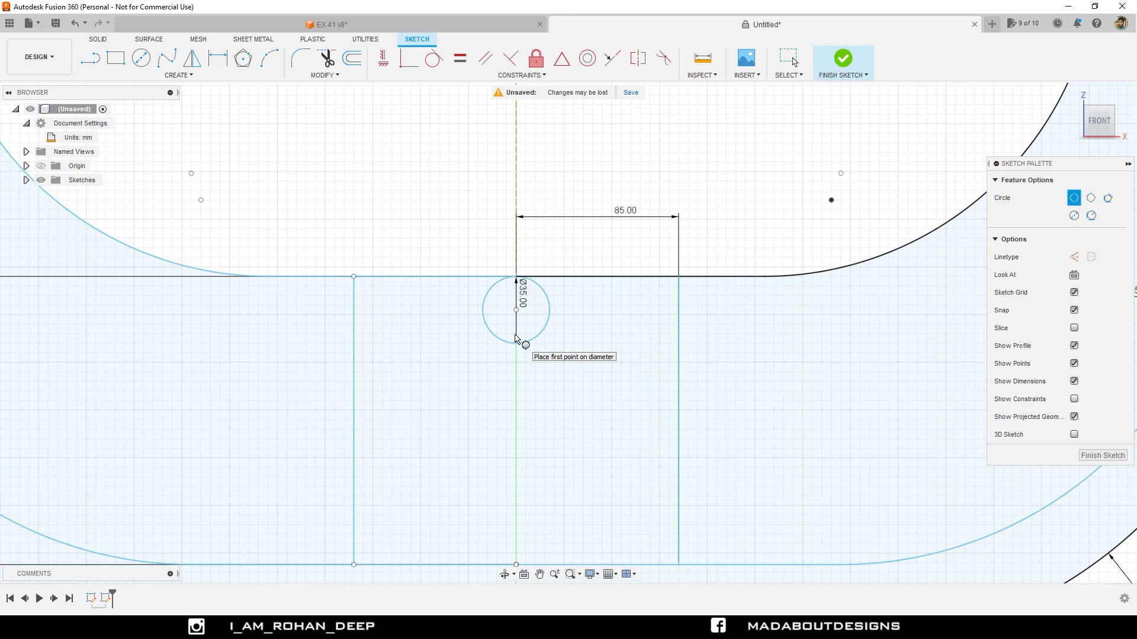
Draw a 20 mm center-diameter circle concentric with the 35 mm circle
click(1074, 216)
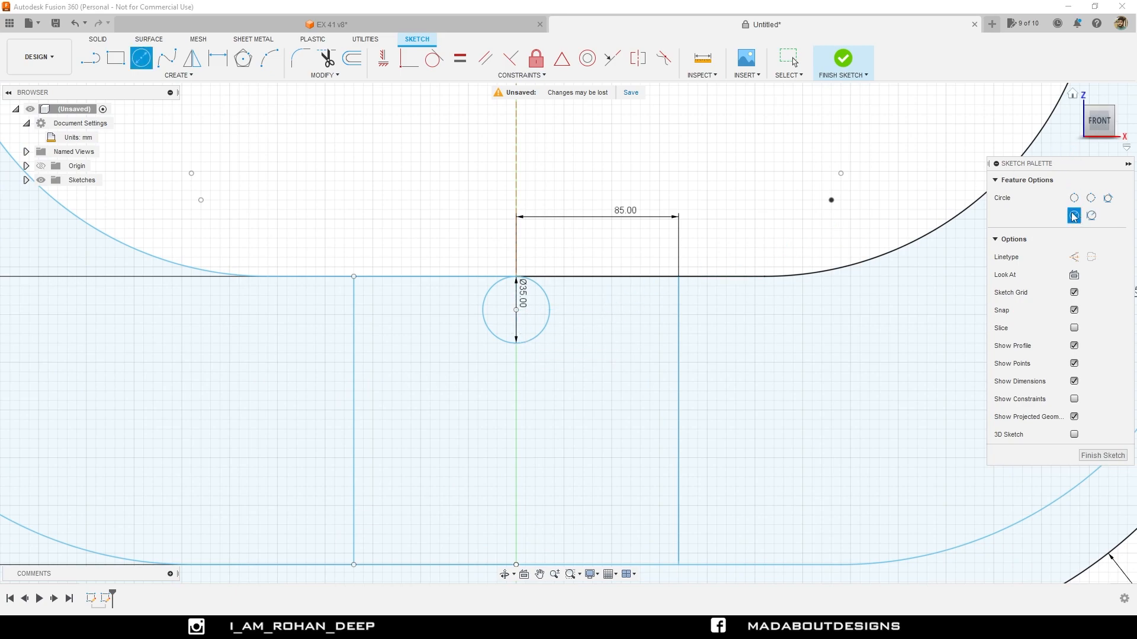
click(517, 309)
text(20)
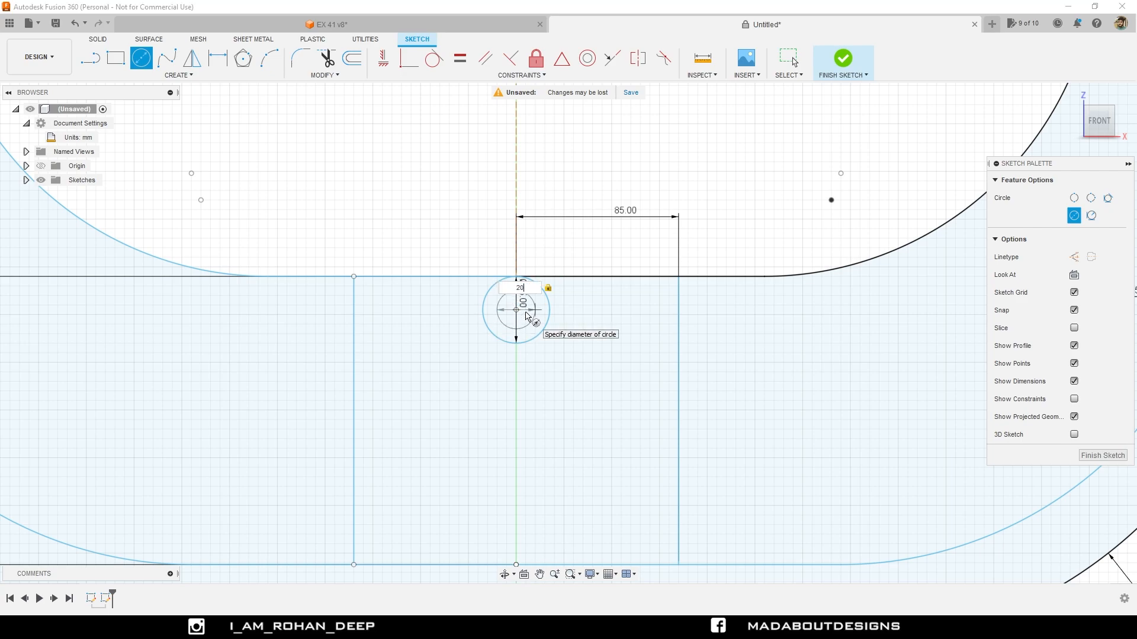
key(Return)
key(Escape)
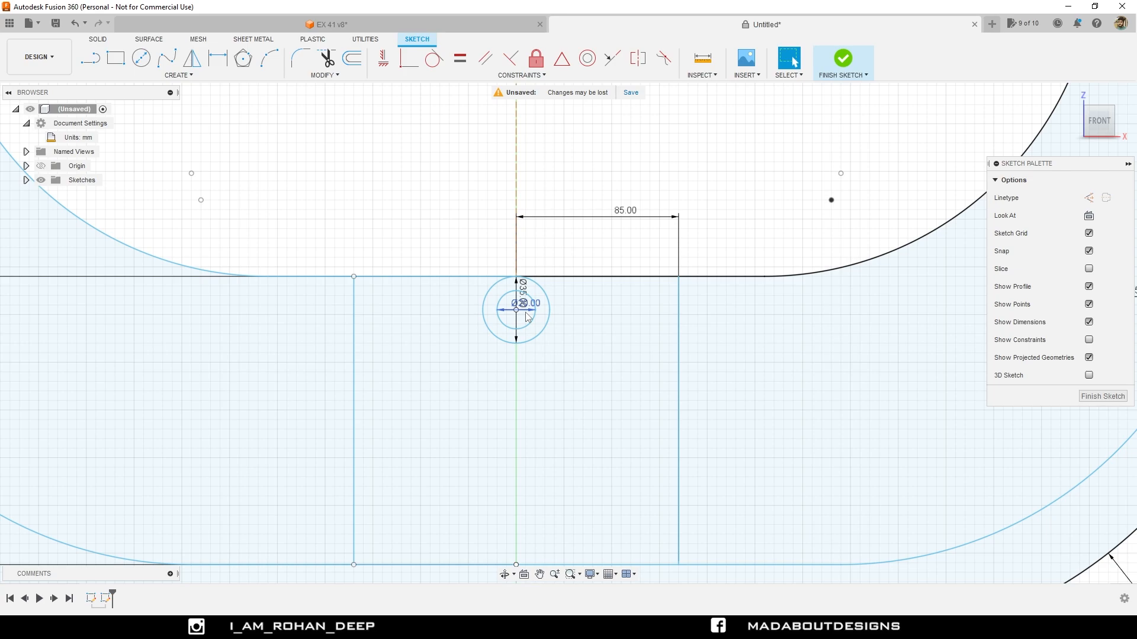
scroll(529, 316, down, 8)
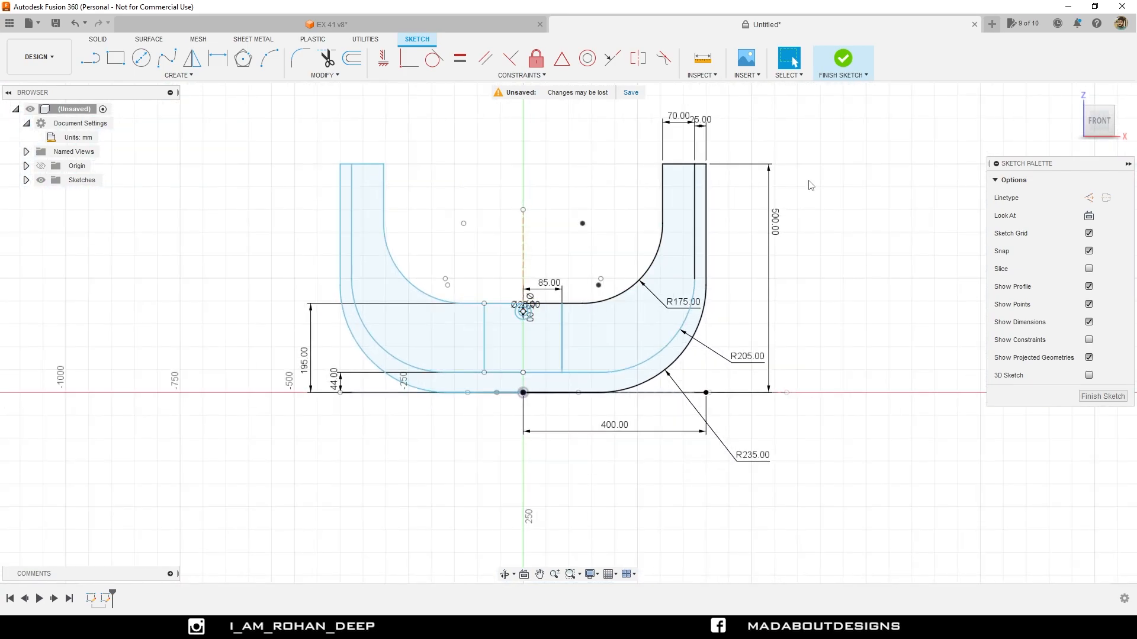
Finish the front-plane sketch and hide Sketch1, leaving the U-shaped profile sketch displayed
click(843, 57)
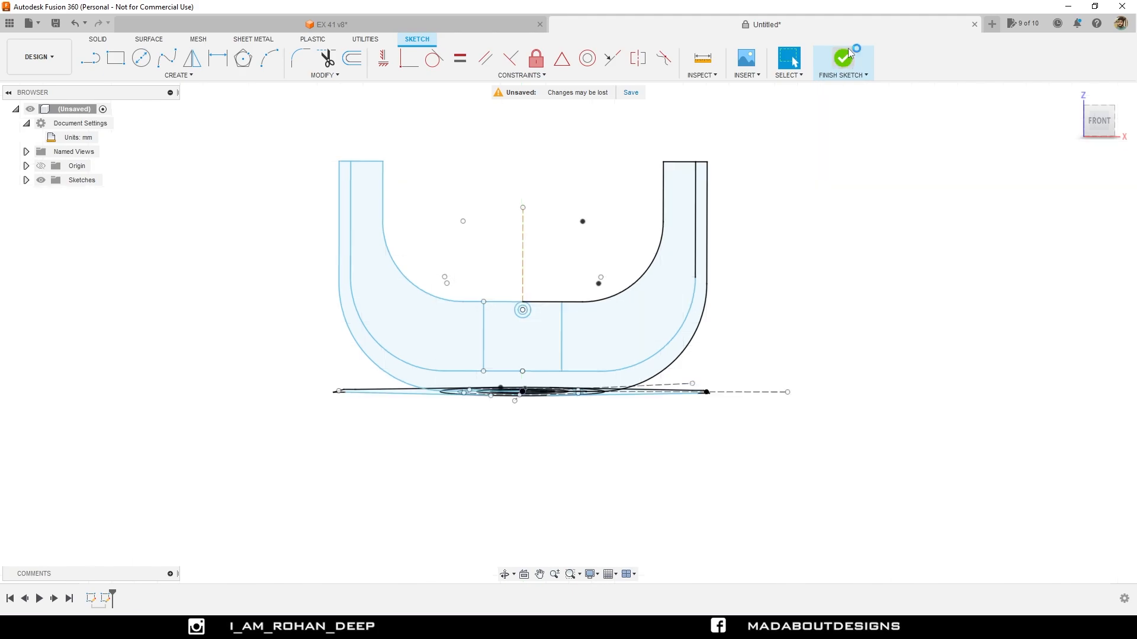
middle_drag(855, 210, 770, 309)
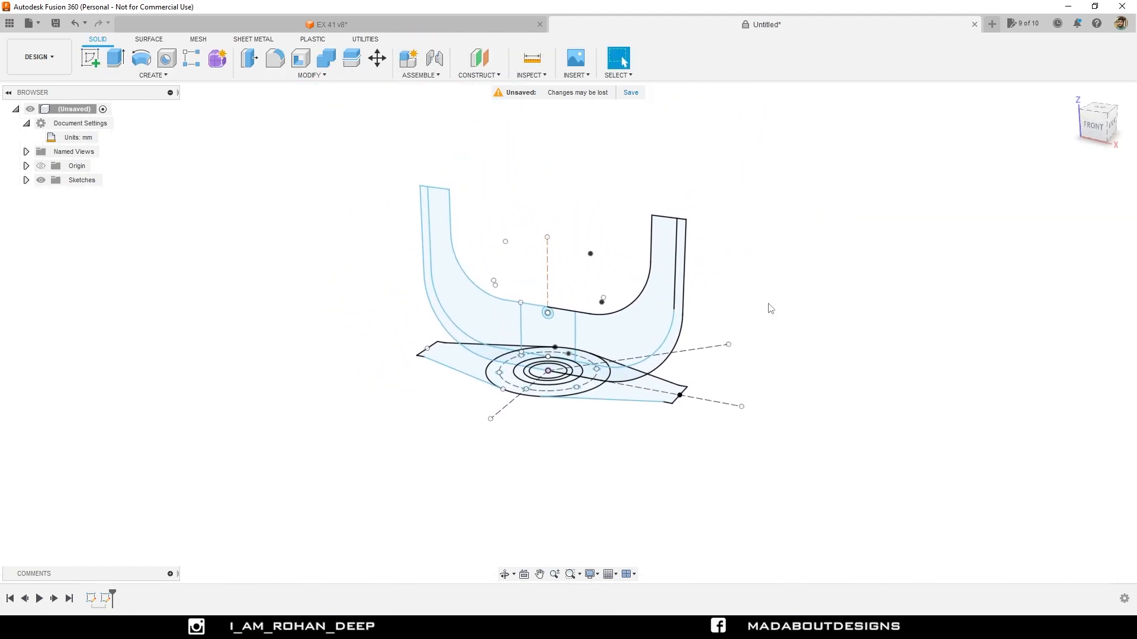
click(26, 180)
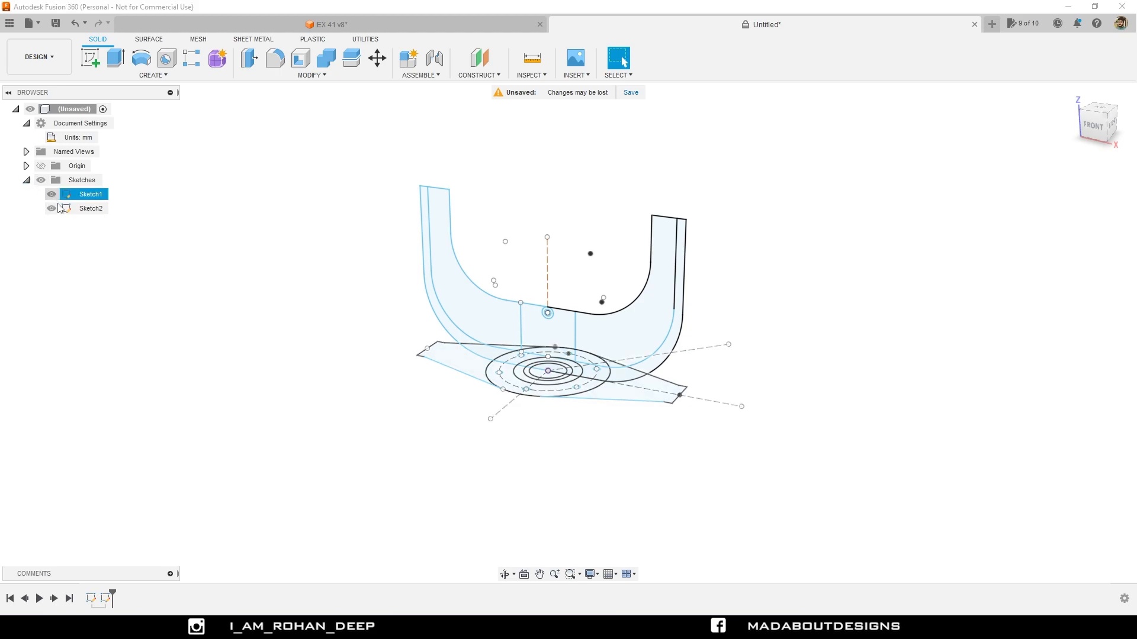
click(74, 254)
scroll(206, 245, down, 1)
middle_drag(207, 245, 176, 239)
click(51, 198)
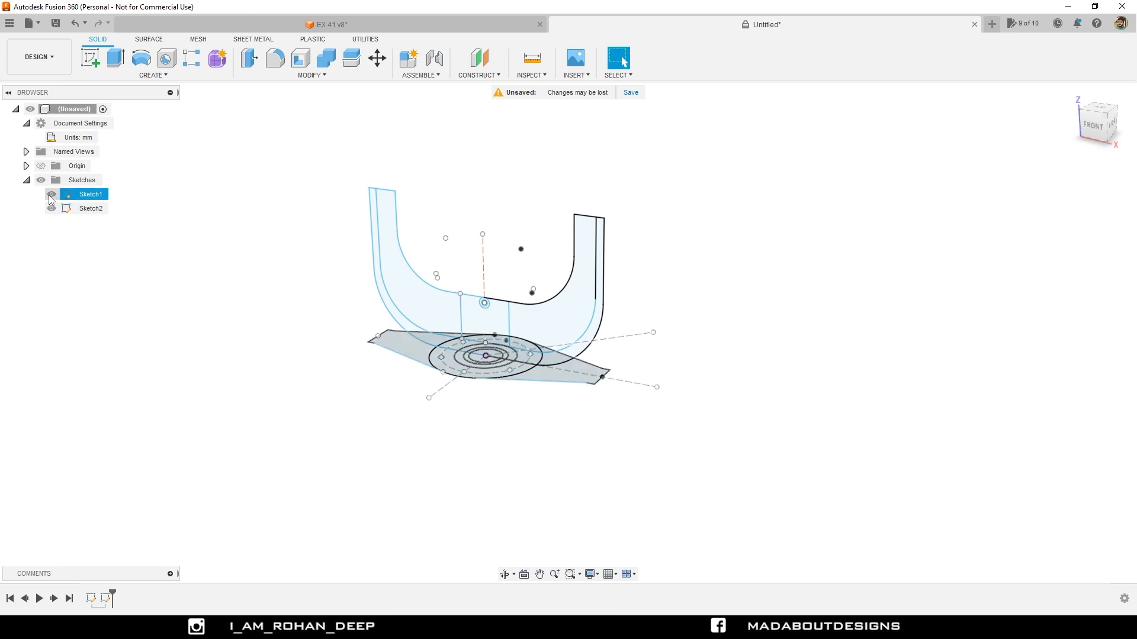
click(51, 196)
mouse_move(347, 271)
shift+middle_down()
mouse_move(317, 249)
mouse_move(367, 275)
shift+middle_up()
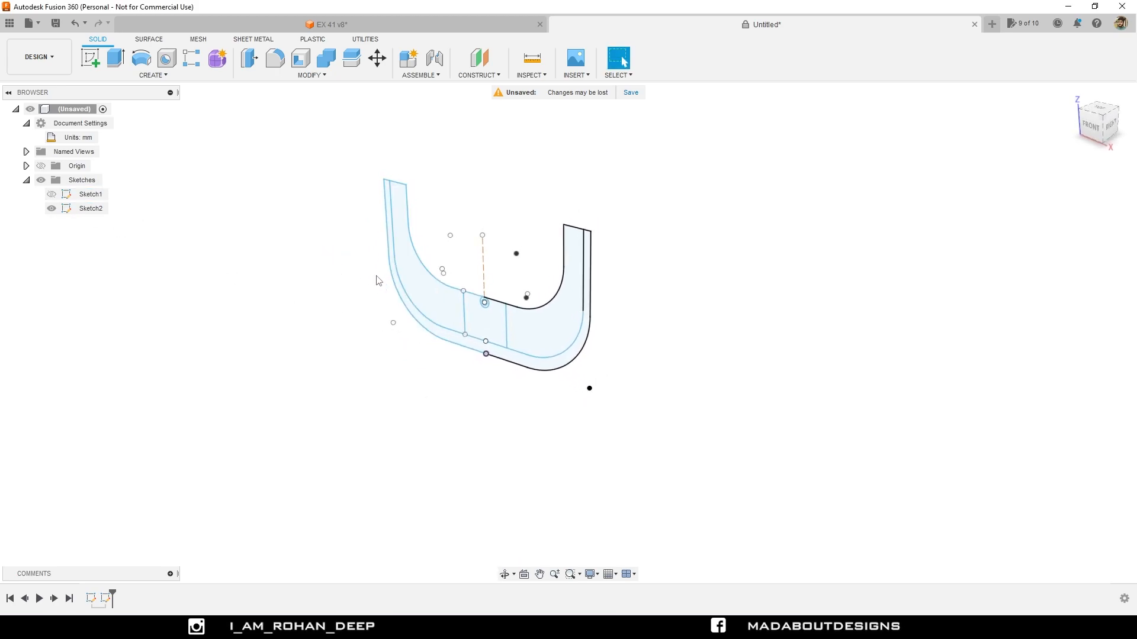
Extrude the outer U-shaped strip symmetrically as a new body, 250 mm to each side of the profile plane
click(115, 57)
scroll(283, 233, up, 2)
scroll(283, 229, up, 1)
middle_drag(286, 230, 219, 199)
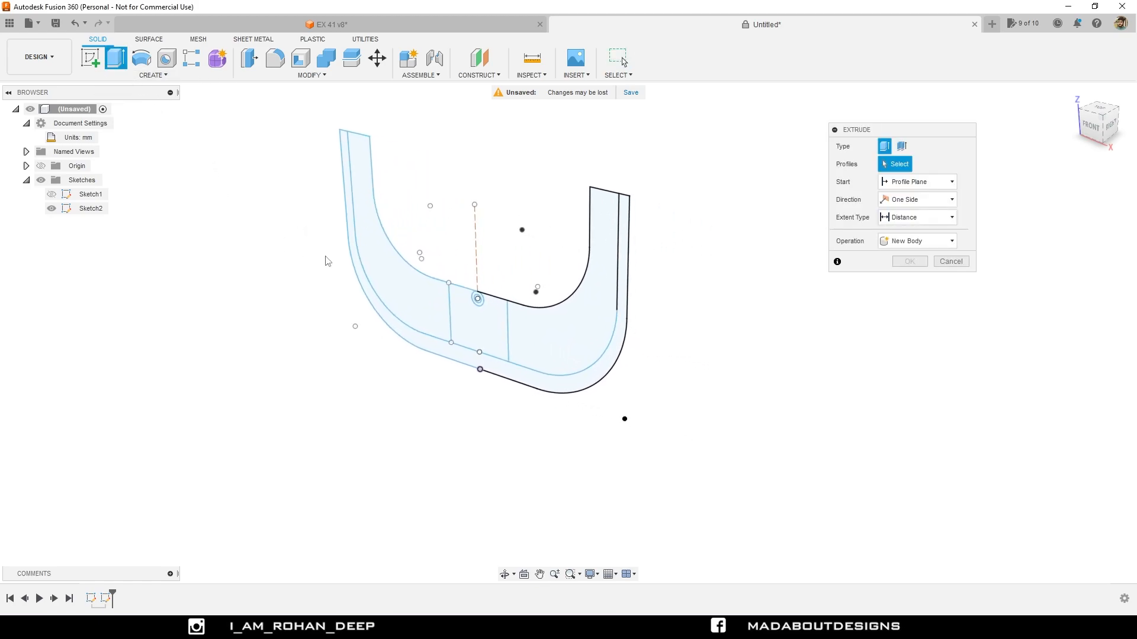
click(445, 353)
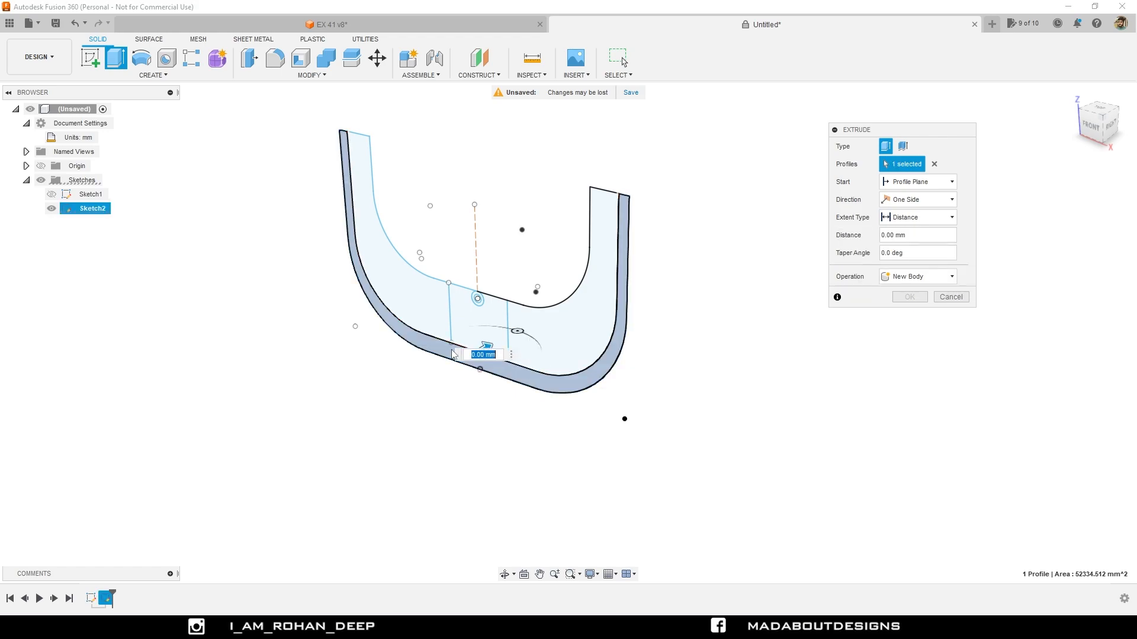
drag(487, 344, 505, 335)
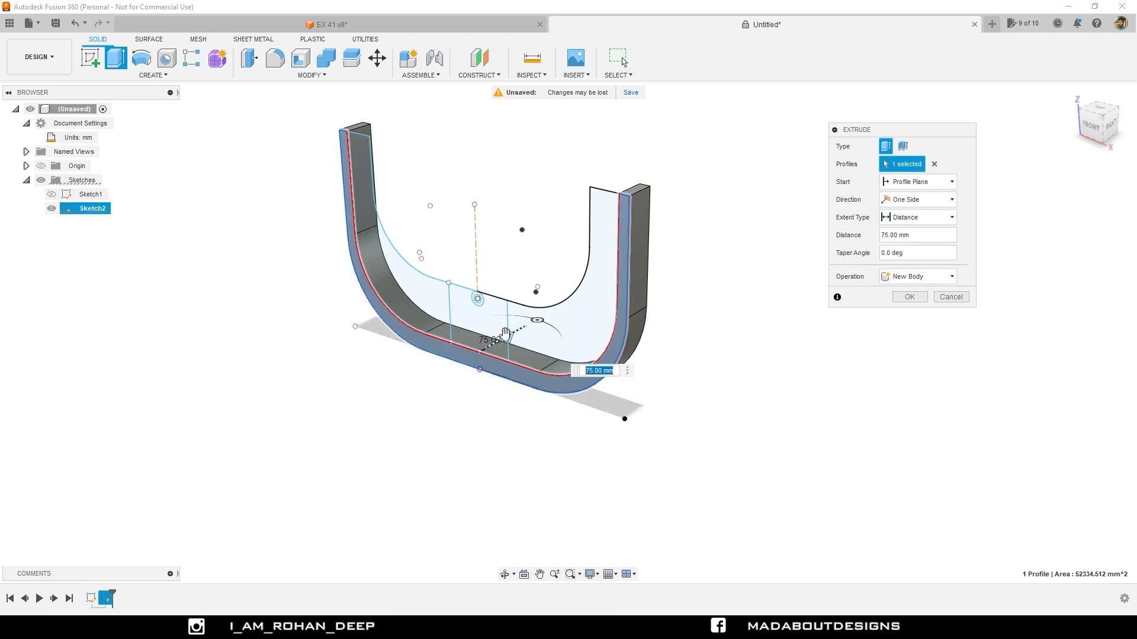
text(250)
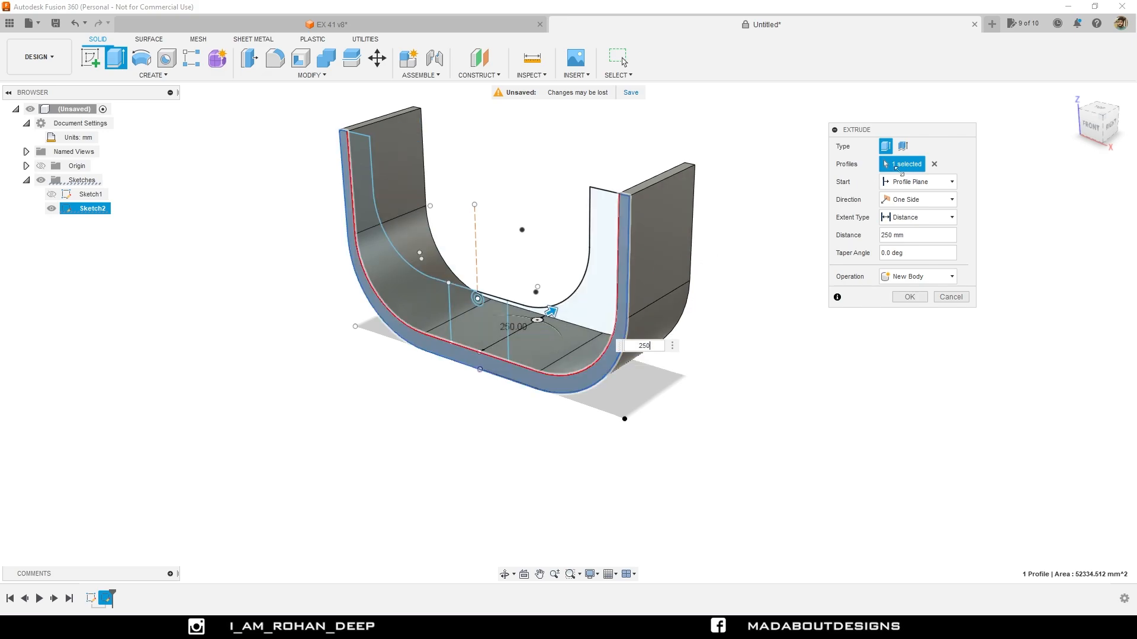
click(901, 199)
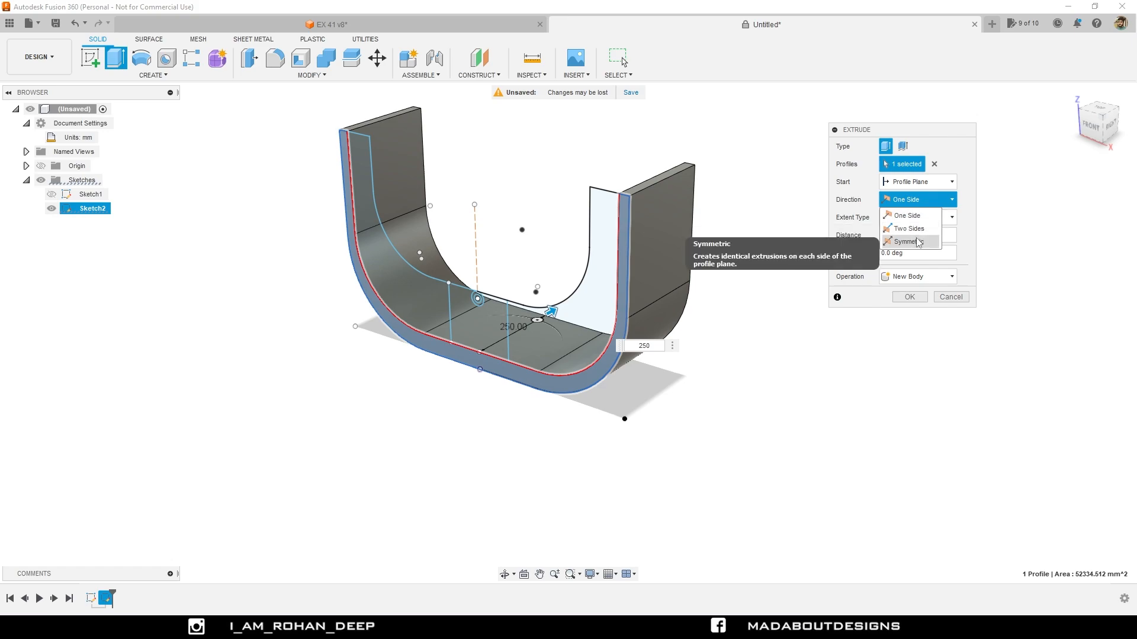
click(905, 242)
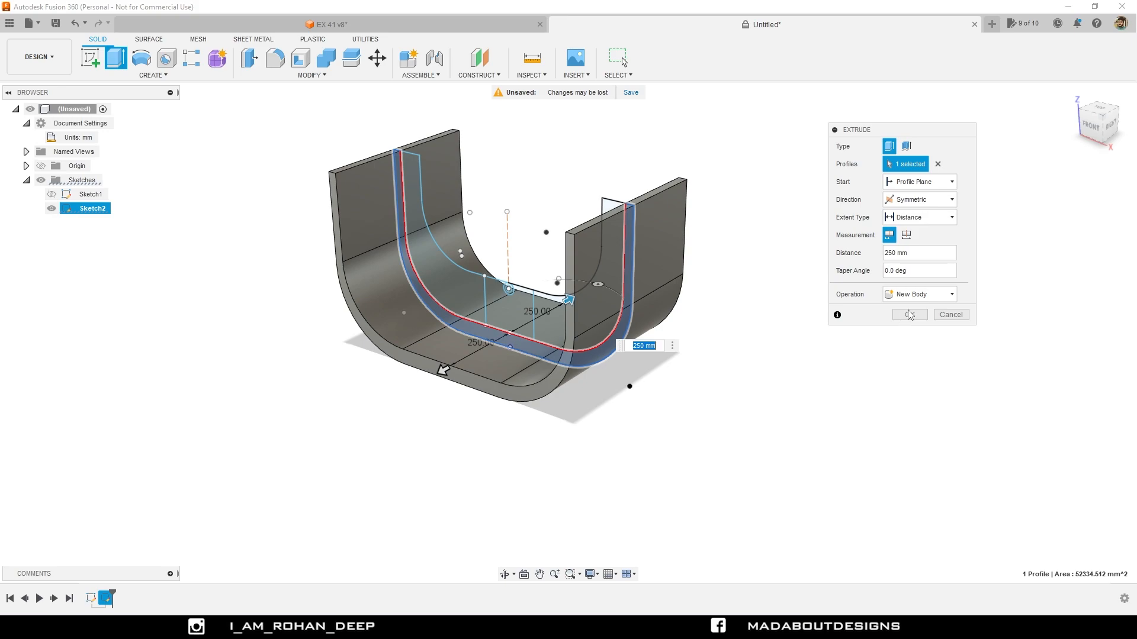
click(910, 314)
mouse_move(710, 370)
shift+middle_down()
mouse_move(677, 337)
mouse_move(700, 385)
shift+middle_up()
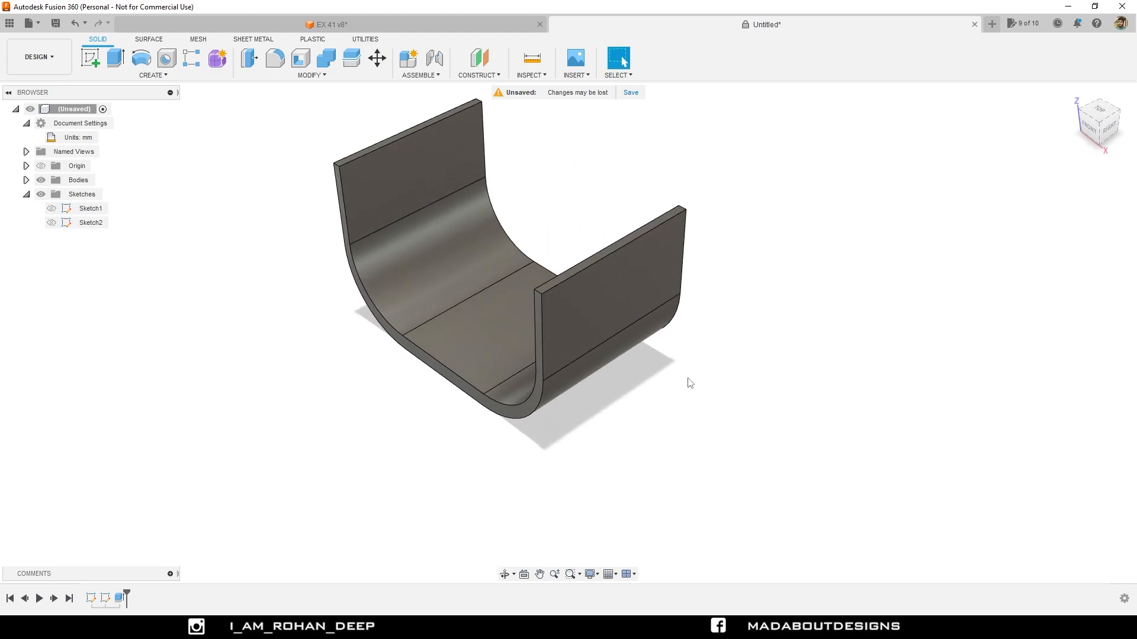
Show Sketch1 and select its two side arms and outer flange ring for extrusion, excluding the six bolt holes and central circles
click(51, 208)
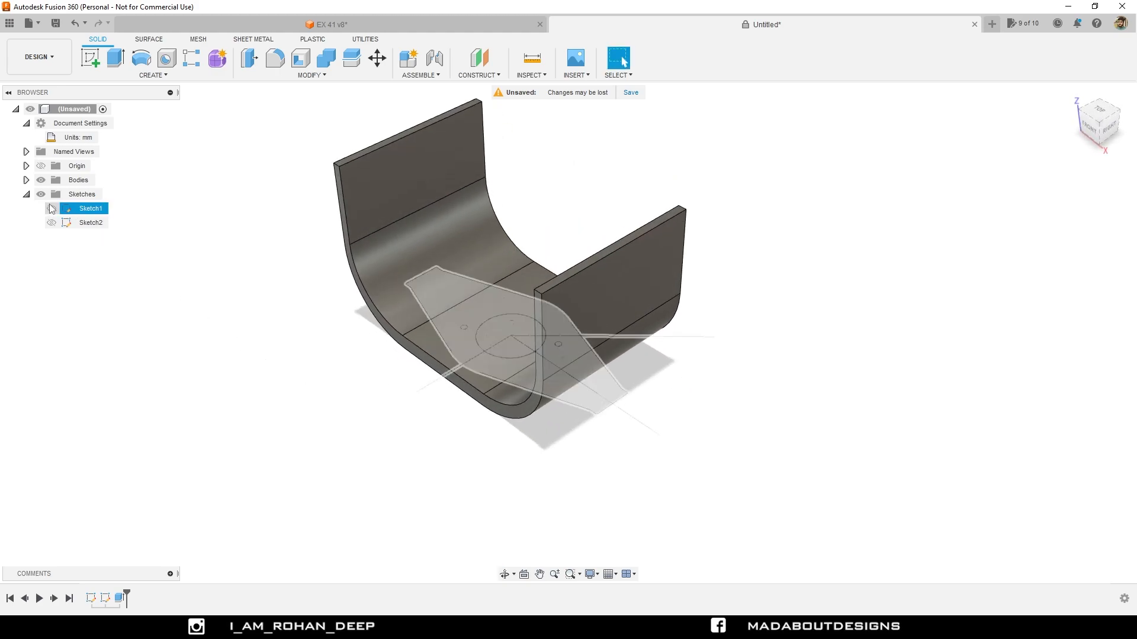
click(51, 208)
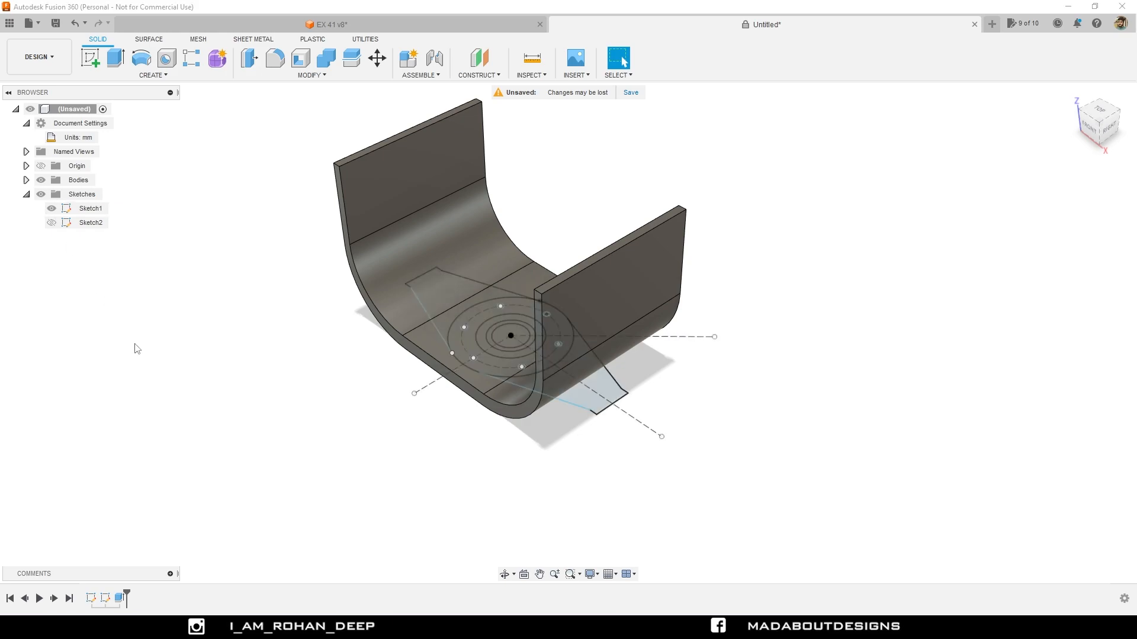
click(114, 61)
shift+middle_drag(257, 390, 257, 292)
click(425, 415)
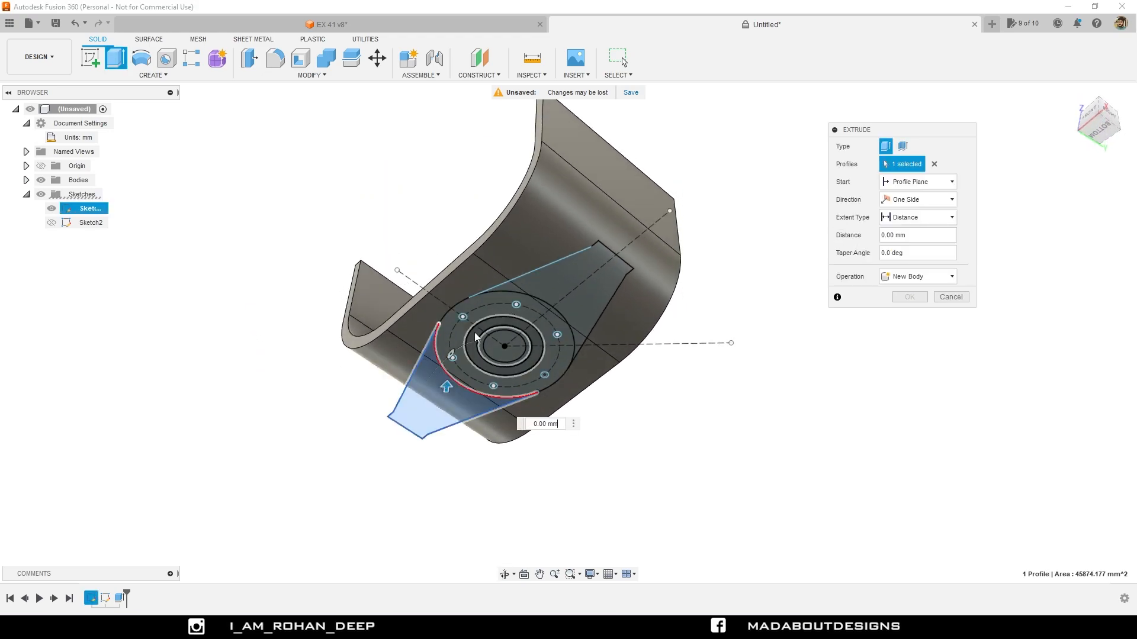
scroll(477, 336, up, 3)
click(620, 253)
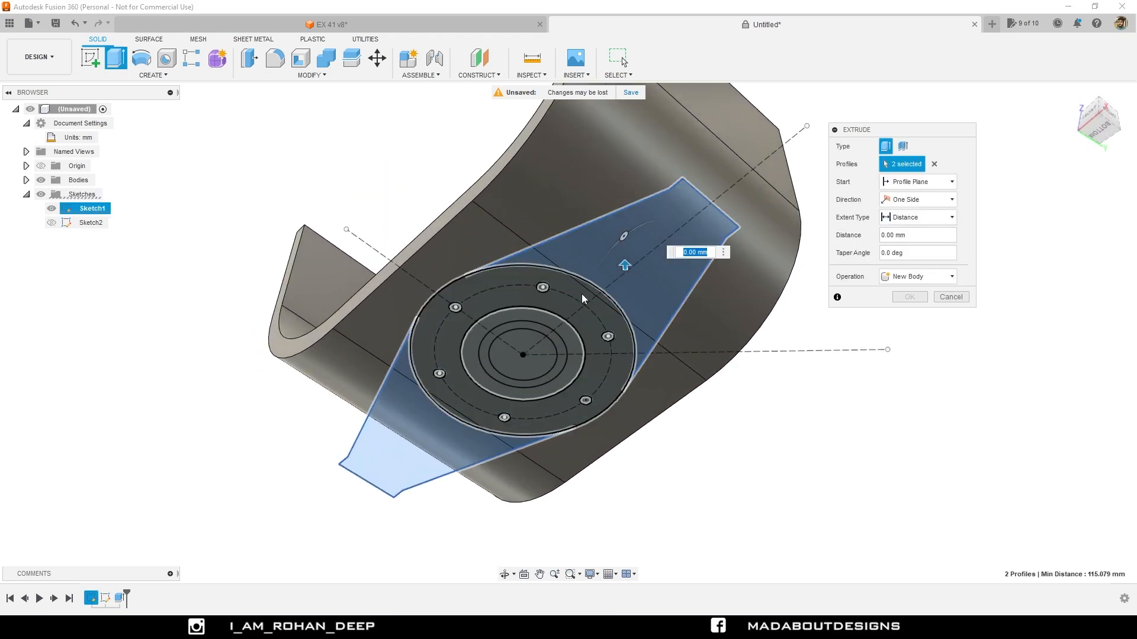
click(582, 299)
scroll(577, 305, up, 3)
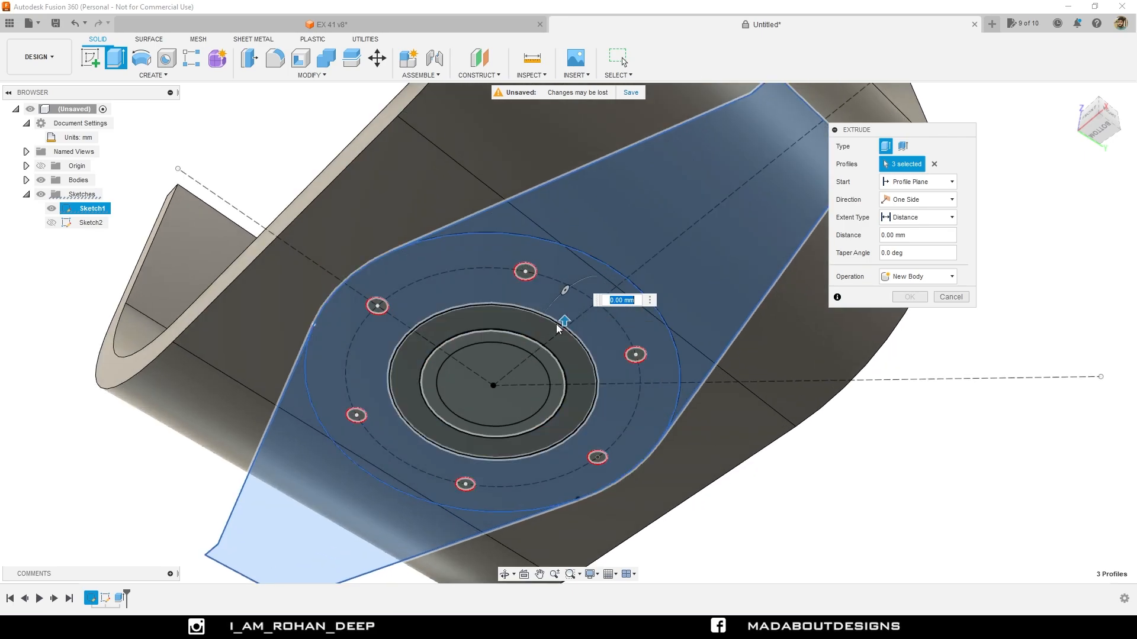
click(502, 342)
click(504, 344)
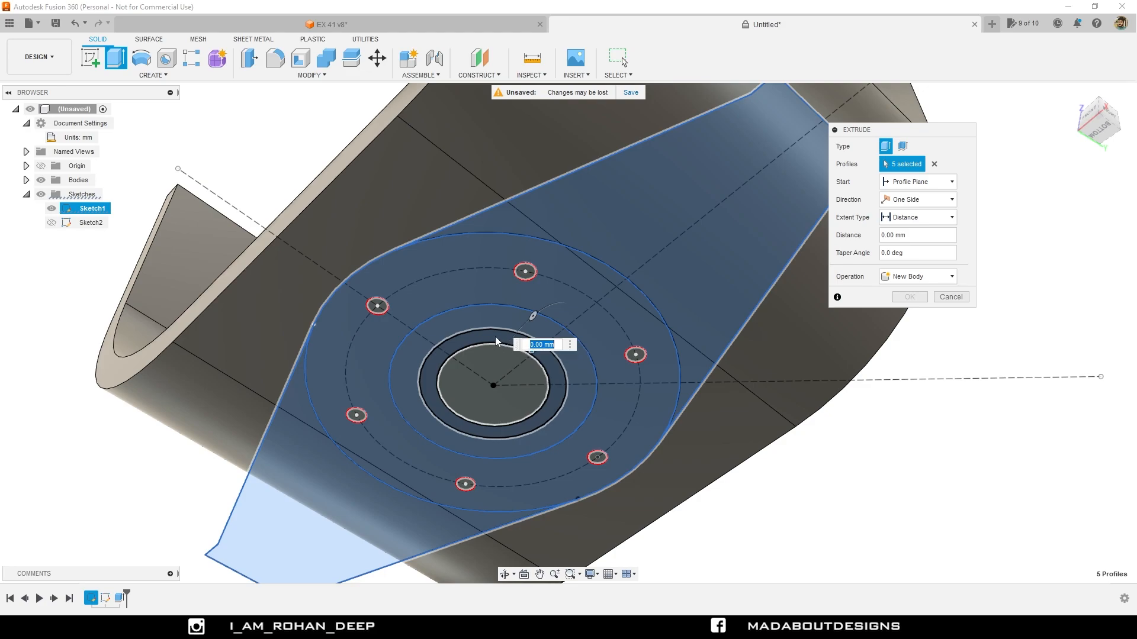
click(494, 327)
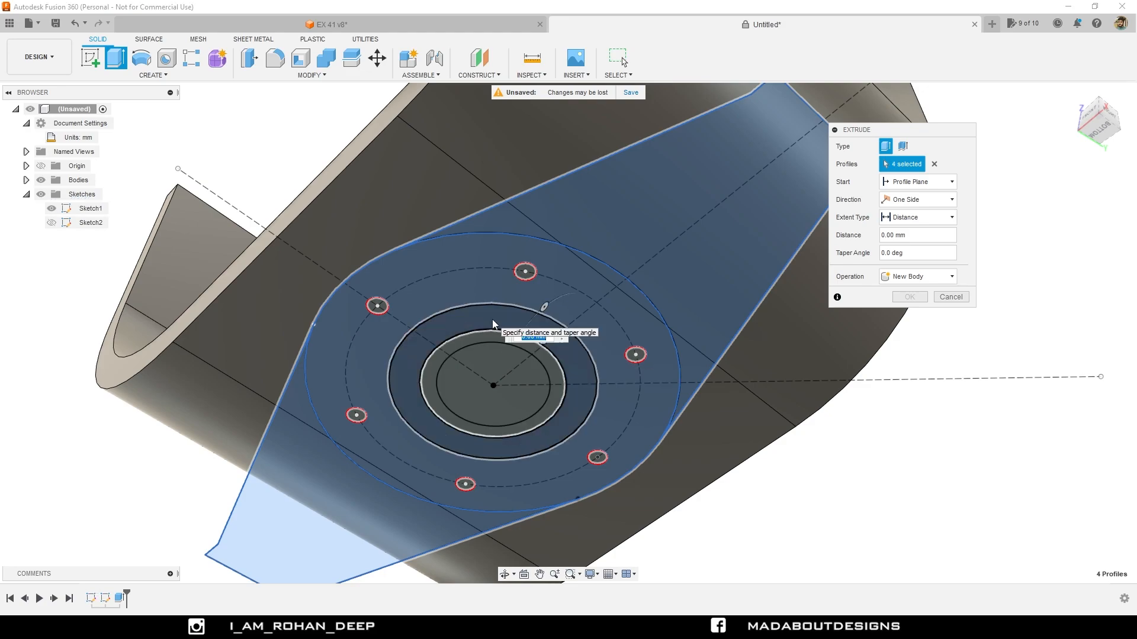
click(492, 324)
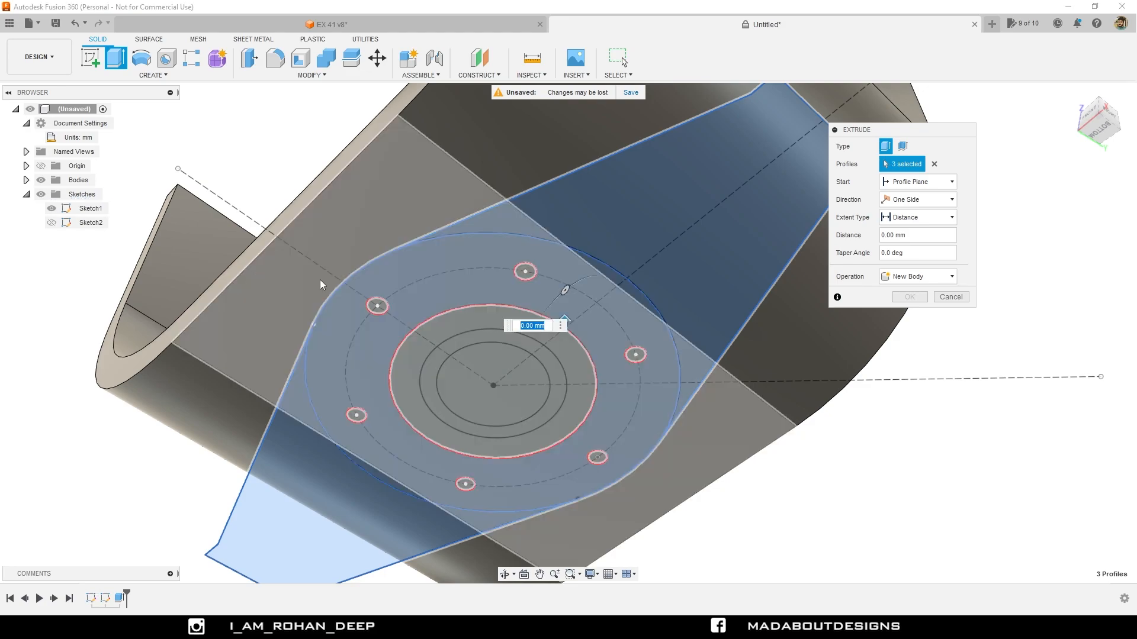
Extend the extrusion of the selected arm and flange profiles 400 mm upward through the U-shaped body
scroll(320, 281, down, 3)
shift+middle_drag(424, 128, 562, 471)
scroll(562, 471, down, 2)
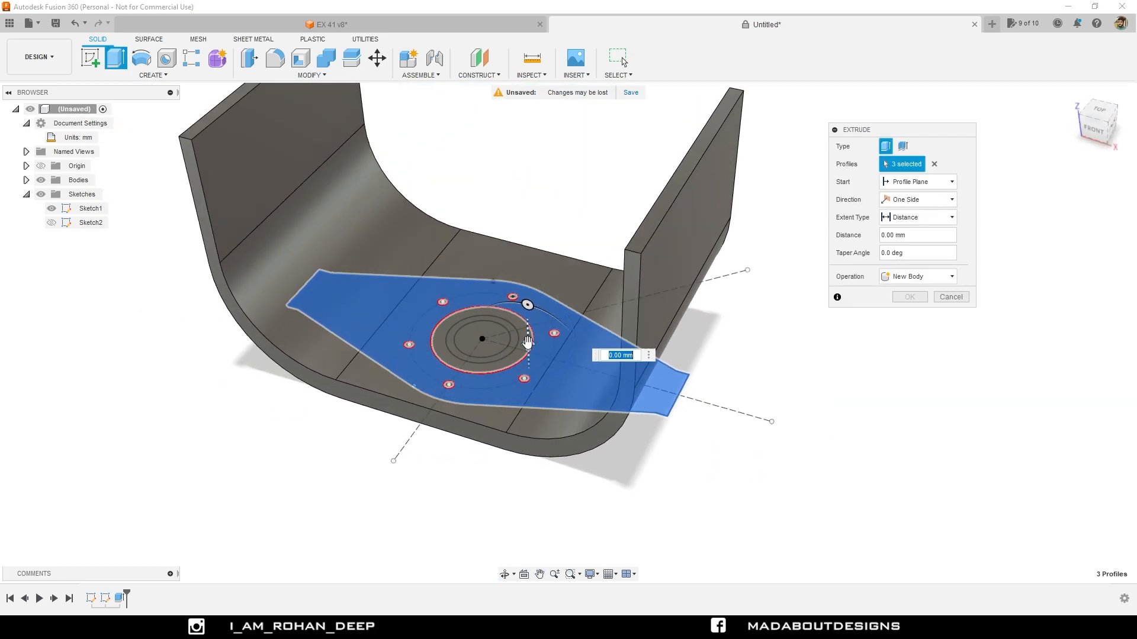
drag(526, 342, 521, 147)
scroll(521, 196, down, 3)
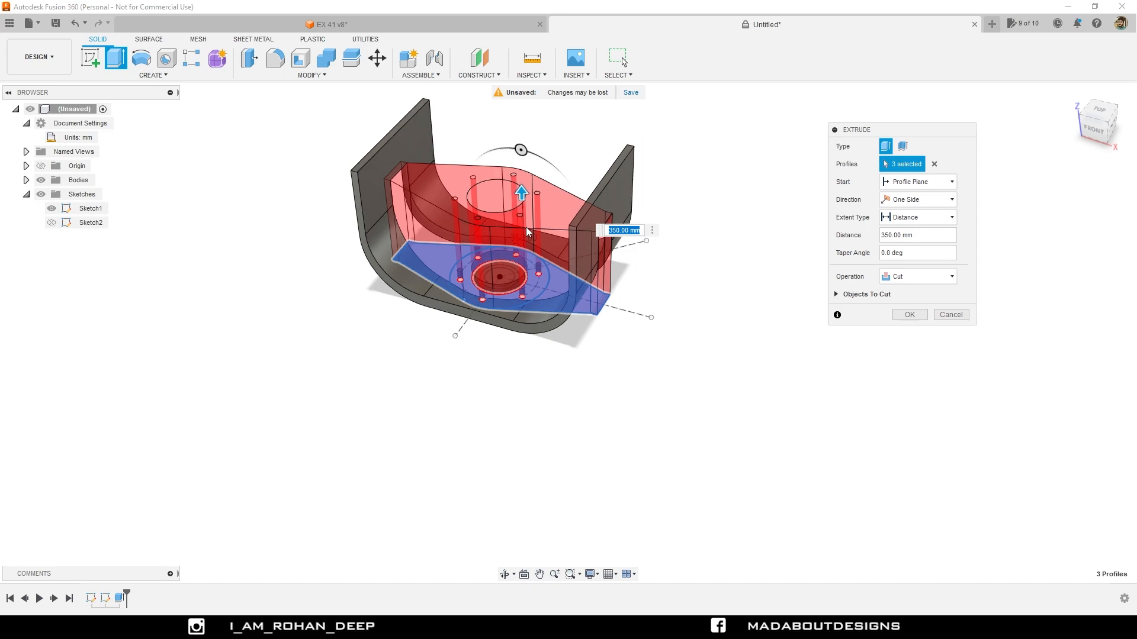
drag(521, 290, 521, 282)
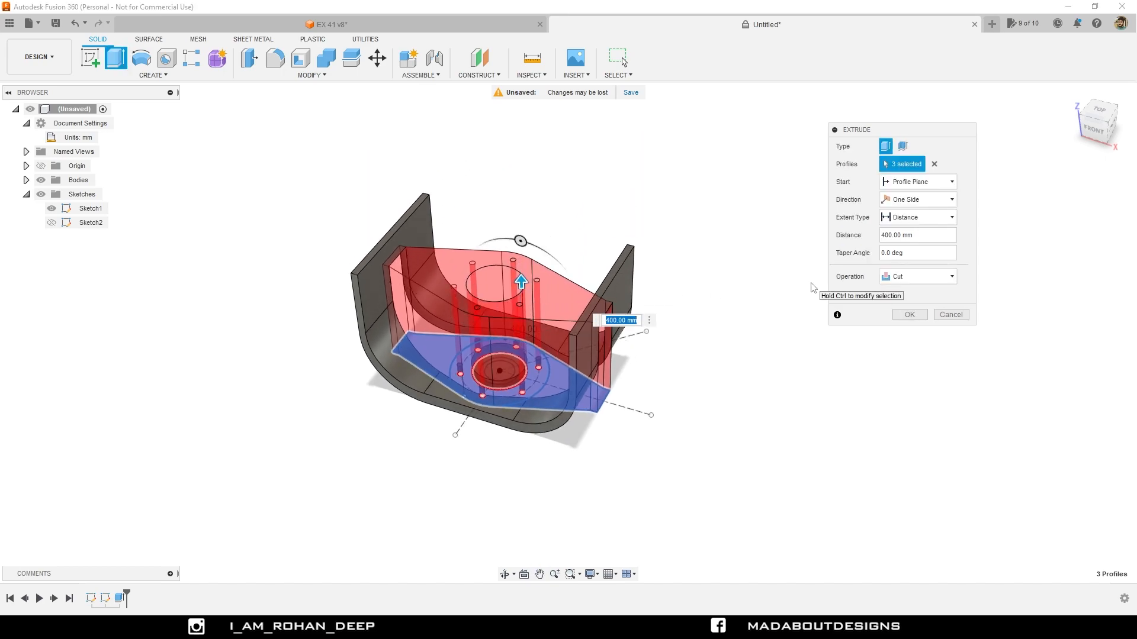
Set the extrusion of the three selected base profiles to Intersect with the U-shaped body, using extent type All
click(917, 277)
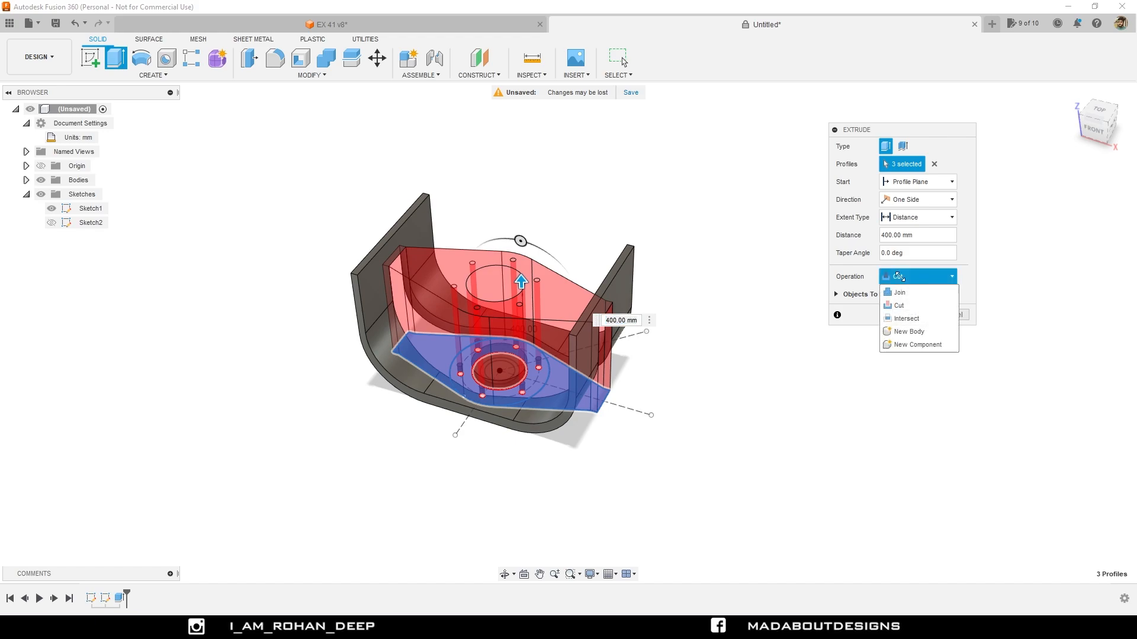
click(922, 319)
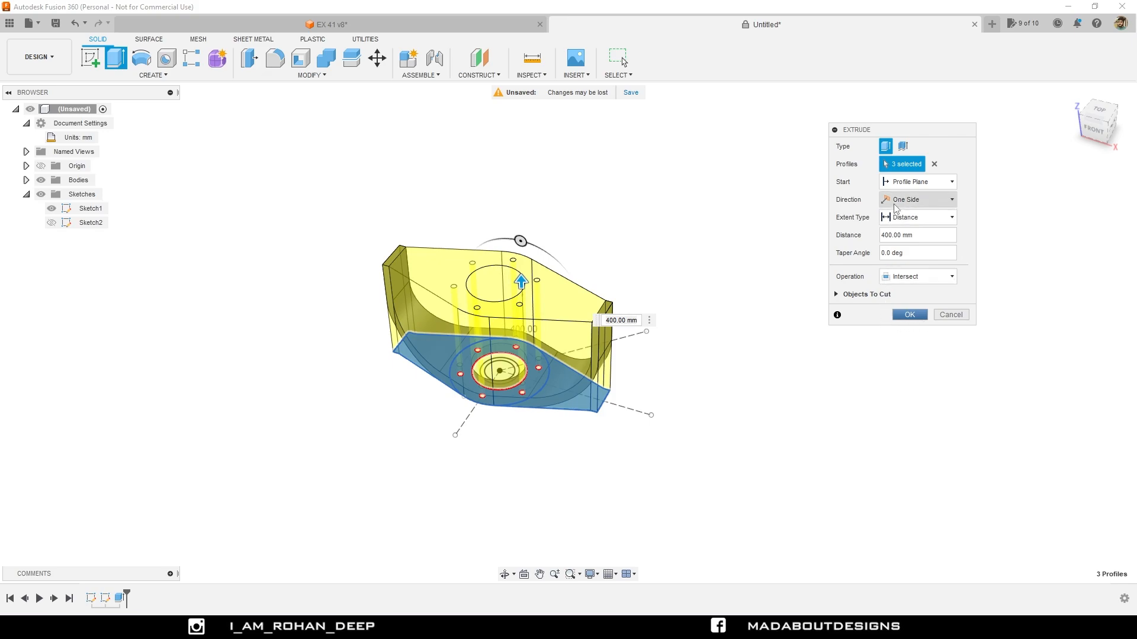
click(902, 218)
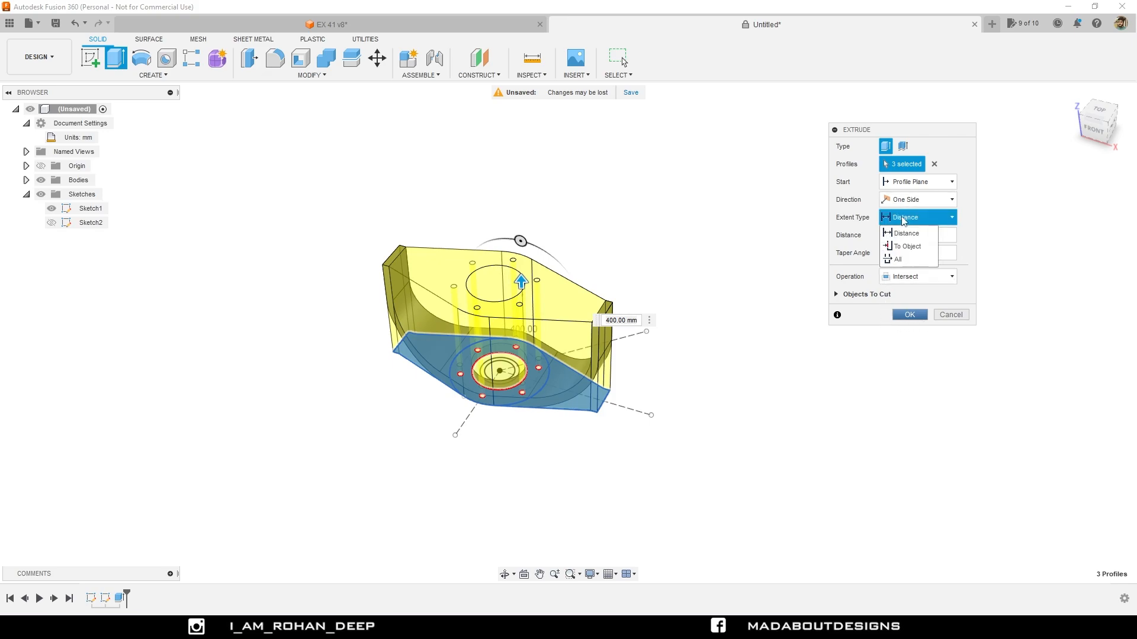
click(916, 260)
shift+middle_drag(728, 365, 718, 347)
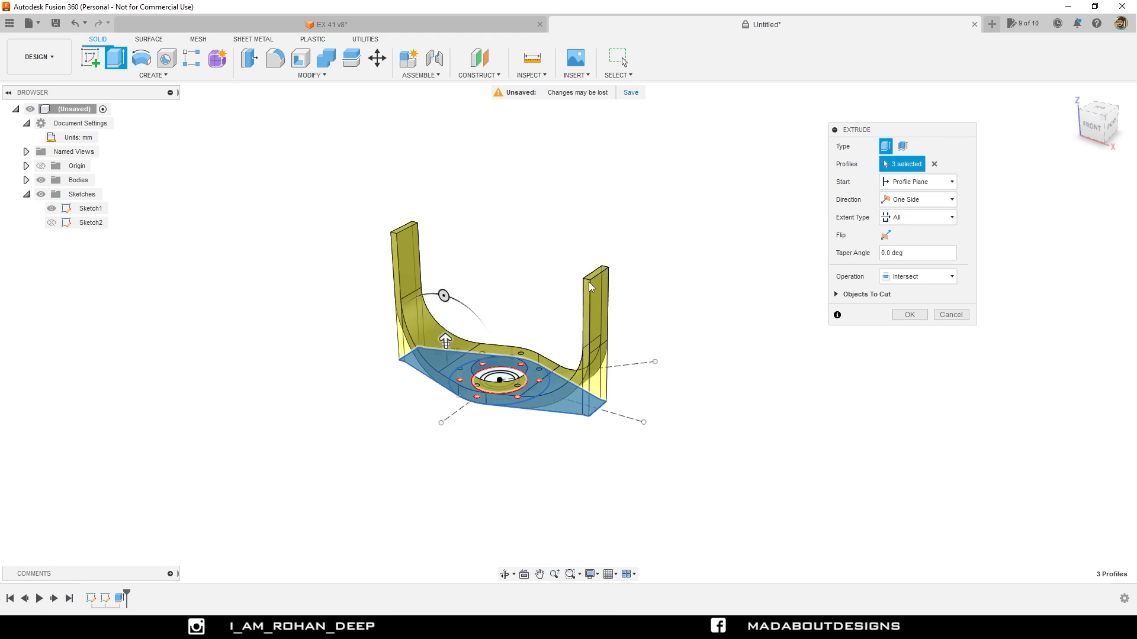
Try the Cut operation on the through-all extrusion of the base profiles
click(900, 276)
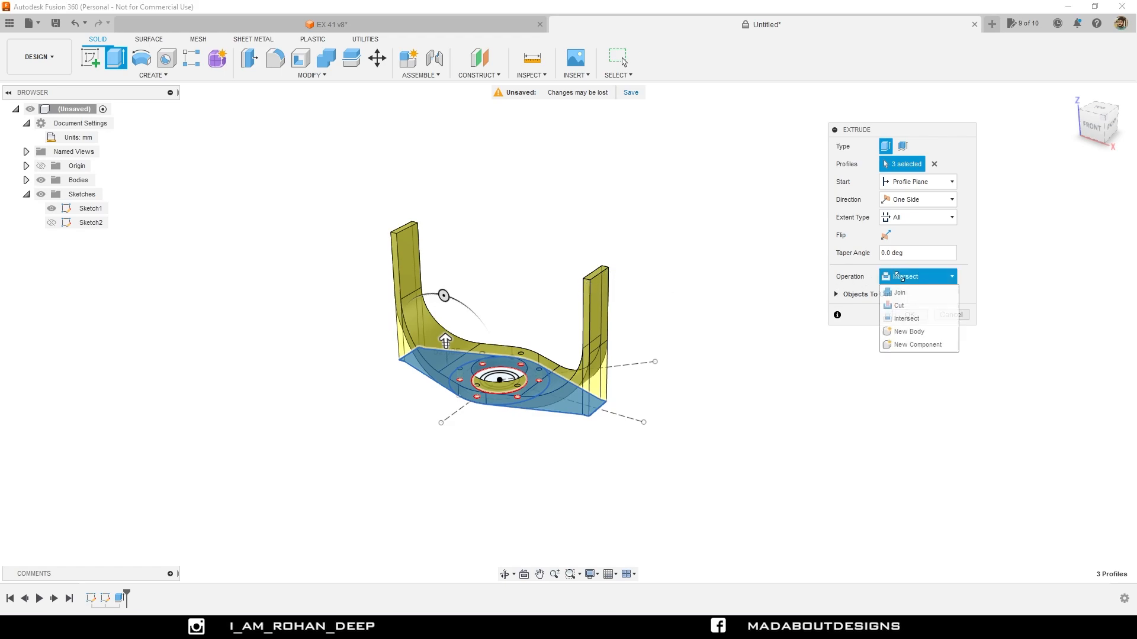
click(899, 306)
shift+middle_drag(740, 335, 693, 320)
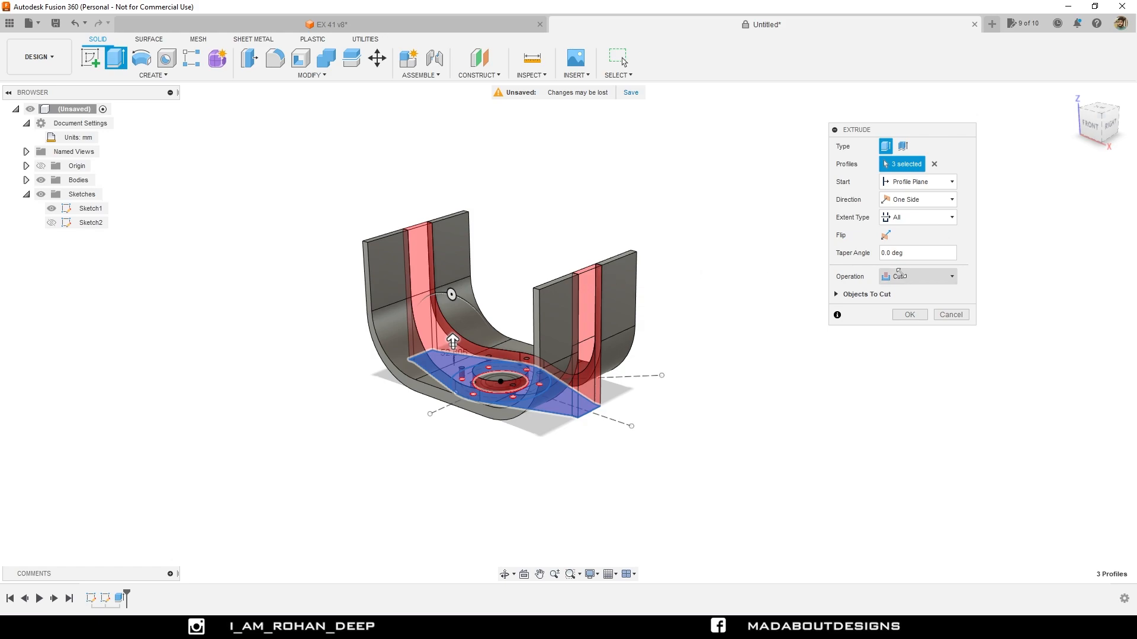
Switch the base profile extrusion to the Intersect operation and complete it
click(899, 275)
click(906, 318)
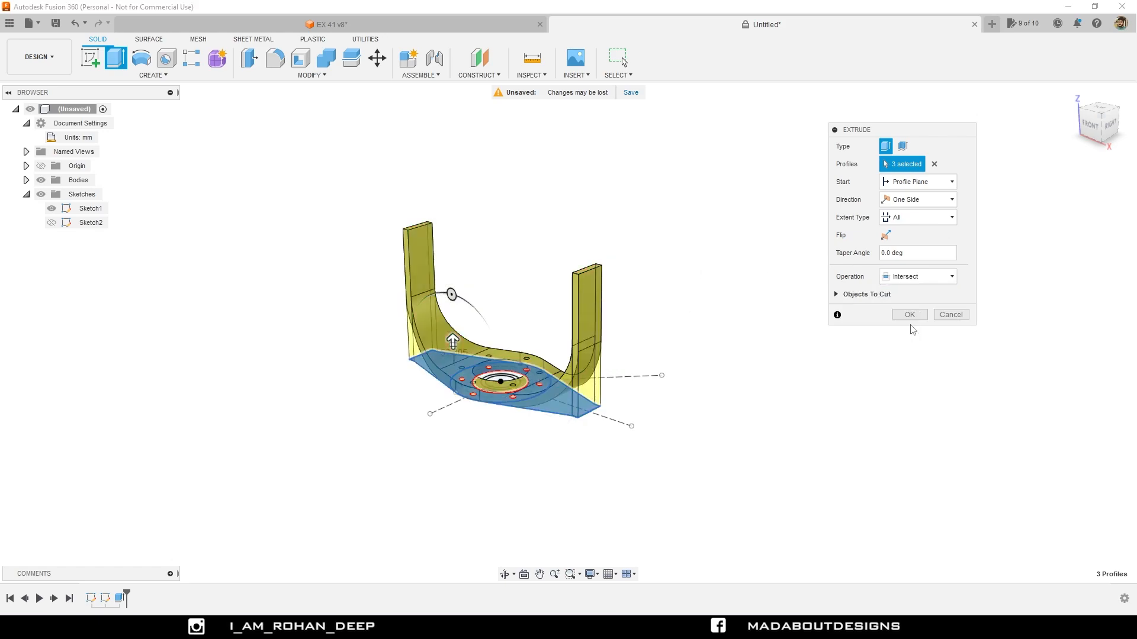
click(908, 314)
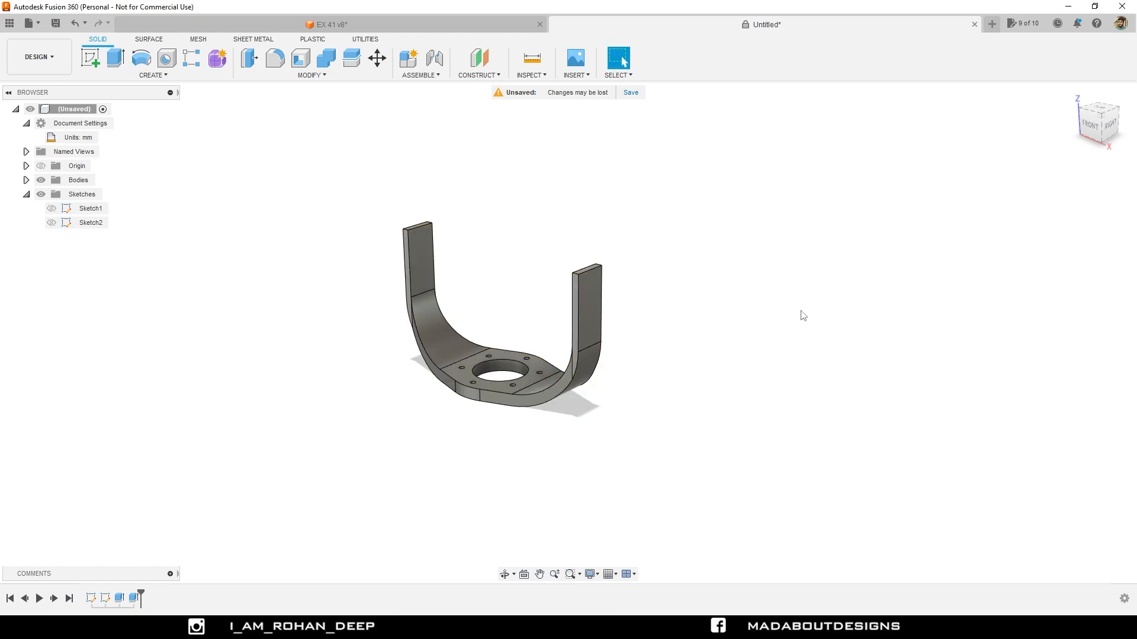
Show Sketch1 beneath the trimmed bracket
shift+middle_drag(628, 313, 700, 363)
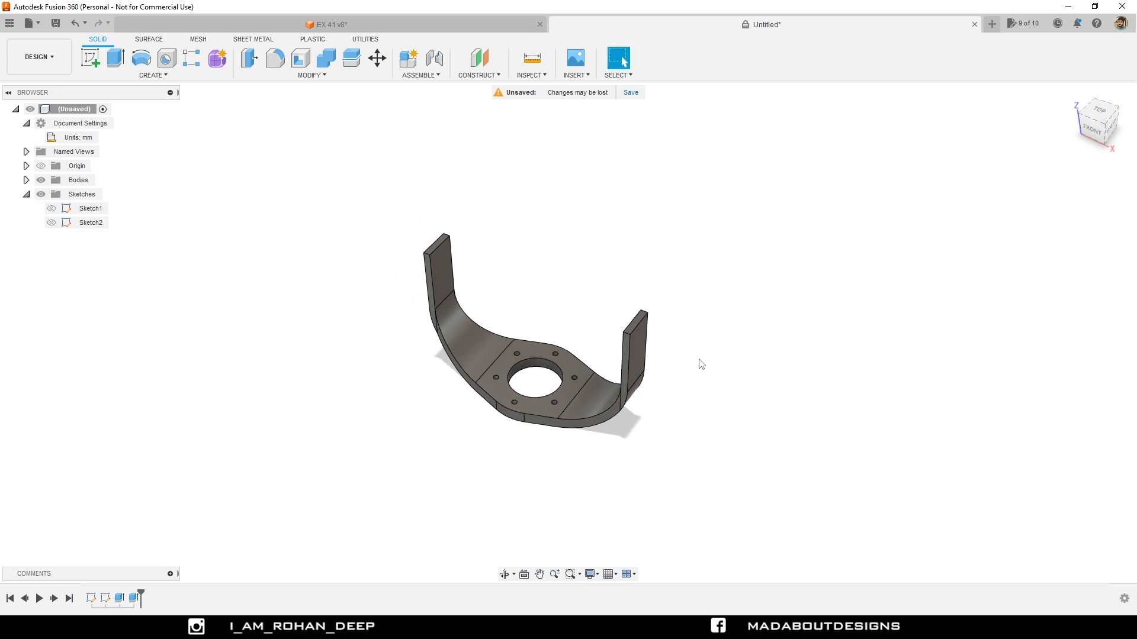
click(51, 208)
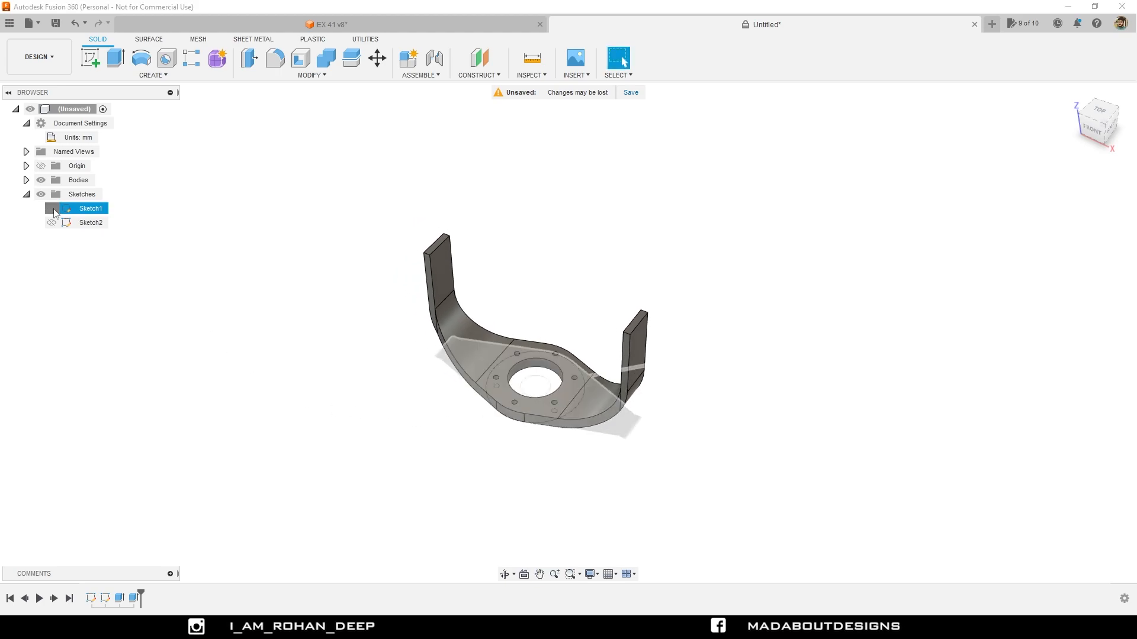
scroll(300, 326, up, 3)
middle_drag(300, 322, 170, 336)
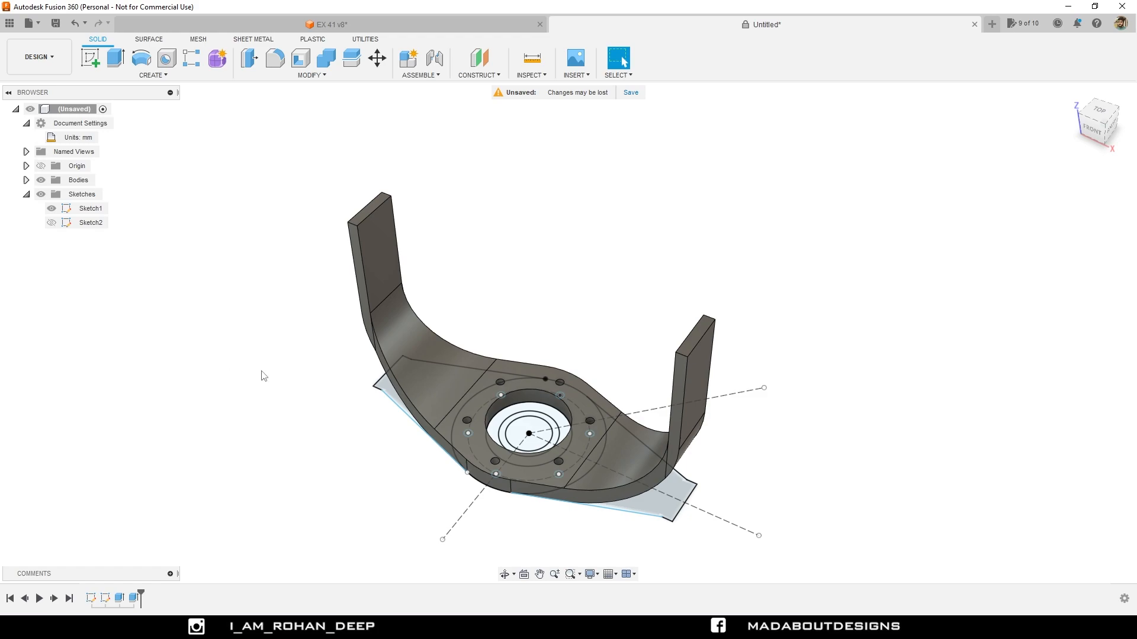
Extrude the outer ring profile inside the bracket's central hole upward 195 mm and join it to the body
key(e)
scroll(424, 429, up, 2)
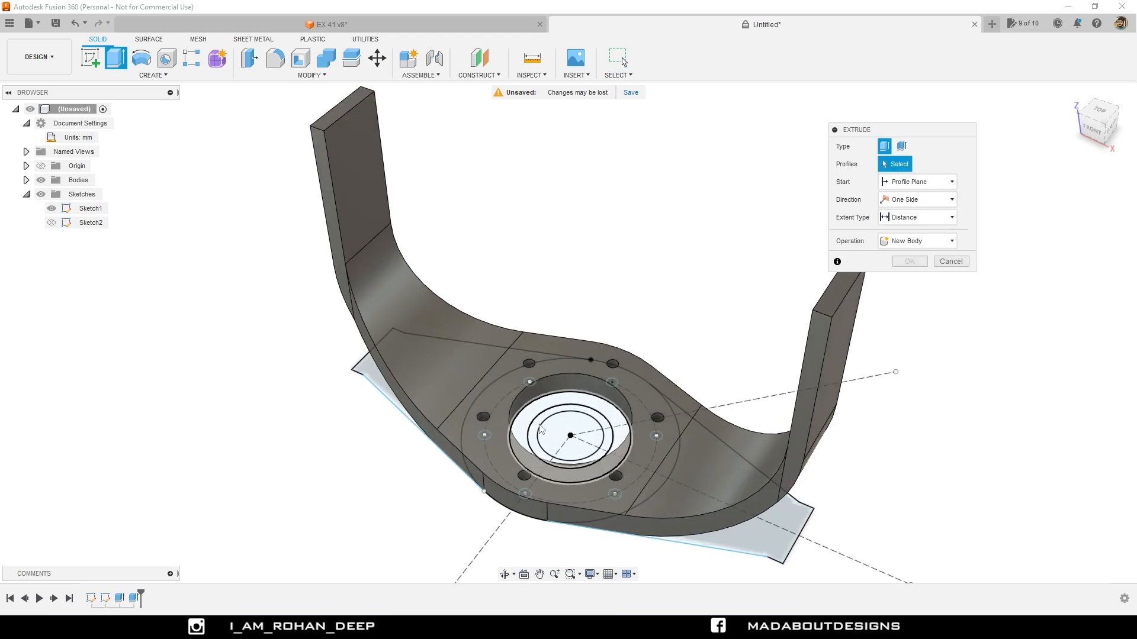
shift+middle_drag(528, 430, 553, 365)
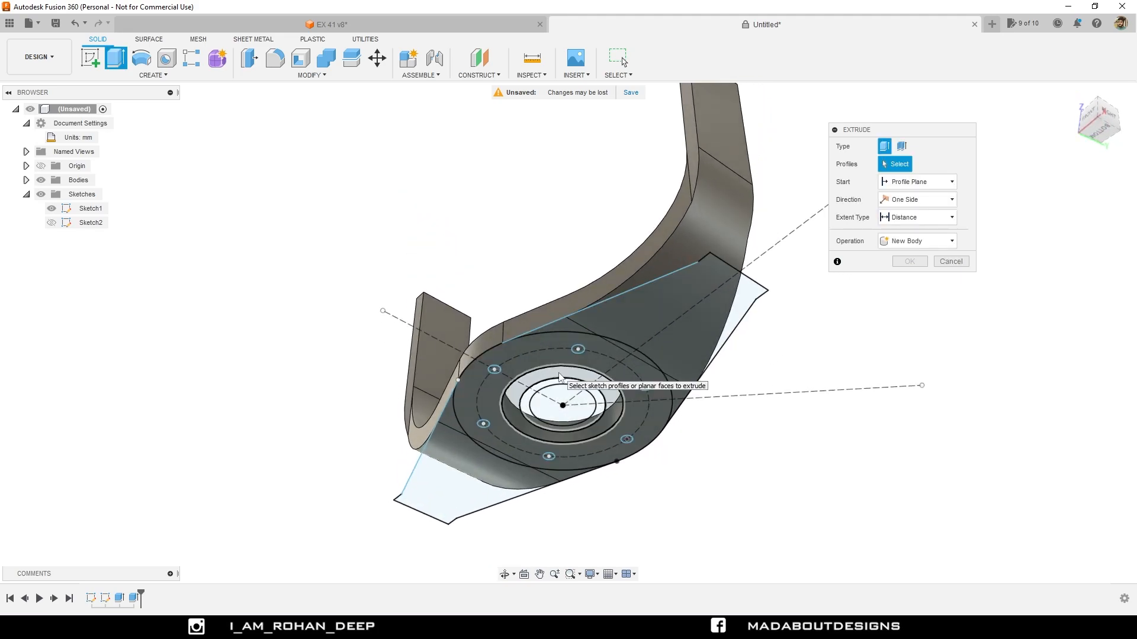
click(560, 377)
shift+middle_drag(523, 251, 569, 311)
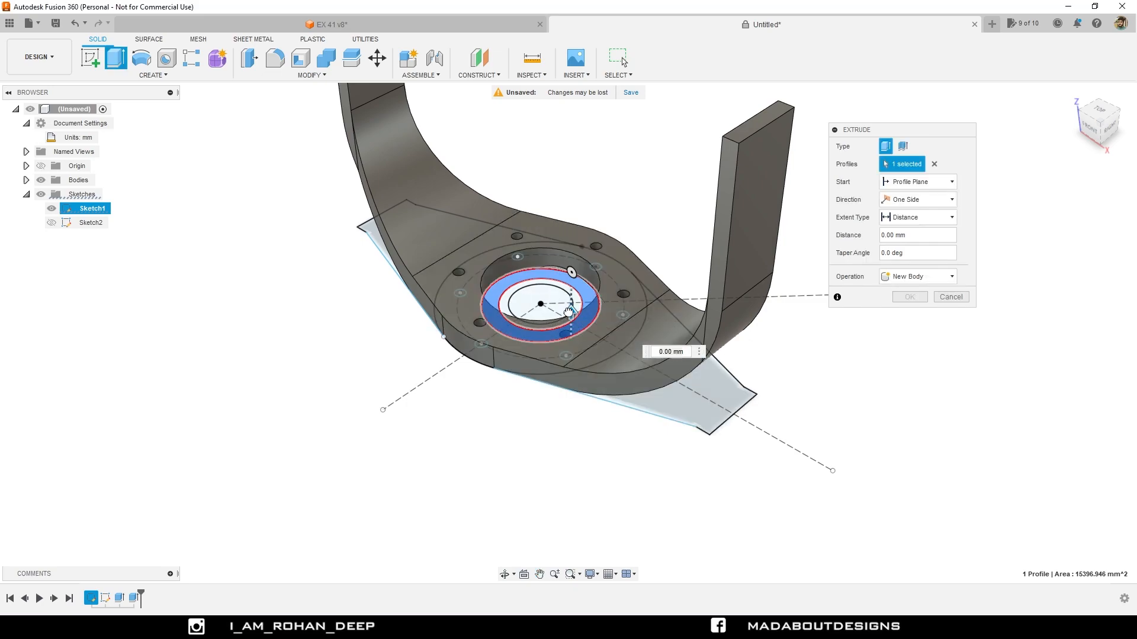
drag(569, 311, 571, 274)
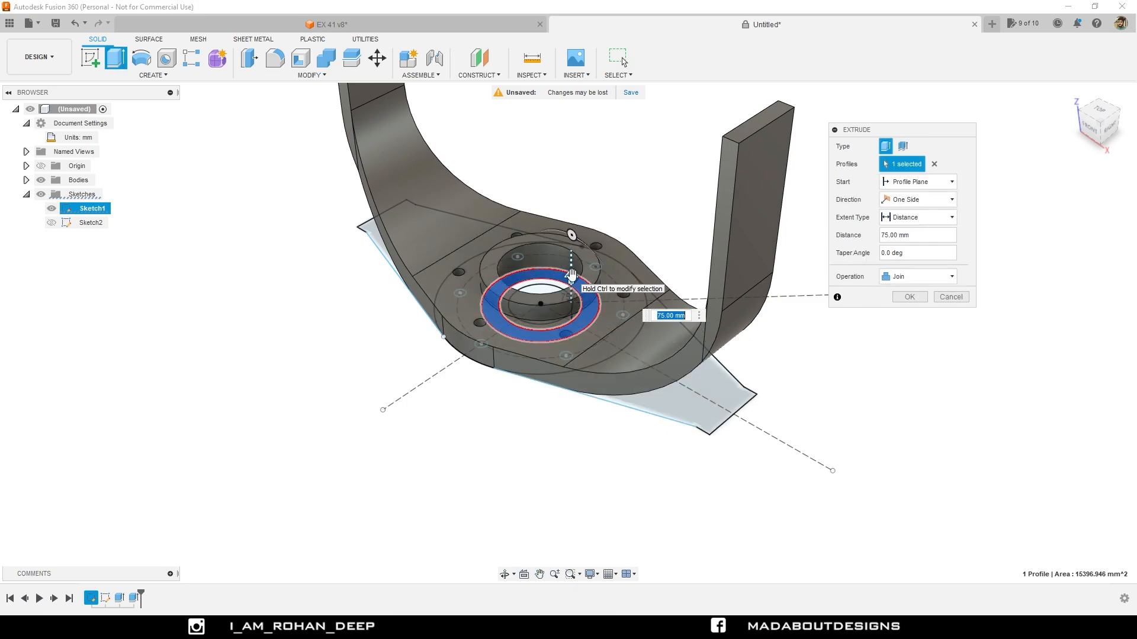
text(195)
key(Return)
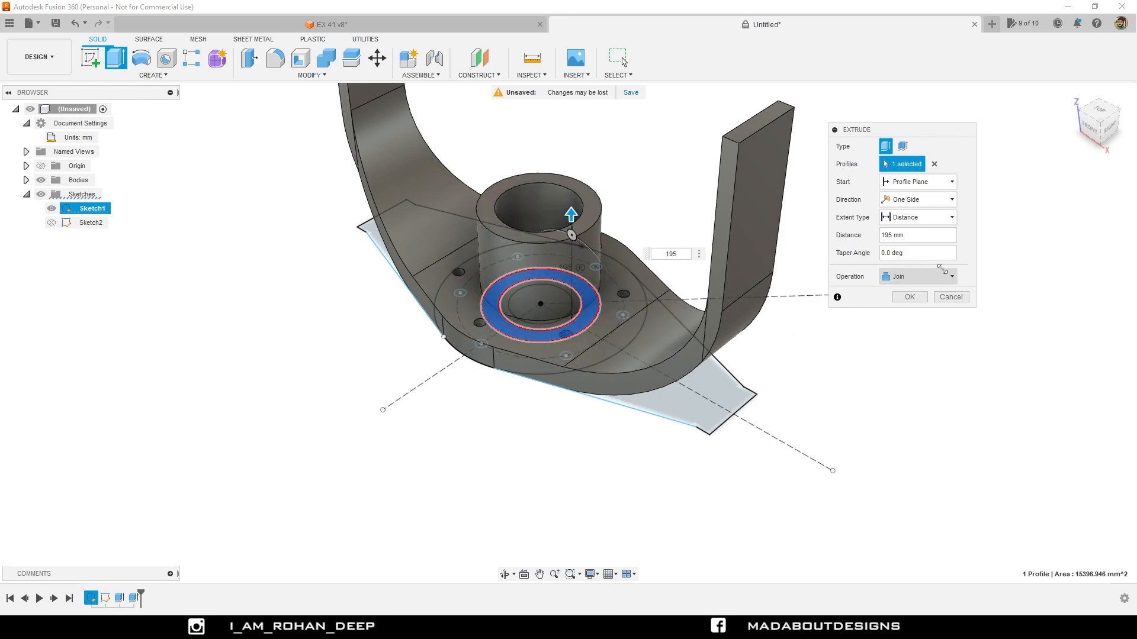
click(909, 297)
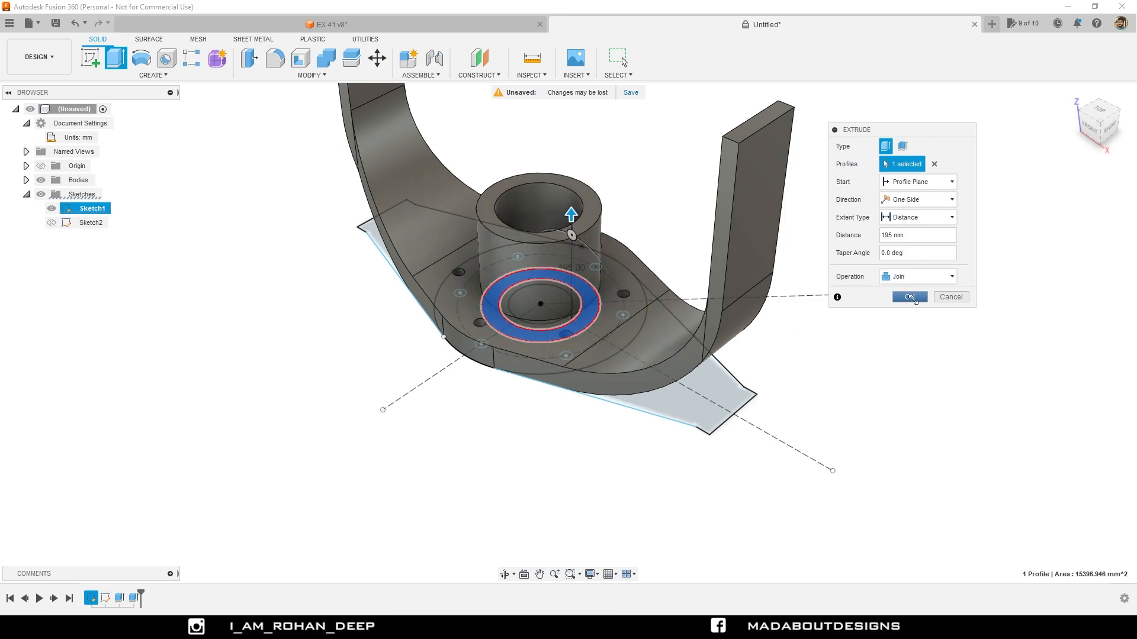
Extrude the narrow inner ring profile of Sketch1 160 mm upward inside the boss, joined to the body
right_click(911, 348)
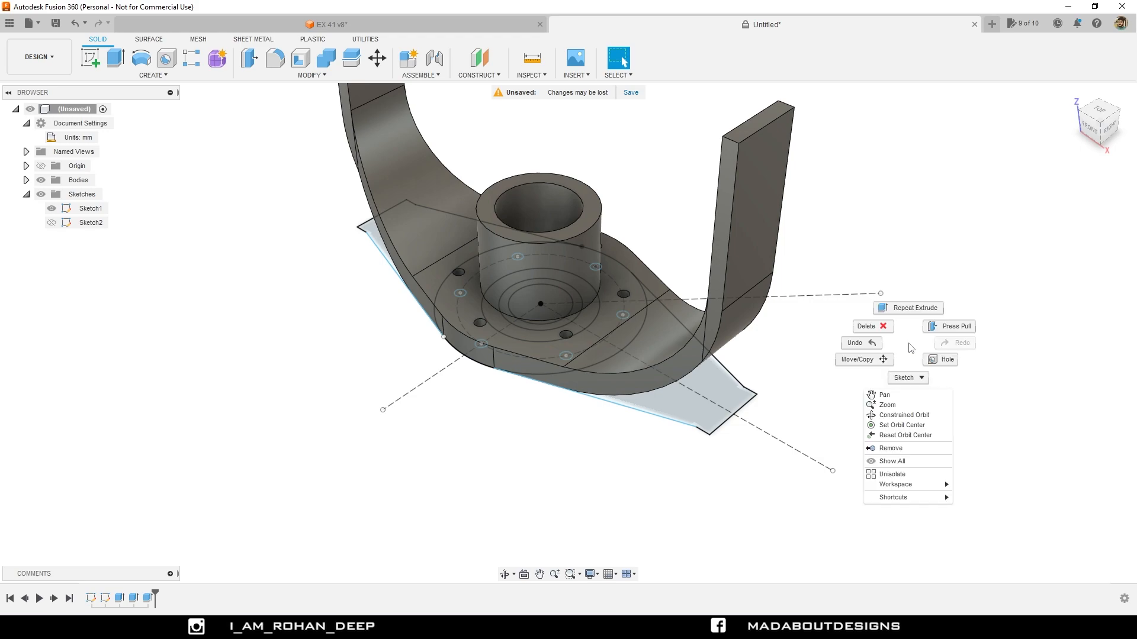
click(911, 315)
shift+middle_drag(820, 414, 751, 289)
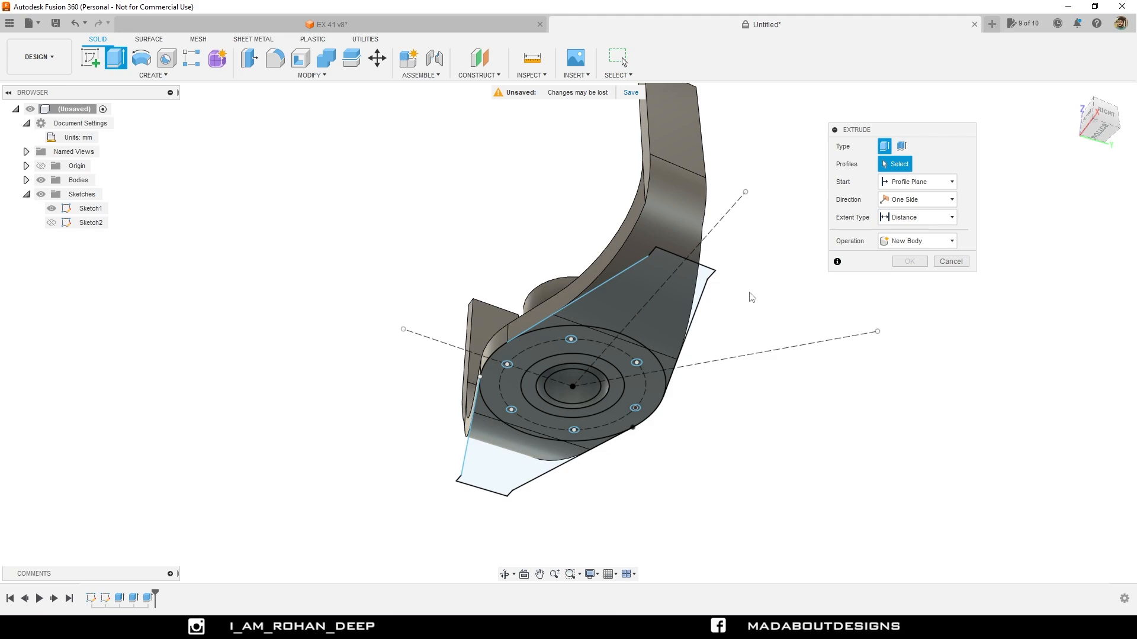
click(605, 397)
shift+middle_drag(636, 392, 706, 483)
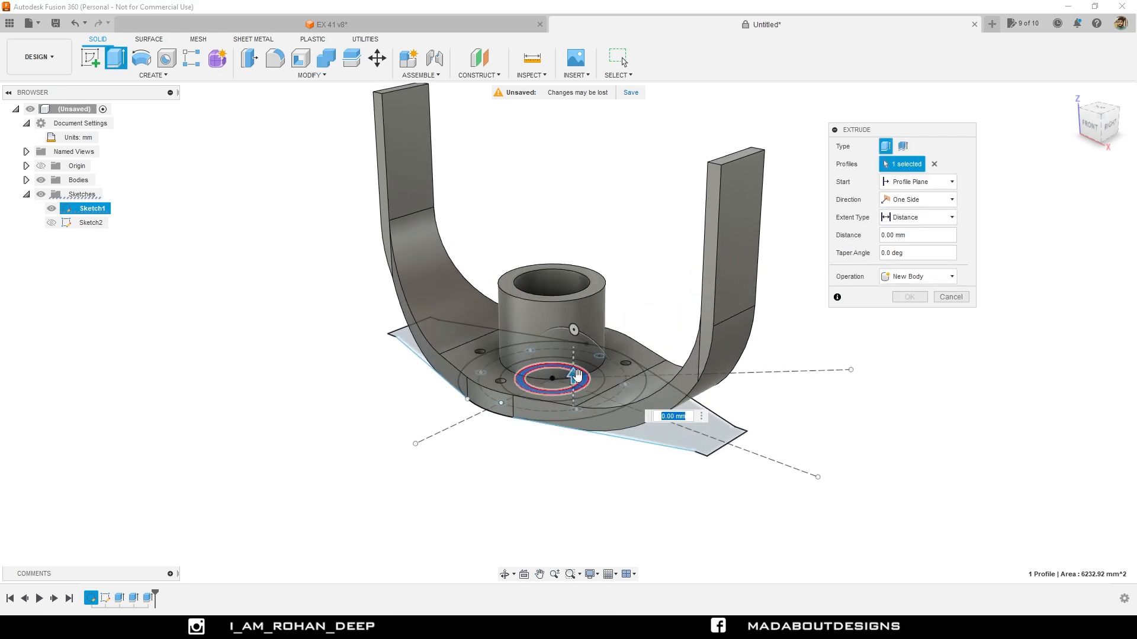
drag(576, 374, 573, 327)
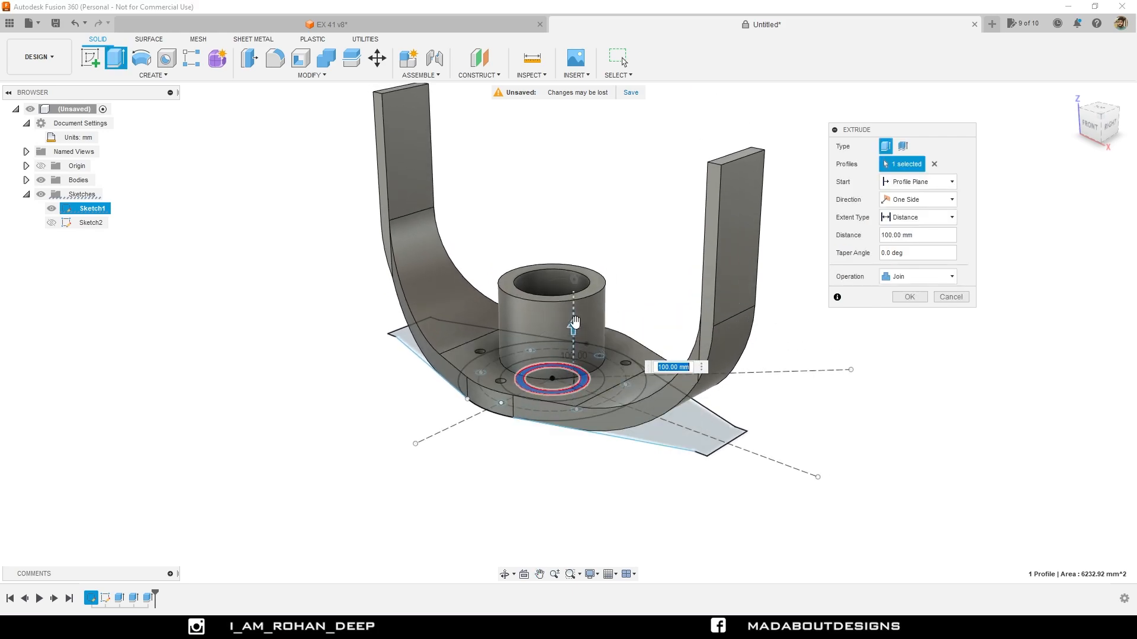
shift+middle_drag(599, 261, 631, 298)
drag(576, 326, 573, 299)
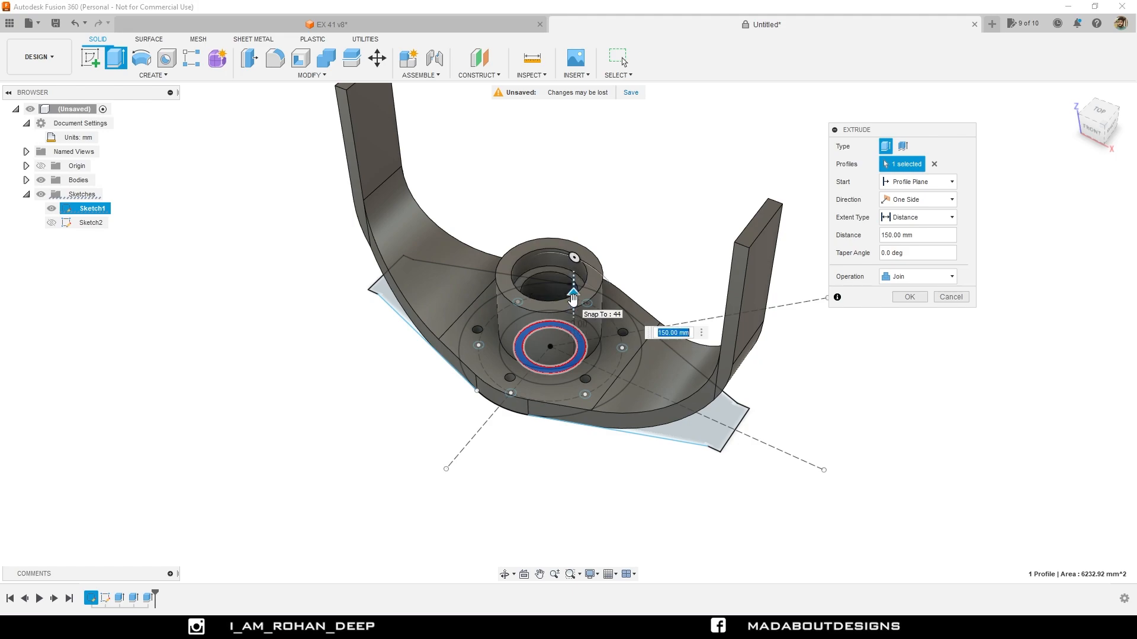
text(160)
key(Return)
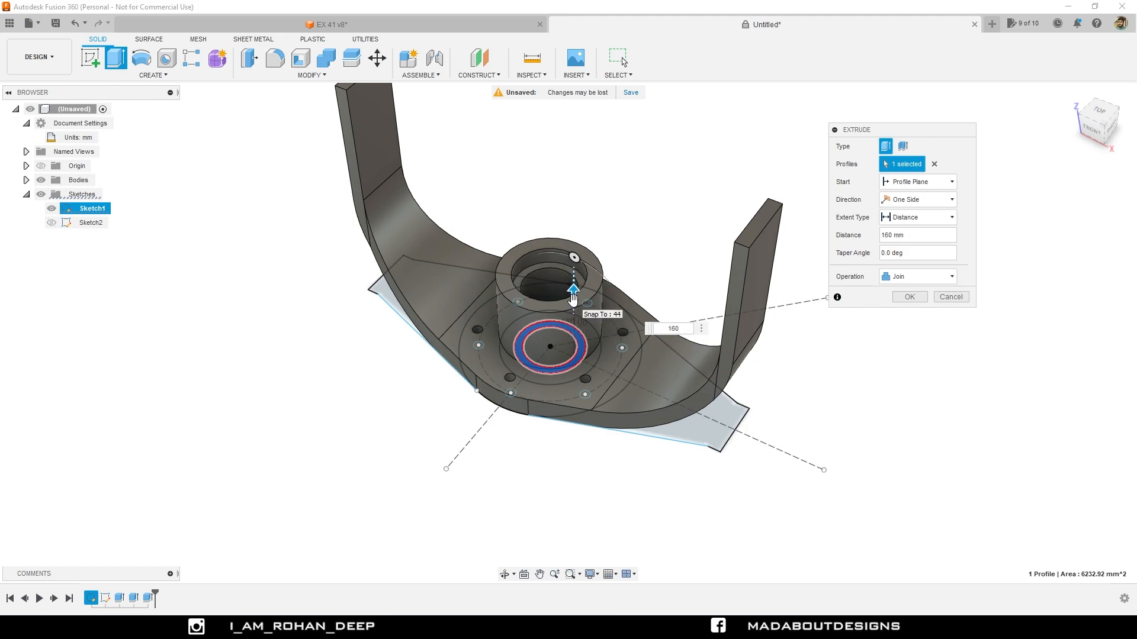
click(916, 298)
Hide Sketch1 and show Sketch2
mouse_move(913, 343)
shift+middle_down()
mouse_move(862, 333)
mouse_move(890, 383)
shift+middle_up()
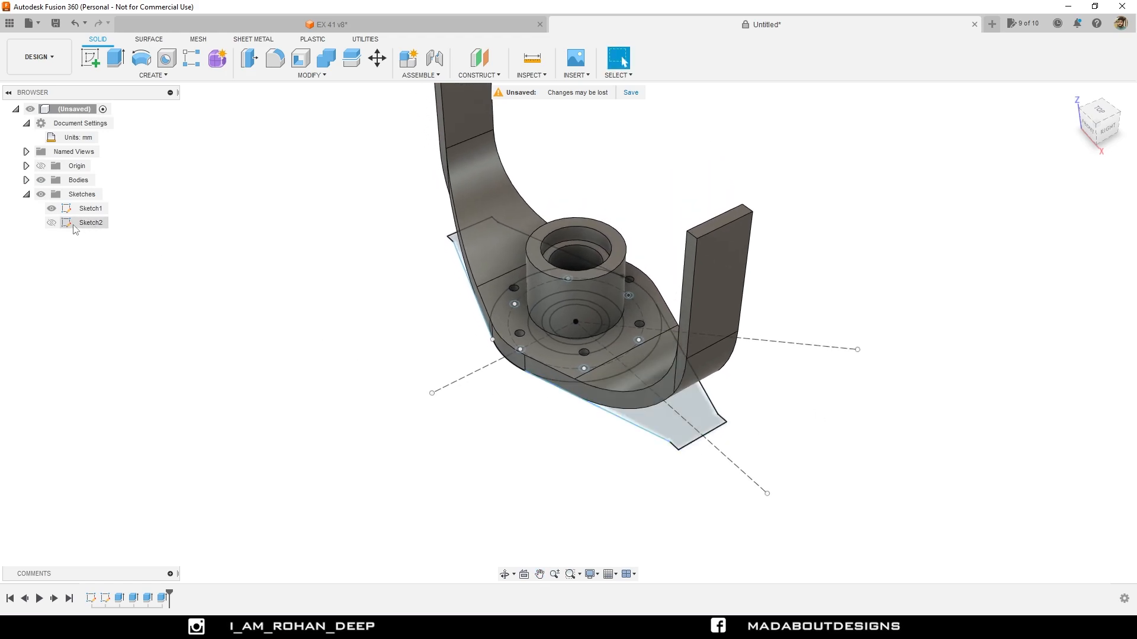
click(51, 209)
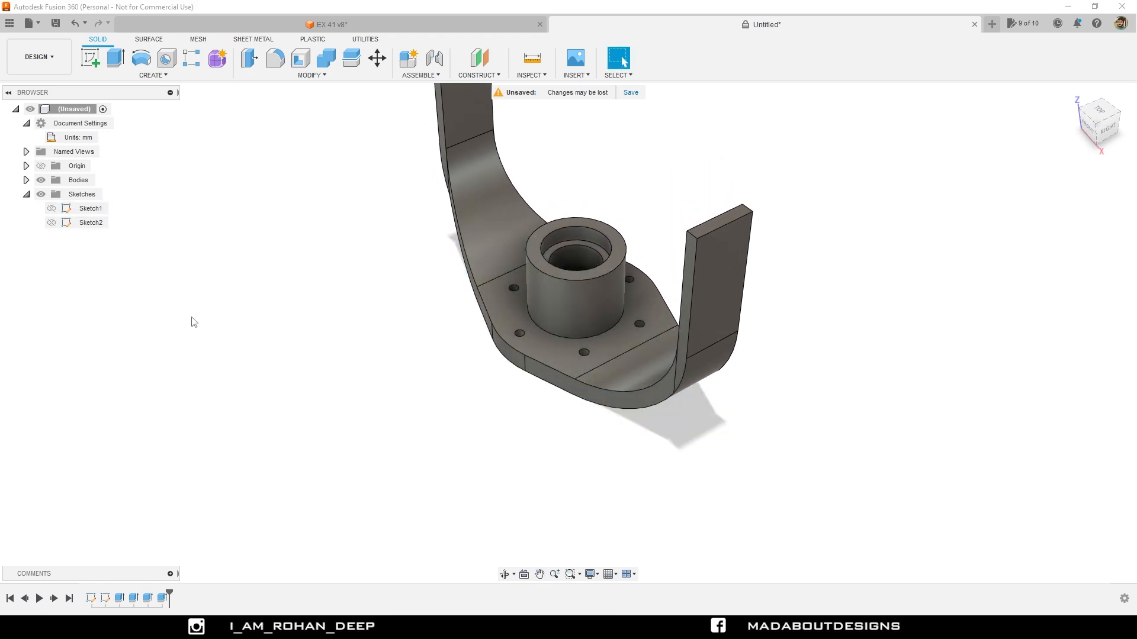
click(51, 222)
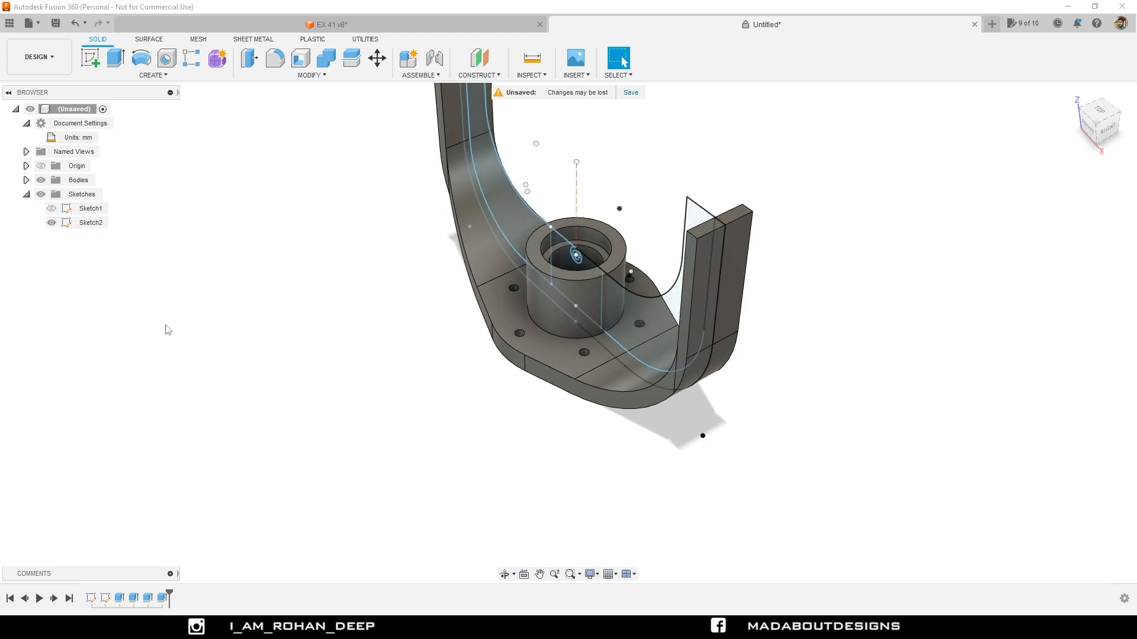
scroll(169, 322, down, 2)
mouse_move(175, 322)
shift+middle_down()
mouse_move(212, 338)
mouse_move(241, 319)
shift+middle_up()
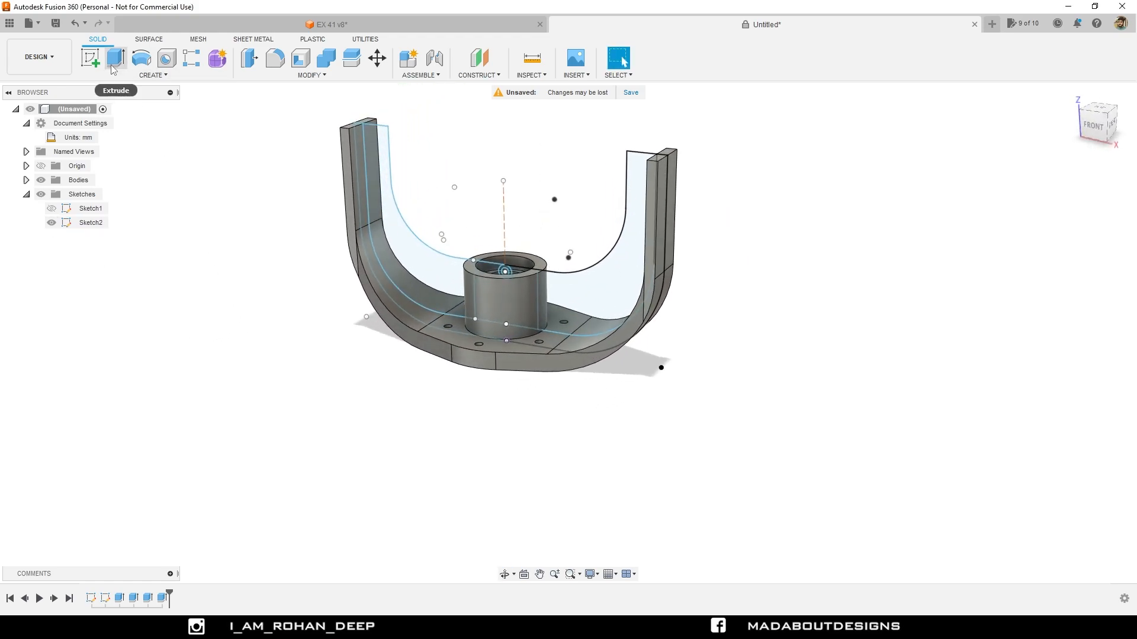
Start an extrusion of the two curved rib profiles on both sides of the boss with a distance of 12.5 mm
key(e)
middle_drag(229, 207, 170, 223)
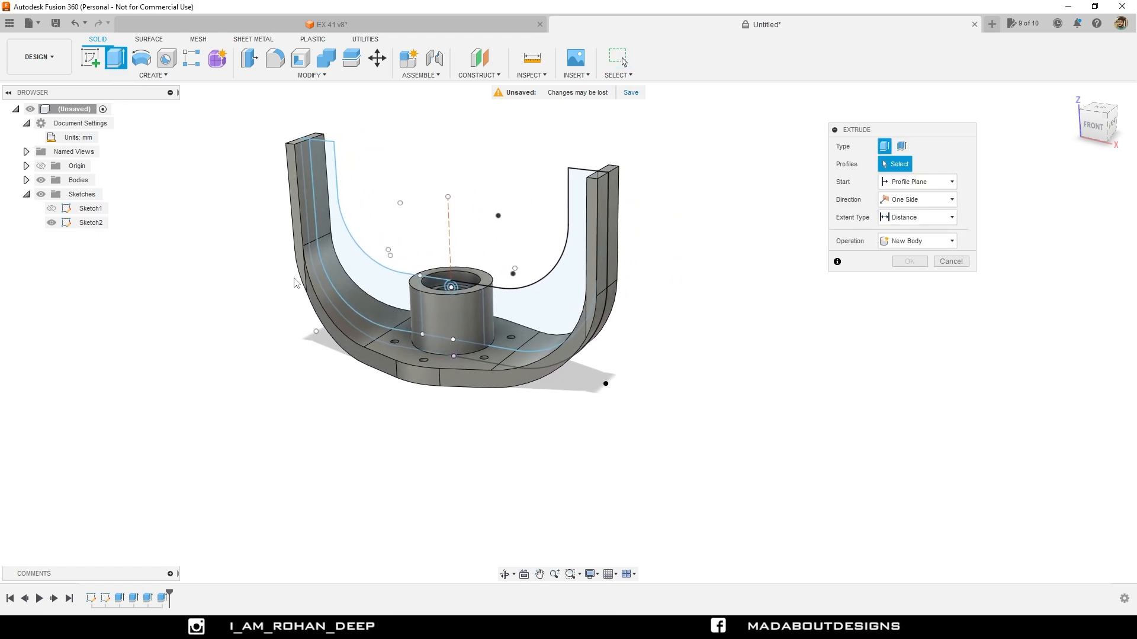
click(350, 278)
click(536, 318)
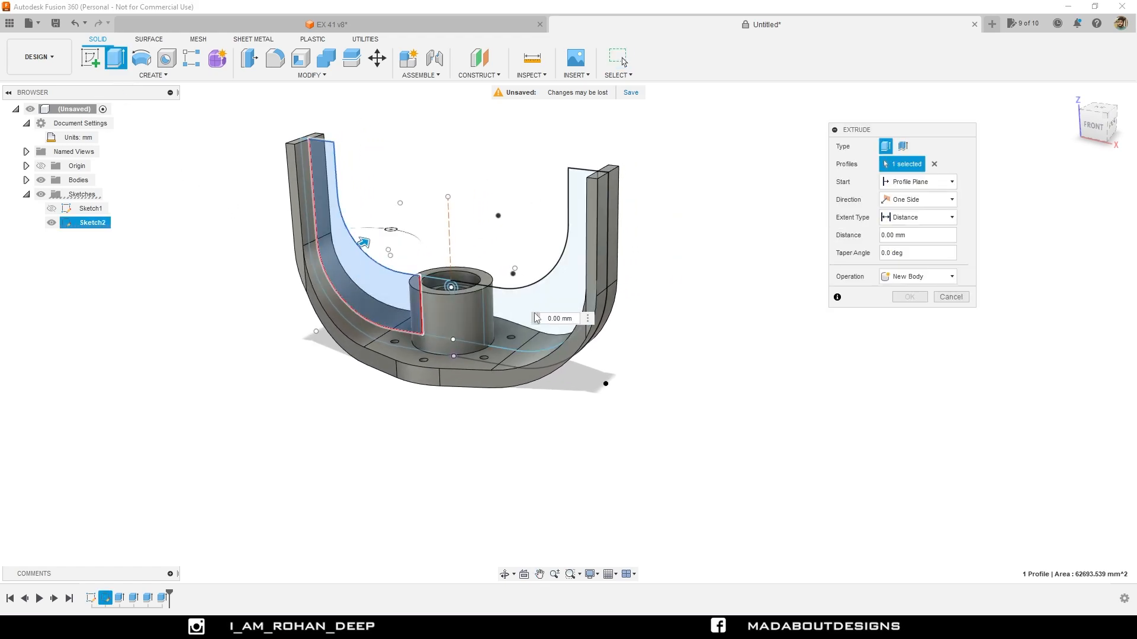
click(520, 304)
shift+middle_drag(520, 304, 534, 288)
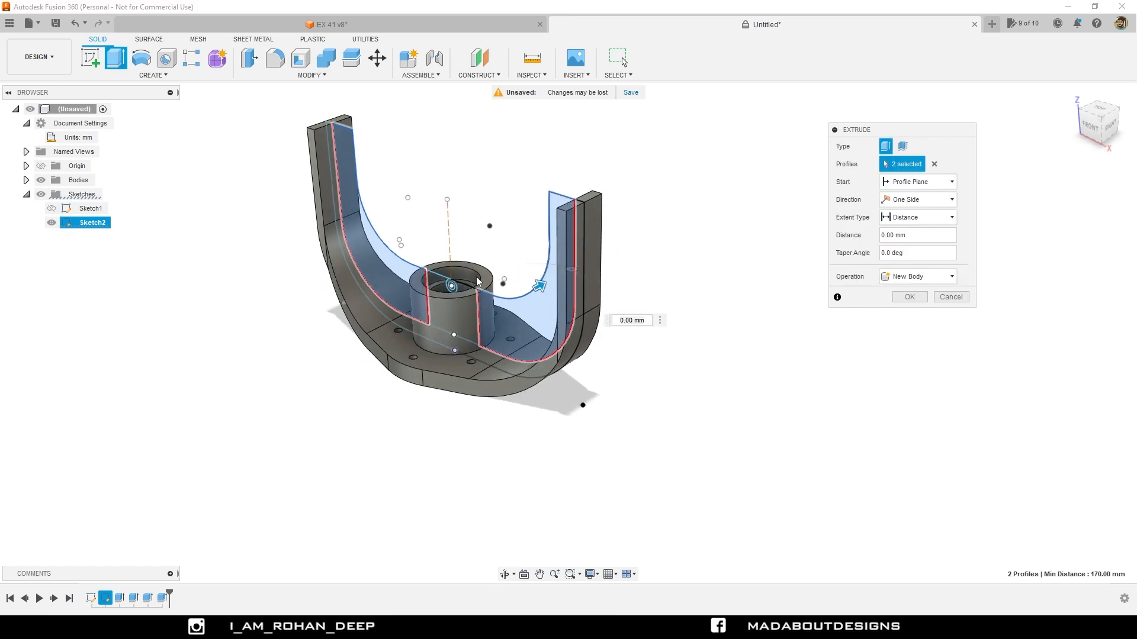
drag(544, 287, 556, 280)
text(12.5)
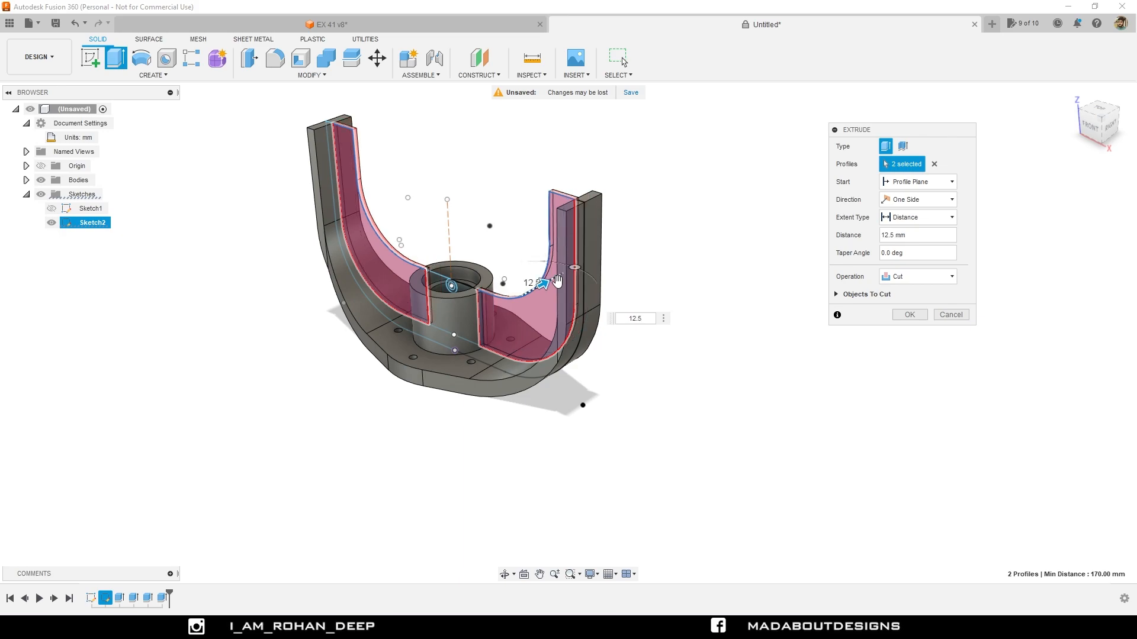
Set the operation of the curved rib extrusion to Join
shift+middle_drag(557, 281, 556, 307)
scroll(554, 271, up, 3)
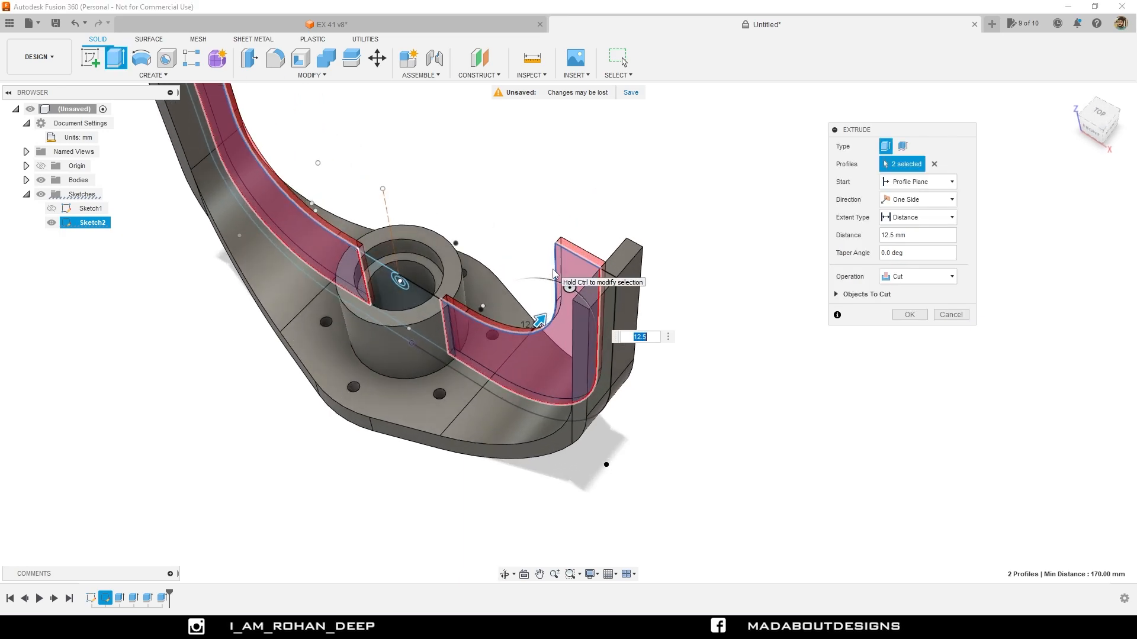
scroll(555, 272, up, 2)
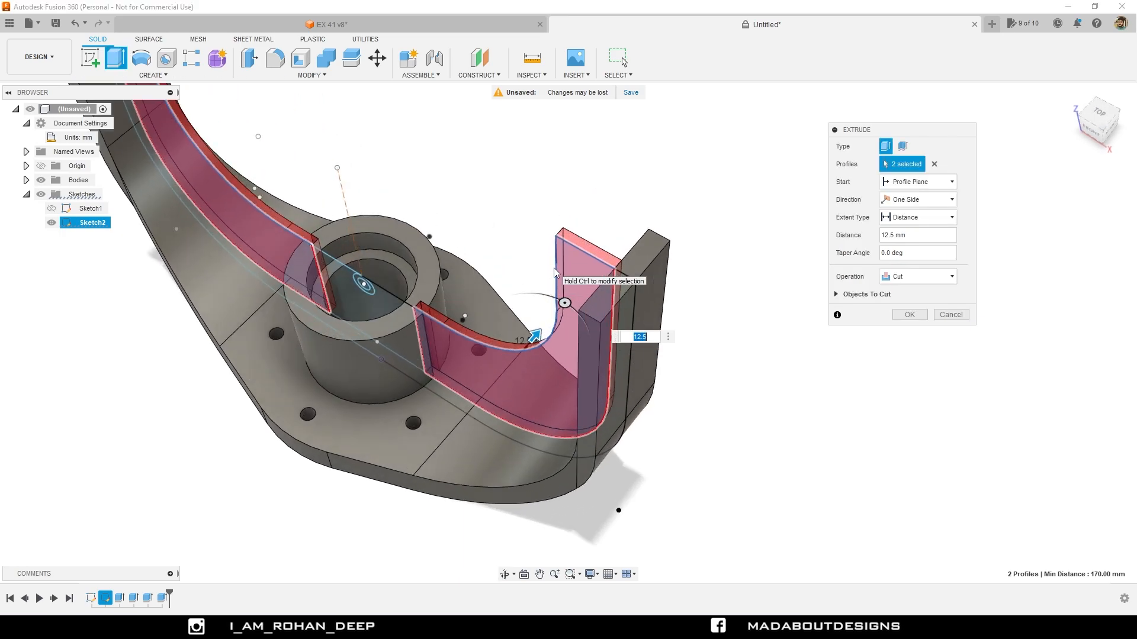
click(942, 277)
click(906, 292)
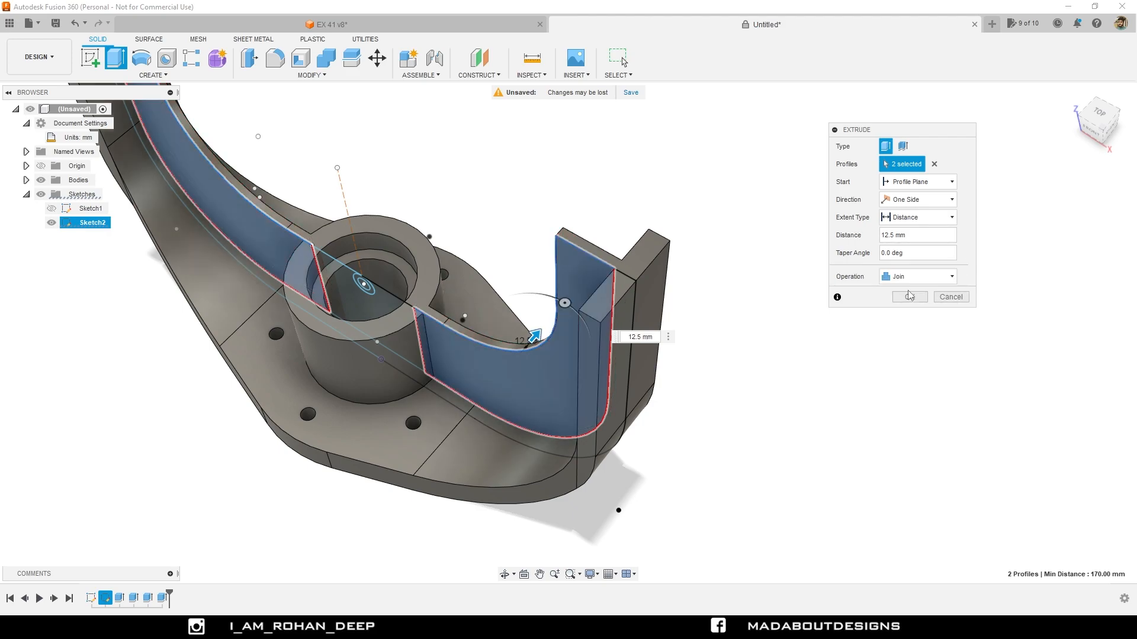
shift+middle_drag(694, 346, 691, 339)
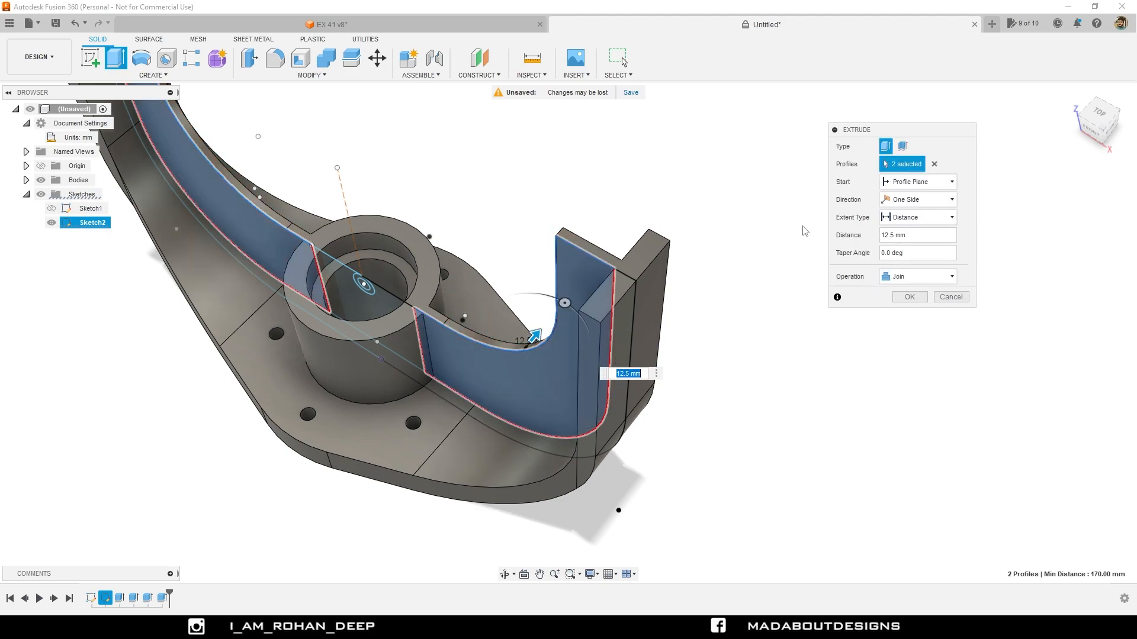
Make the rib extrusion symmetric about the sketch plane with 12.5 mm per side and finish it
click(908, 200)
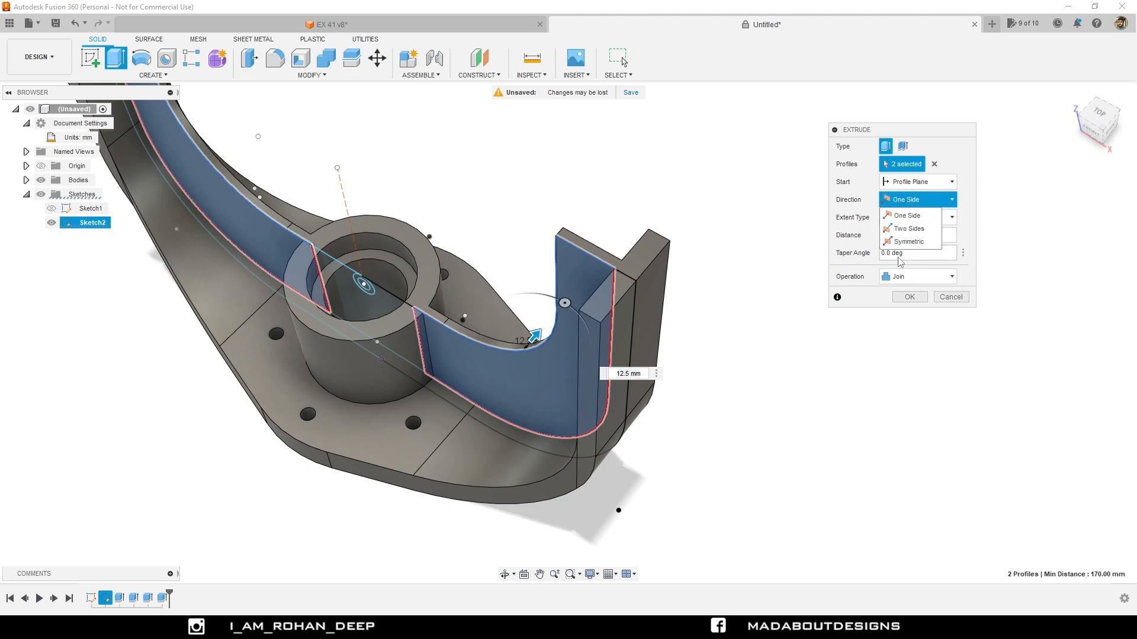
click(904, 242)
scroll(693, 232, up, 2)
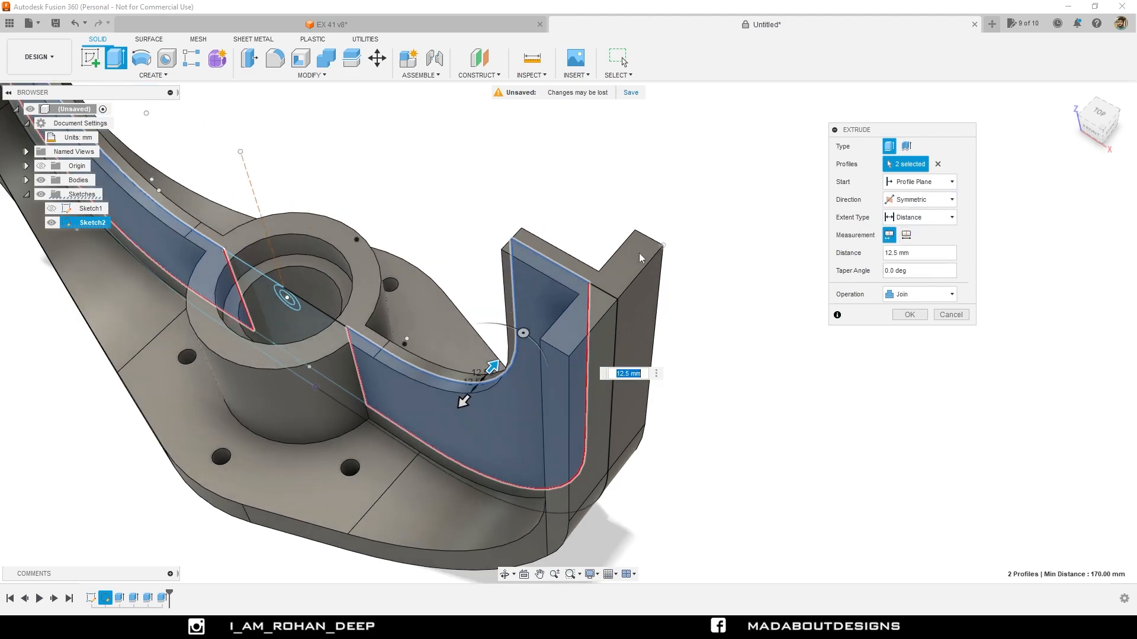
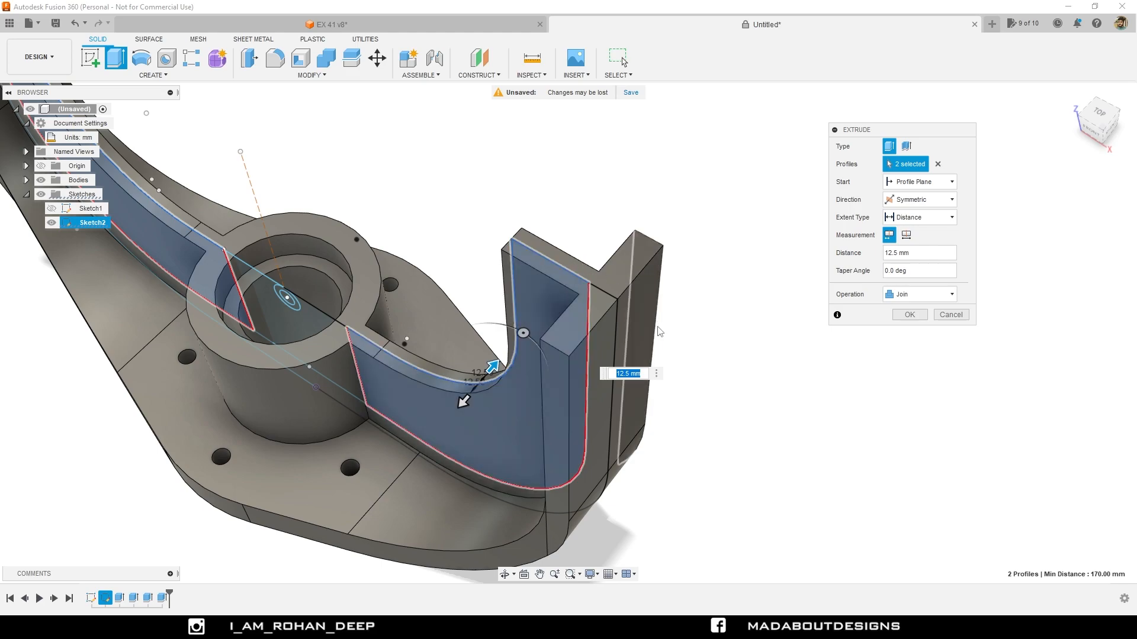
scroll(722, 371, down, 1)
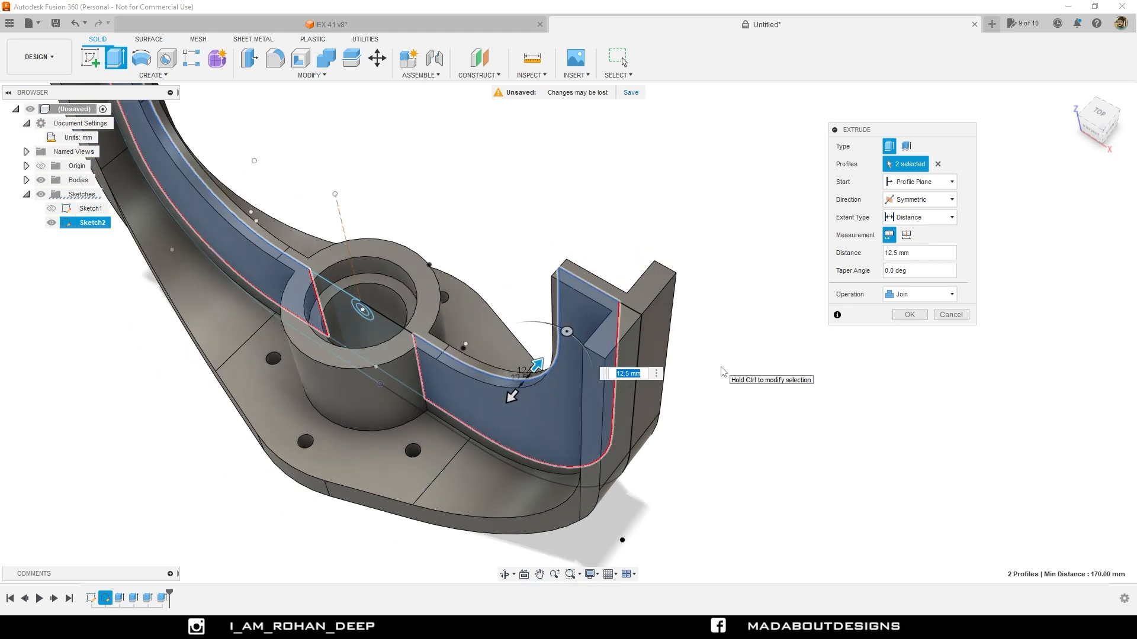
scroll(723, 371, down, 2)
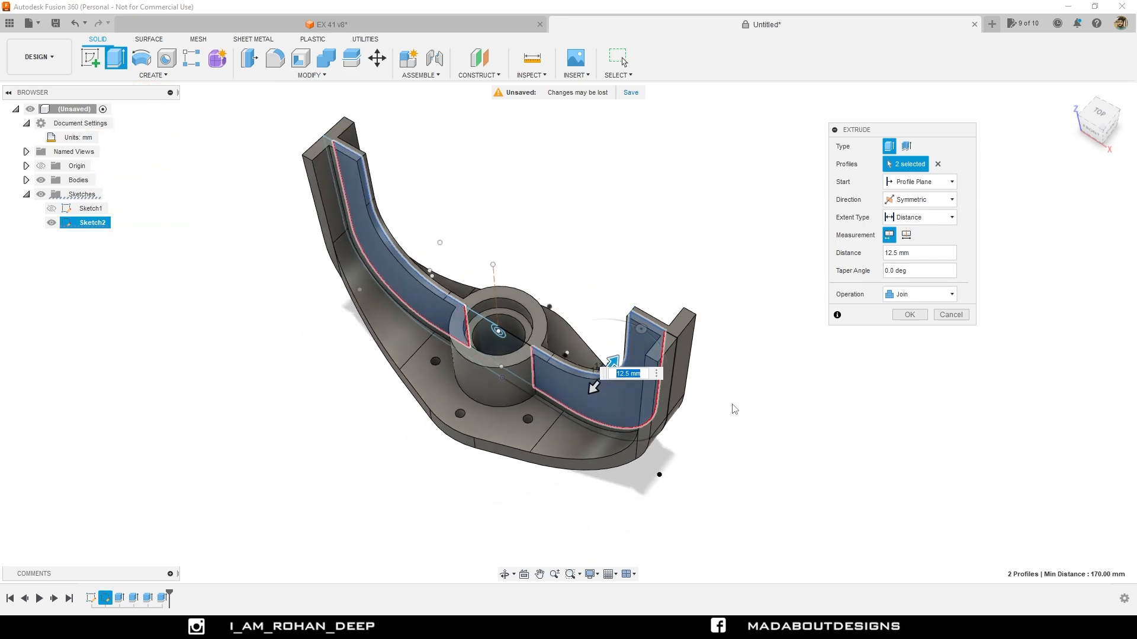
shift+middle_drag(732, 405, 744, 394)
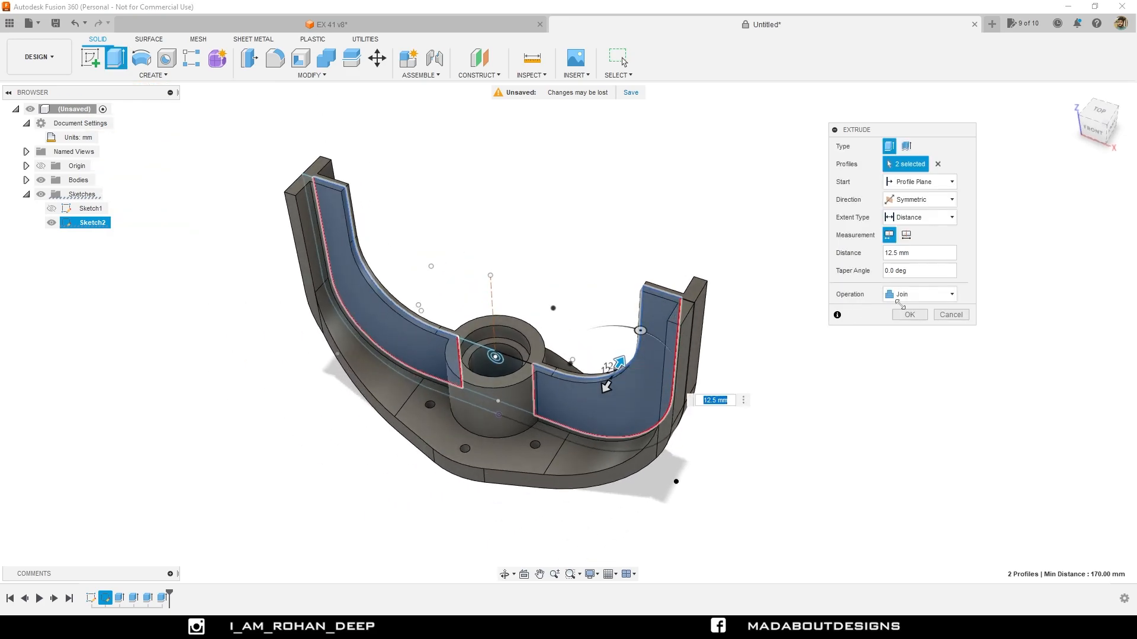
click(901, 318)
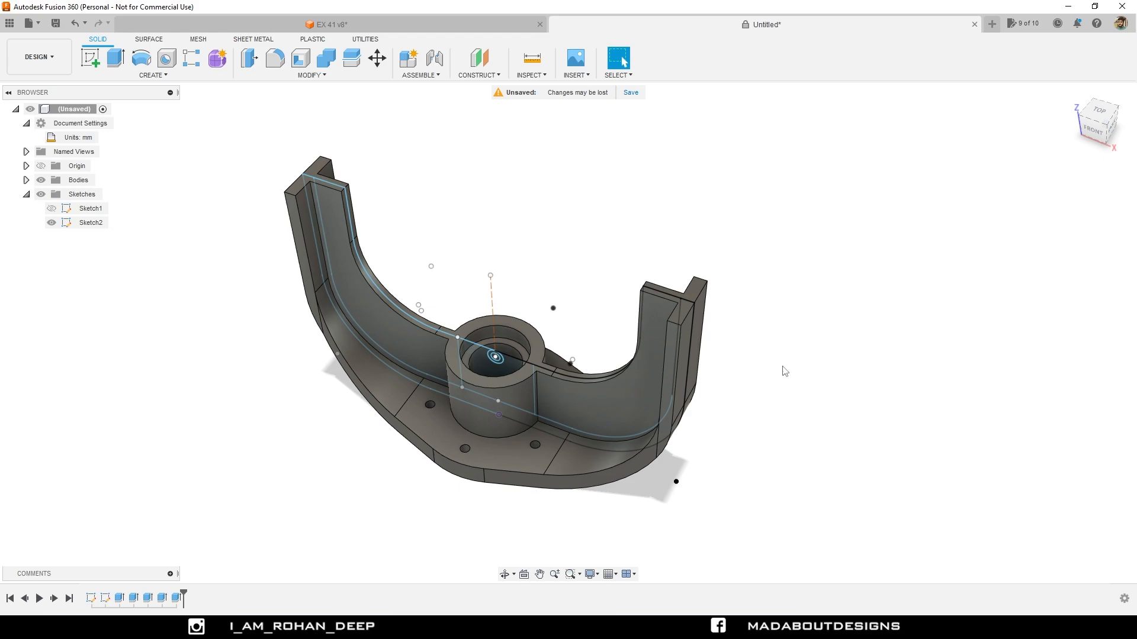
Start extruding the innermost small circle of Sketch2 inside the boss with a distance of 25 mm
mouse_move(710, 421)
shift+middle_down()
mouse_move(708, 383)
mouse_move(718, 371)
mouse_move(740, 376)
mouse_move(711, 398)
shift+middle_up()
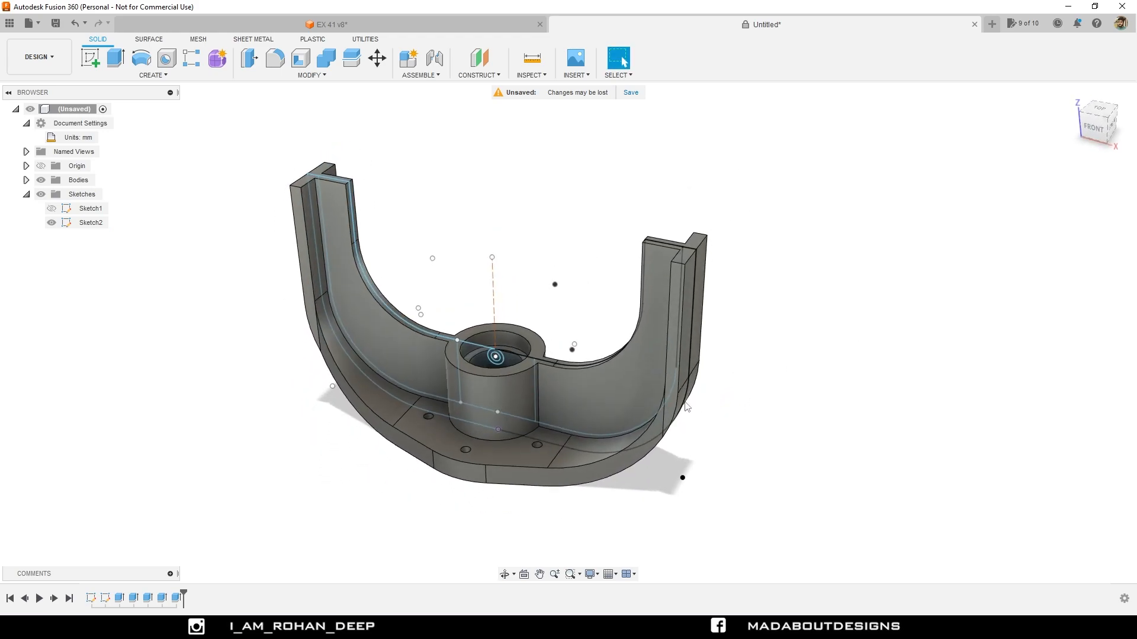
scroll(493, 392, up, 2)
middle_drag(493, 392, 542, 390)
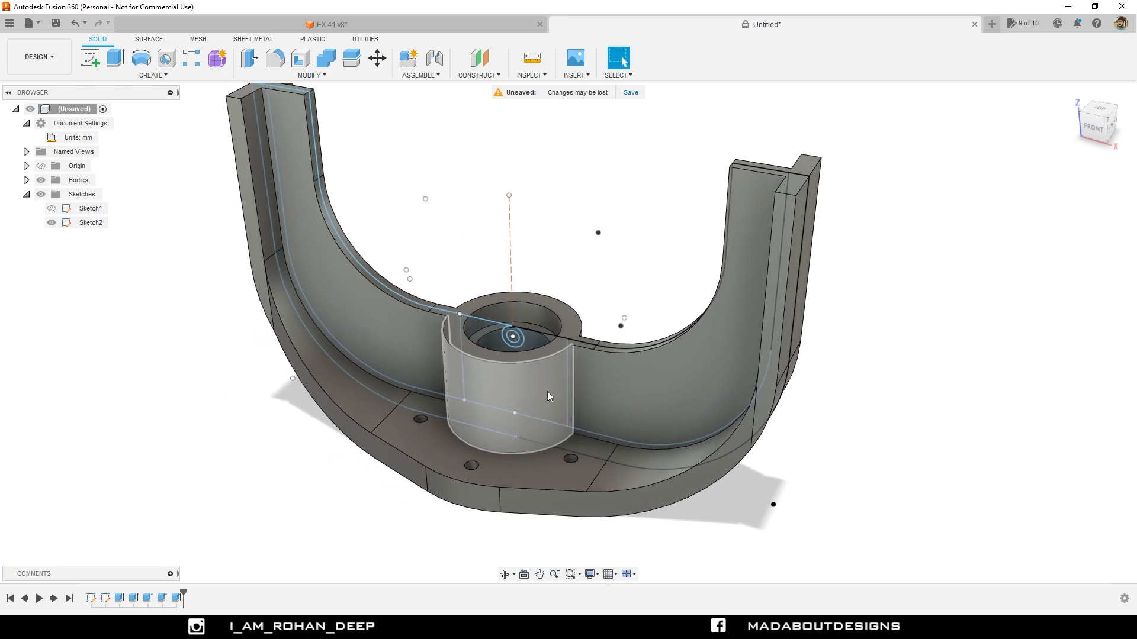
scroll(511, 346, up, 2)
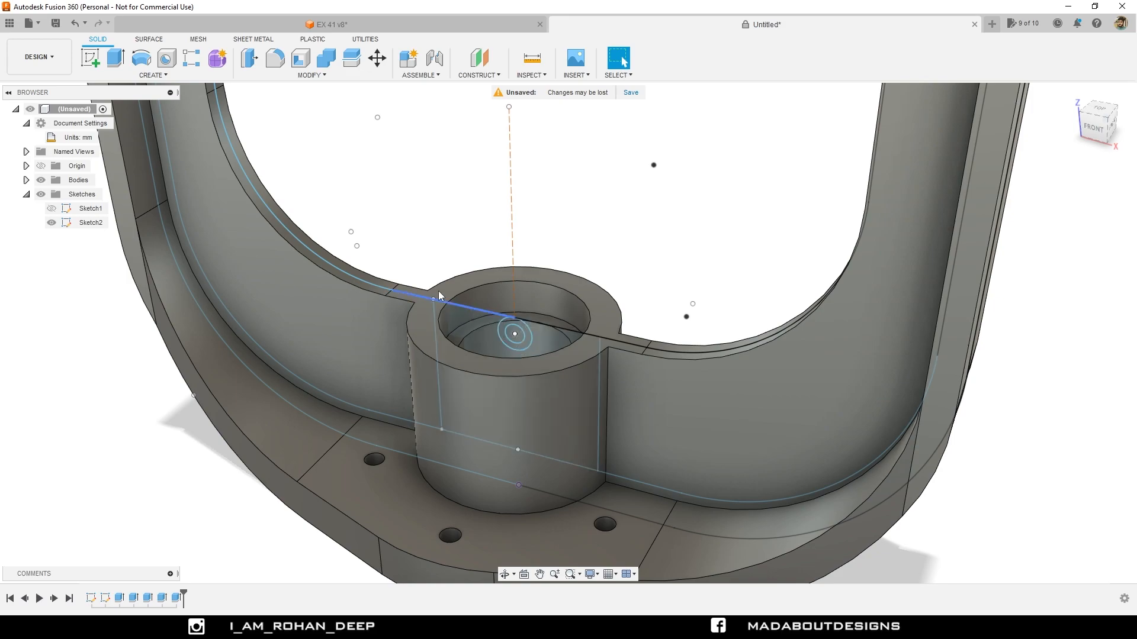
click(117, 58)
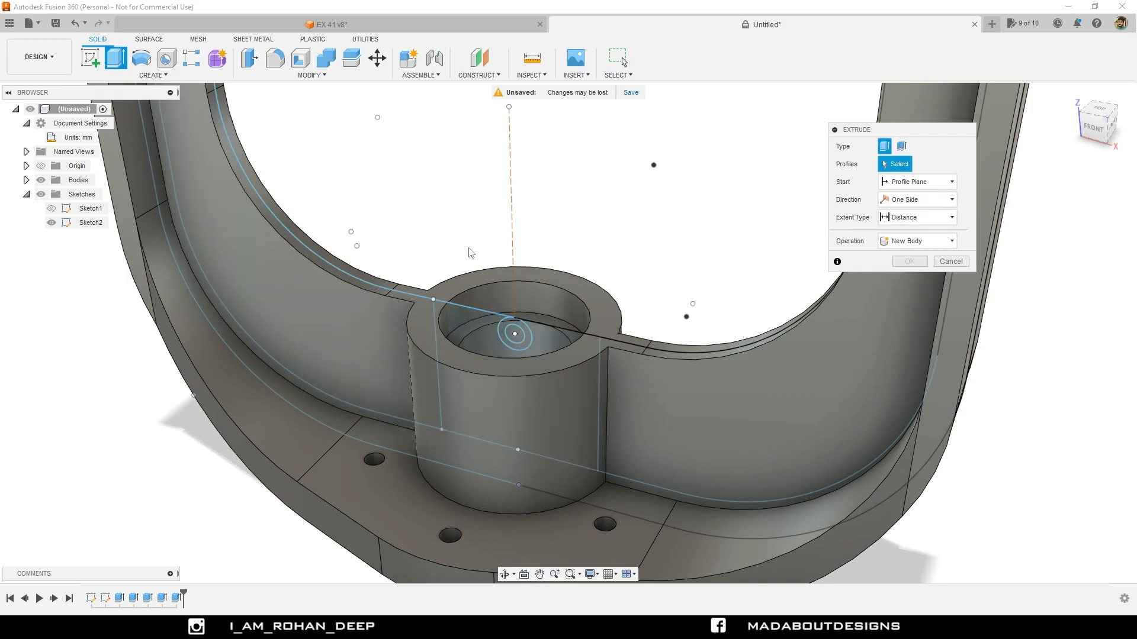
scroll(526, 368, up, 2)
click(542, 379)
scroll(443, 314, down, 5)
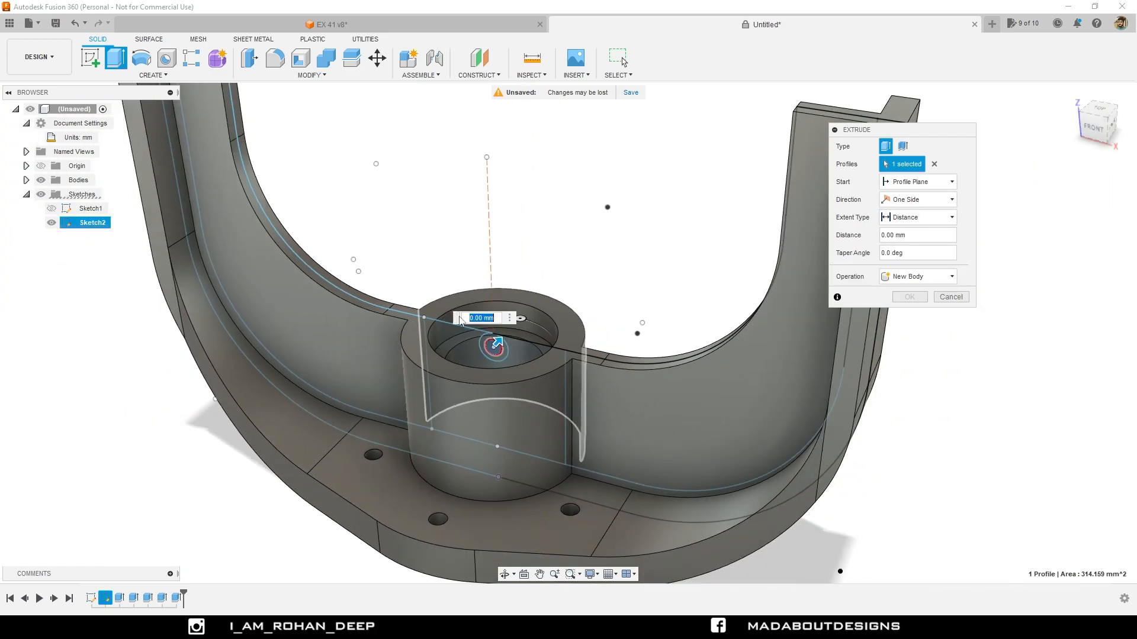
mouse_move(450, 331)
shift+middle_down()
mouse_move(490, 349)
mouse_move(462, 319)
shift+middle_up()
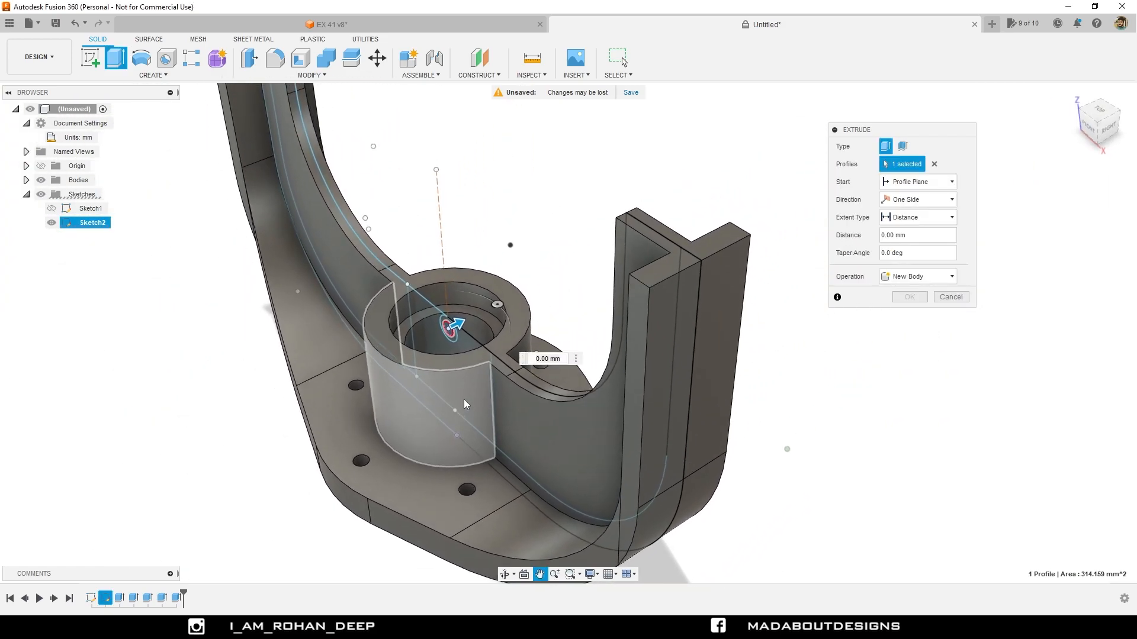
text(25)
key(Return)
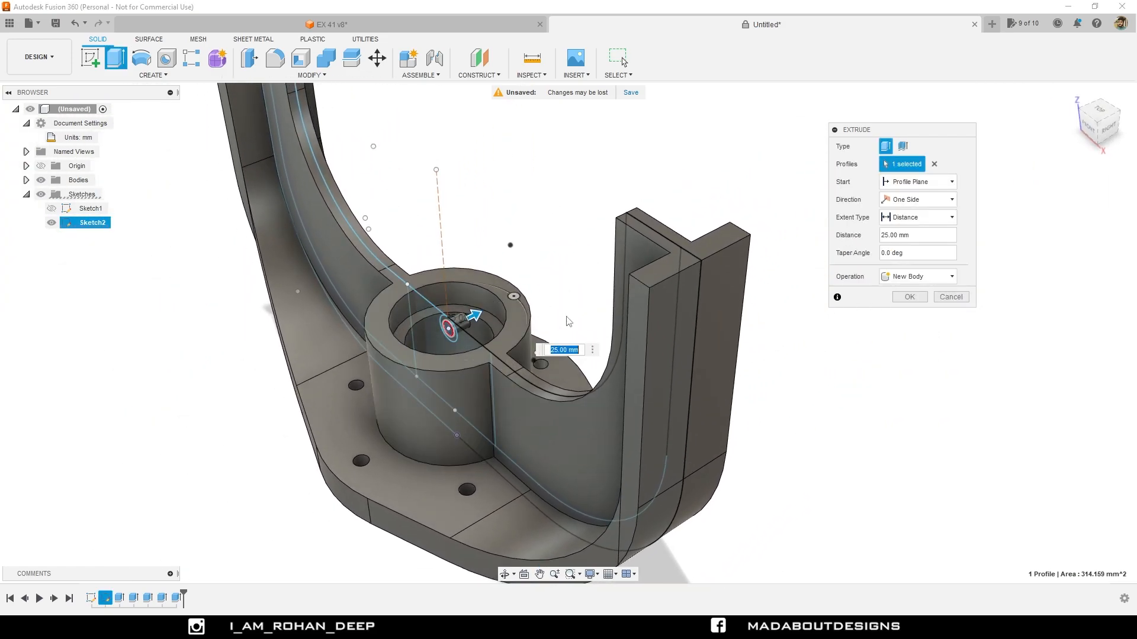
Cut the small circle through both boss walls using the All extent and the Symmetric direction
click(896, 220)
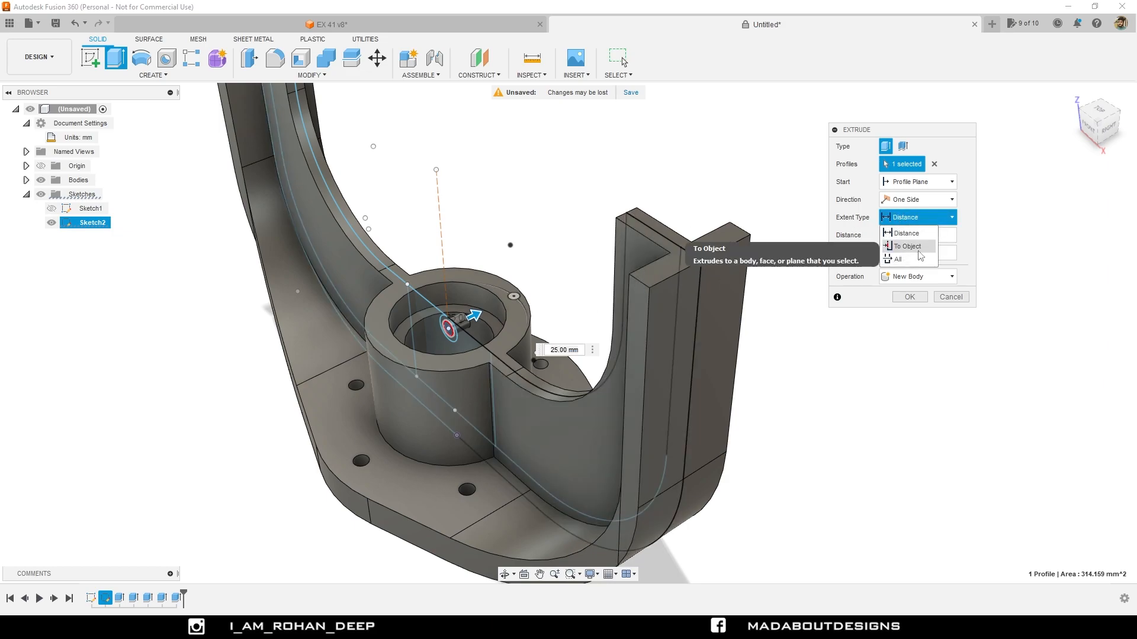
click(899, 259)
shift+middle_drag(648, 331, 222, 429)
scroll(592, 311, up, 3)
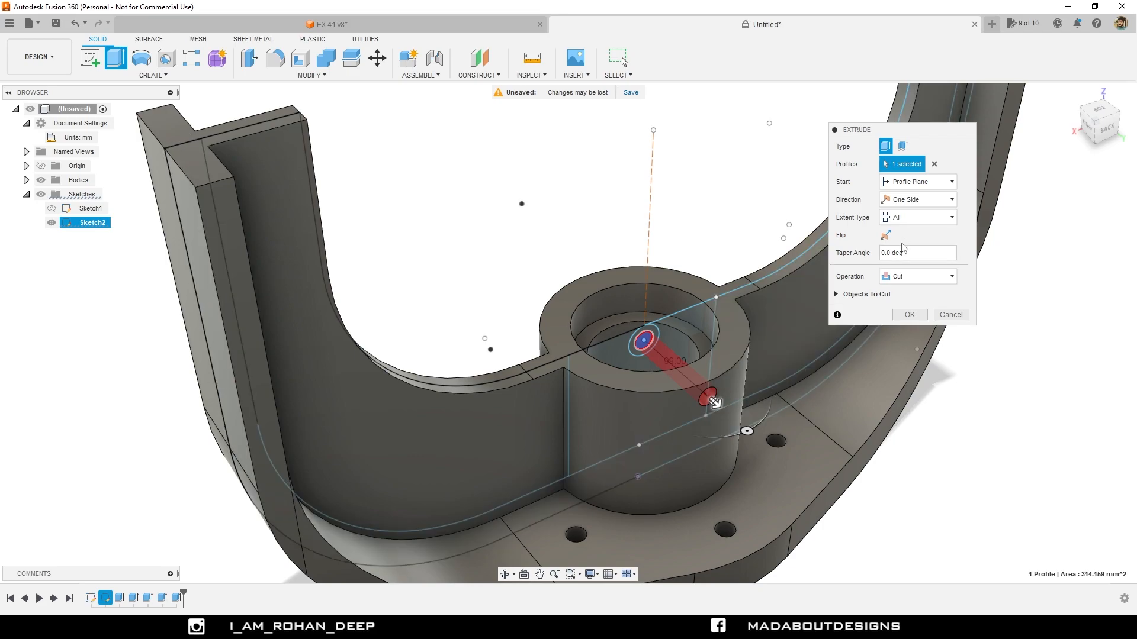
click(906, 200)
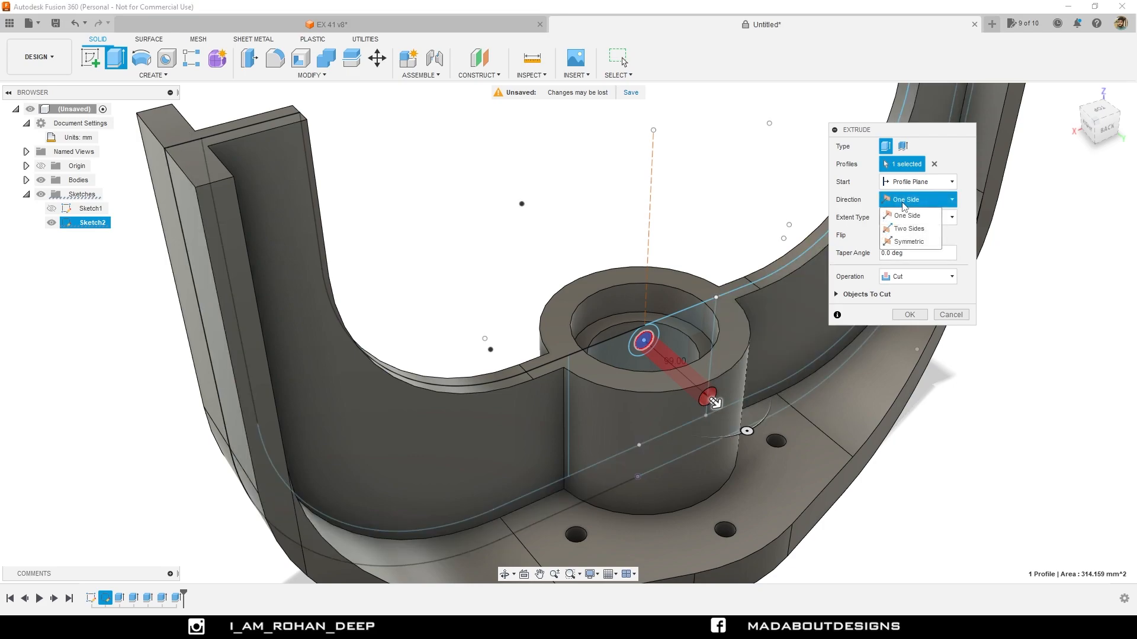
click(904, 244)
shift+middle_drag(666, 262, 636, 297)
scroll(680, 273, down, 3)
shift+middle_drag(426, 366, 677, 318)
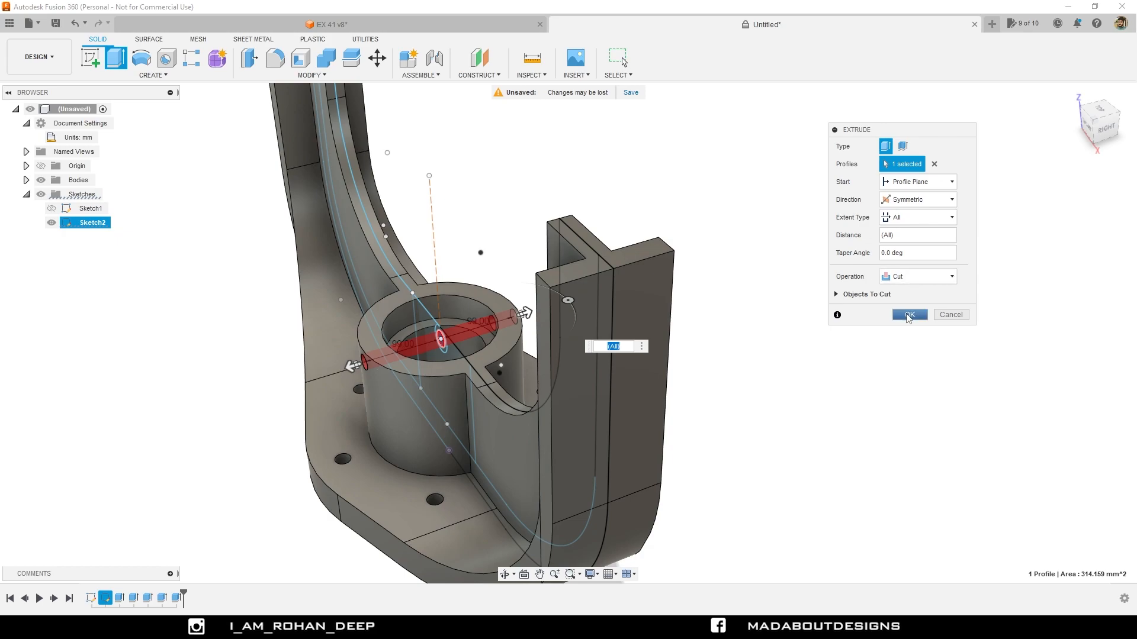
click(909, 314)
Start a new extrusion of the ring profile between the two small concentric circles of Sketch2
scroll(787, 312, down, 3)
mouse_move(786, 312)
shift+middle_down()
mouse_move(768, 327)
mouse_move(794, 310)
mouse_move(788, 331)
shift+middle_up()
scroll(547, 418, up, 3)
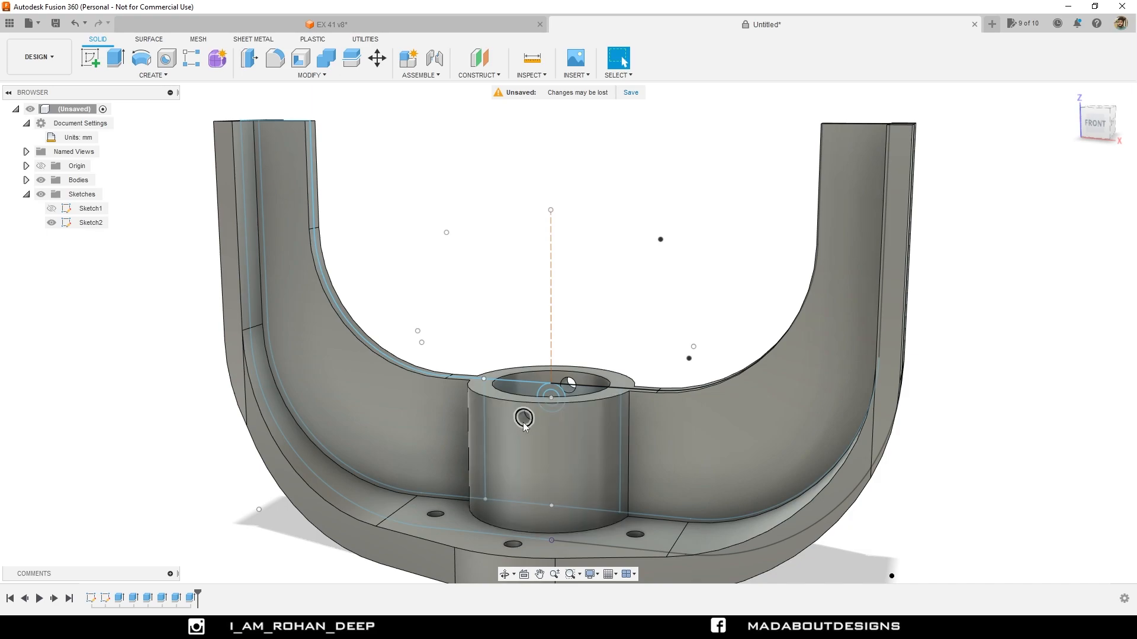
shift+middle_drag(599, 313, 647, 305)
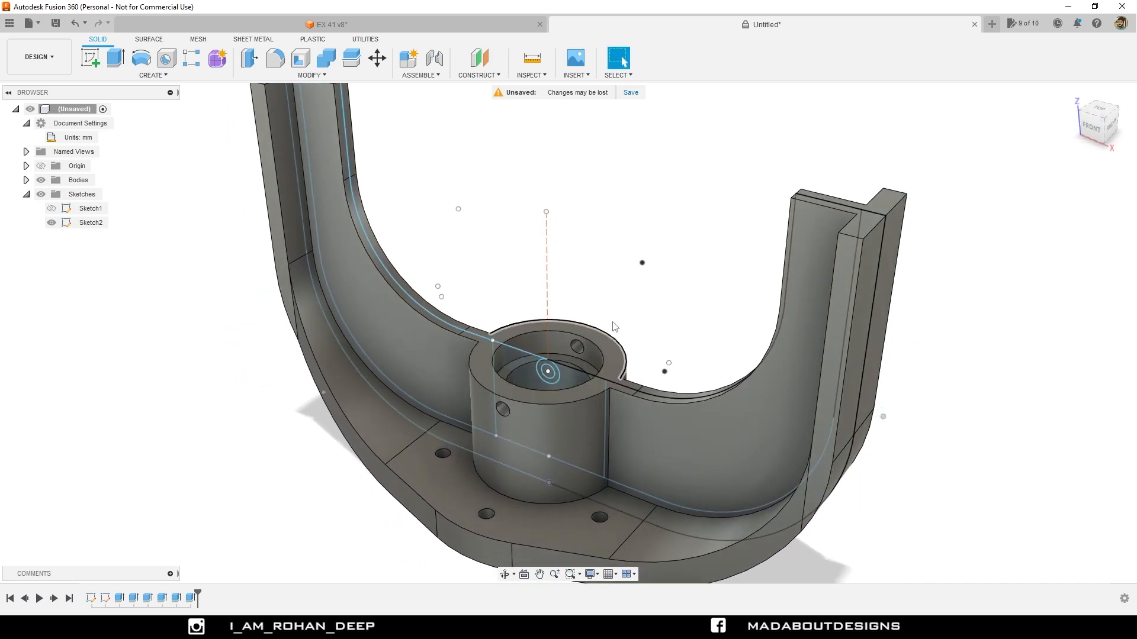
right_click(647, 305)
click(646, 266)
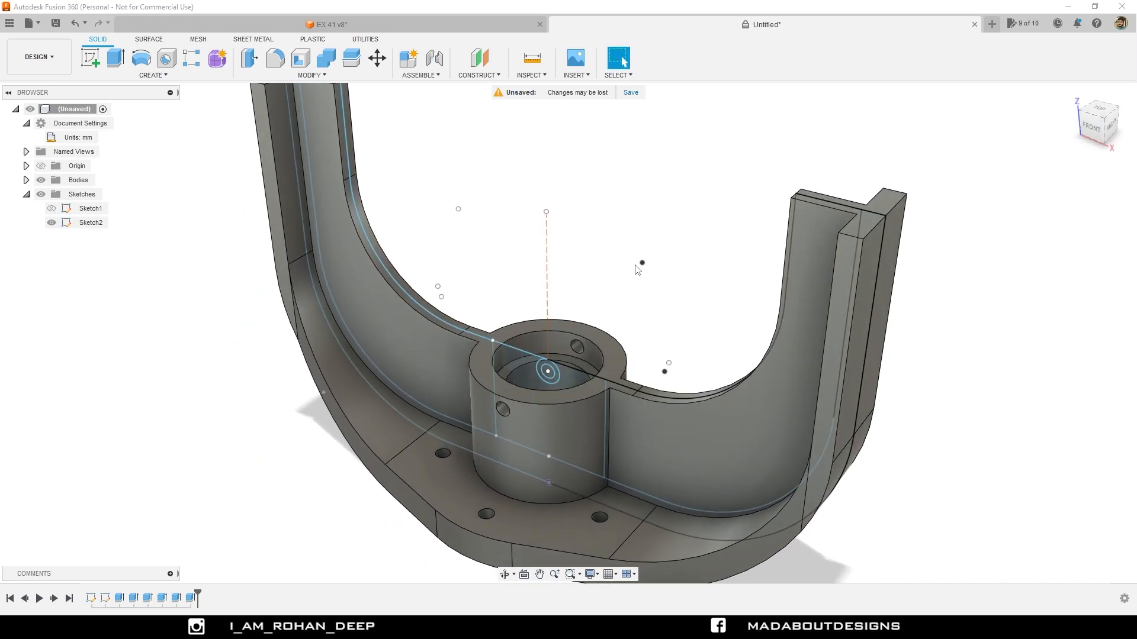
scroll(642, 248, up, 3)
scroll(562, 346, up, 2)
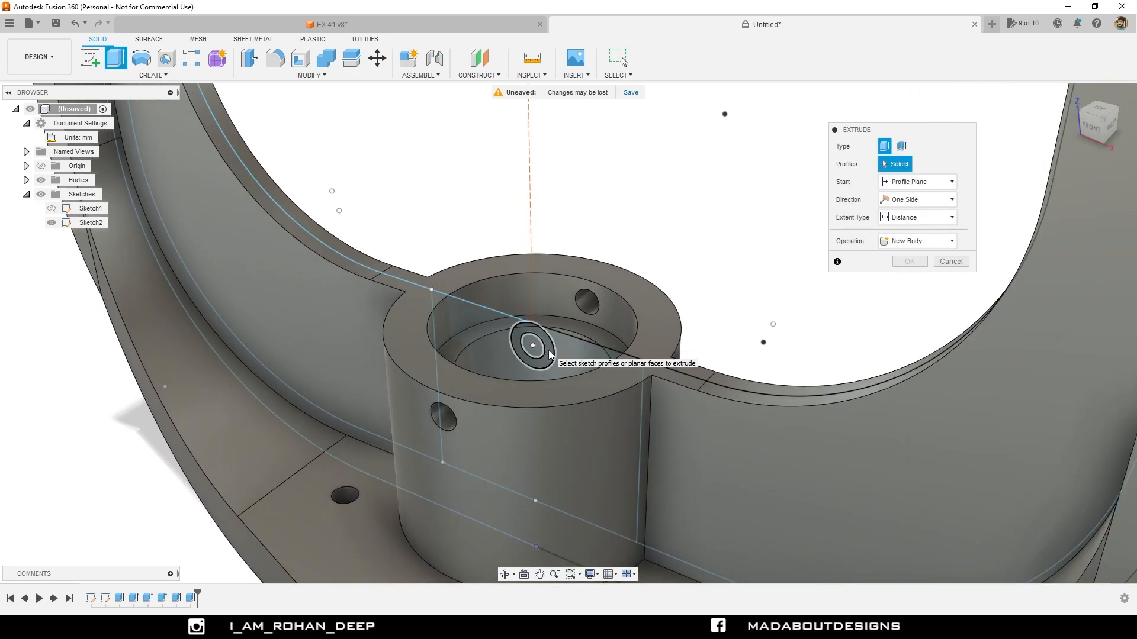
scroll(549, 354, down, 3)
click(538, 307)
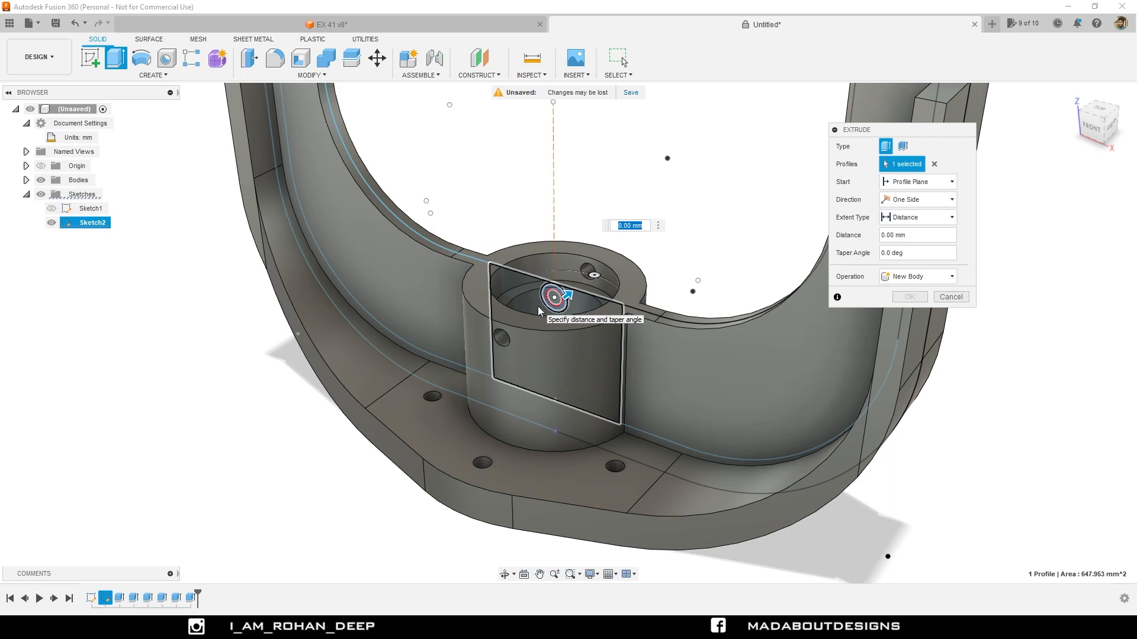
Set the ring extrusion to start from an object and pick the boss's outer cylindrical face on the back side
click(889, 185)
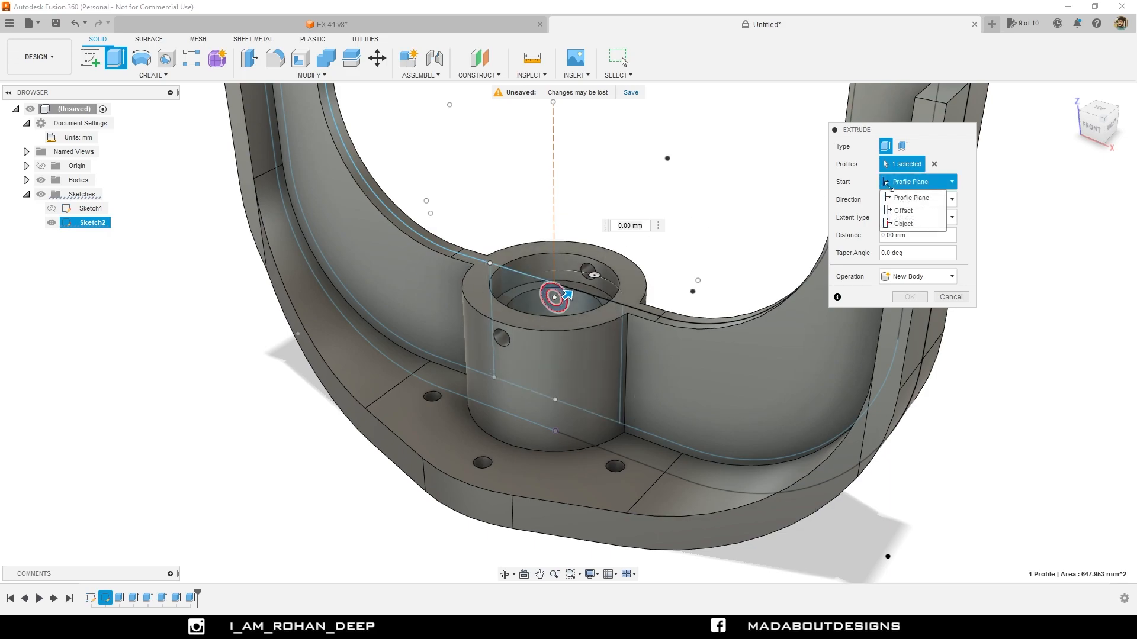
click(900, 224)
shift+middle_drag(894, 226, 276, 436)
scroll(613, 242, down, 3)
scroll(462, 403, up, 2)
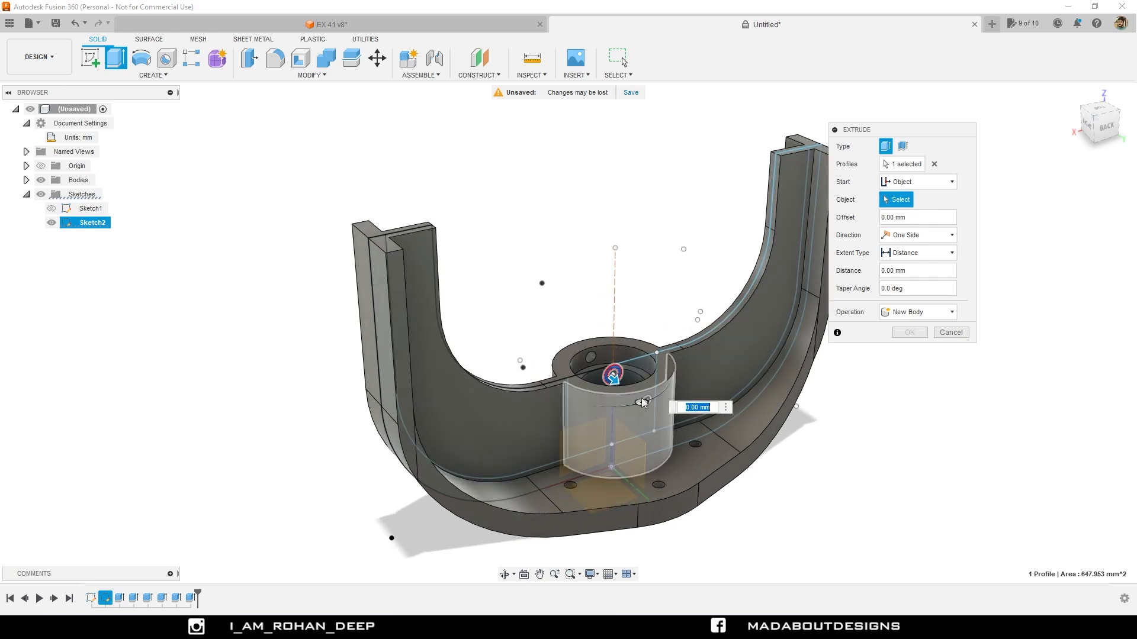
scroll(637, 418, up, 2)
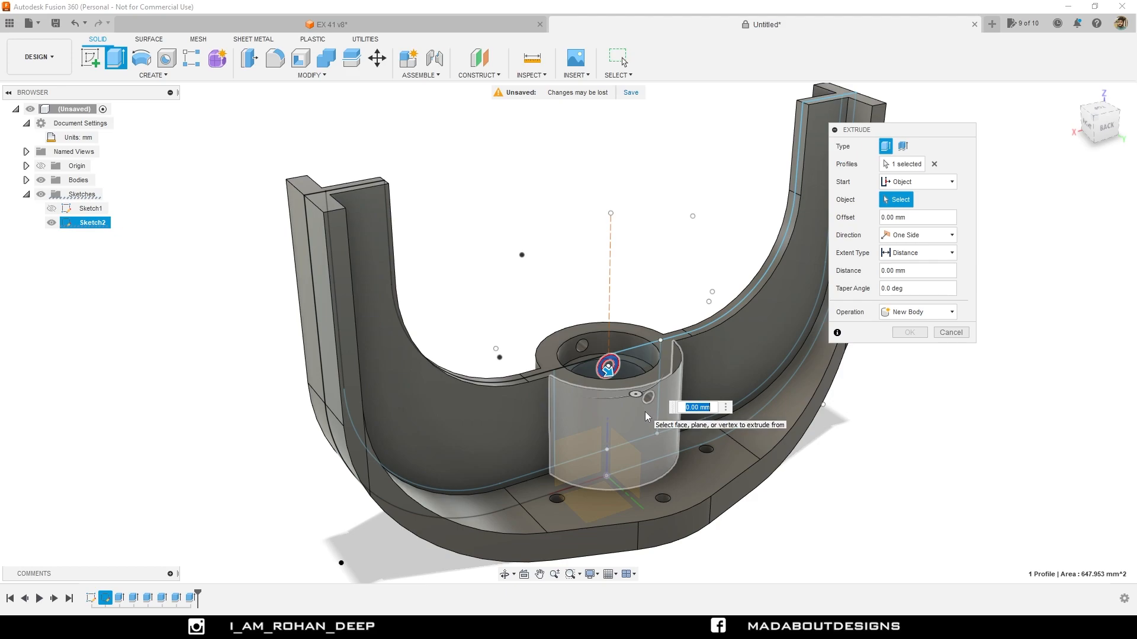
click(645, 413)
shift+middle_drag(646, 413, 604, 414)
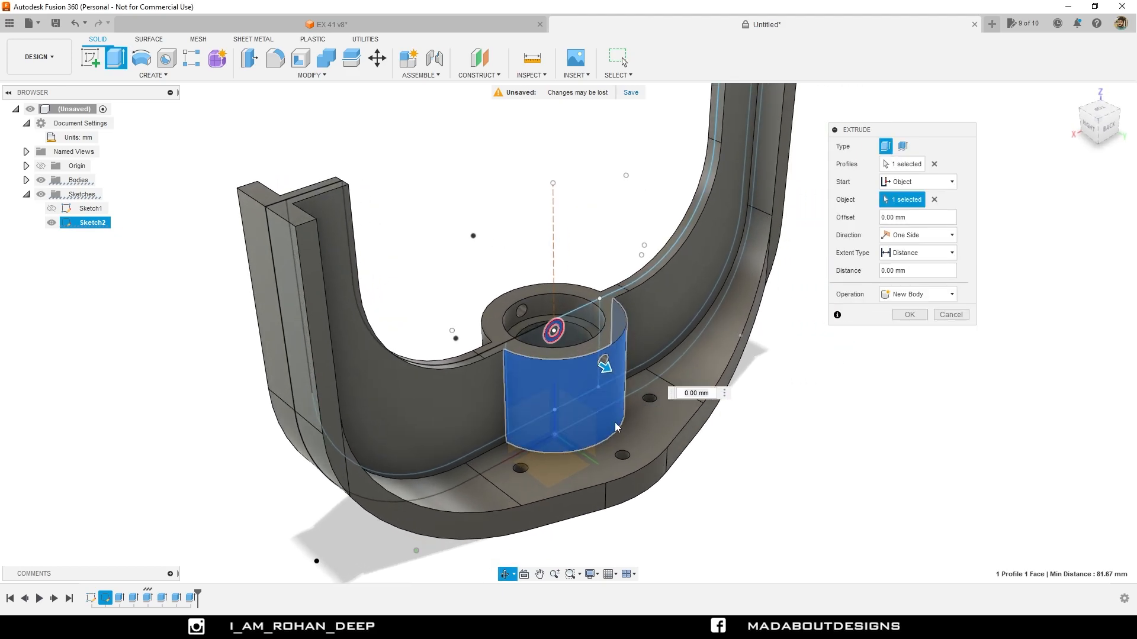
Extrude the ring 20 mm outward from the boss wall and join it to the body
drag(612, 372, 616, 373)
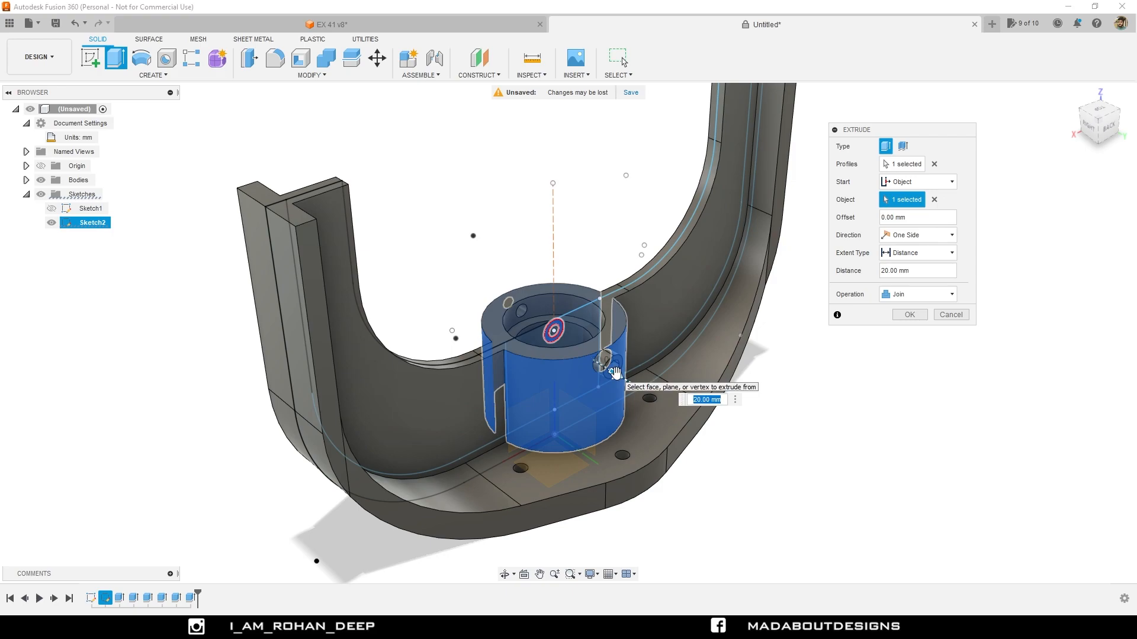
text(20)
scroll(787, 358, down, 2)
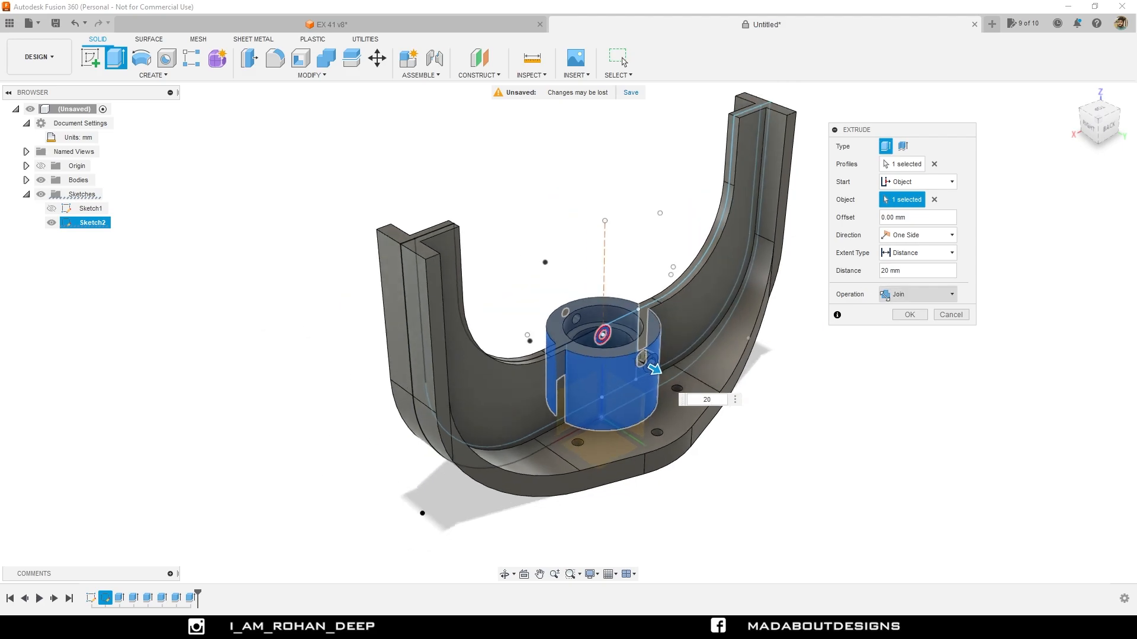
click(911, 314)
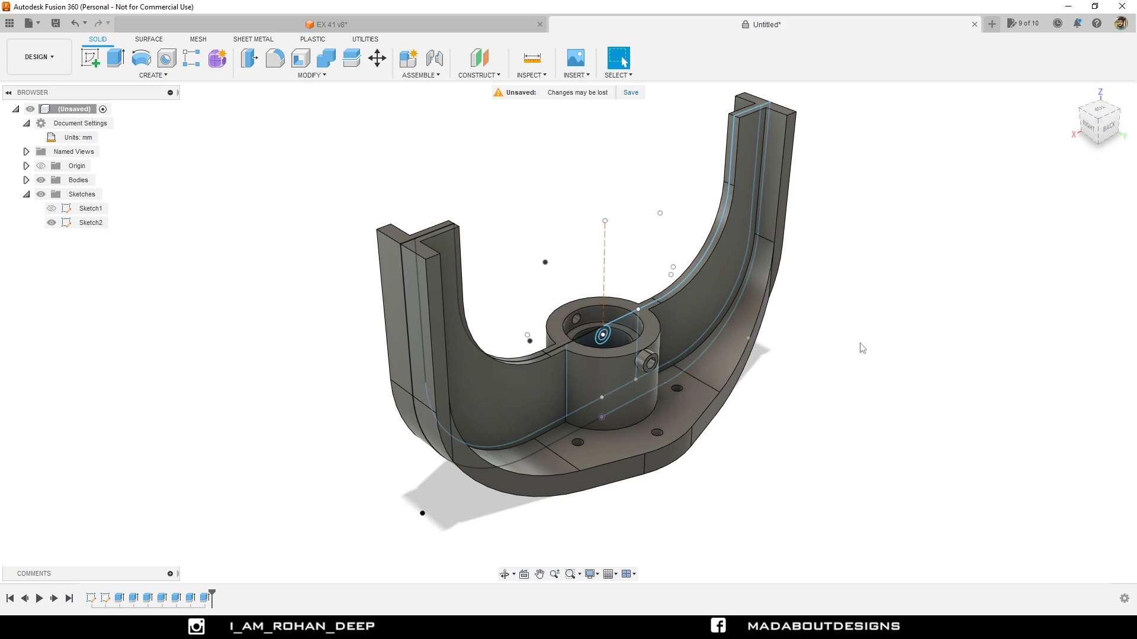
Hide Sketch2 and view the small tubular stub on the boss up close
click(52, 223)
scroll(641, 383, up, 4)
shift+middle_drag(670, 377, 672, 369)
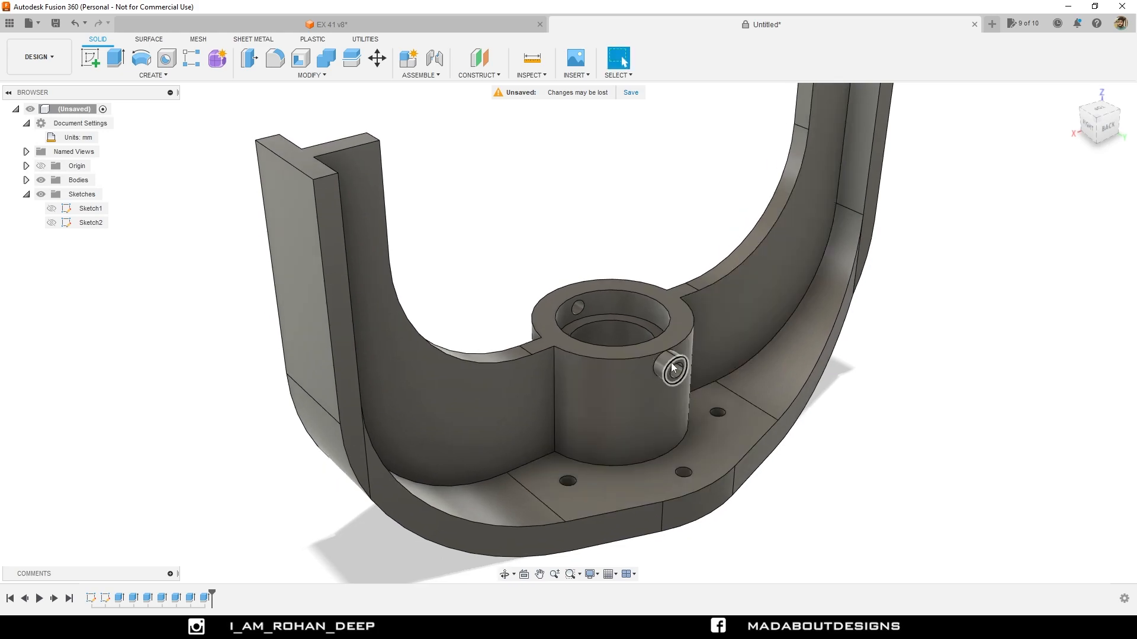
Start a mirror with the object type set to Features and pick the tubular stub's extrusion as the object
scroll(674, 369, down, 3)
scroll(674, 369, down, 2)
middle_drag(768, 393, 724, 446)
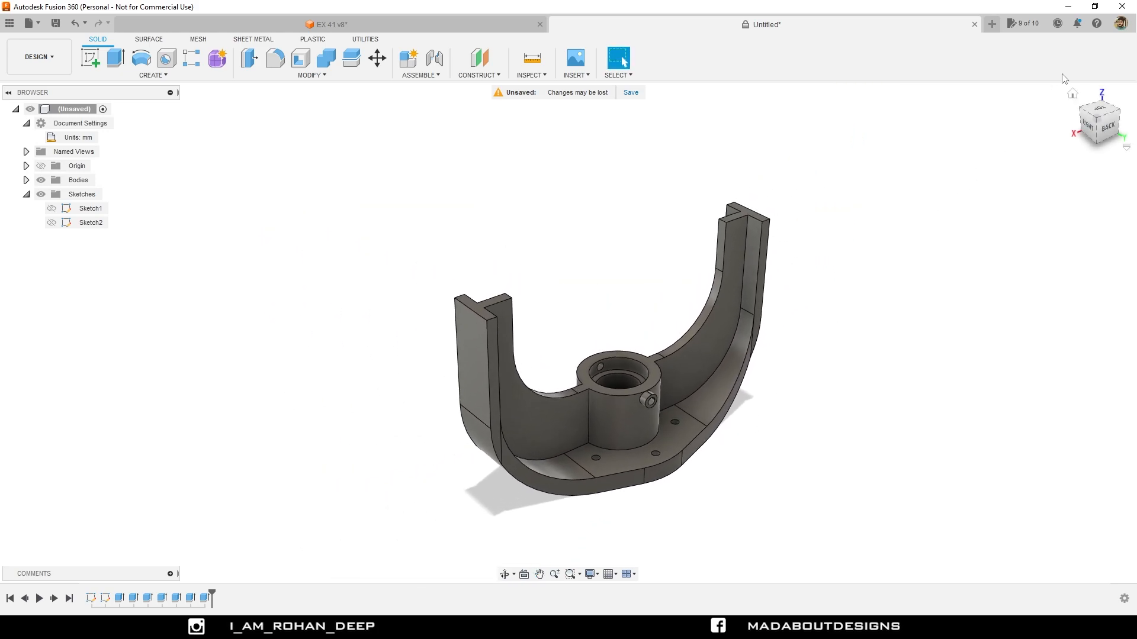
click(1075, 99)
shift+middle_drag(837, 272, 674, 341)
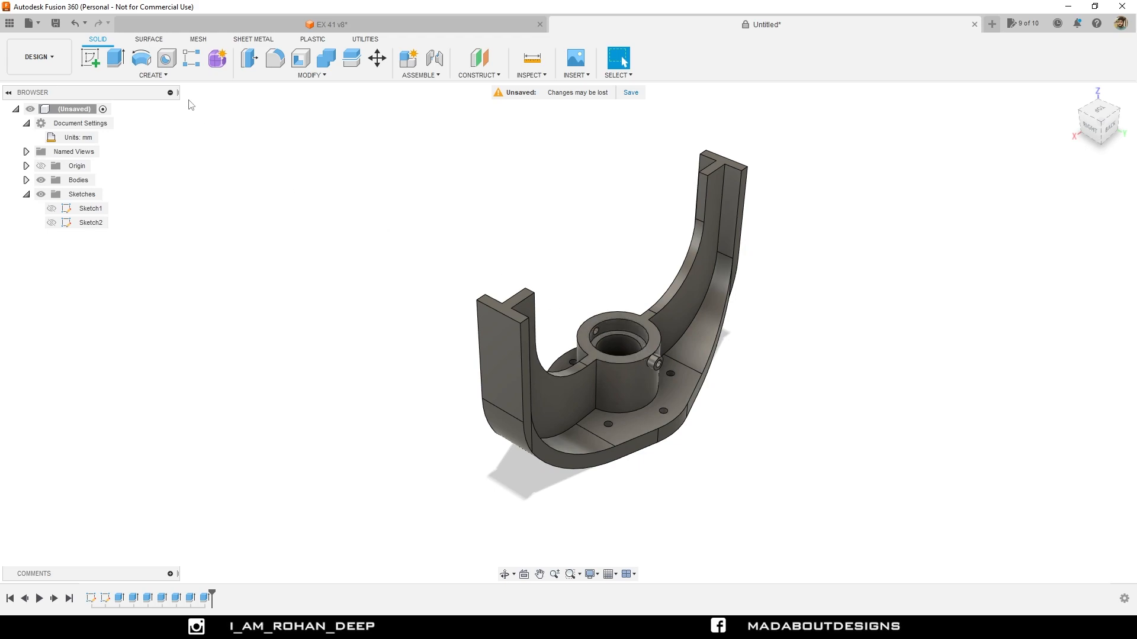
click(153, 76)
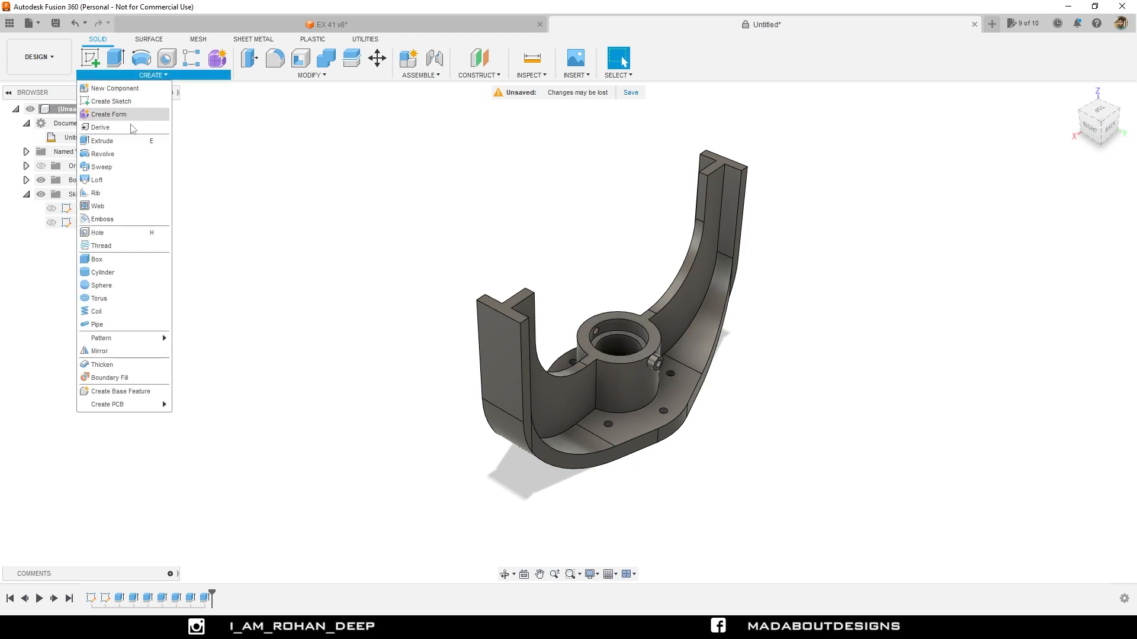
click(112, 351)
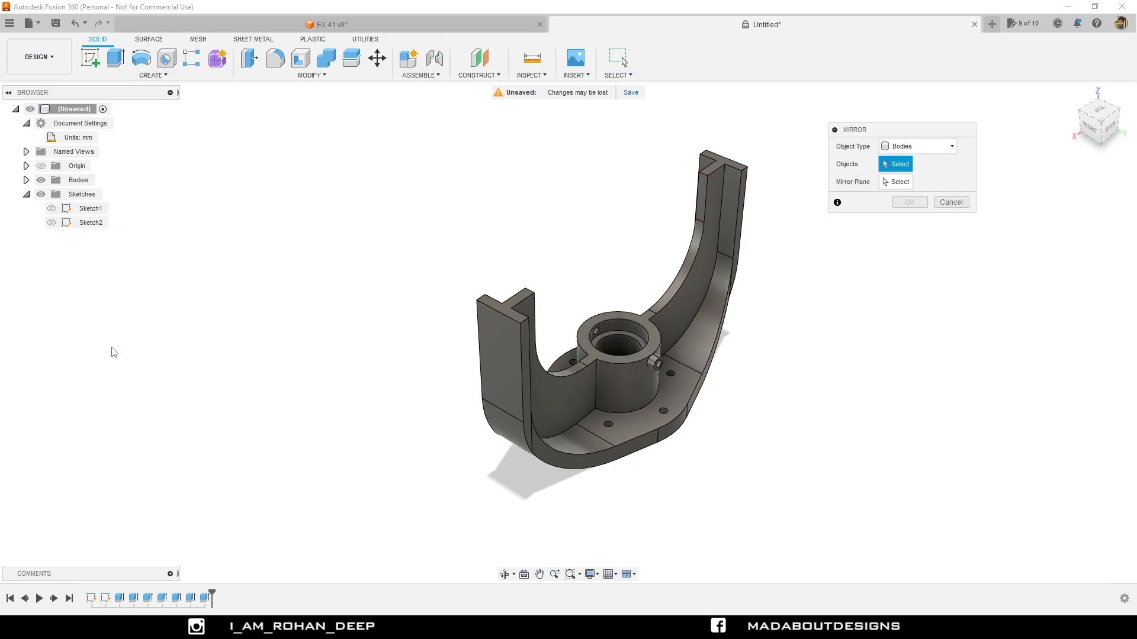
click(922, 148)
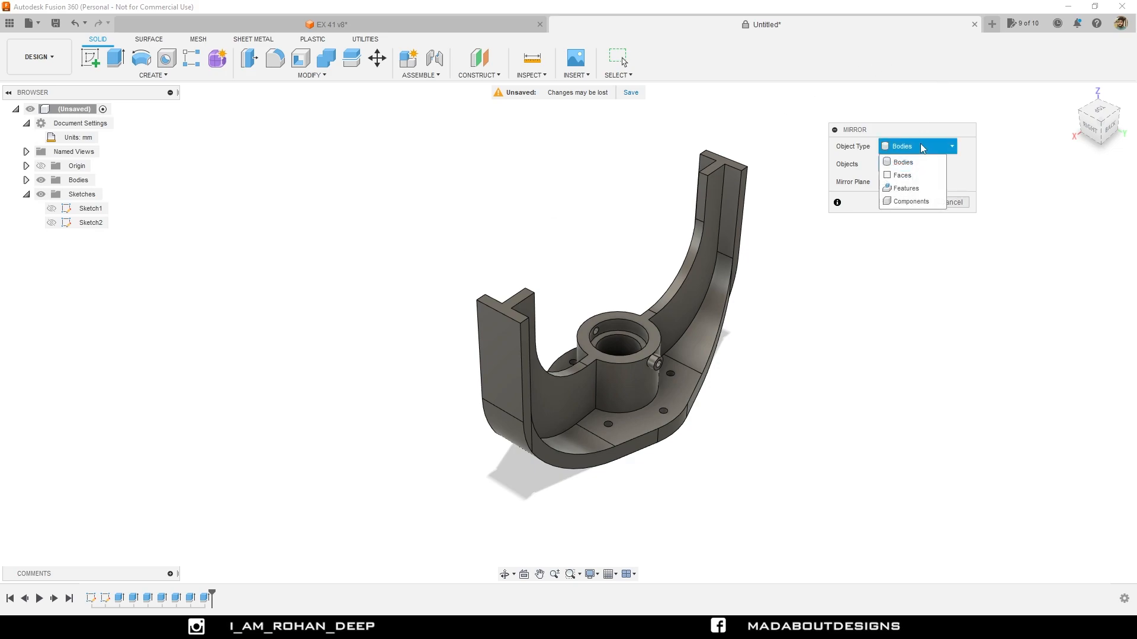
click(907, 188)
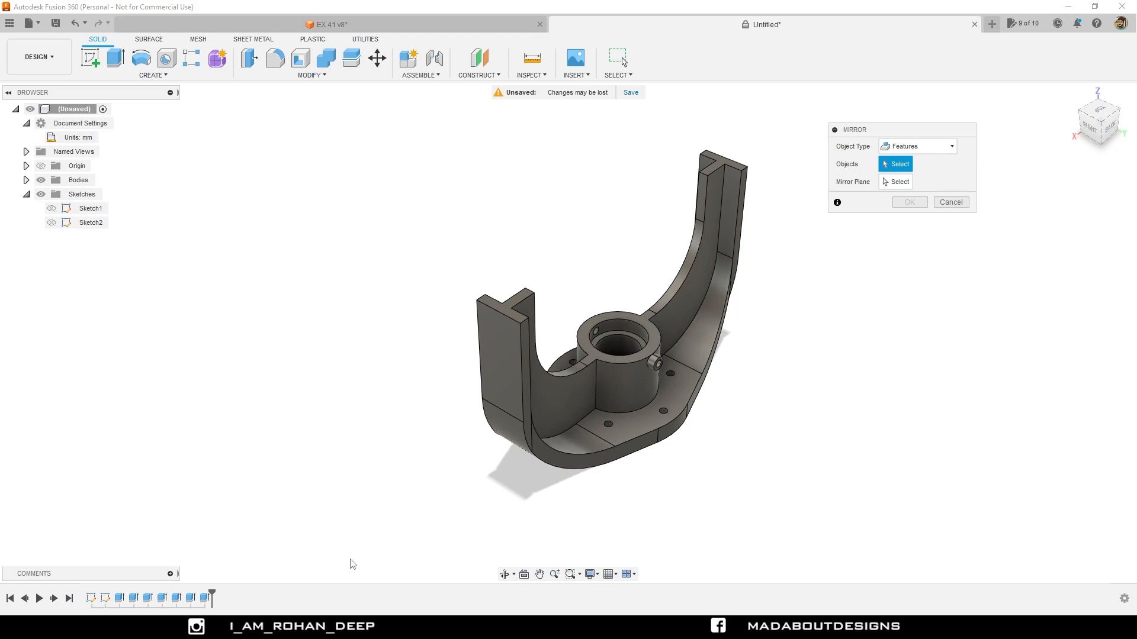
click(203, 599)
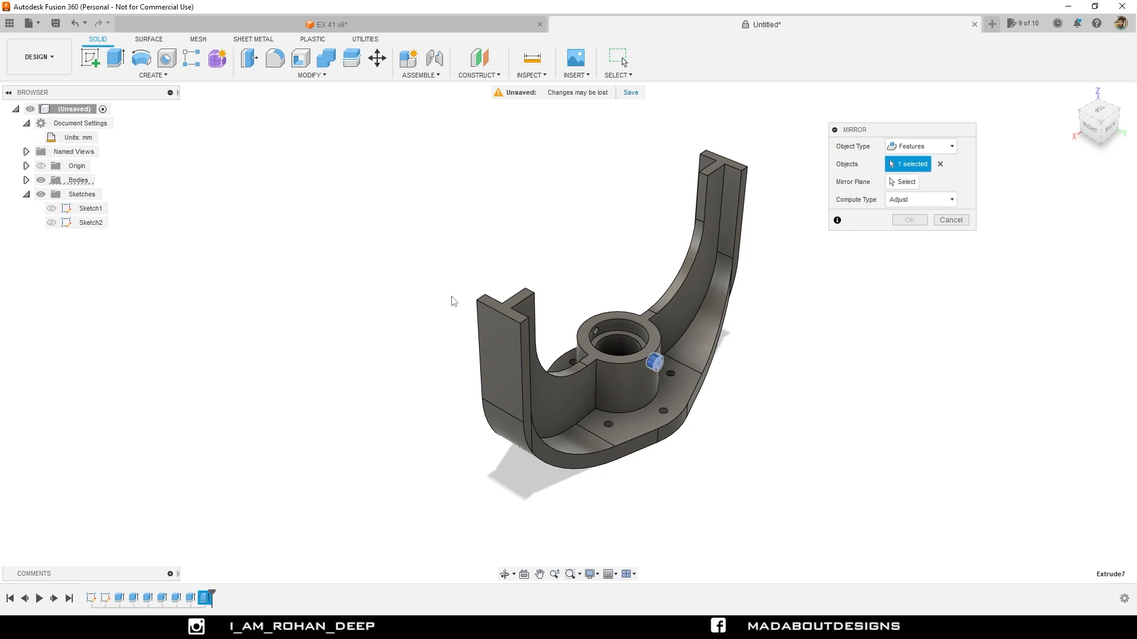
Mirror the stub across the central origin plane to the front side of the boss, using the Adjust compute type
click(902, 182)
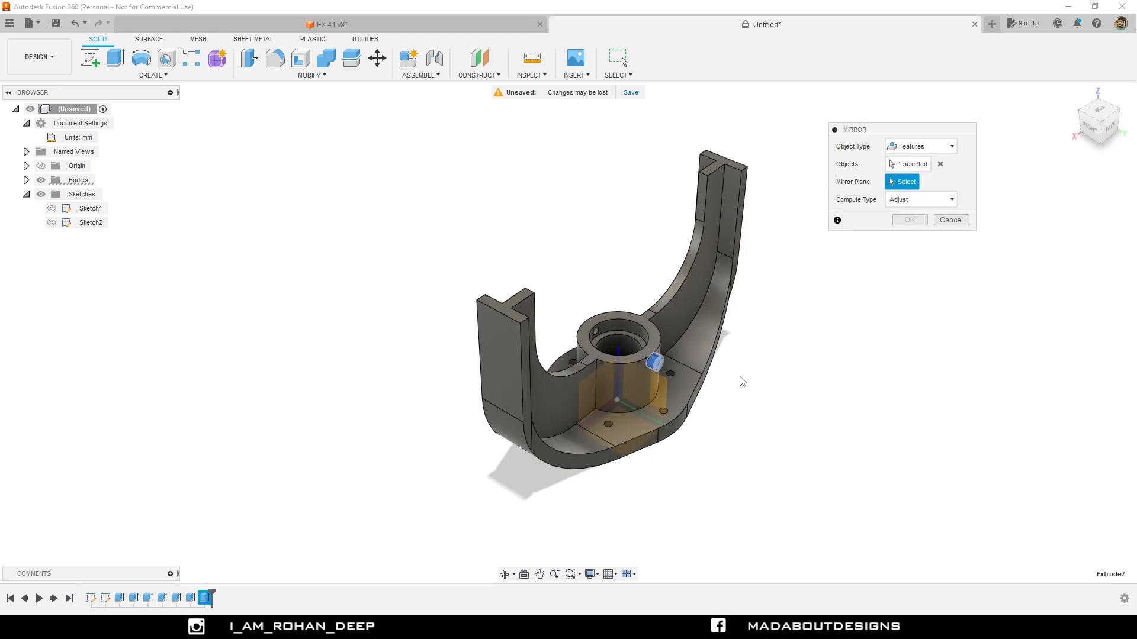
click(598, 381)
shift+middle_drag(598, 382, 764, 379)
click(924, 195)
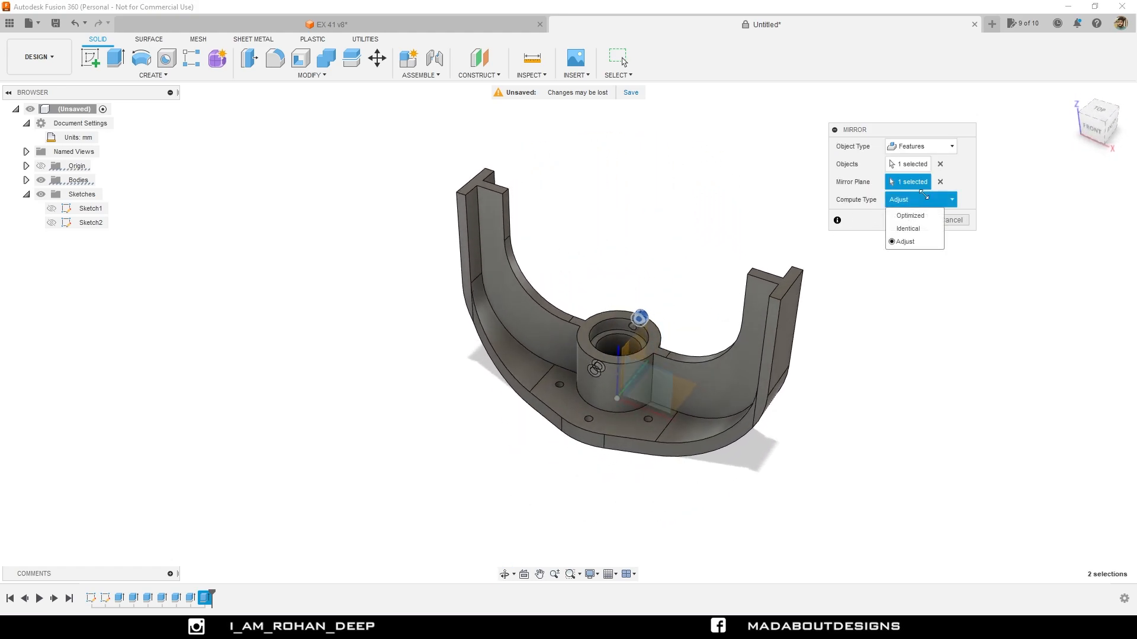
click(909, 241)
click(911, 224)
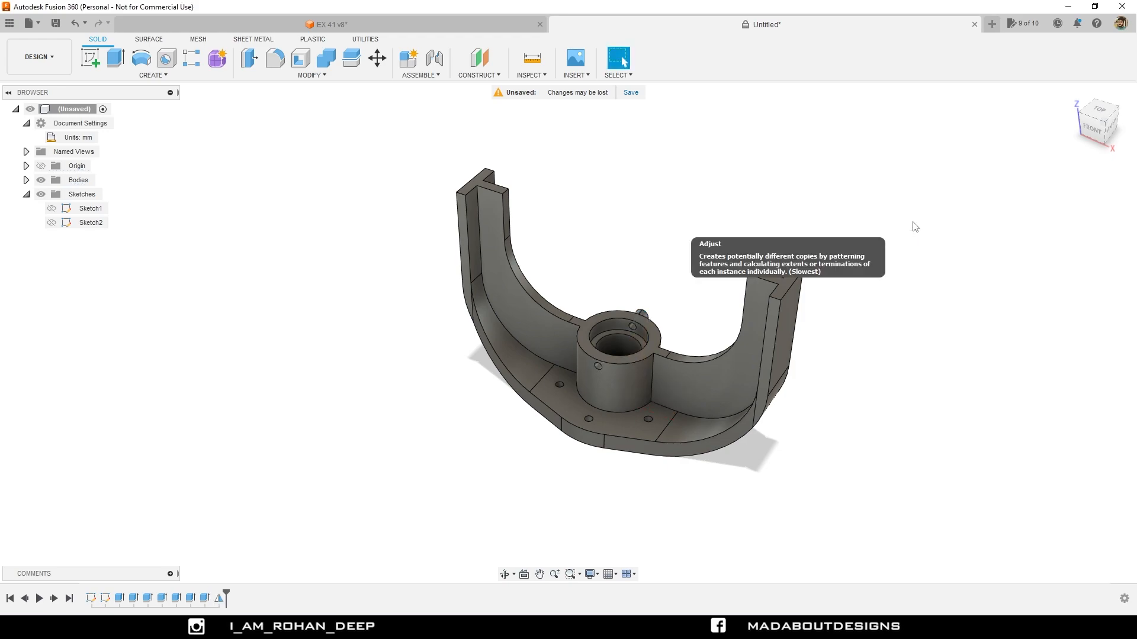
Edit the stub's mirror feature and change its compute type to Optimized
scroll(728, 333, up, 3)
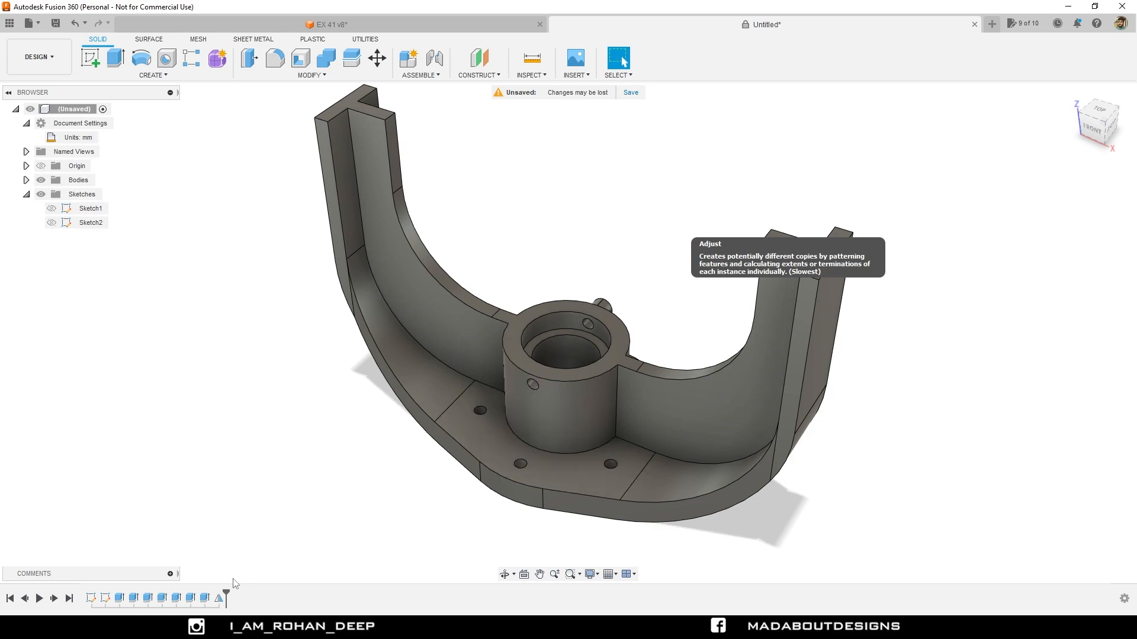
right_click(219, 598)
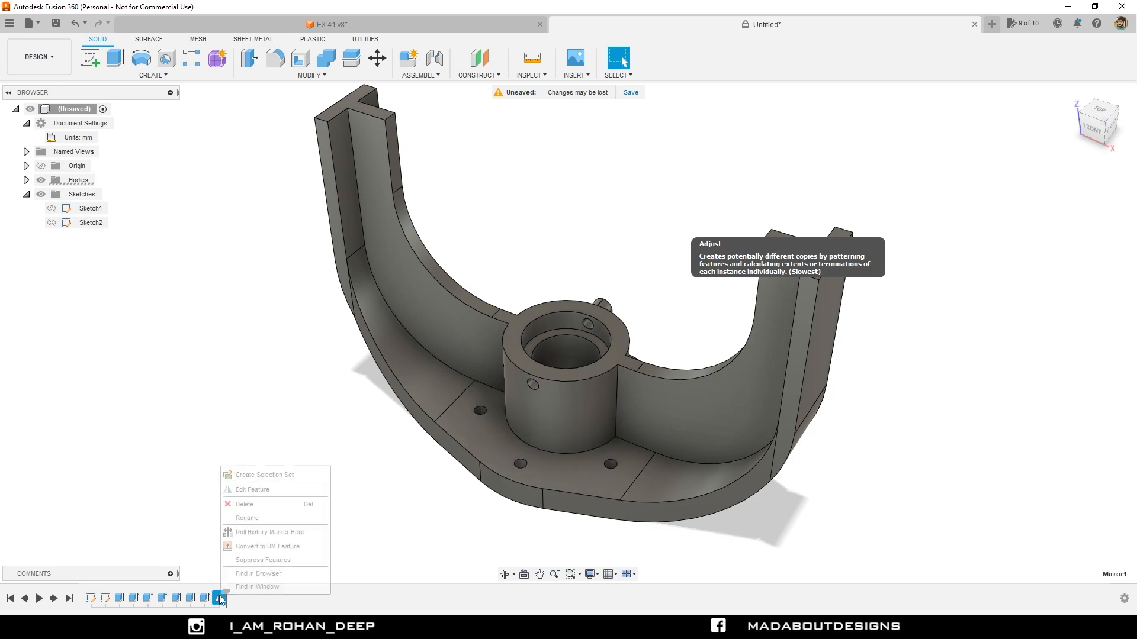
click(245, 490)
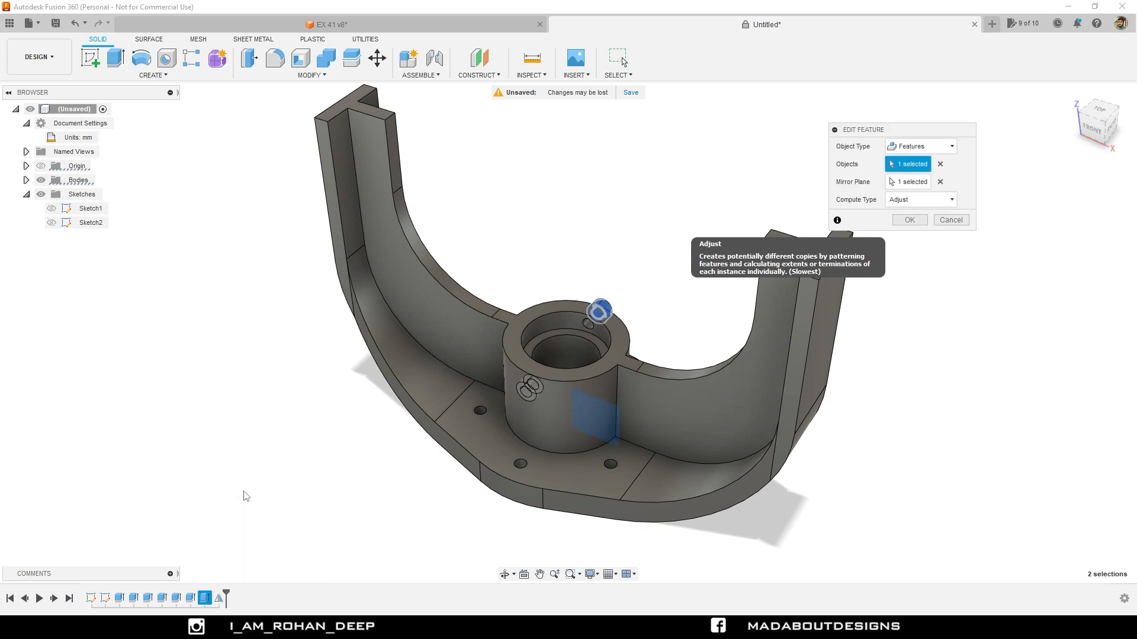
click(907, 202)
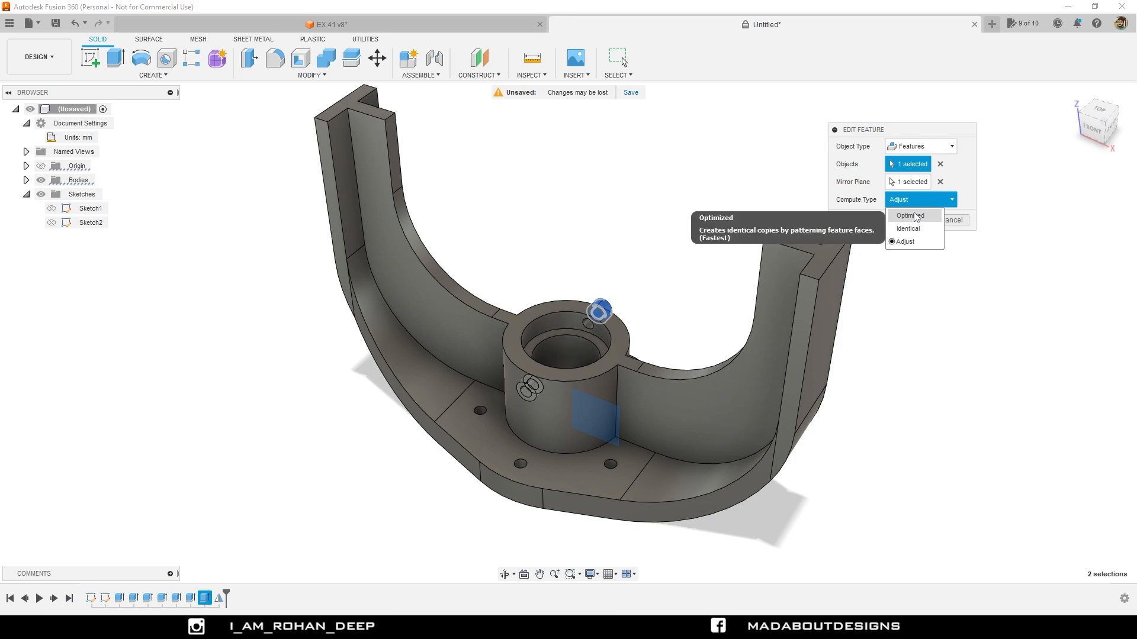
click(912, 216)
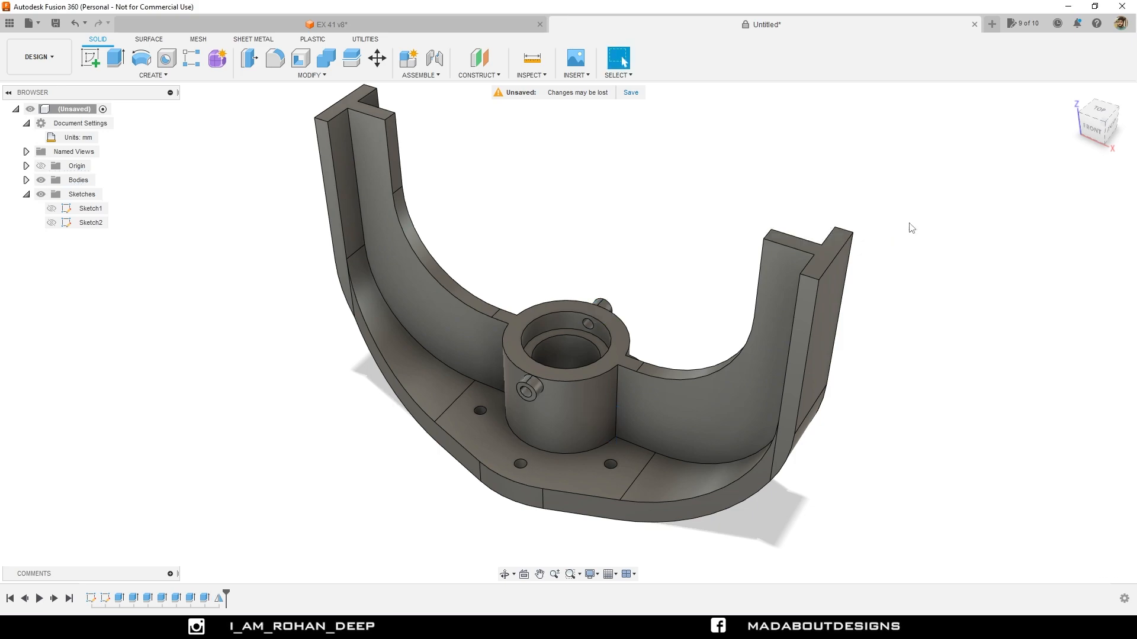
Create a new sketch on the flat outer face of the bracket's right upright arm
scroll(539, 393, up, 3)
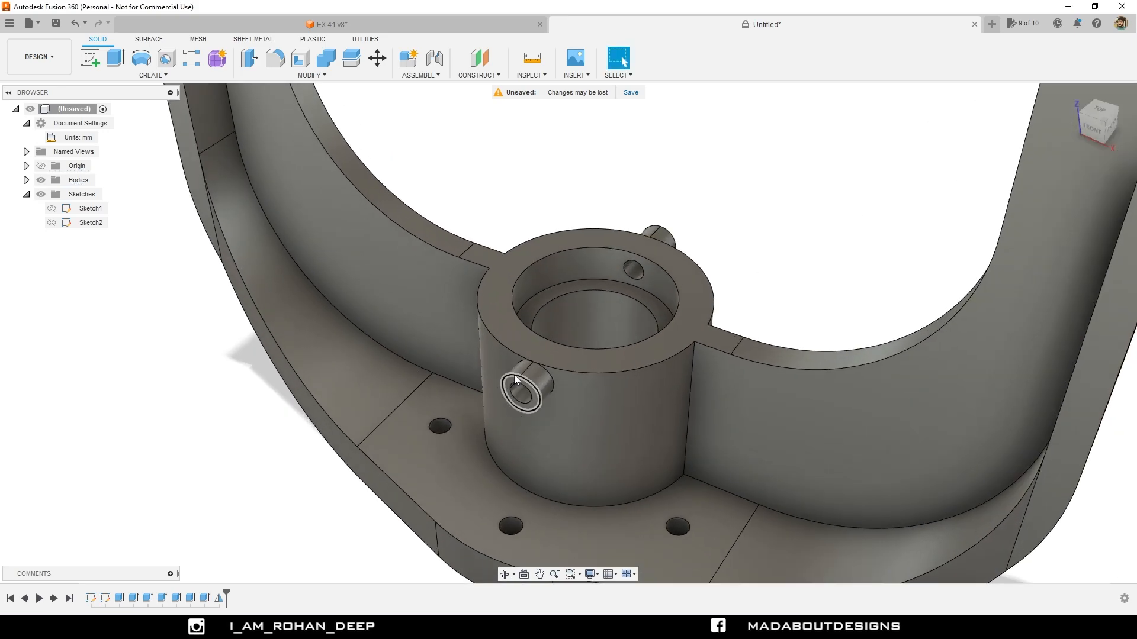
scroll(534, 378, down, 6)
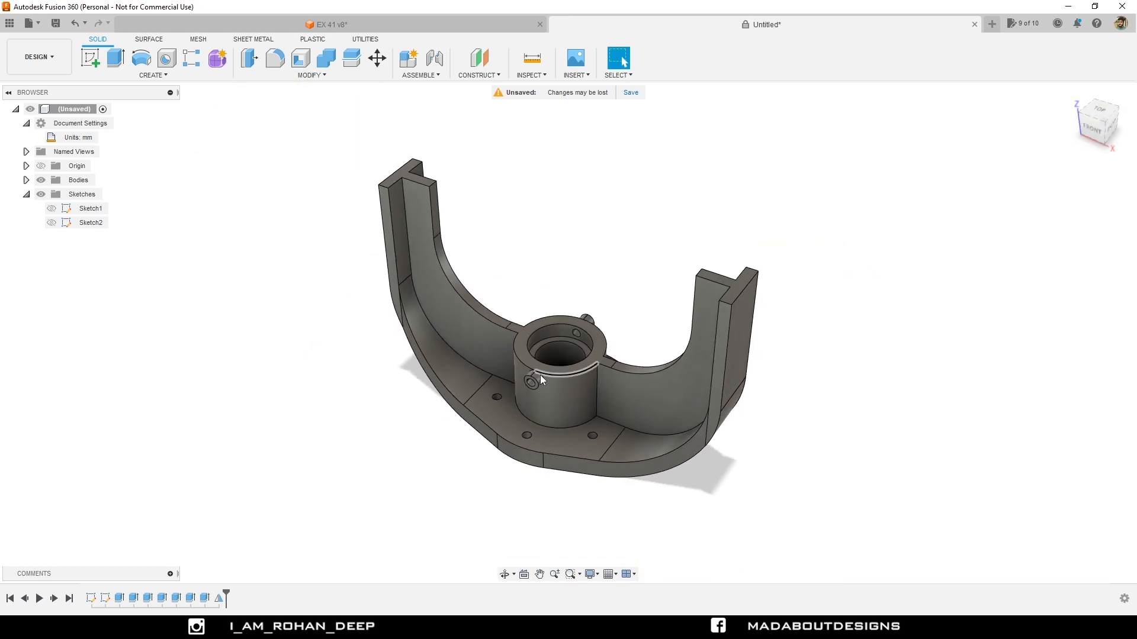
shift+middle_drag(574, 400, 544, 392)
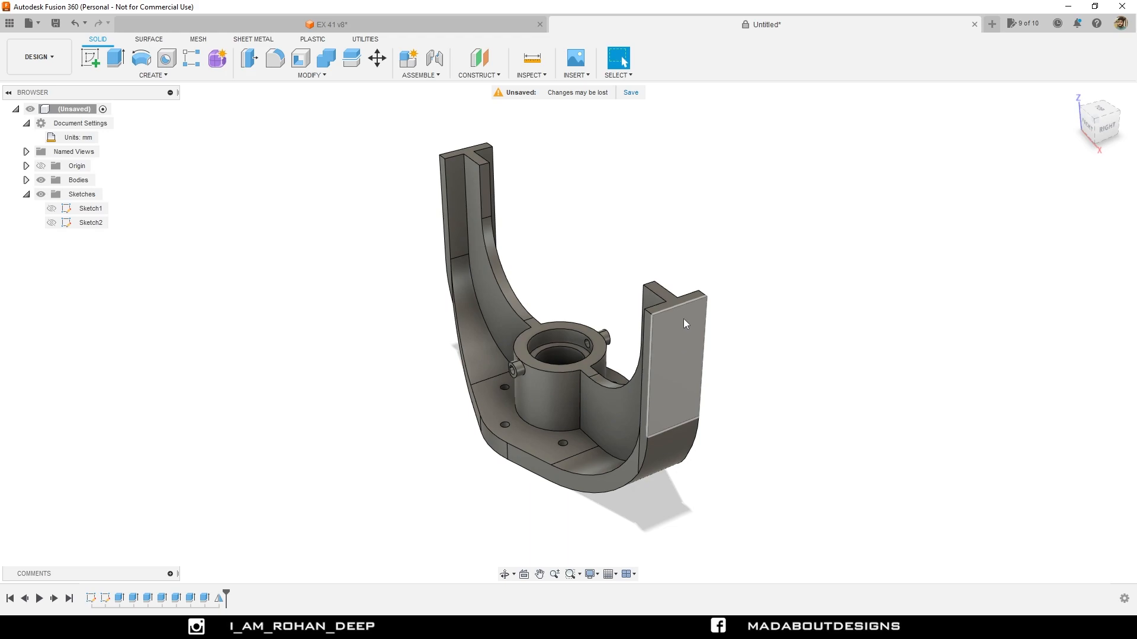
click(676, 338)
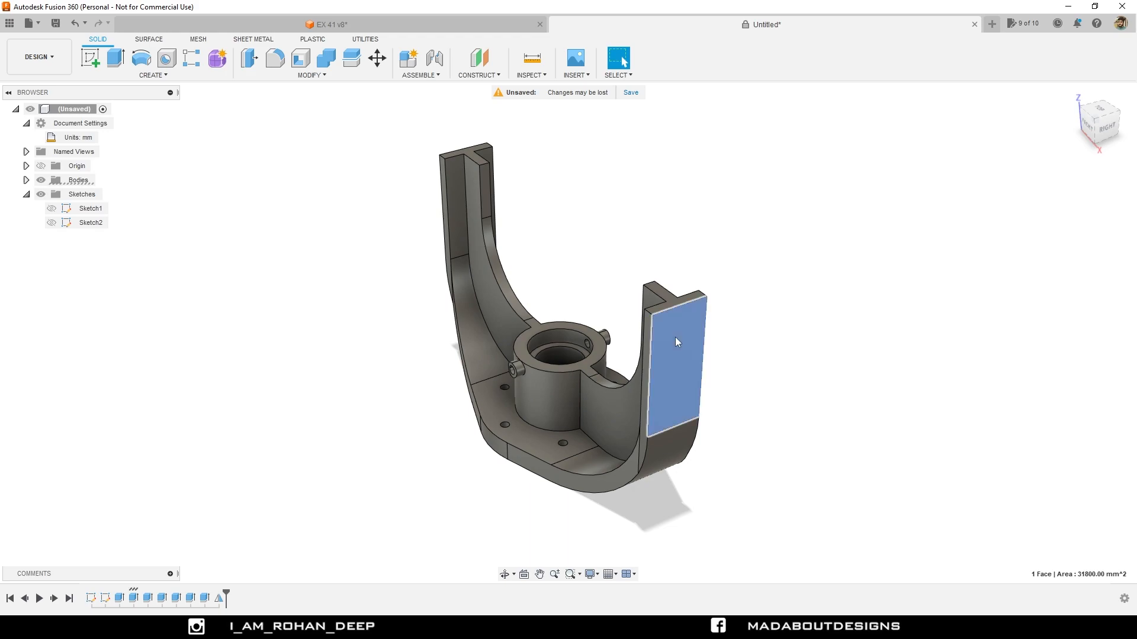
click(93, 61)
middle_drag(296, 148, 268, 305)
scroll(494, 220, up, 4)
middle_drag(517, 215, 487, 203)
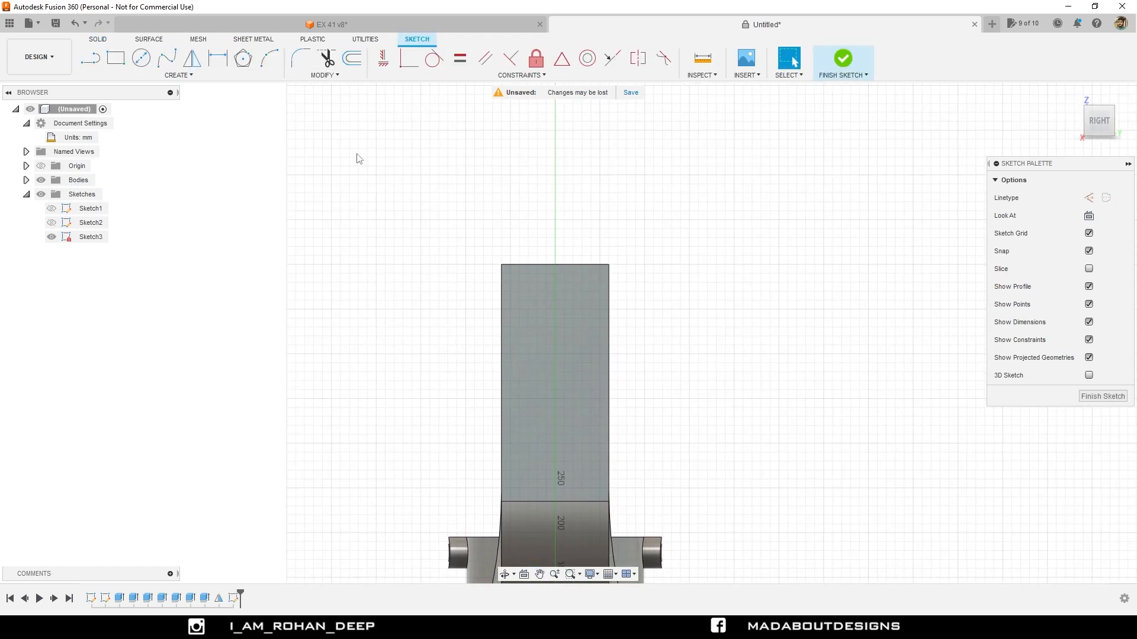
Project the top edge of the arm's outer face into the sketch
click(179, 75)
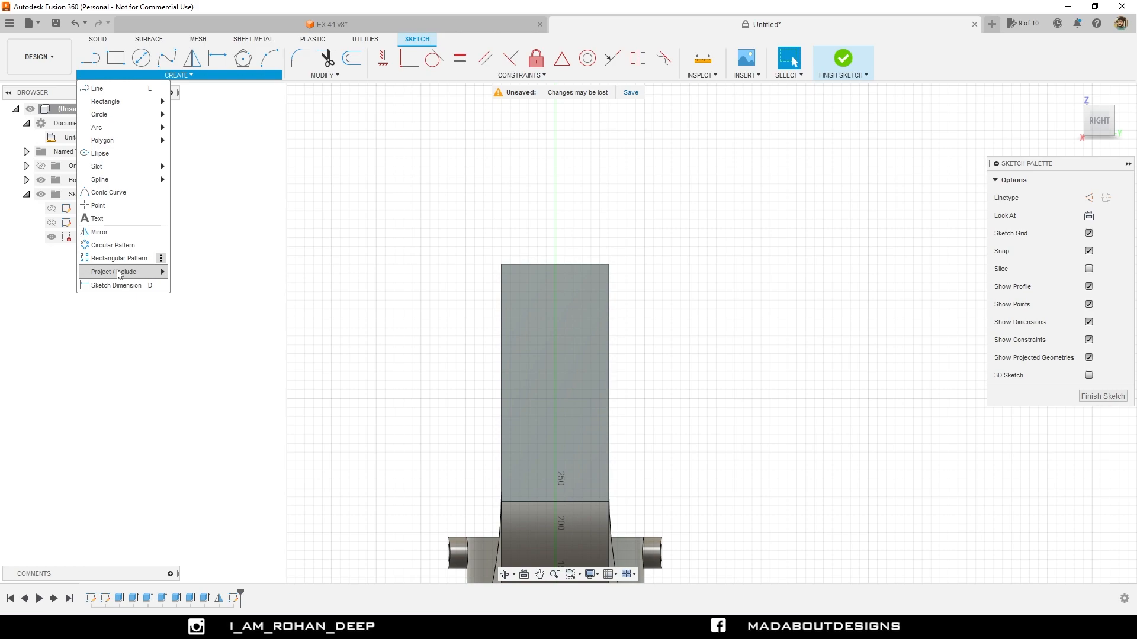
mouse_move(124, 275)
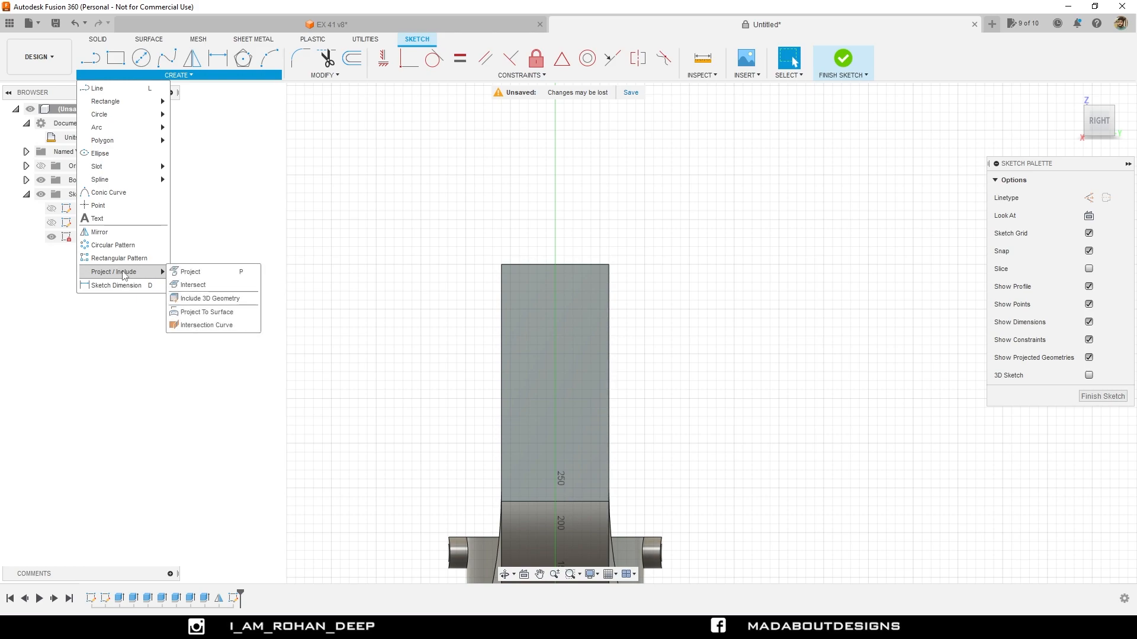
click(193, 276)
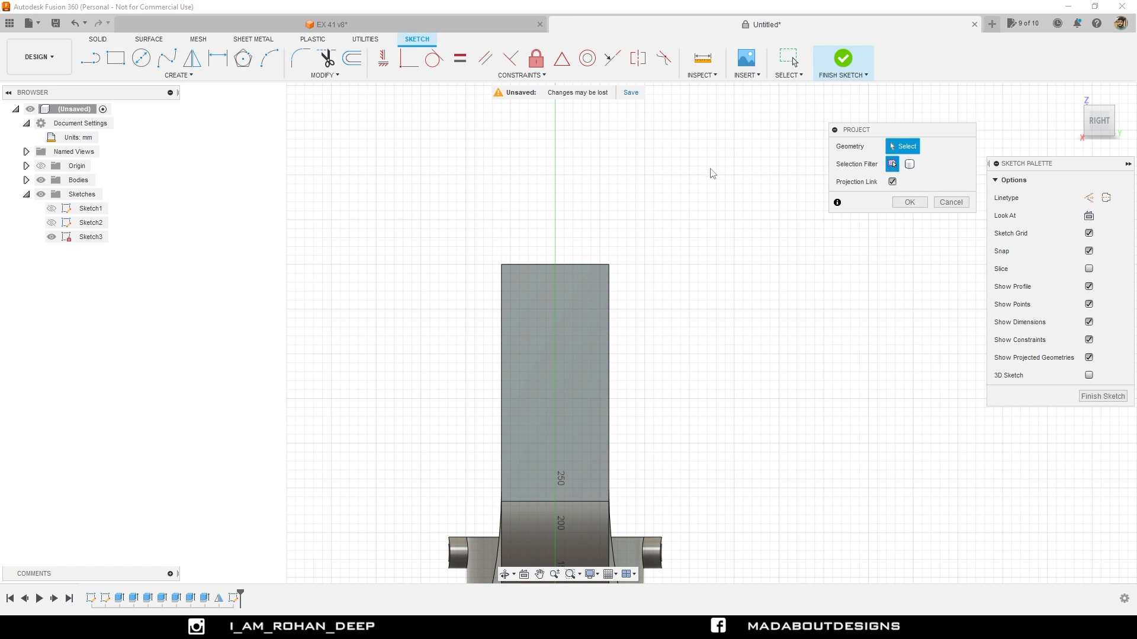
click(573, 261)
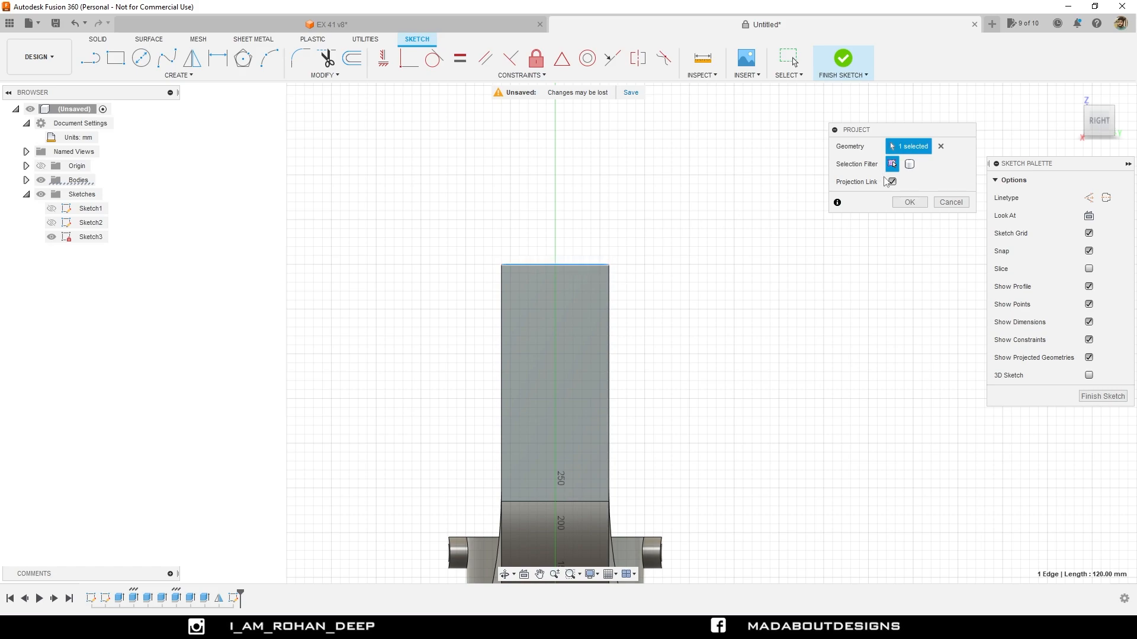
click(911, 204)
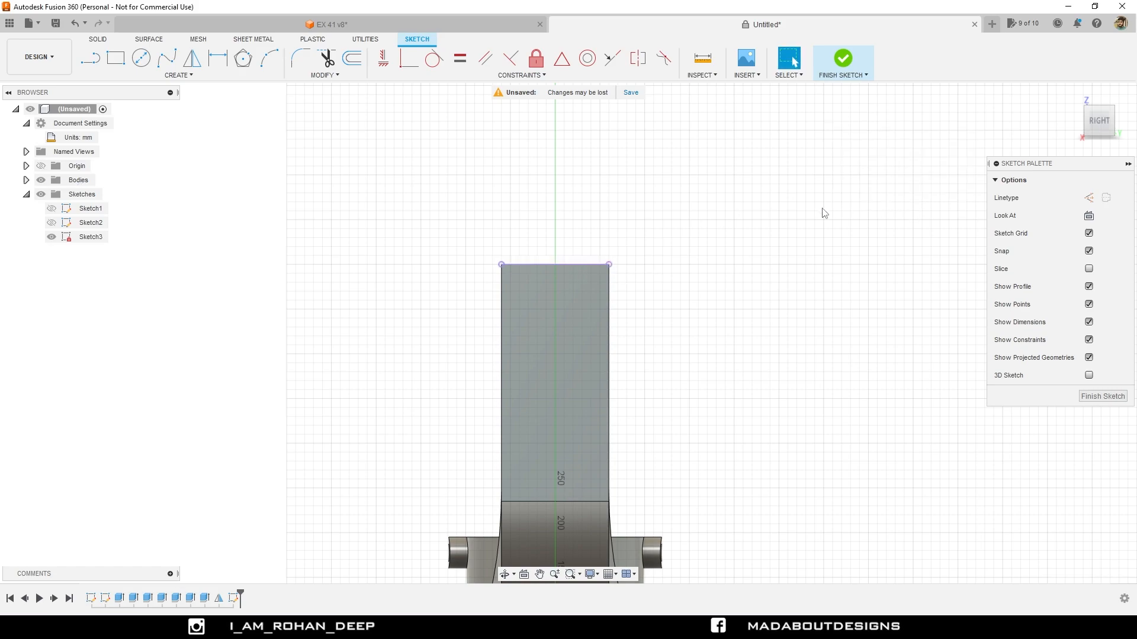
Draw a 120 mm diameter circle centred on the projected edge's midpoint and reaching the edge's endpoint
scroll(672, 194, up, 2)
mouse_move(540, 274)
shift+middle_down()
mouse_move(583, 284)
mouse_move(521, 280)
shift+middle_up()
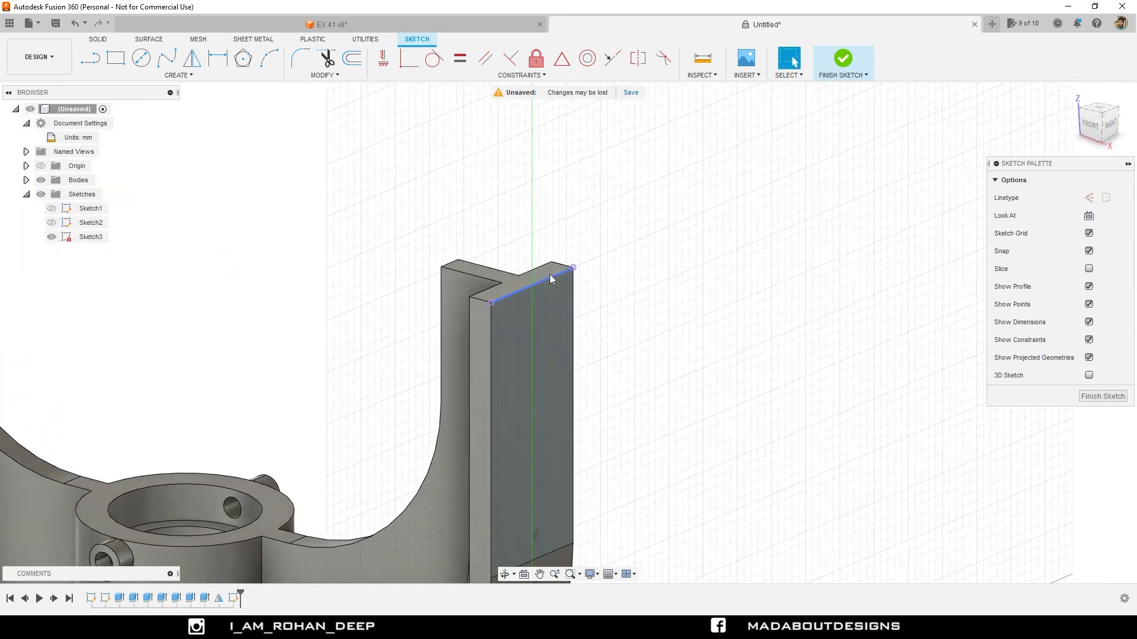
click(1111, 127)
middle_drag(643, 204, 603, 197)
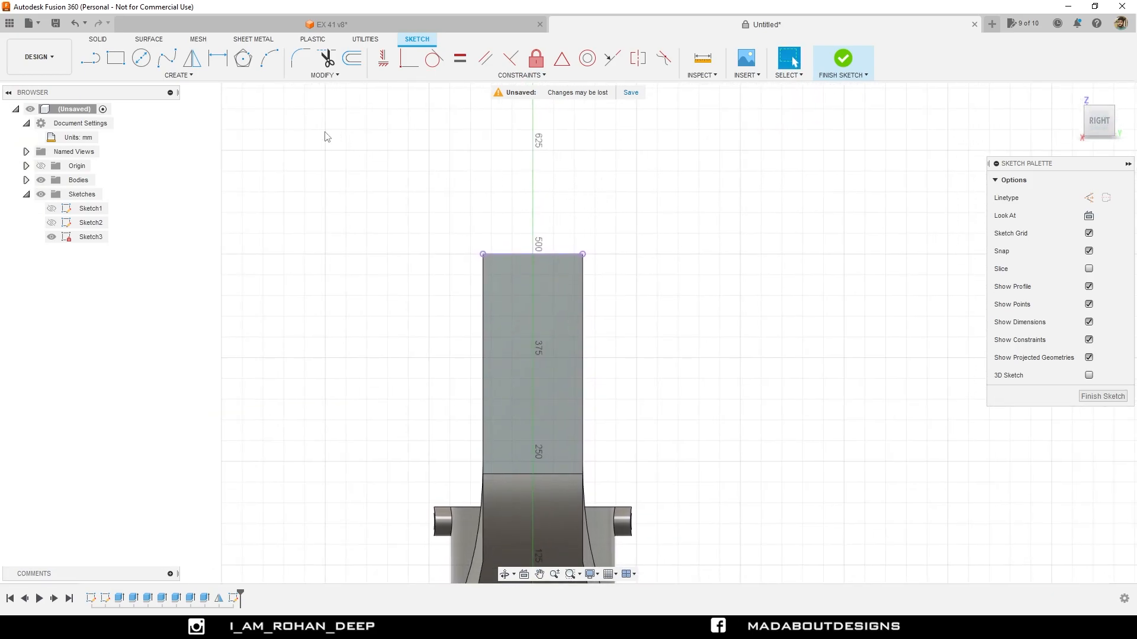
click(141, 57)
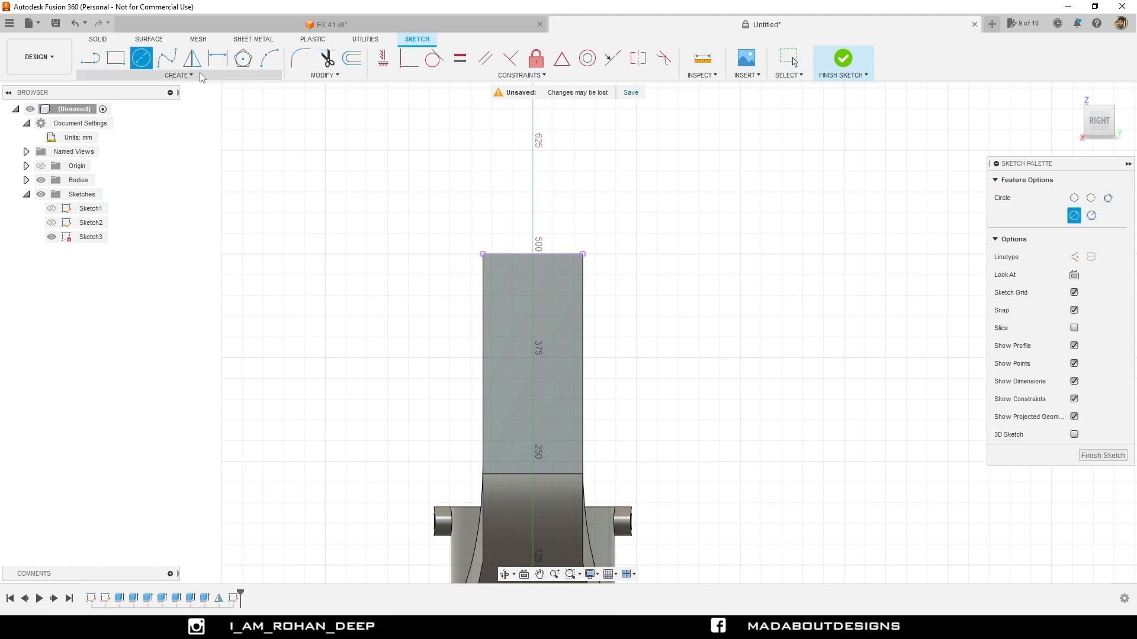
scroll(391, 175, up, 3)
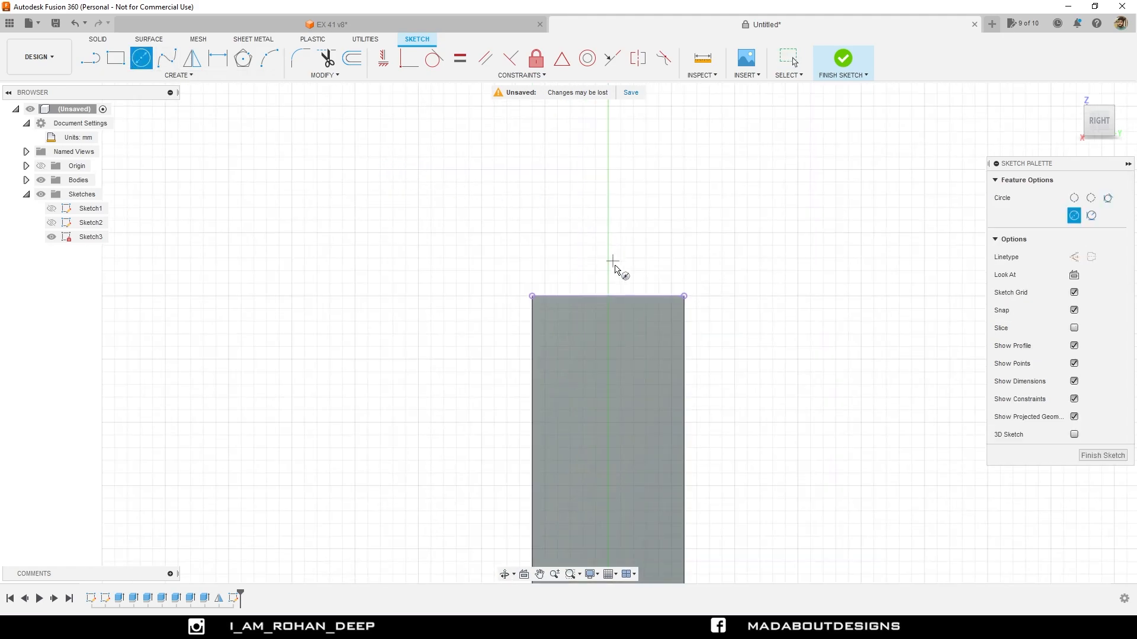
click(608, 296)
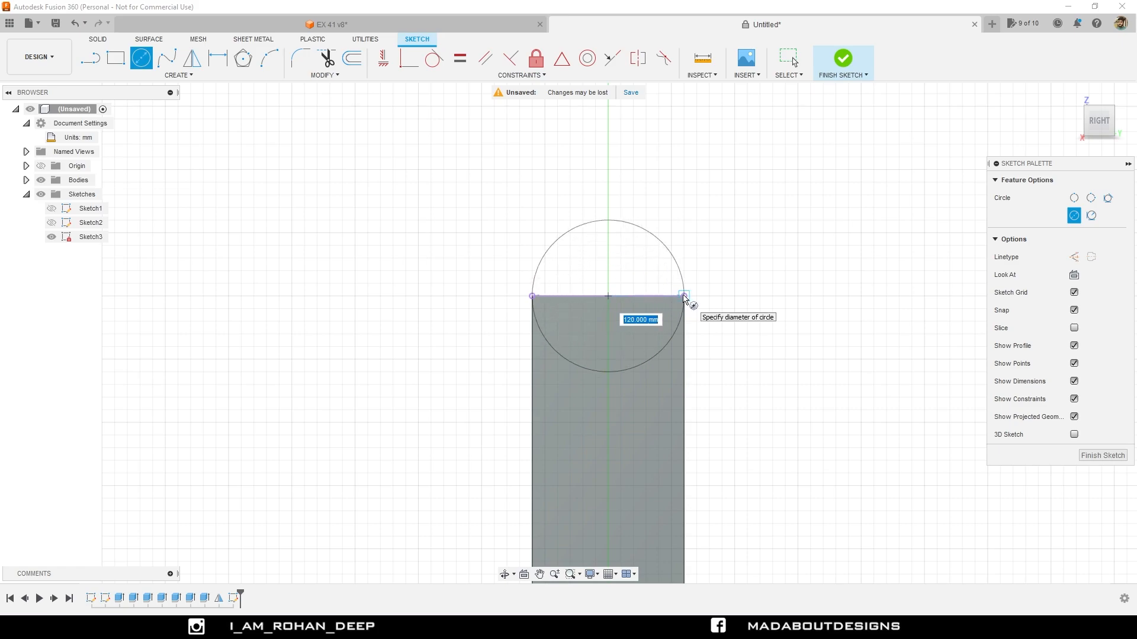
click(685, 298)
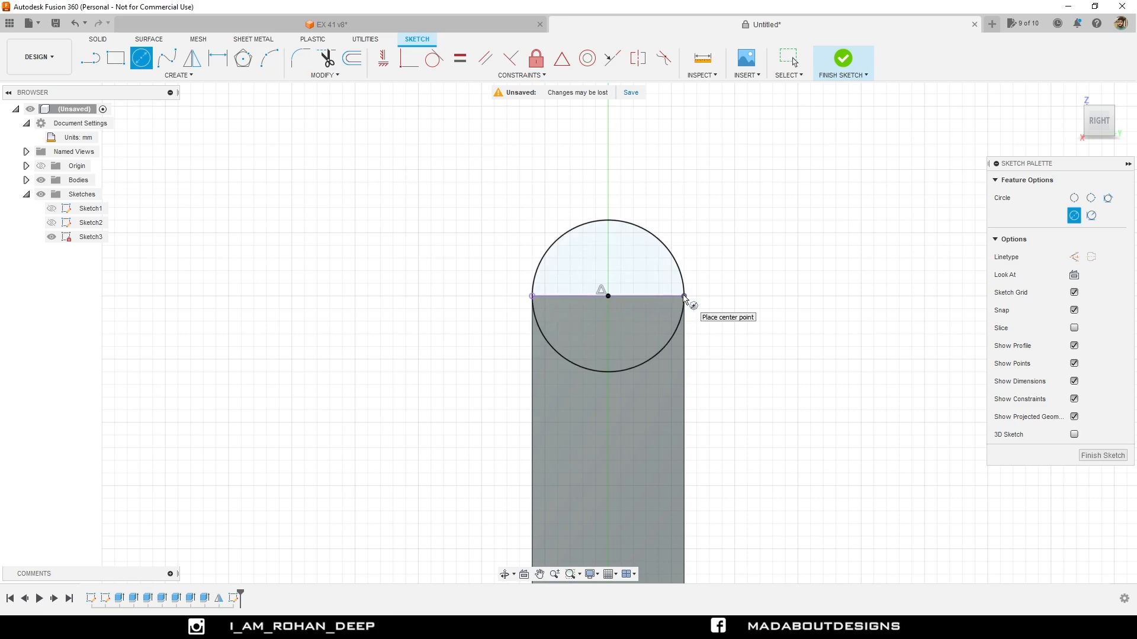
Add a concentric 50 mm diameter circle at the same centre and finish the sketch
scroll(685, 298, up, 2)
click(588, 298)
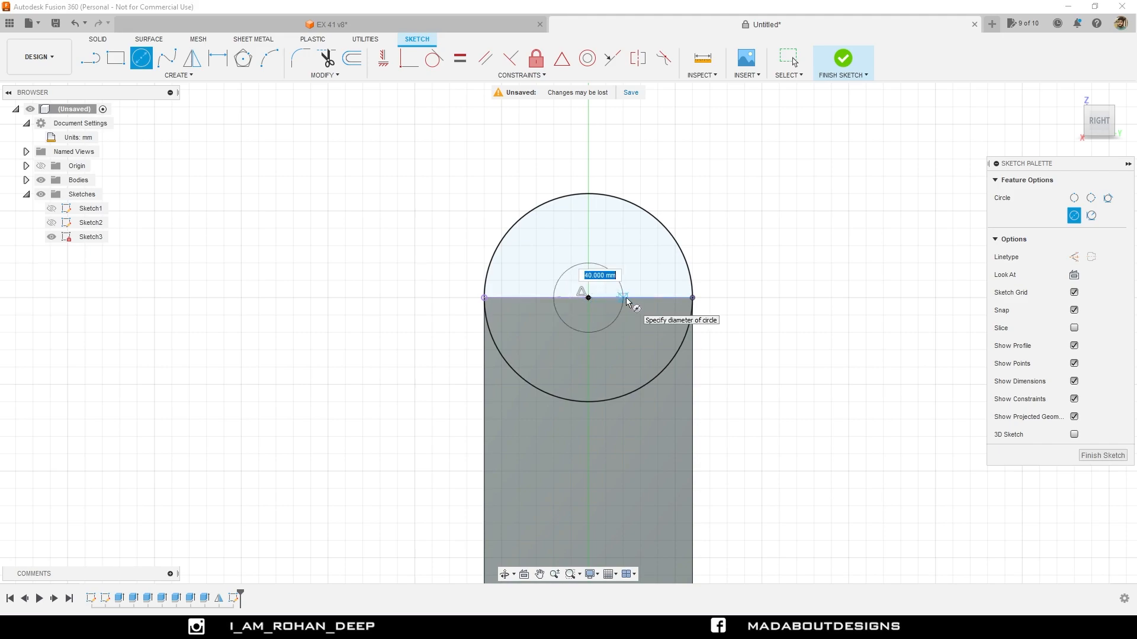
text(50)
key(Tab)
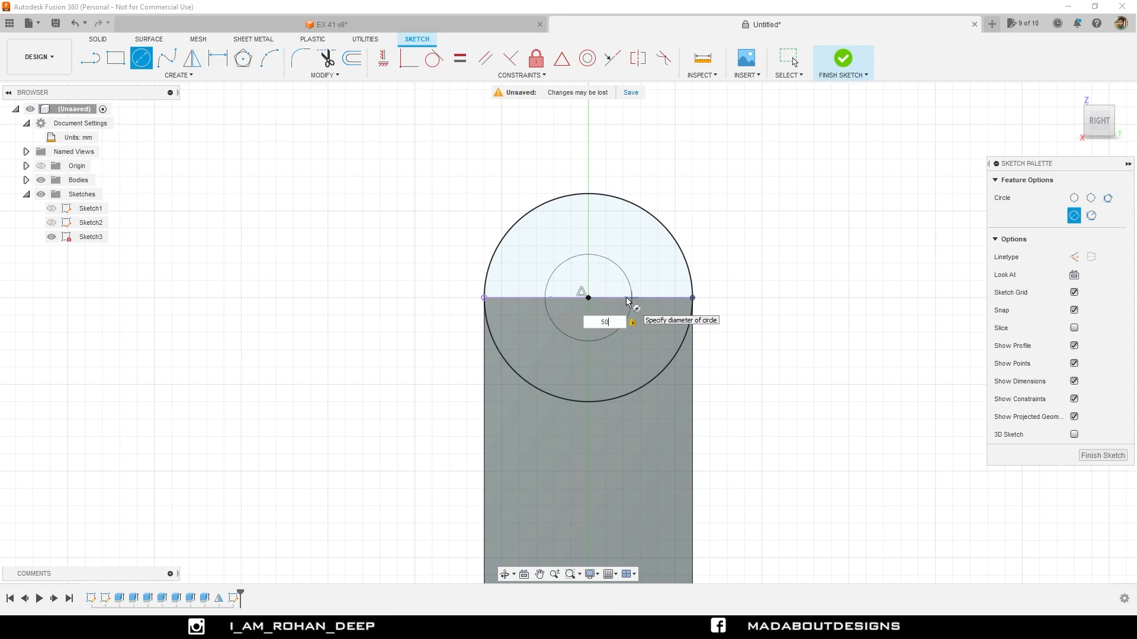
key(Return)
key(Escape)
scroll(626, 297, down, 5)
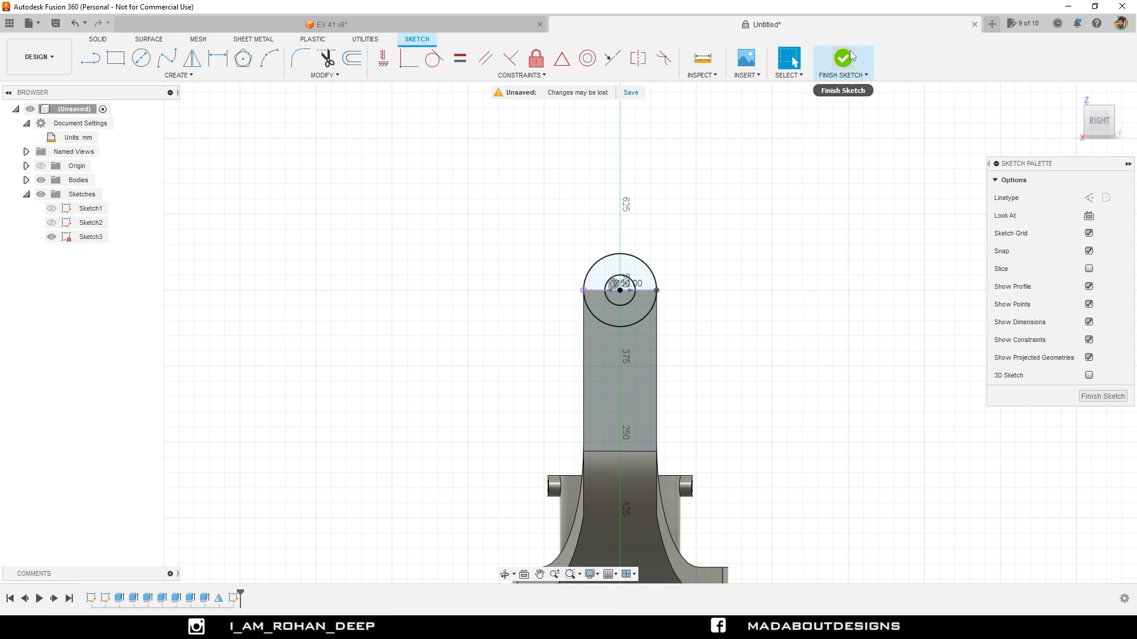
click(826, 63)
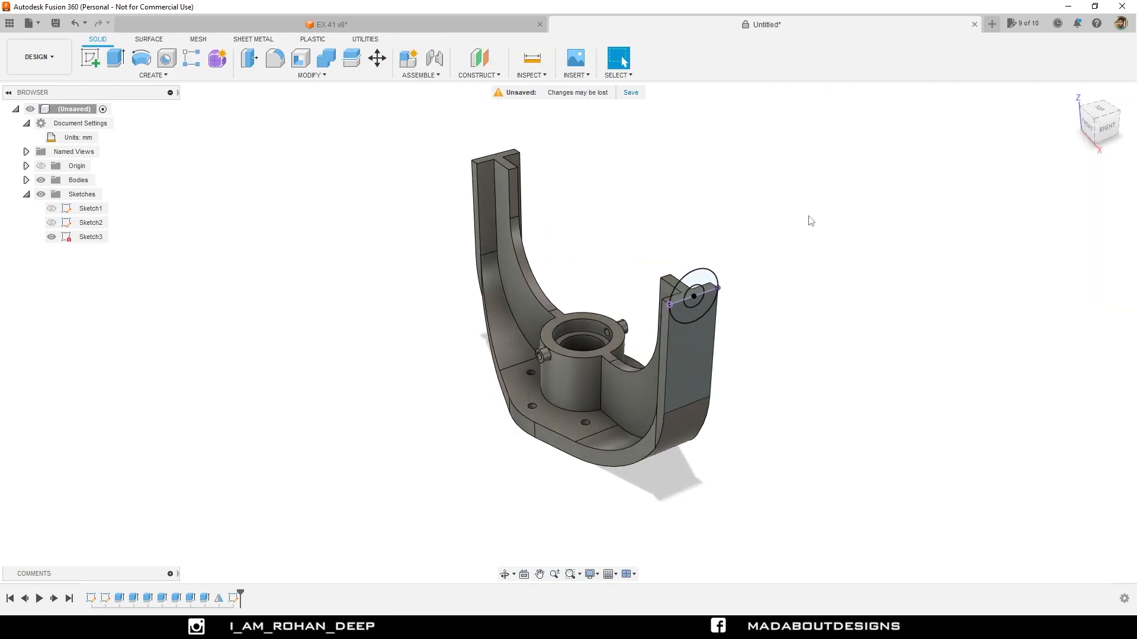
Cut the 50 mm circle through both upright arms with an extrusion of -800 mm, reaching the opposite arm's outer face
key(e)
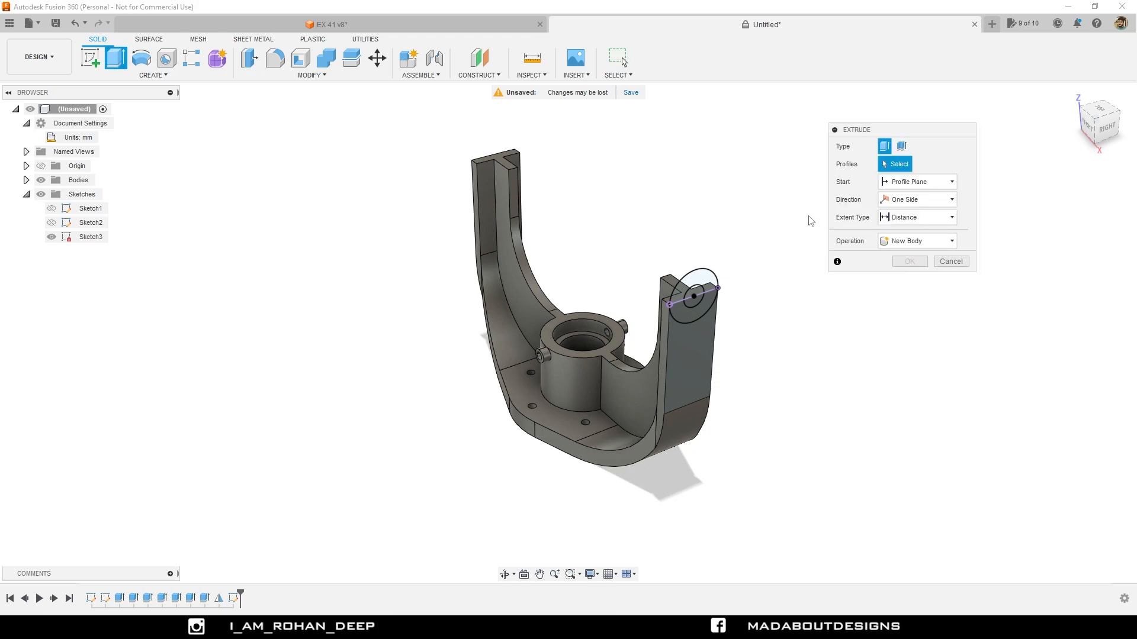
scroll(687, 317, up, 3)
middle_drag(805, 295, 806, 320)
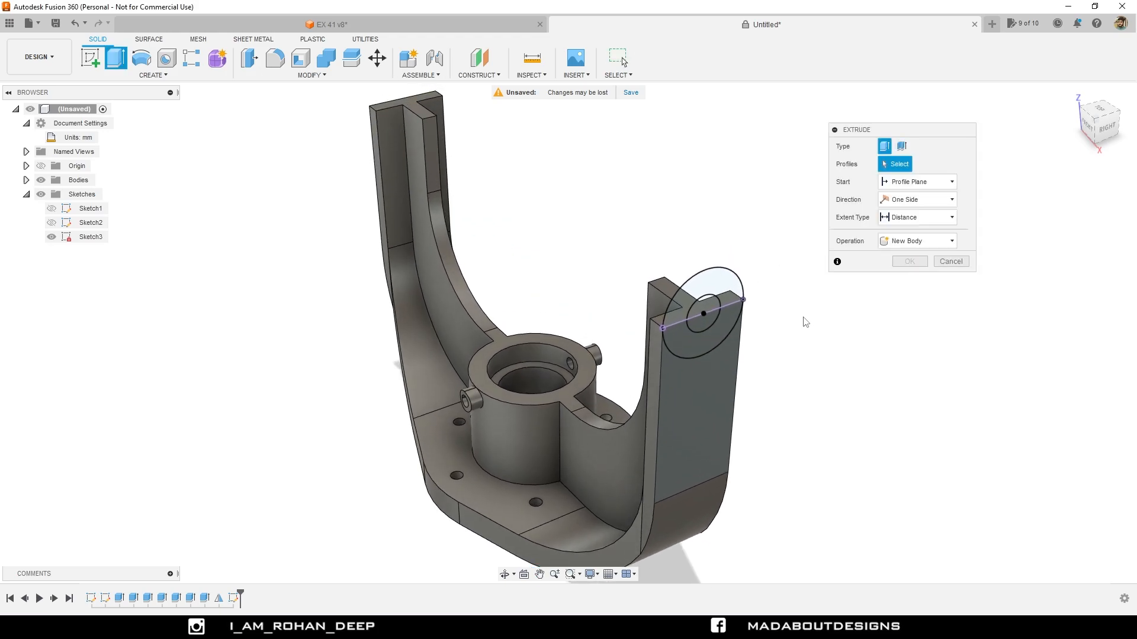
click(714, 307)
click(710, 307)
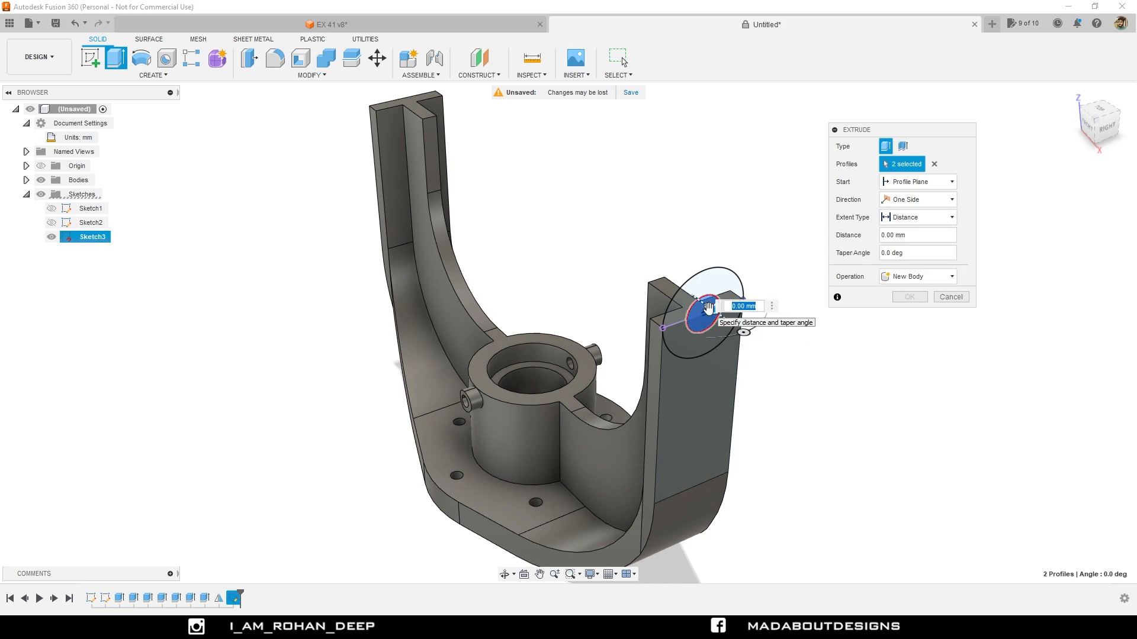
drag(708, 309, 652, 265)
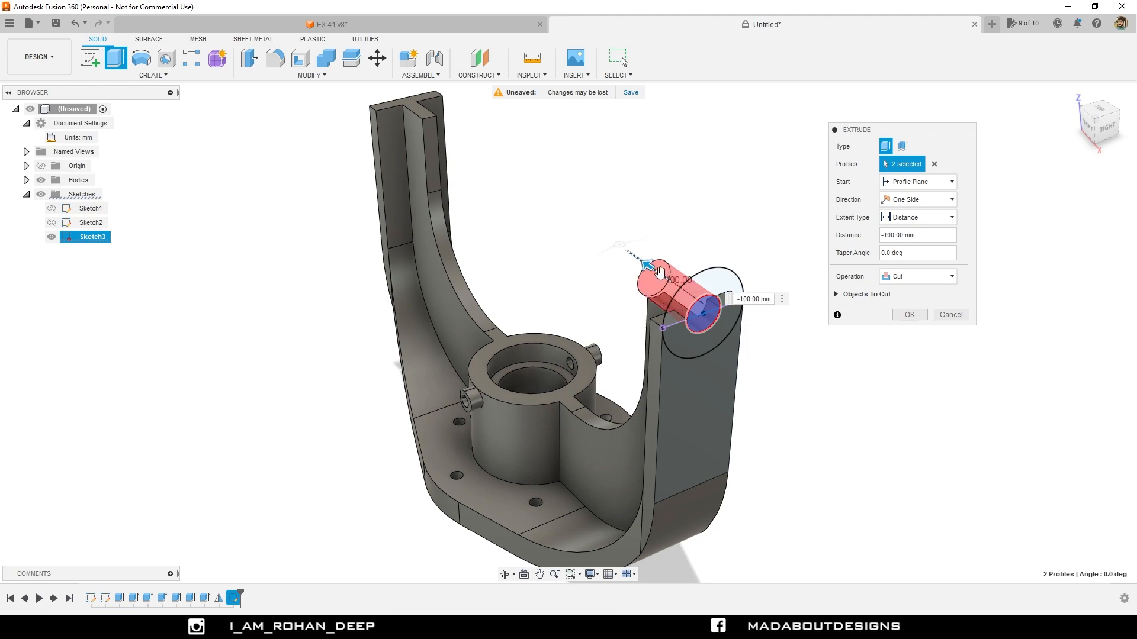
scroll(564, 288, down, 3)
shift+middle_drag(531, 292, 644, 288)
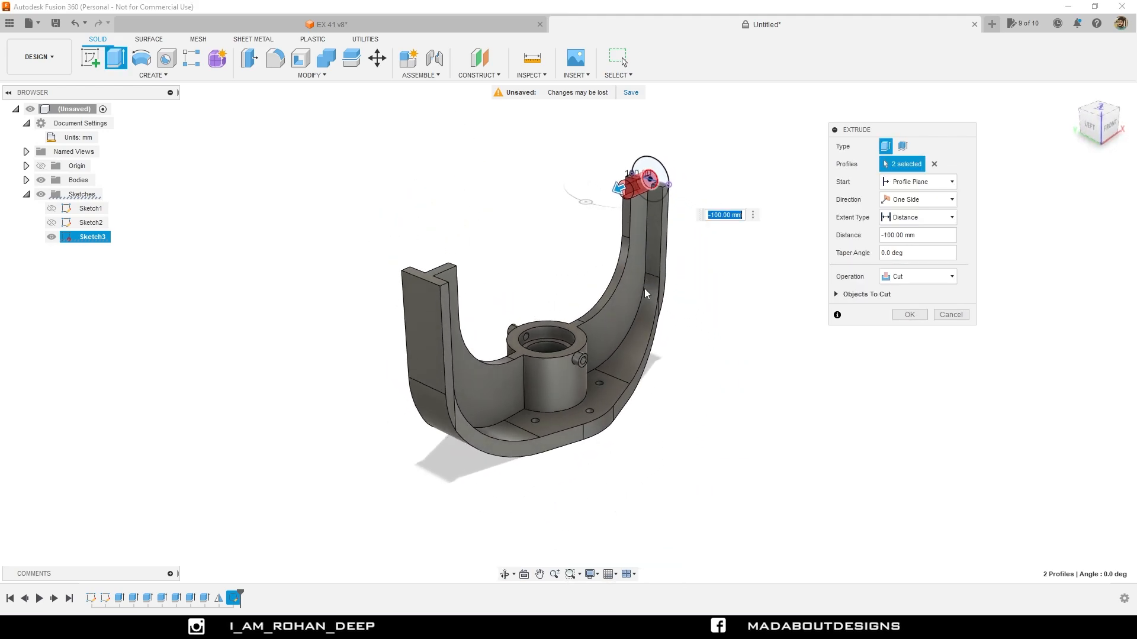
click(420, 298)
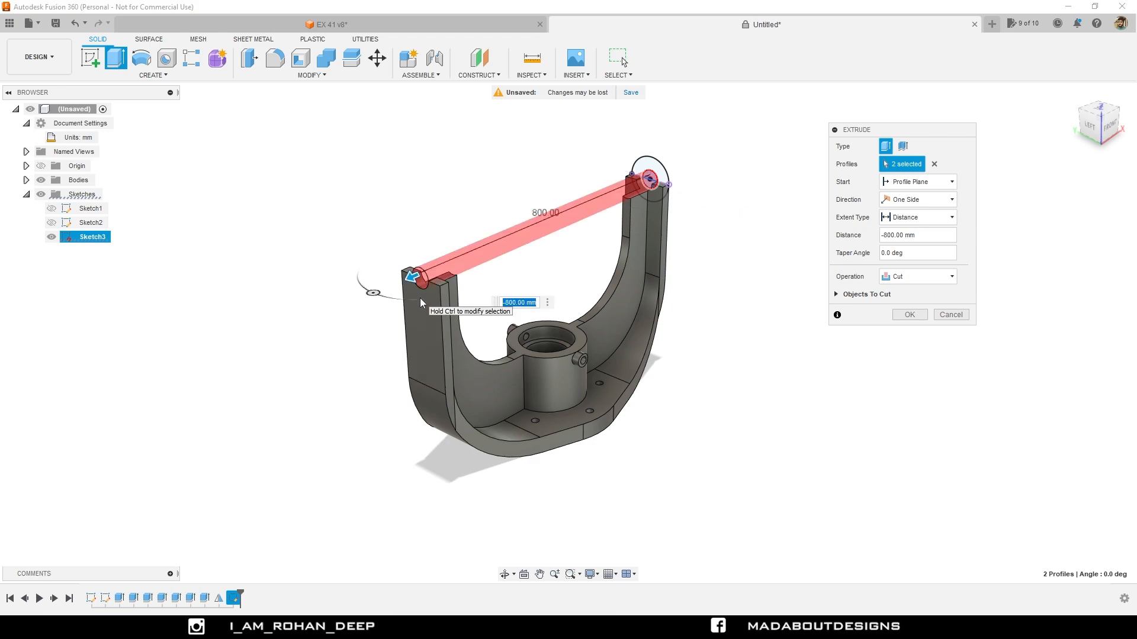
shift+middle_drag(421, 303, 323, 380)
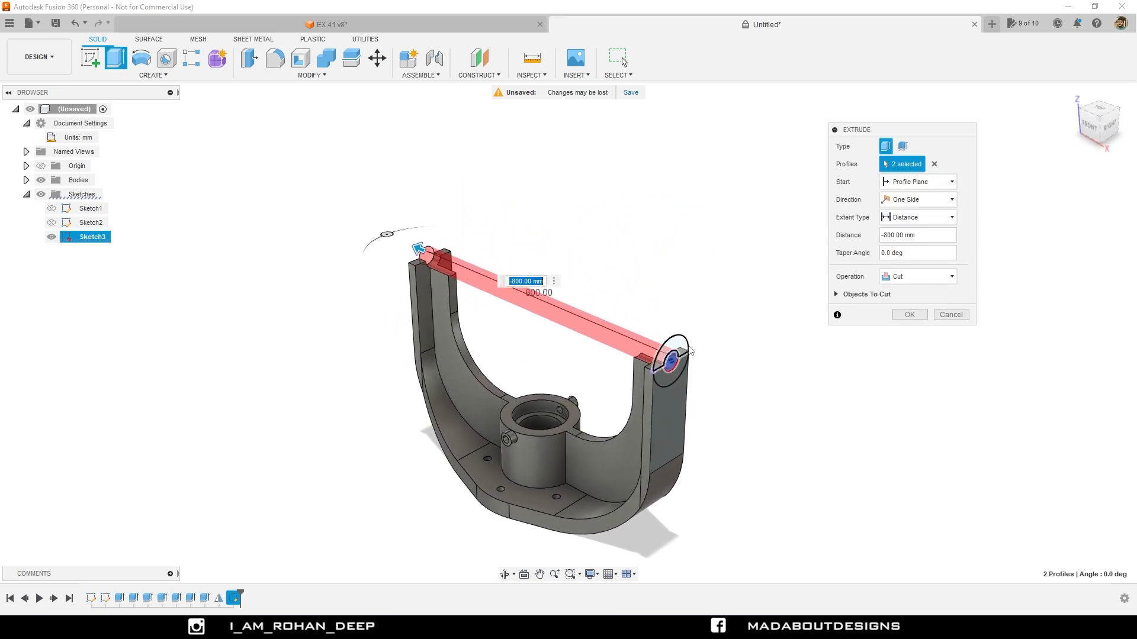
shift+middle_drag(434, 311, 513, 314)
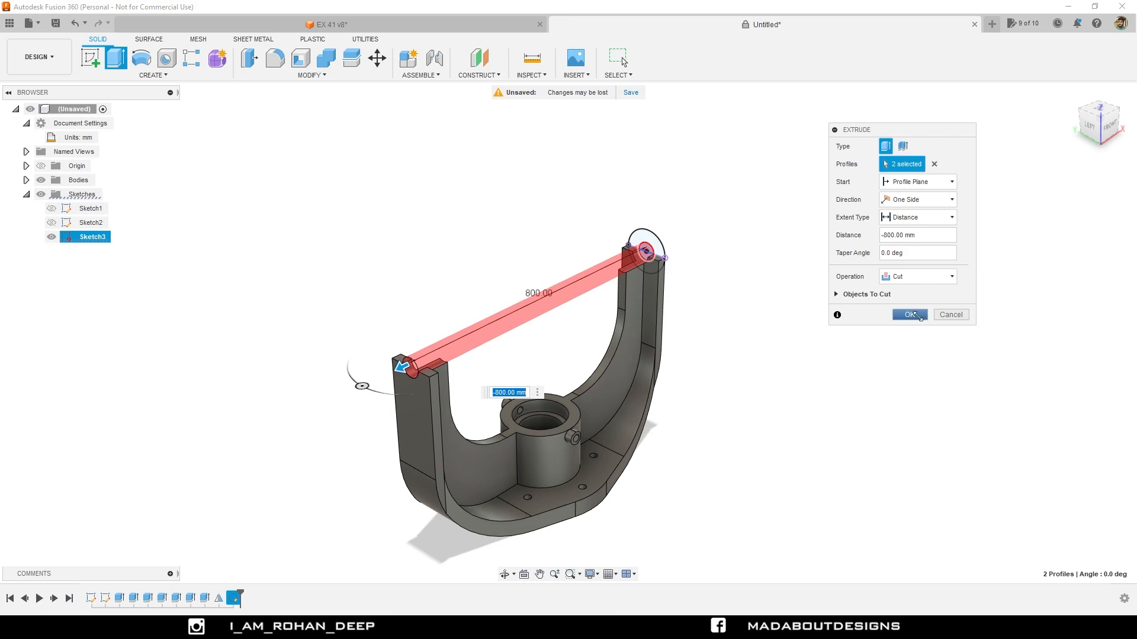
click(910, 314)
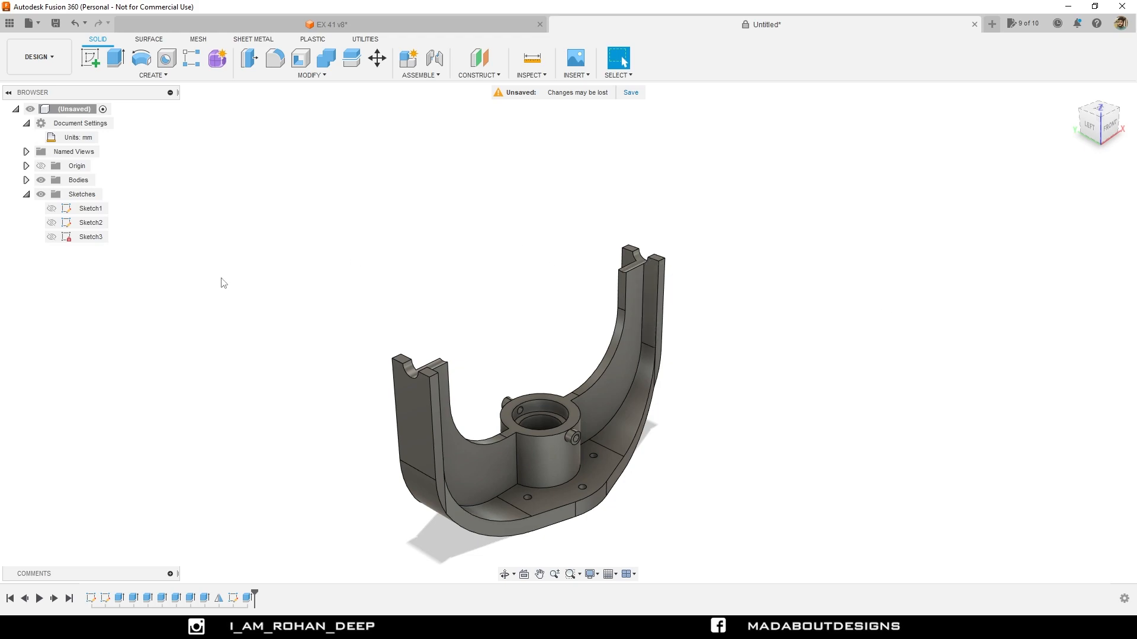
Show Sketch3 again and extrude the ring between the 50 mm and 120 mm circles -95 mm, joined to the right arm
click(51, 237)
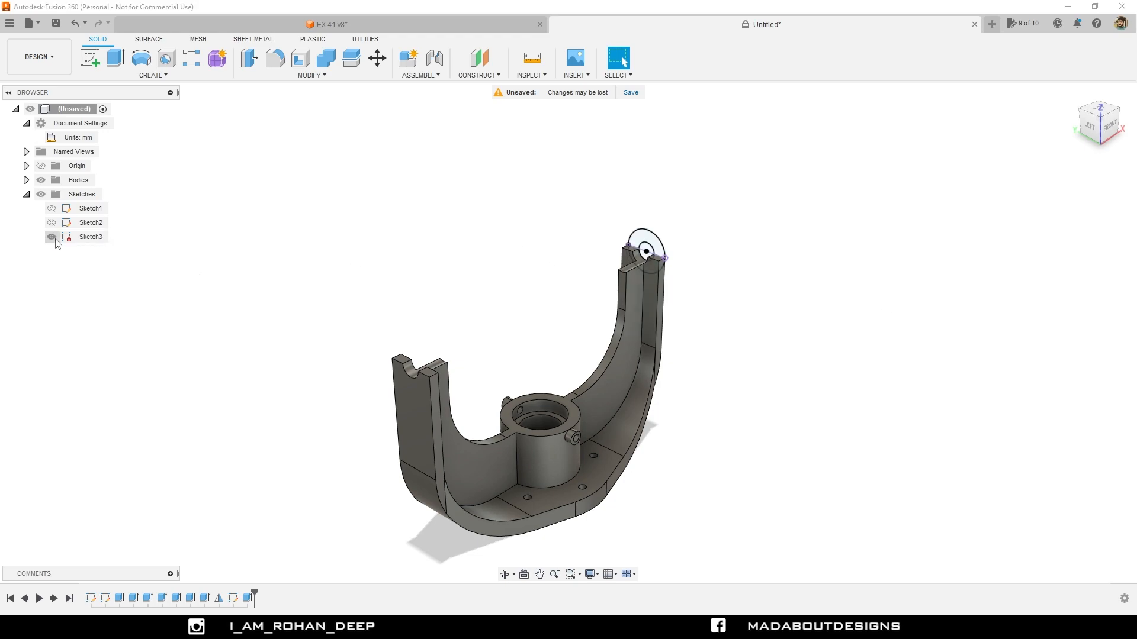
shift+middle_drag(200, 315, 97, 310)
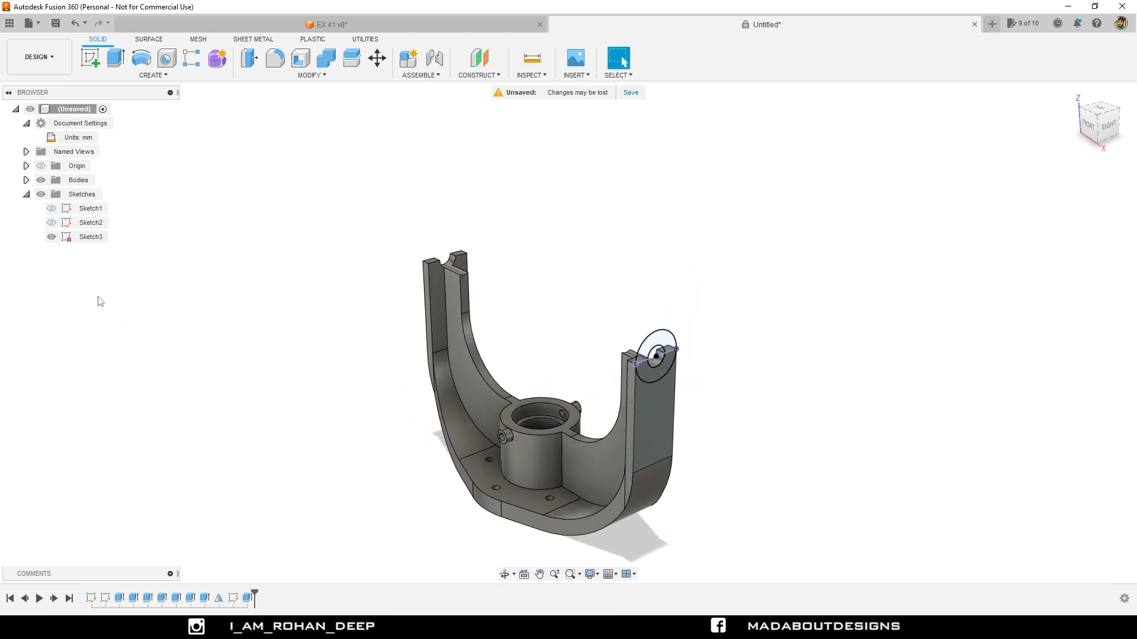
click(115, 57)
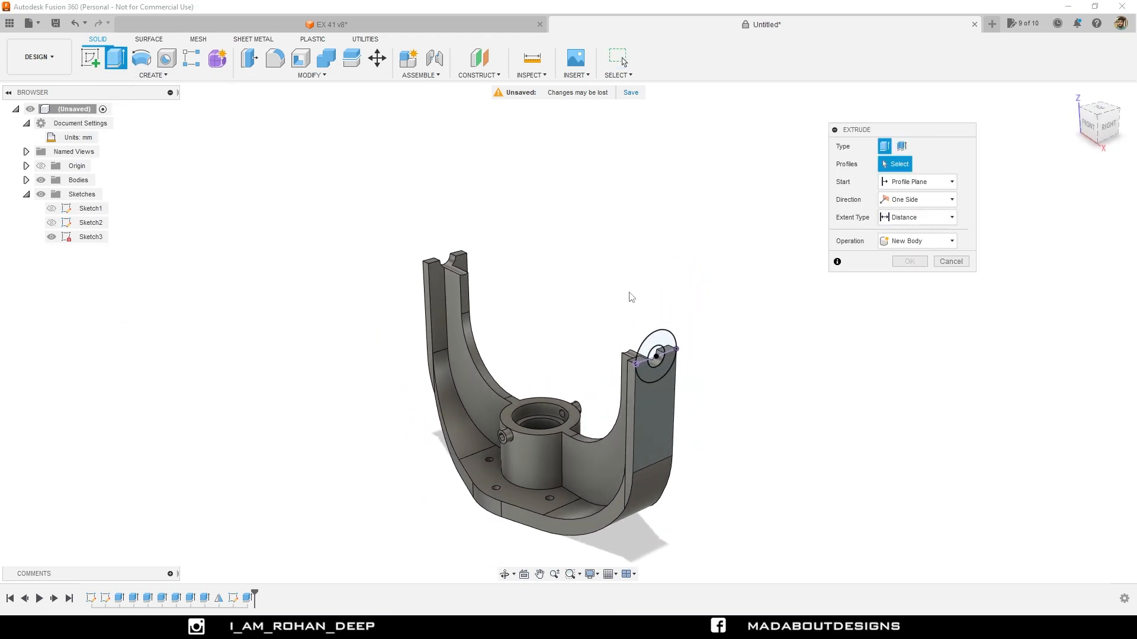
click(659, 338)
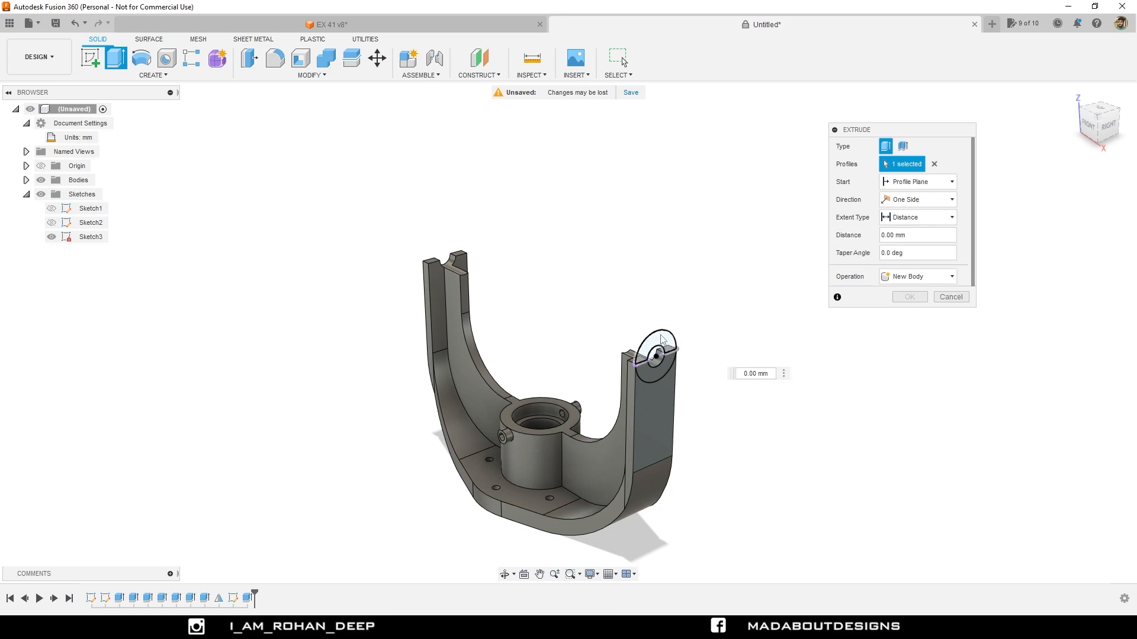
click(663, 367)
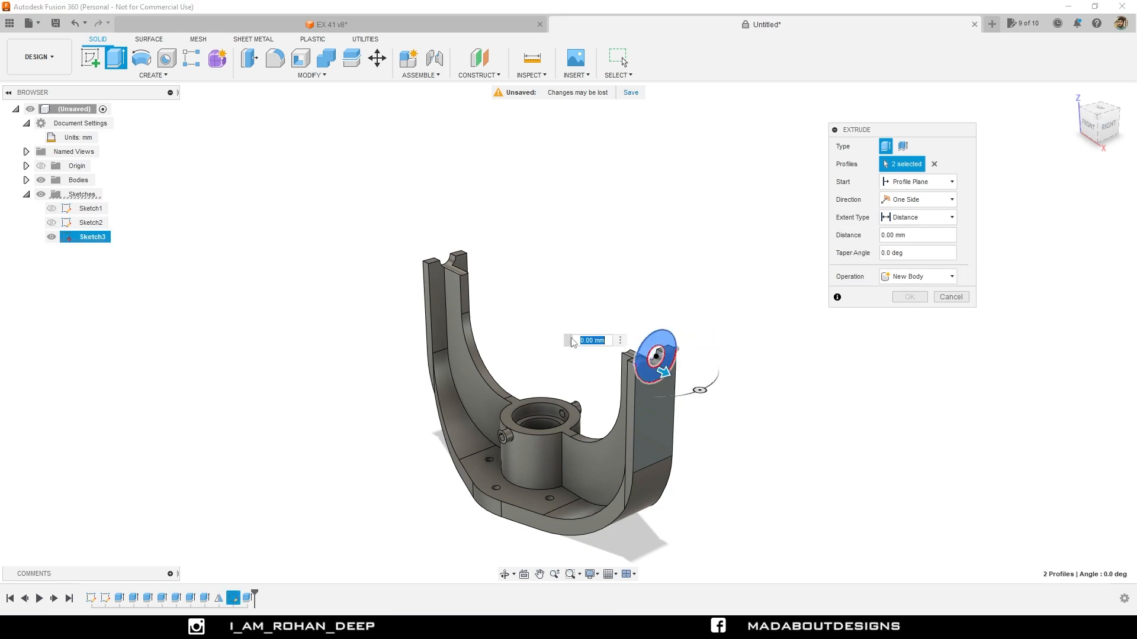
scroll(679, 297, up, 3)
shift+middle_drag(682, 294, 695, 292)
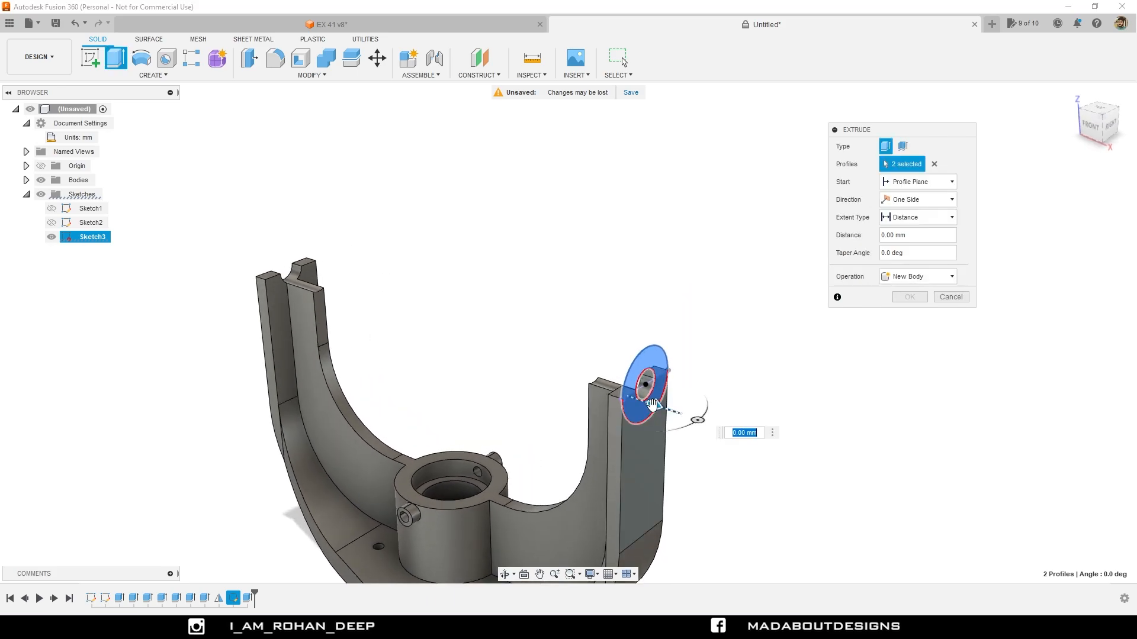
drag(642, 403, 594, 441)
shift+middle_drag(592, 435, 633, 438)
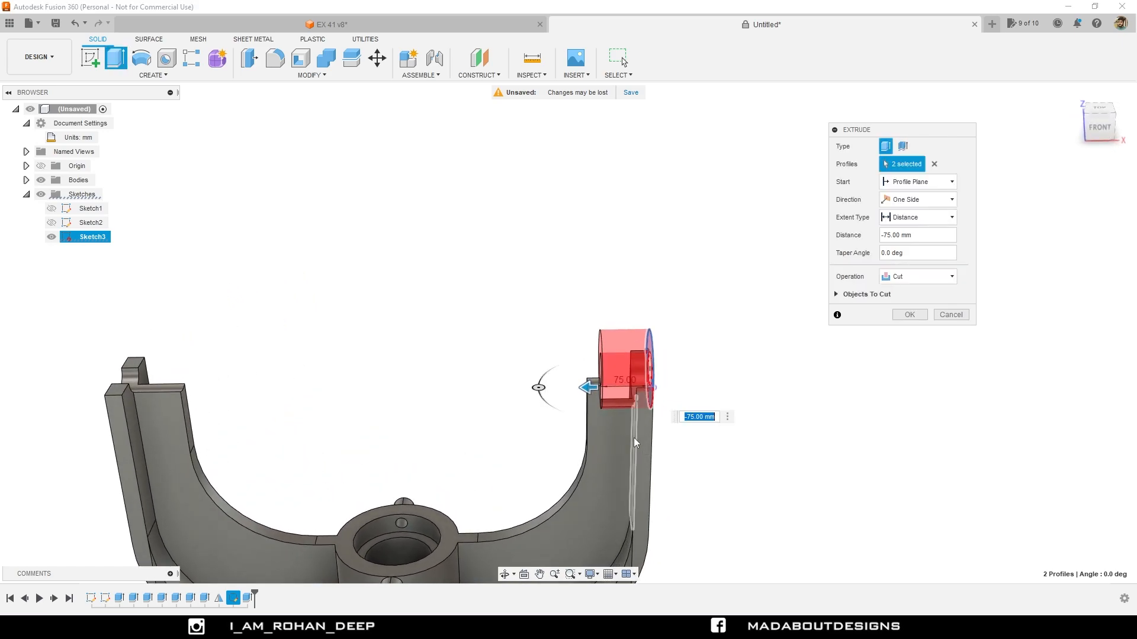
text(-95)
key(Return)
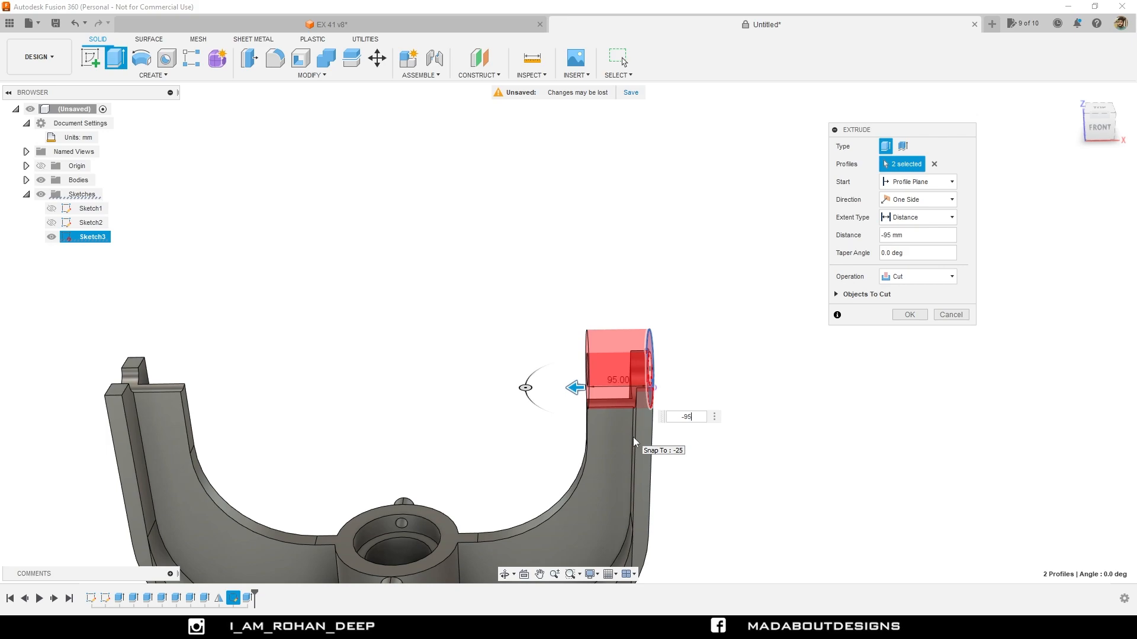
click(921, 277)
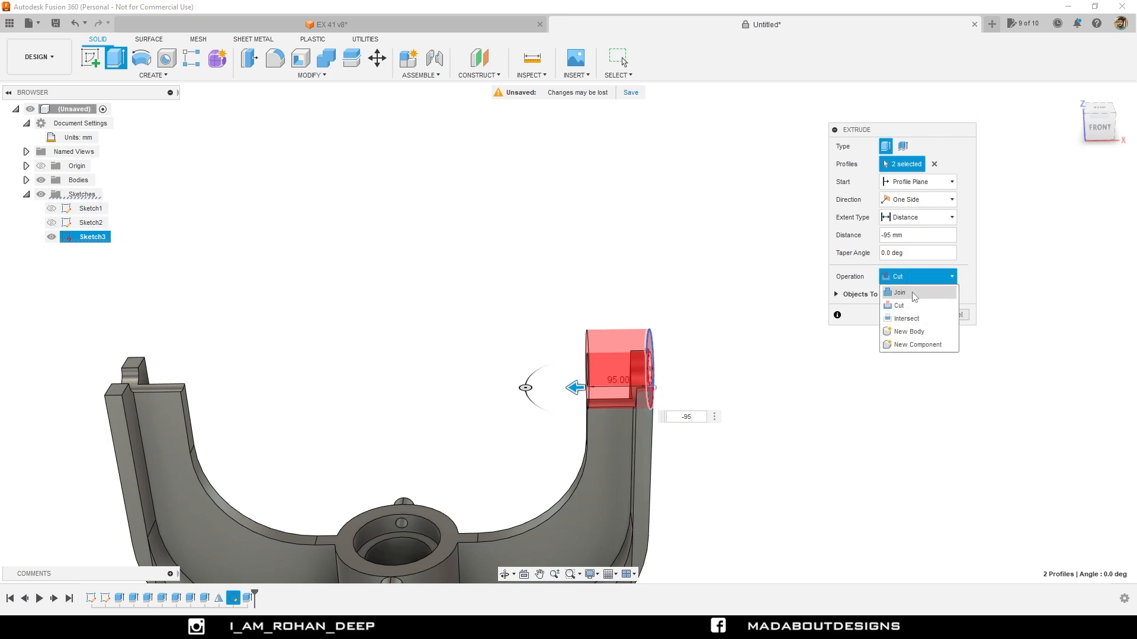
click(912, 293)
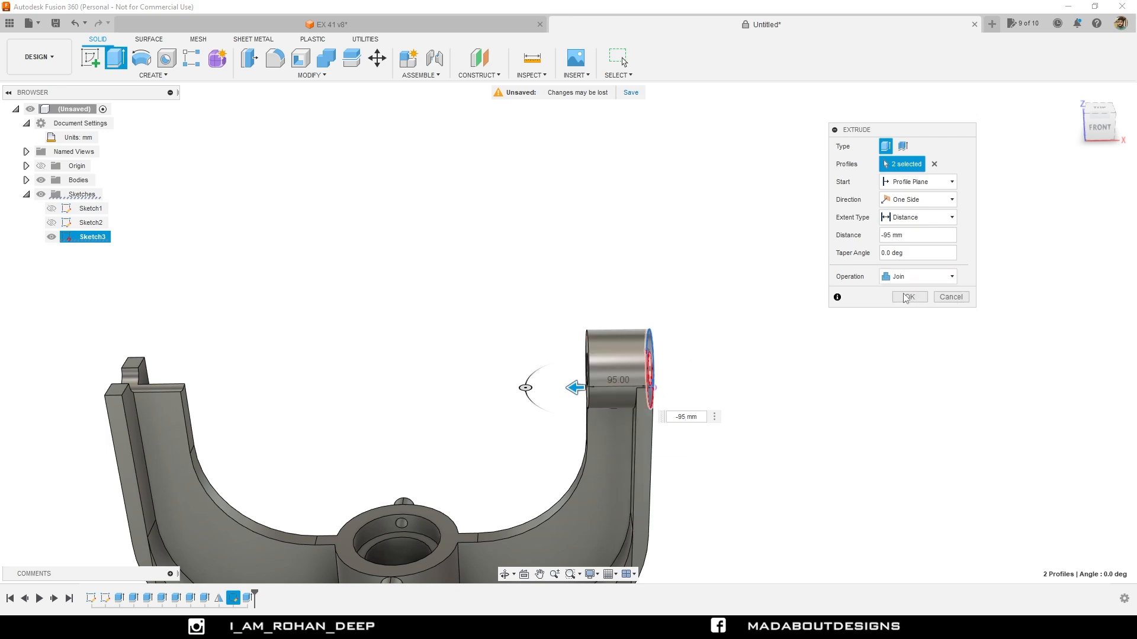
click(908, 297)
Hide Sketch3 so that only the bracket body is displayed
shift+middle_drag(810, 320, 570, 342)
click(51, 237)
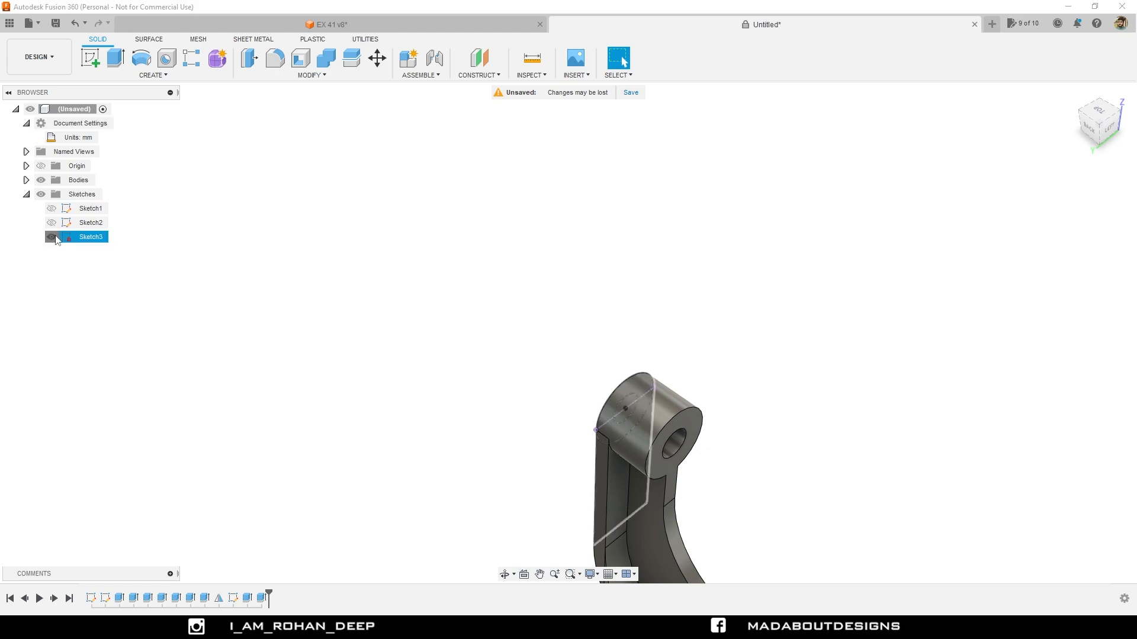
scroll(290, 341, down, 3)
shift+middle_drag(338, 395, 655, 353)
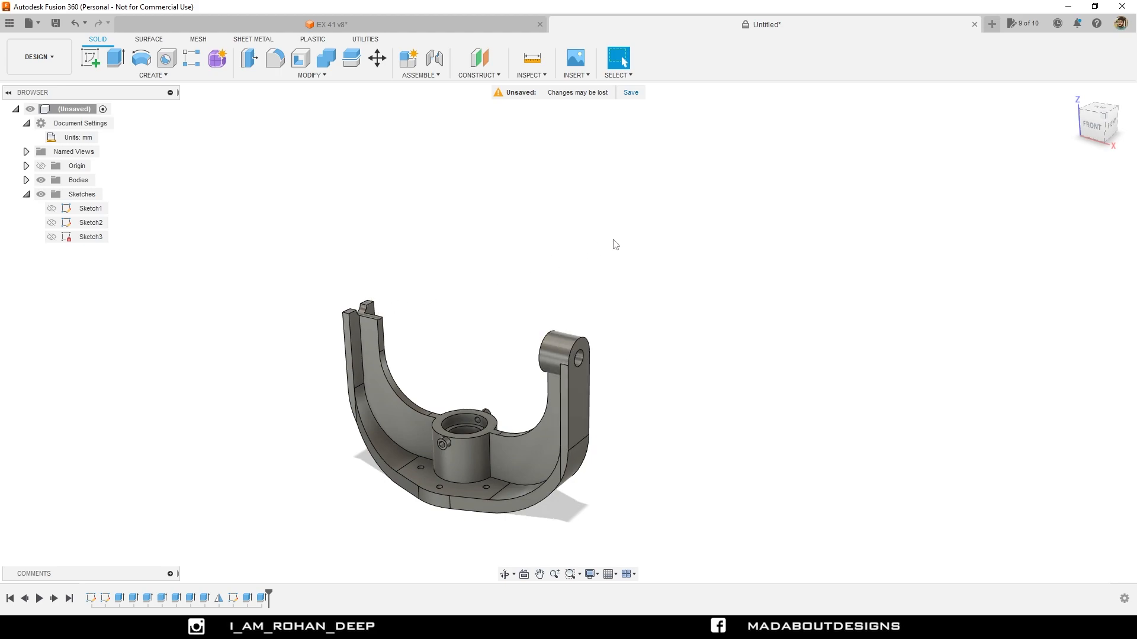
Try to mirror the right arm's round end extrusion across the bracket's central vertical plane with Optimized compute, and undo the mirror
click(177, 76)
click(116, 354)
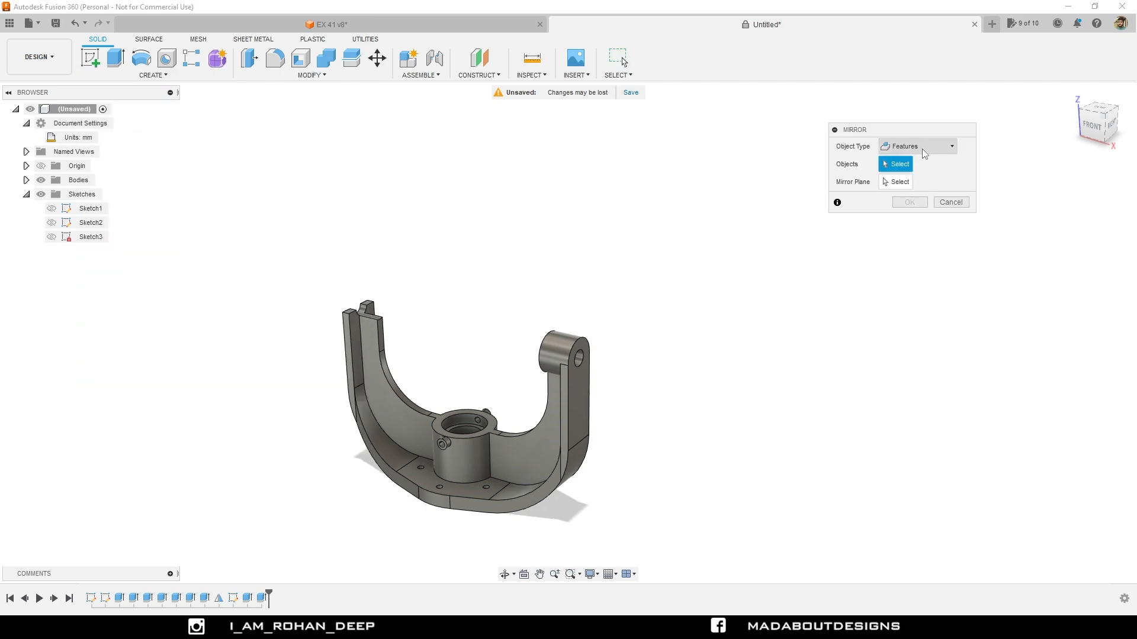
click(922, 148)
click(898, 190)
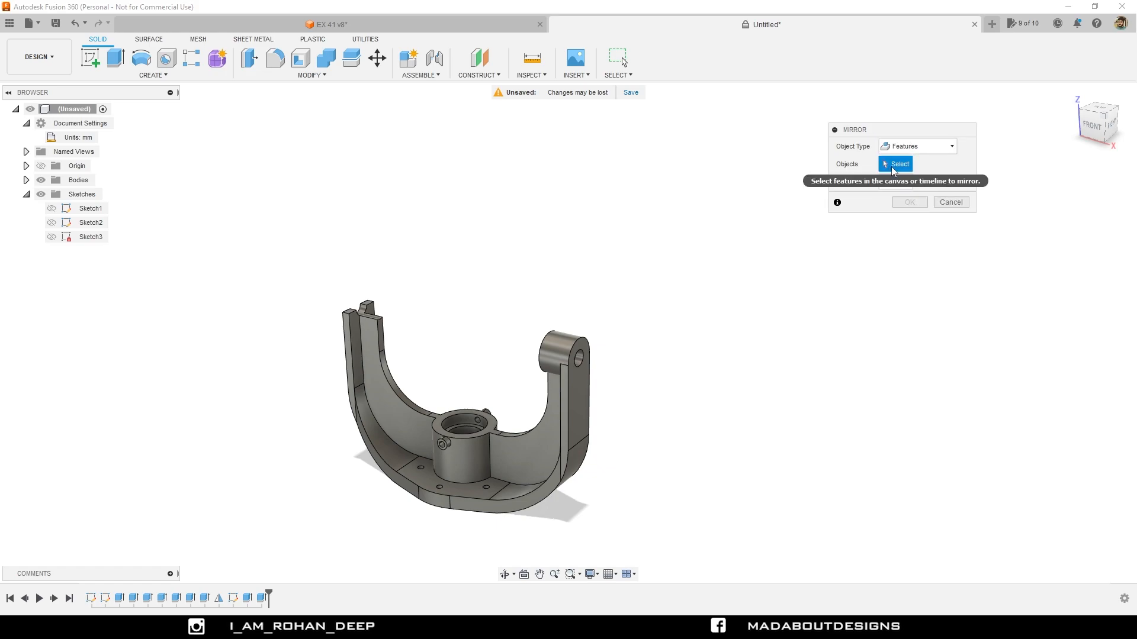
click(264, 601)
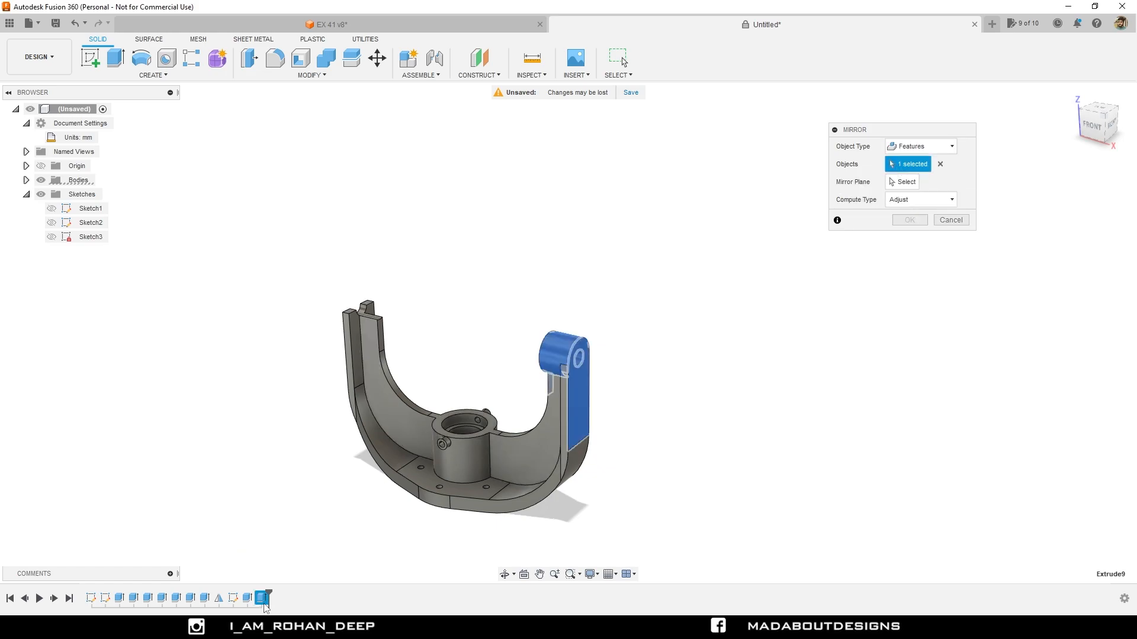
scroll(319, 473, up, 2)
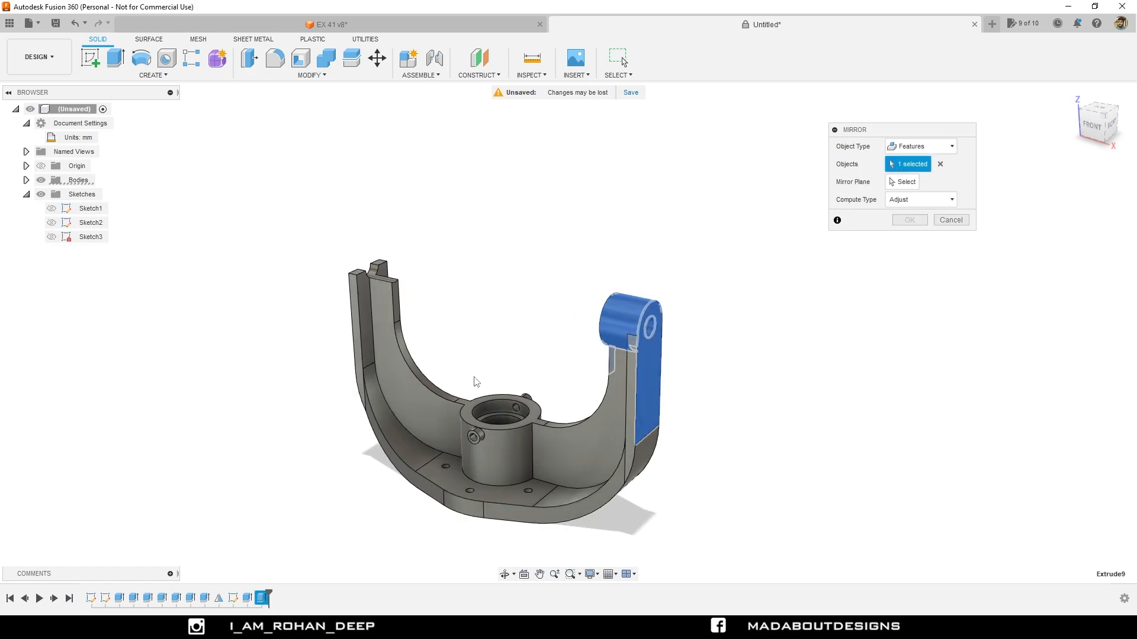
click(901, 182)
shift+middle_drag(572, 424, 536, 422)
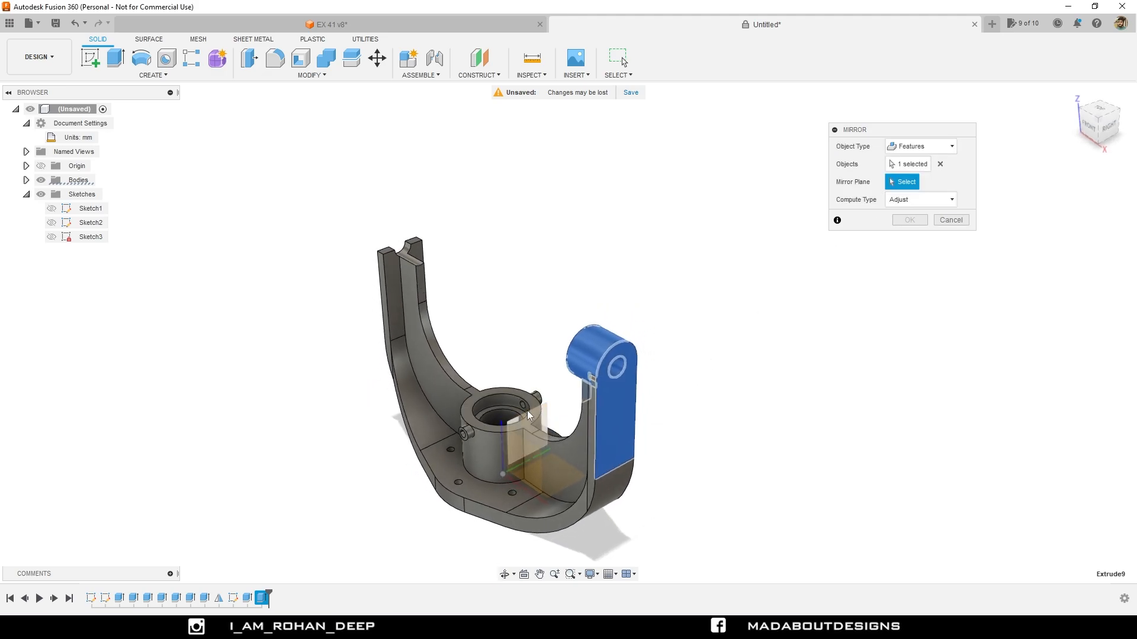
click(519, 415)
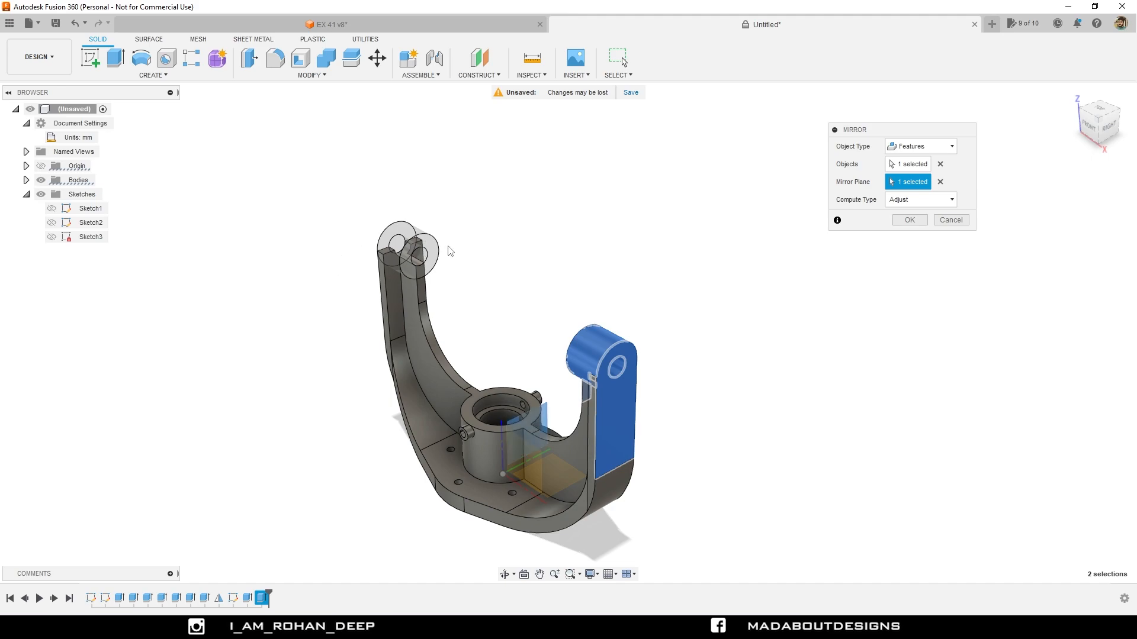
click(914, 202)
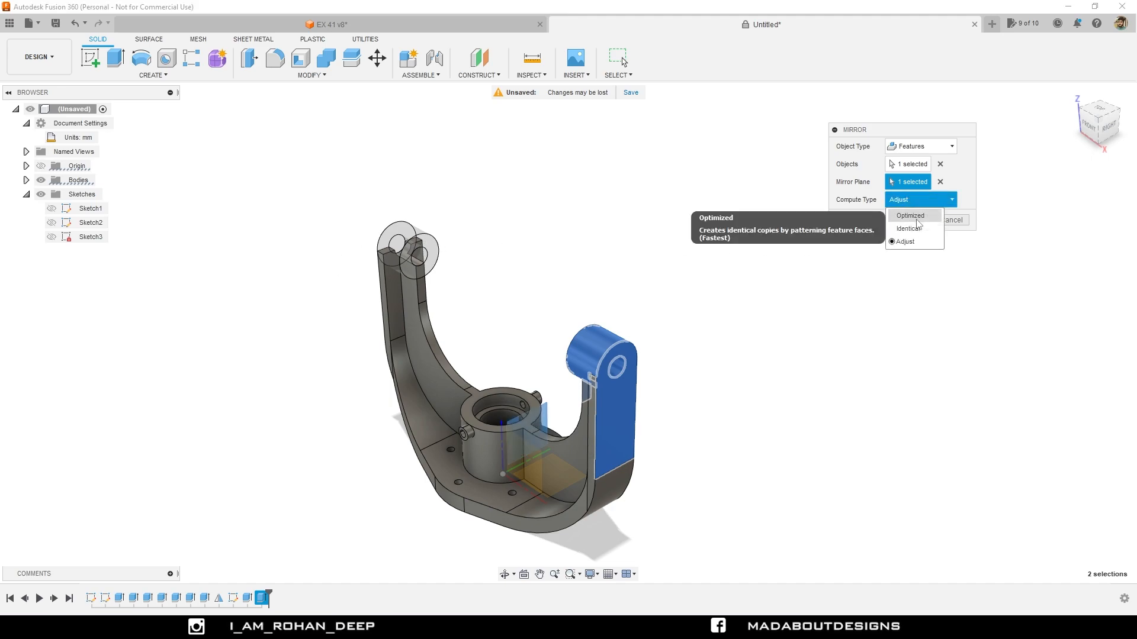
click(915, 217)
click(916, 221)
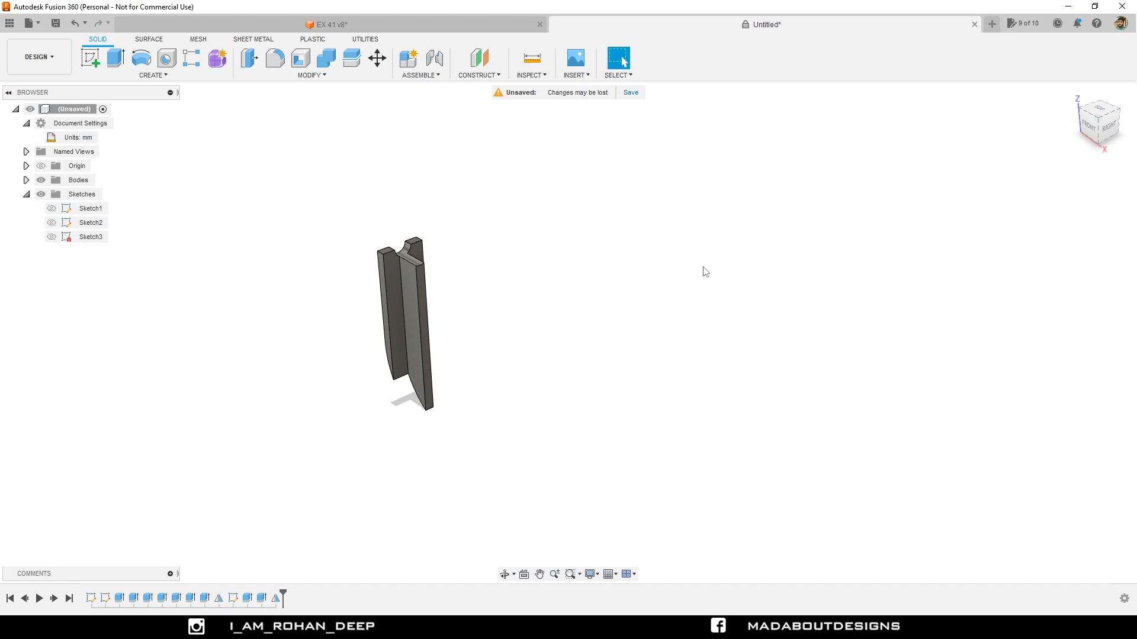
key(ctrl+z)
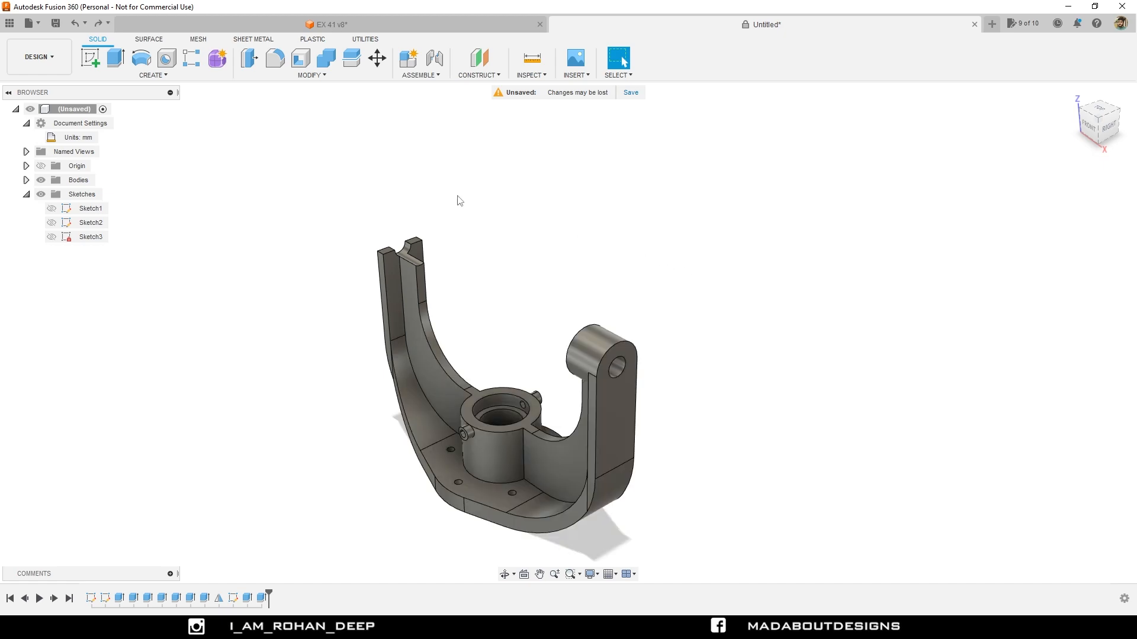
Mirror the right arm's round end extrusion across the bracket's central vertical plane with the Adjust compute type
click(159, 76)
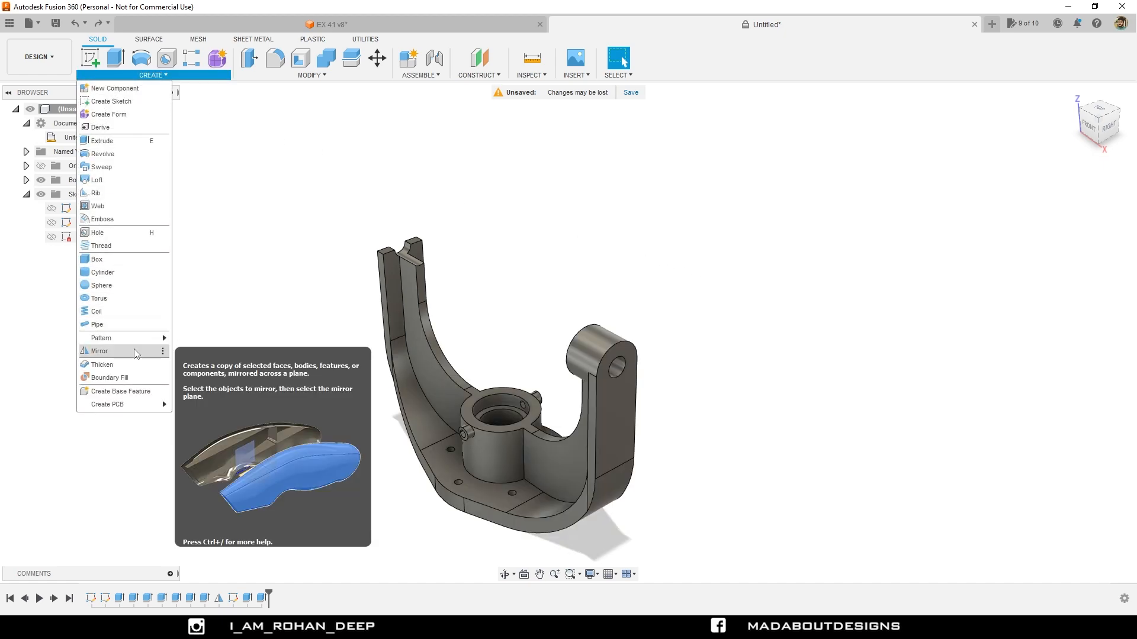
click(118, 349)
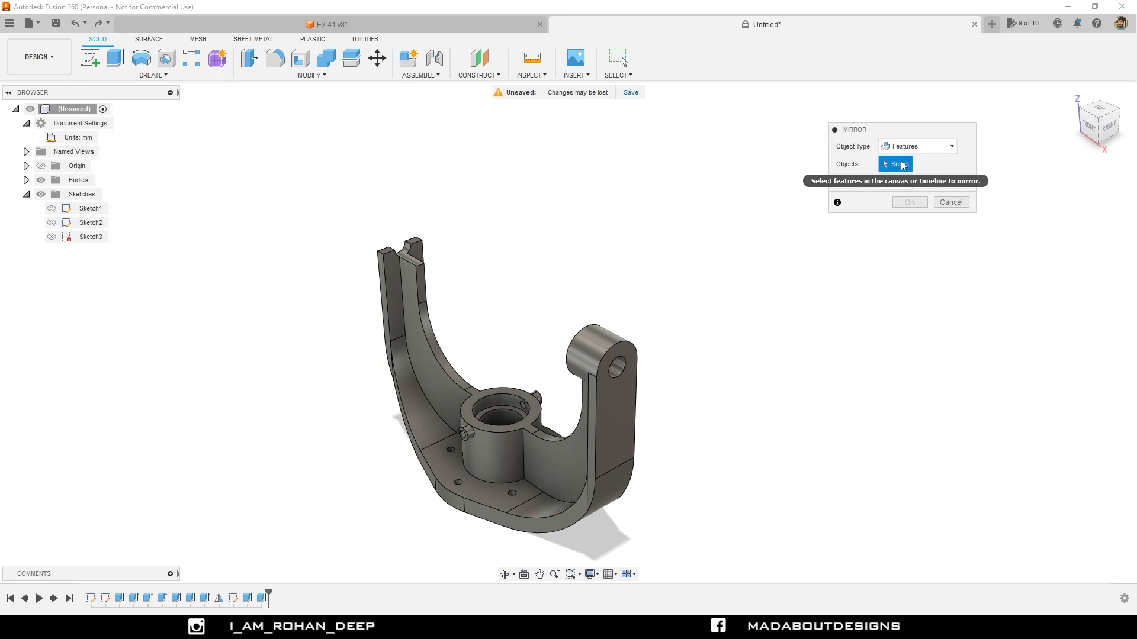
click(263, 601)
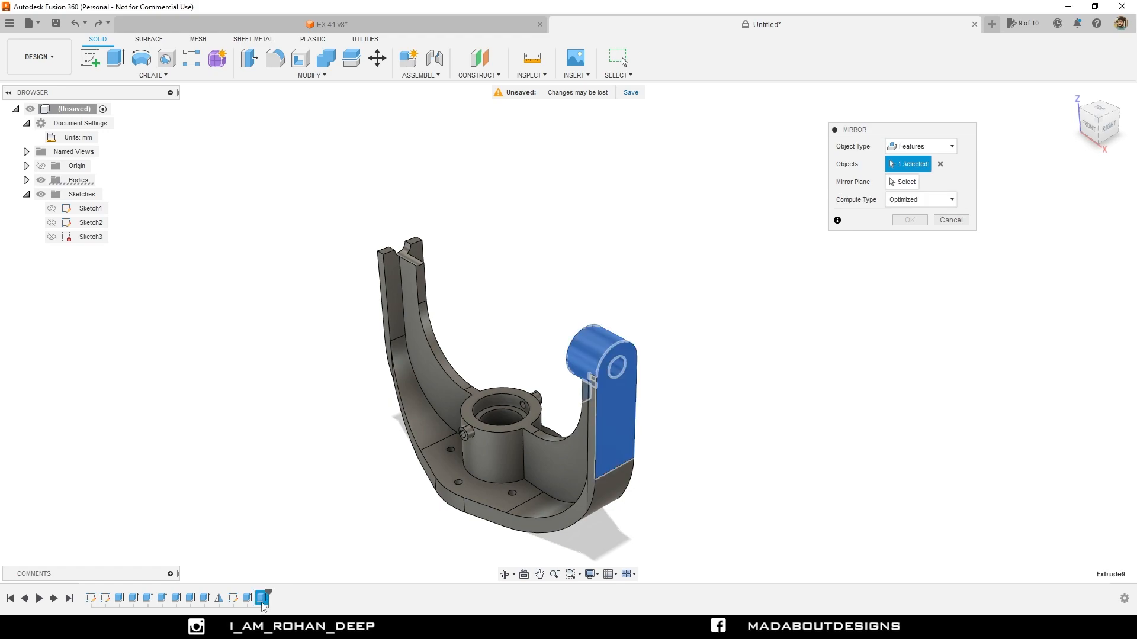
click(901, 182)
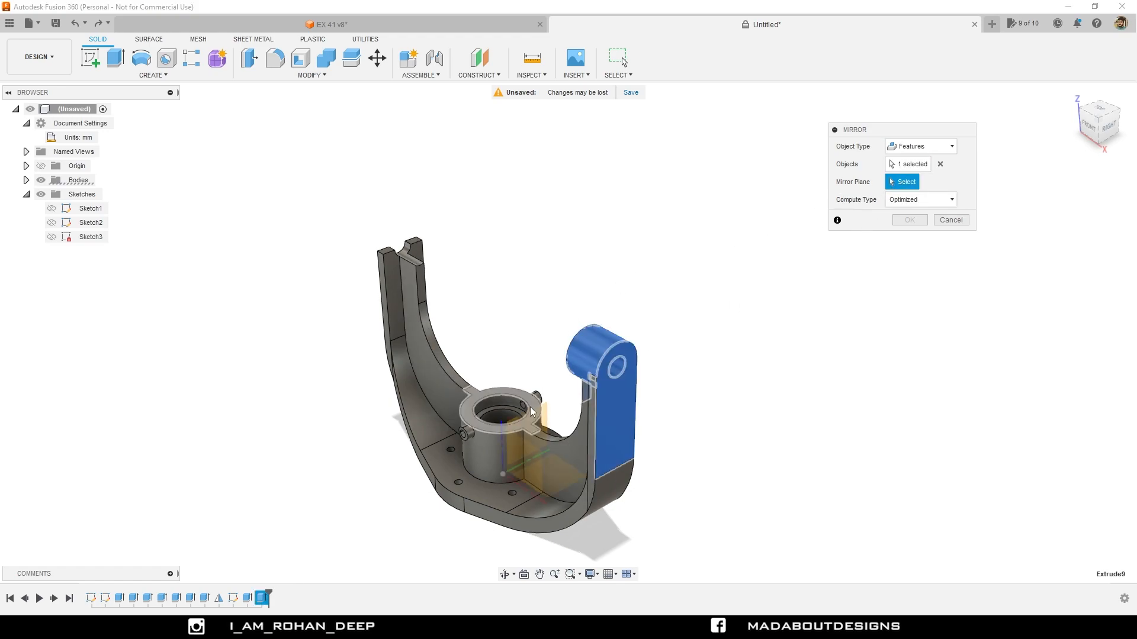
click(517, 419)
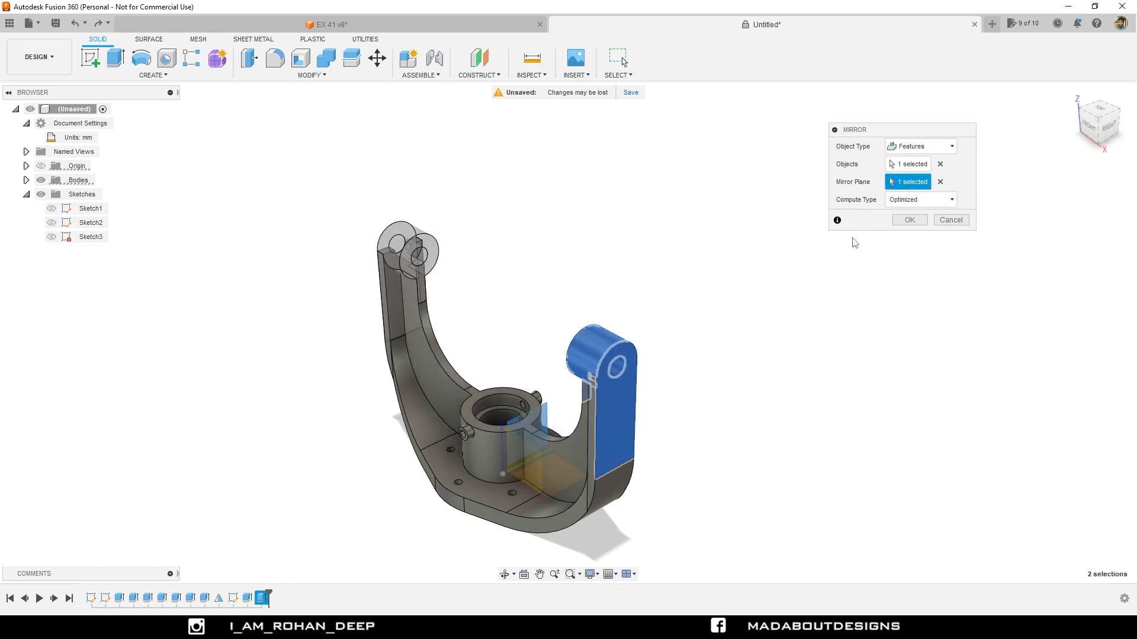
click(921, 200)
click(912, 240)
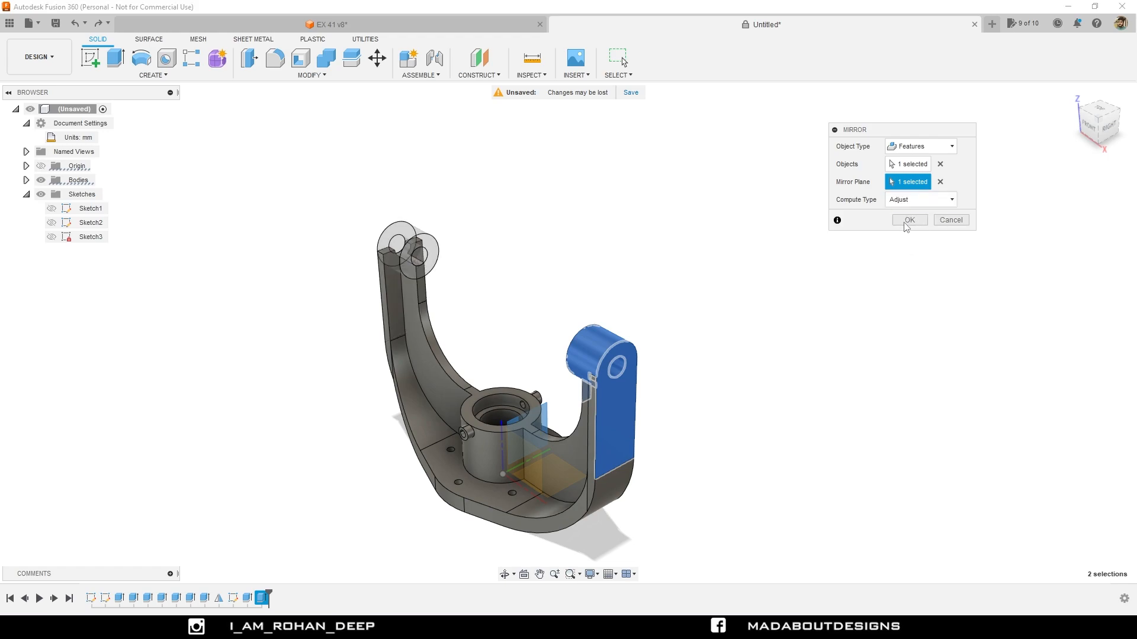
click(908, 221)
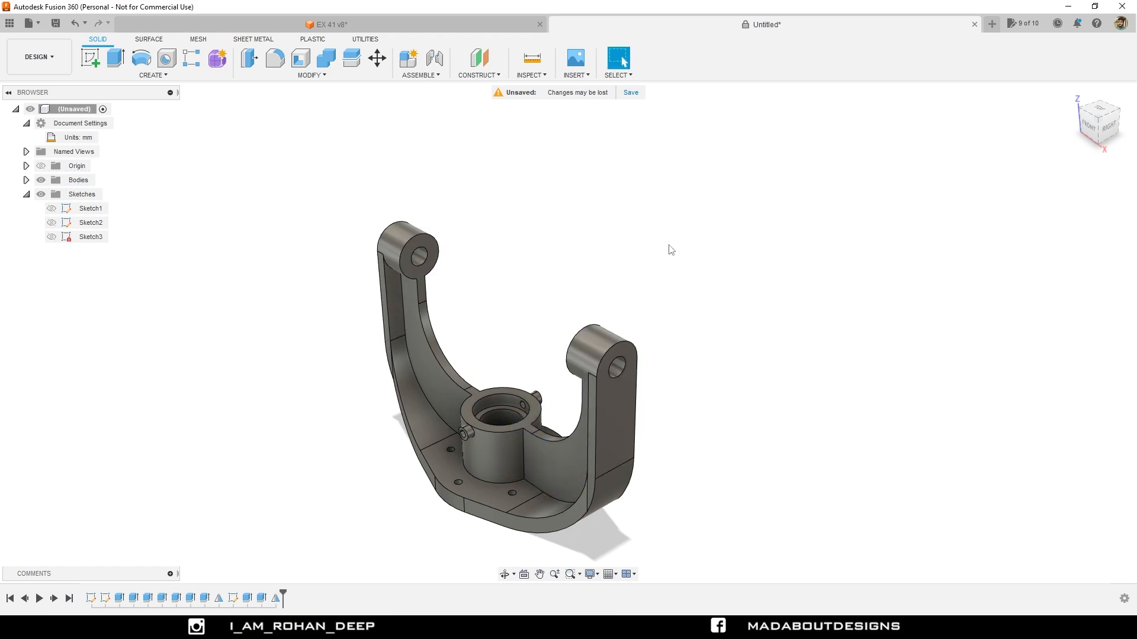
Show Sketch1 so its dashed construction lines can be selected beside the bracket base
shift+middle_drag(620, 274, 464, 249)
shift+middle_drag(426, 253, 435, 287)
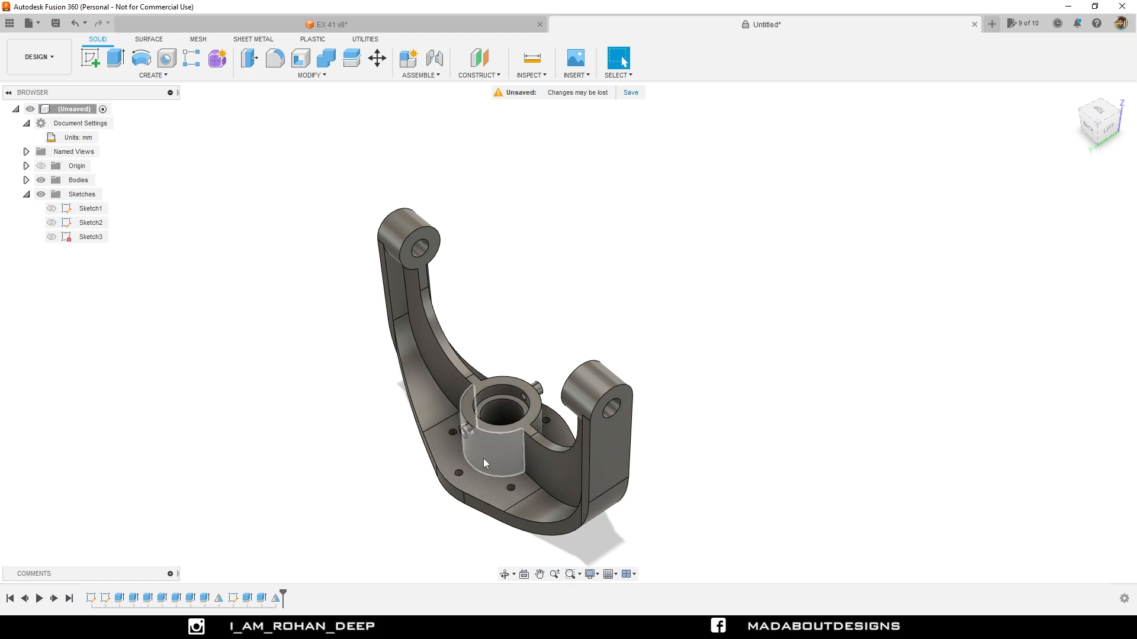
scroll(266, 411, down, 3)
middle_drag(266, 411, 266, 380)
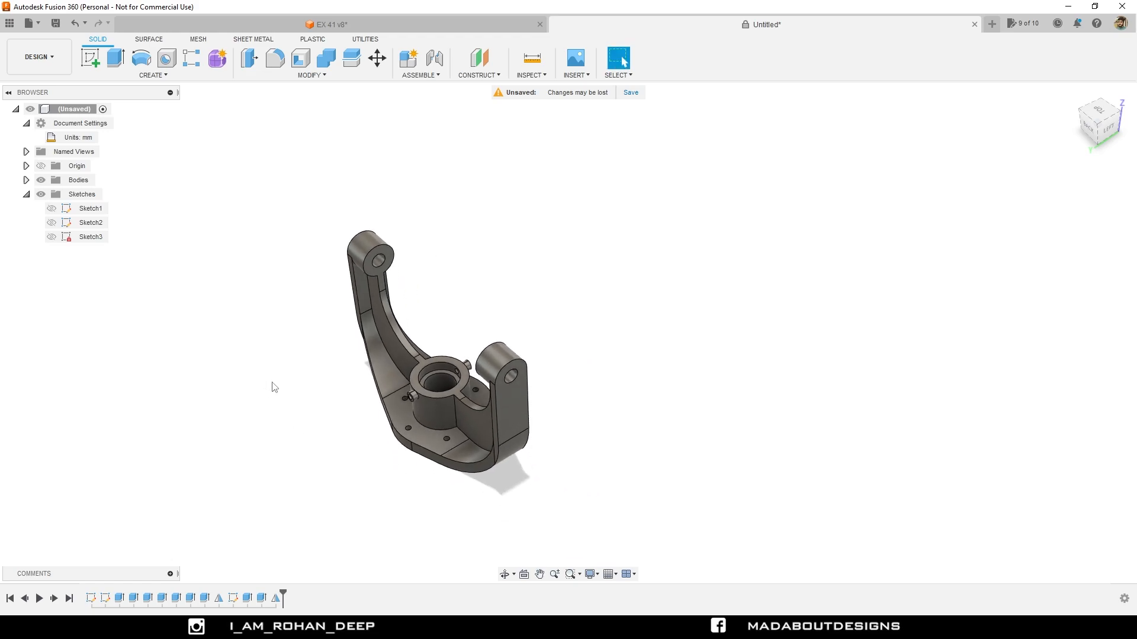
click(51, 209)
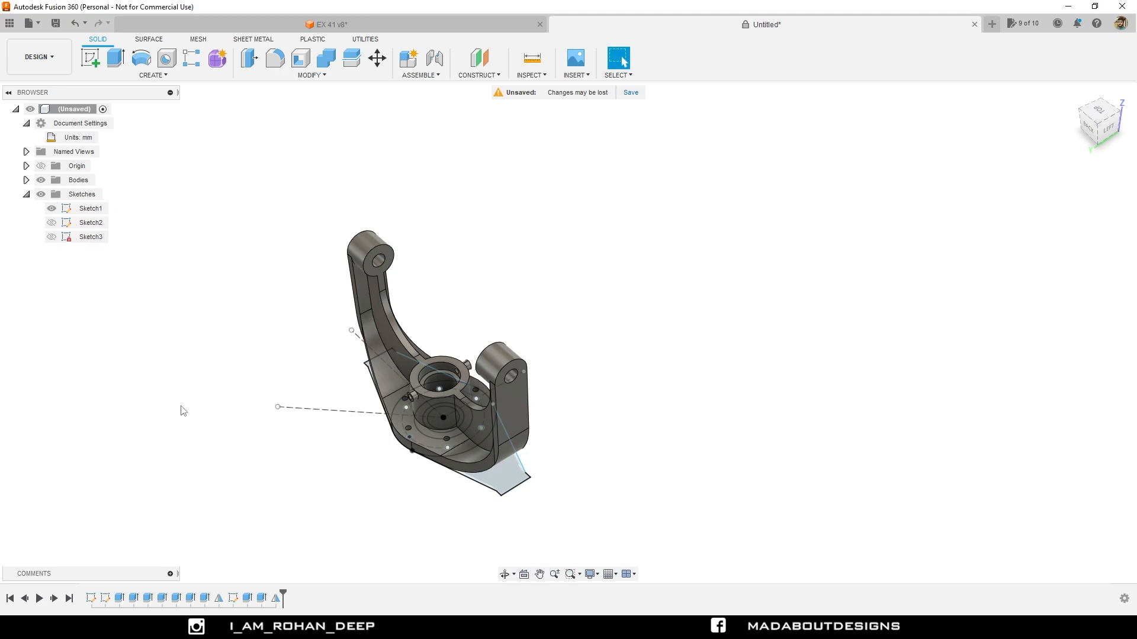
Construct a plane at an angle of 90 deg through the longer dashed construction line of Sketch1
click(472, 75)
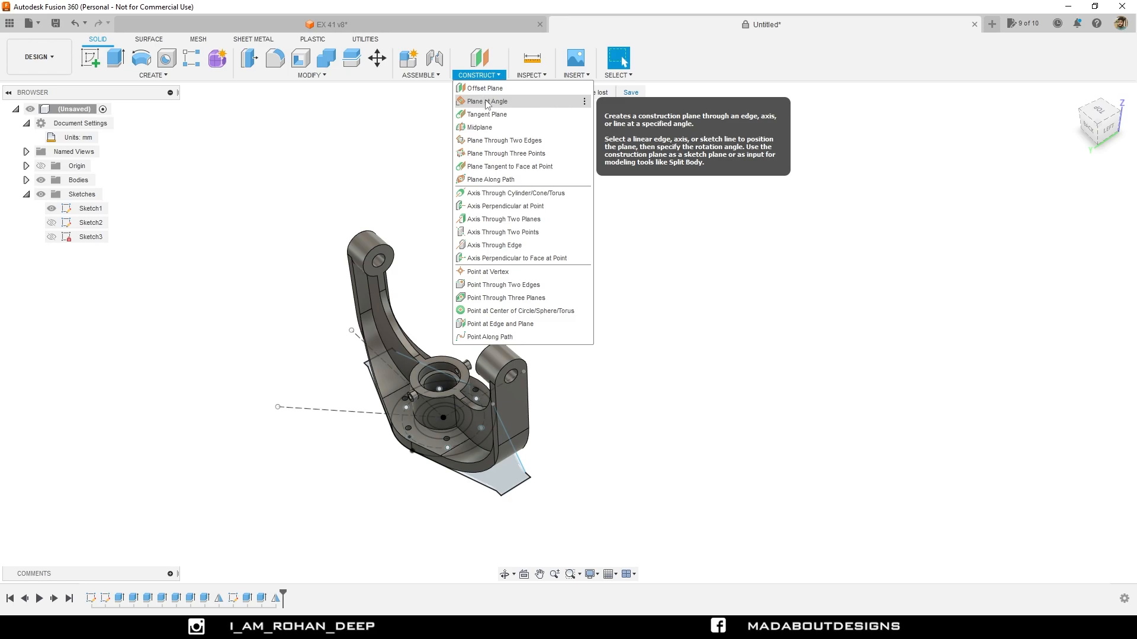
click(487, 104)
middle_drag(523, 186, 550, 169)
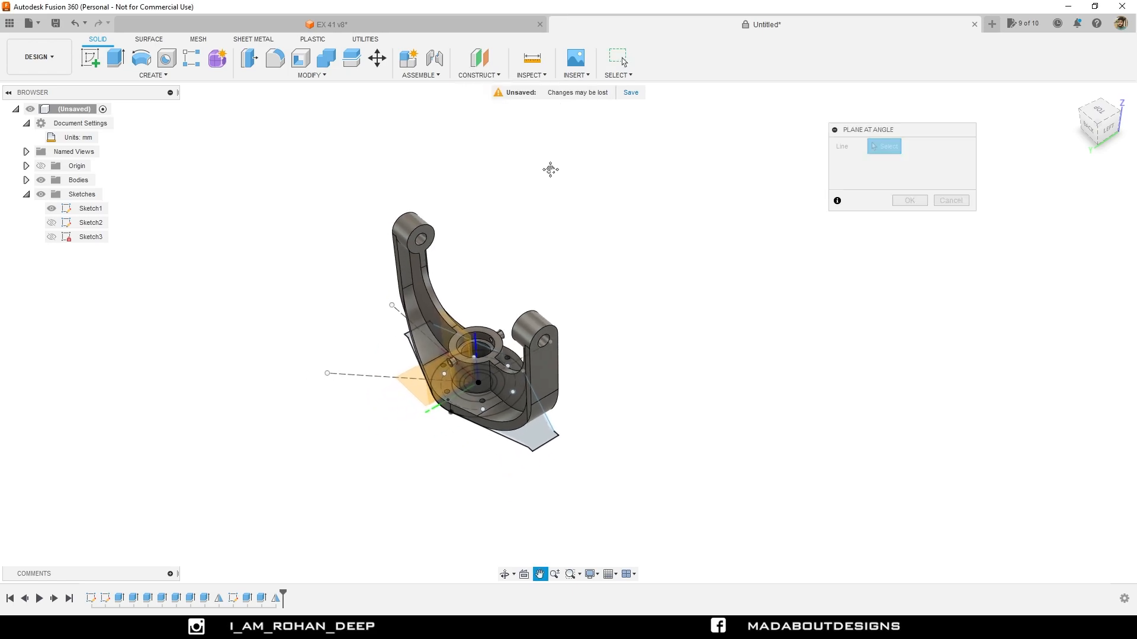
click(391, 377)
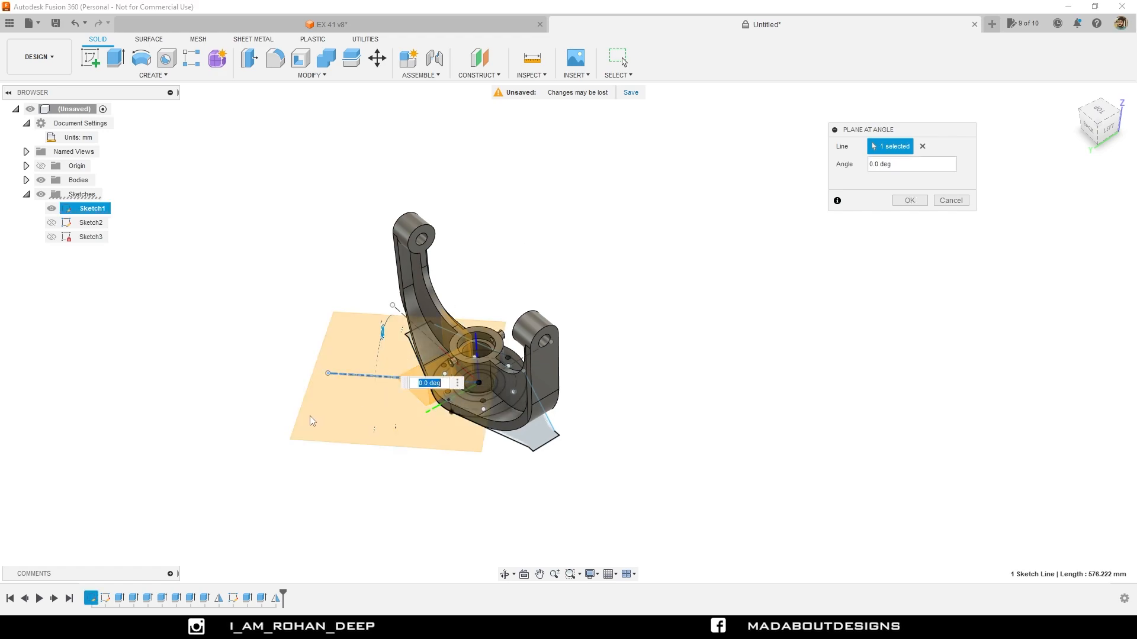
shift+middle_drag(310, 415, 432, 397)
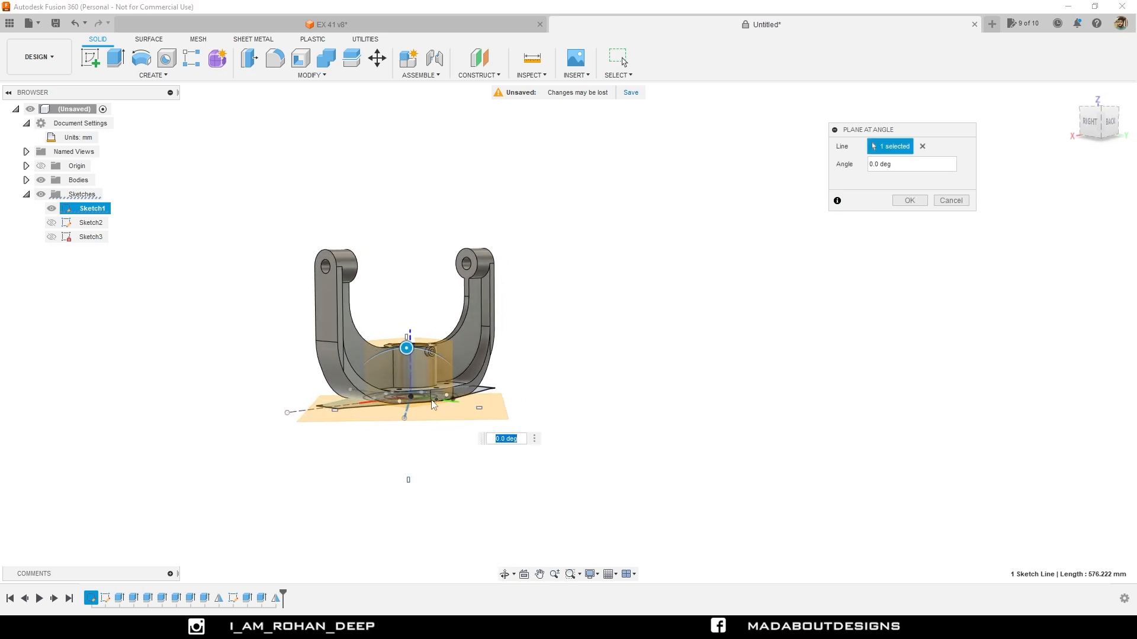
drag(407, 353, 437, 366)
text(90)
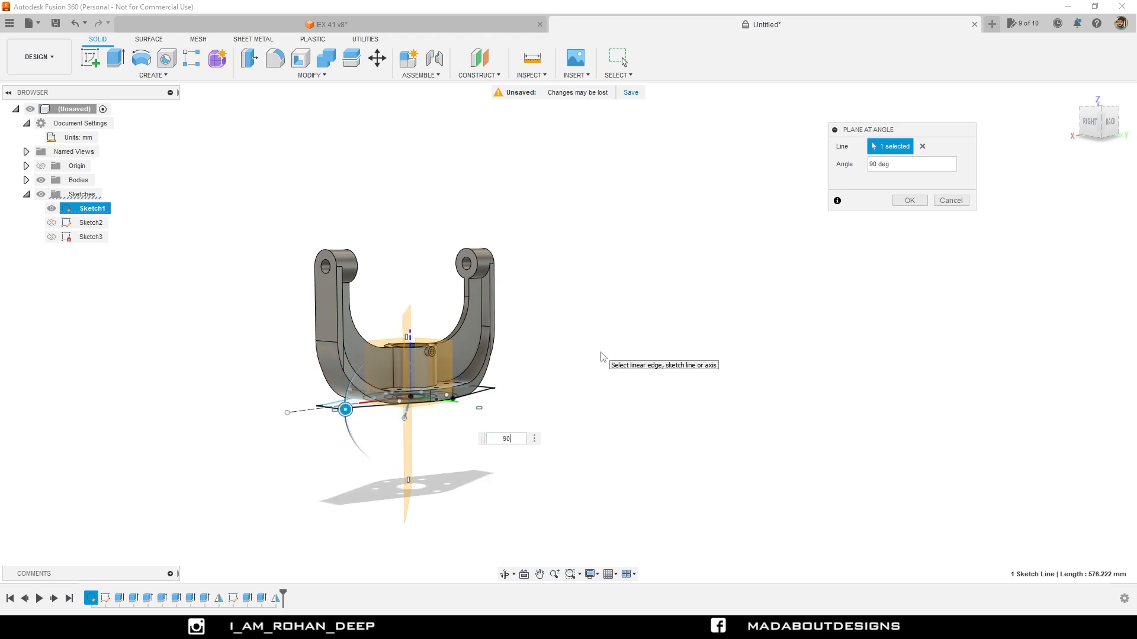
key(Return)
Hide Sketch1 and start a new sketch on the 90 deg construction plane
shift+middle_drag(602, 357, 330, 360)
click(330, 355)
click(612, 390)
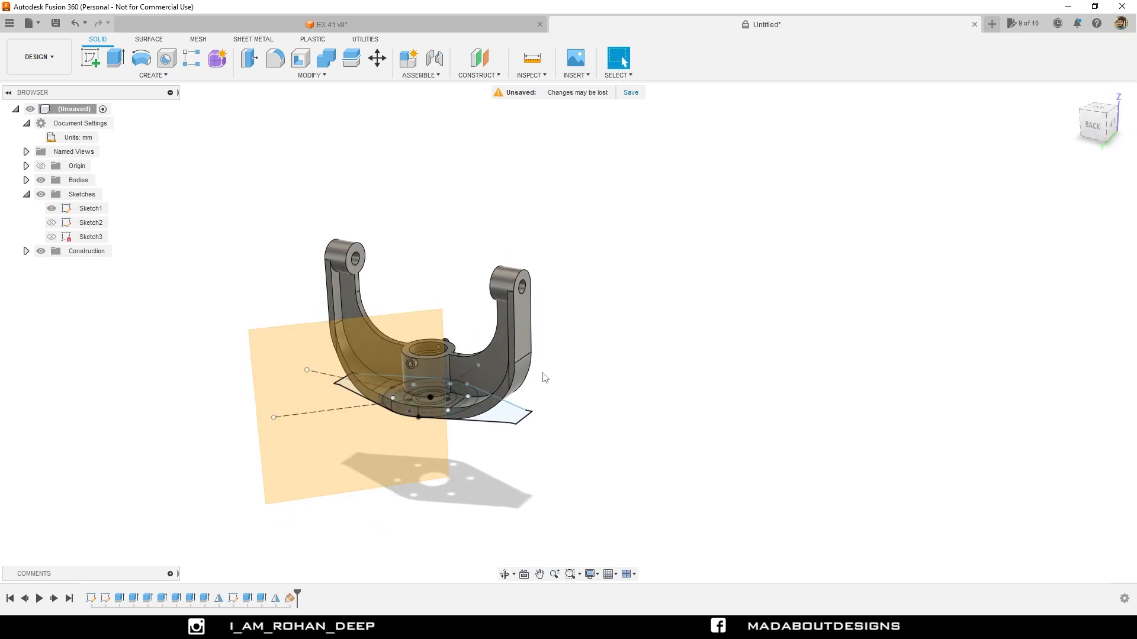
click(53, 210)
click(52, 209)
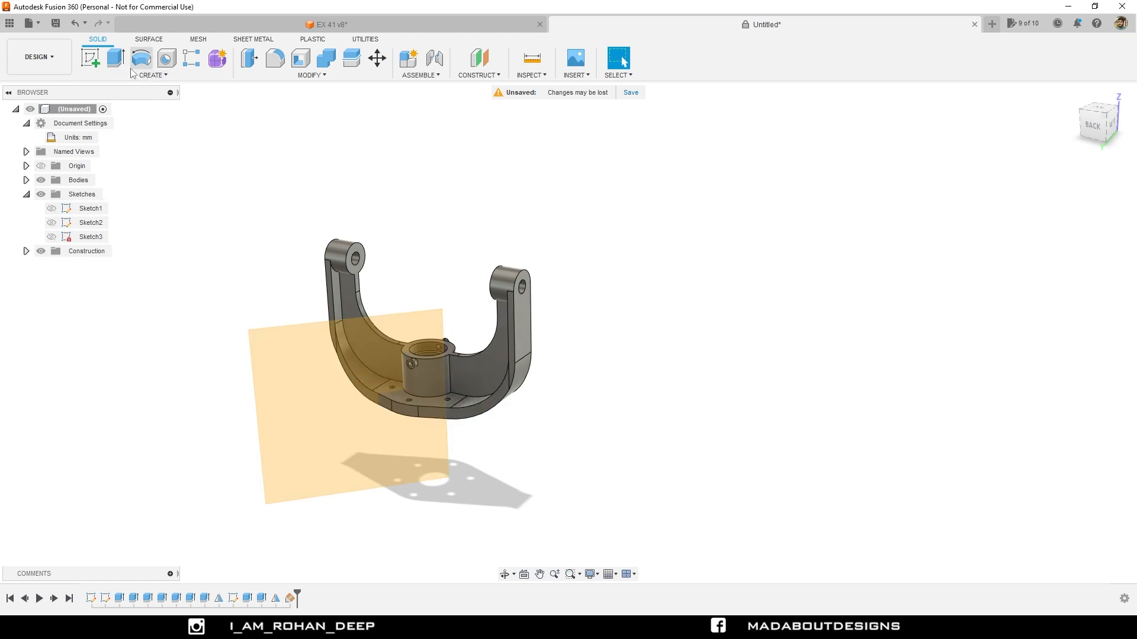
click(91, 63)
click(294, 341)
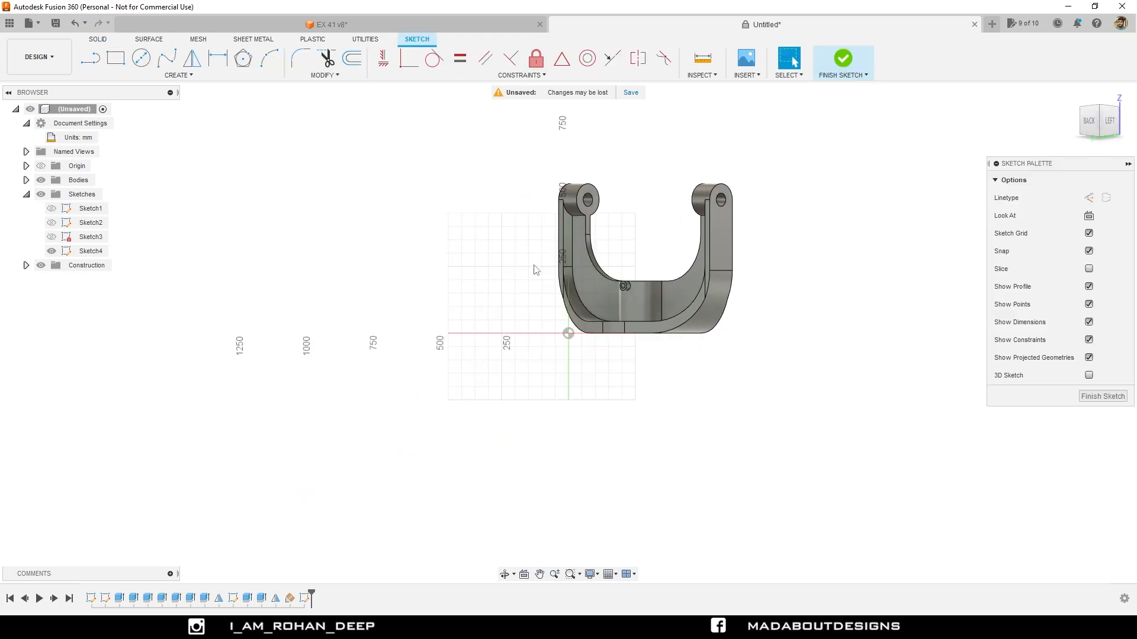
Project the base's upper 178 mm radius arc edge and two edges along the boss's outer top rim into the sketch
scroll(533, 264, up, 3)
middle_drag(533, 264, 347, 285)
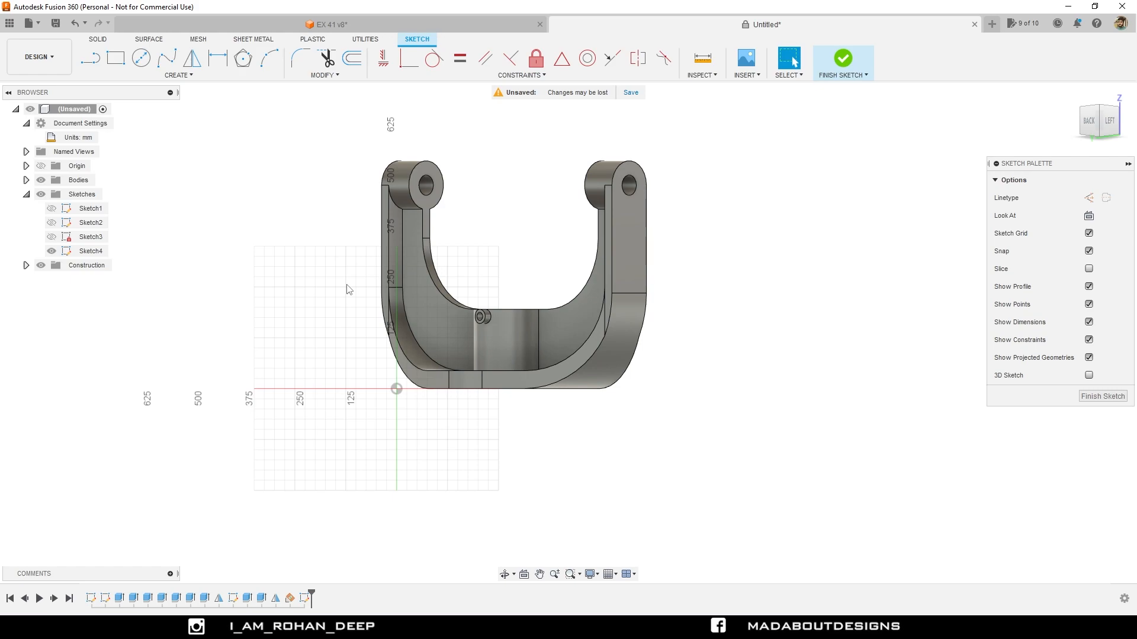
click(178, 74)
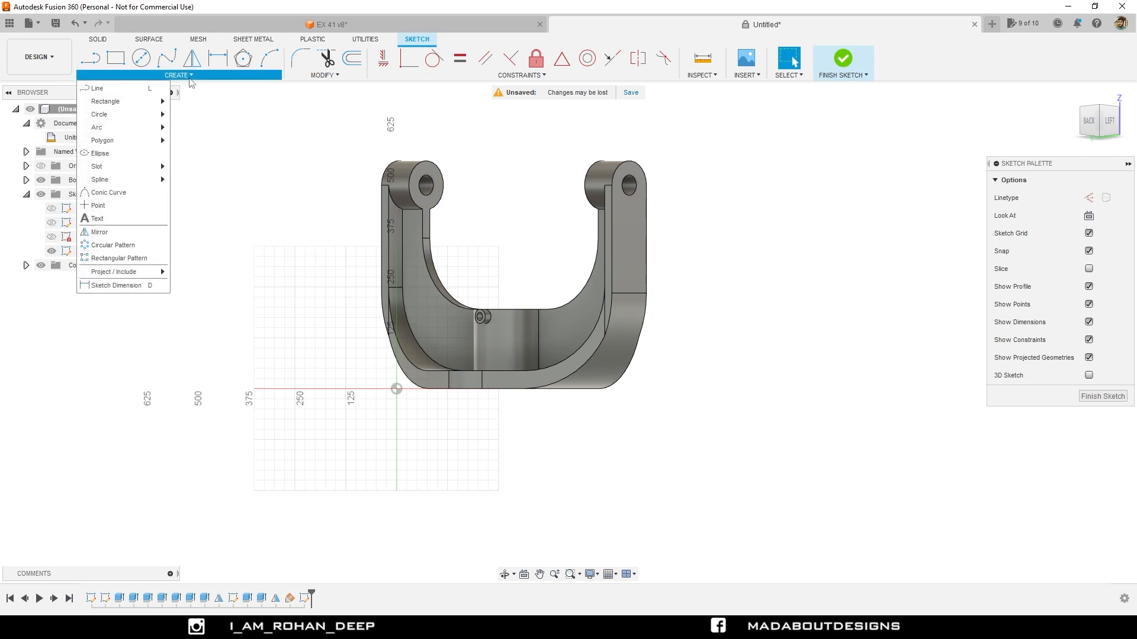
mouse_move(150, 273)
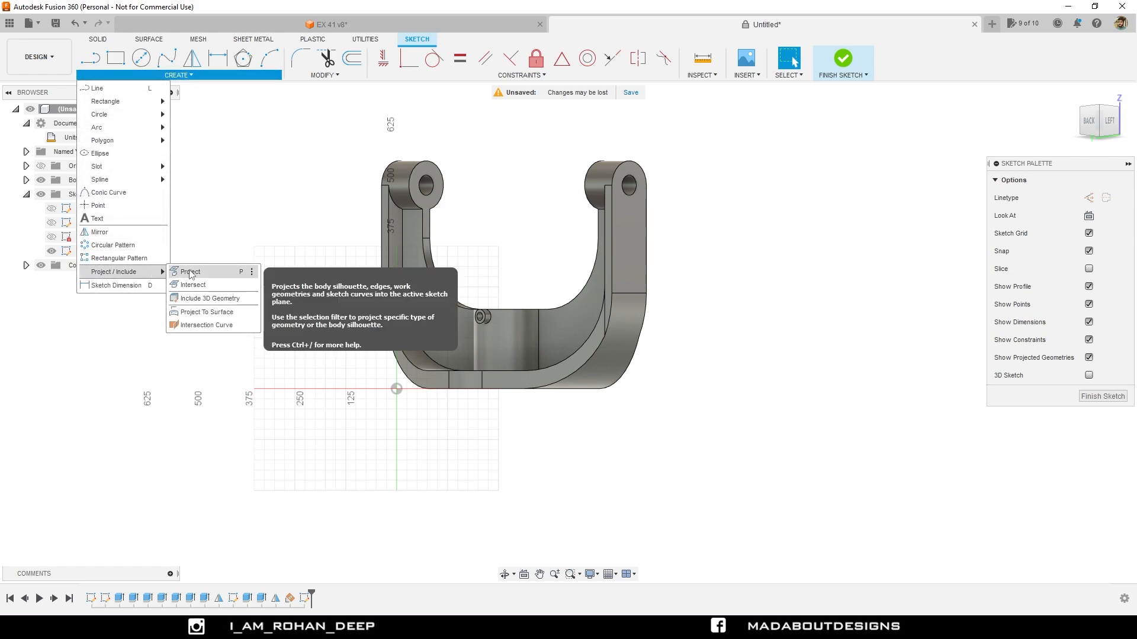
click(191, 272)
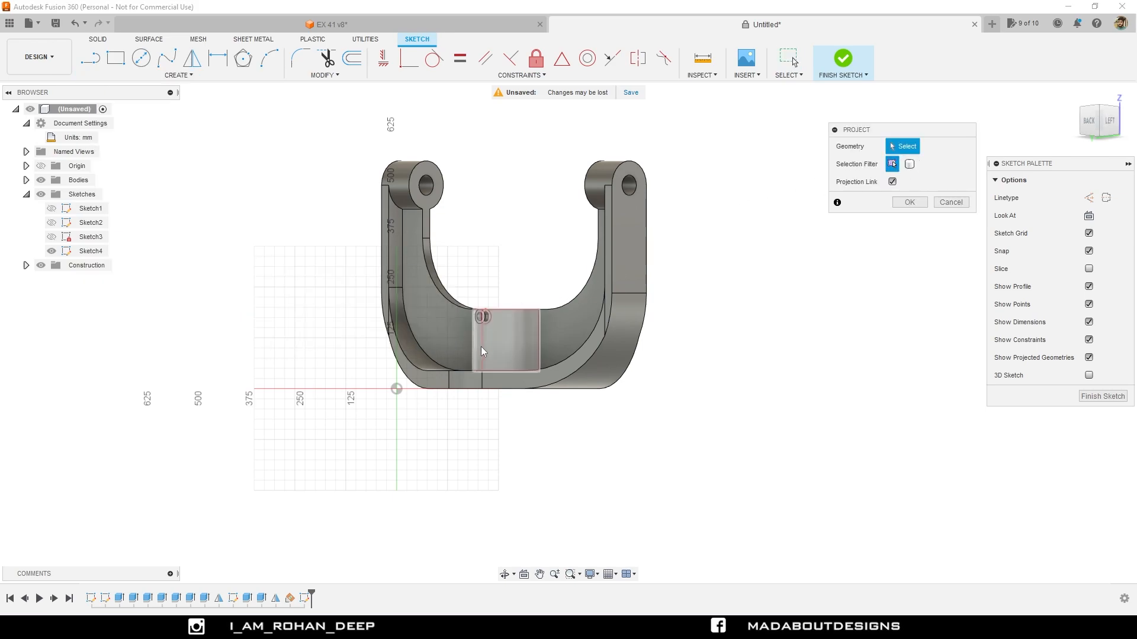
scroll(481, 346, up, 2)
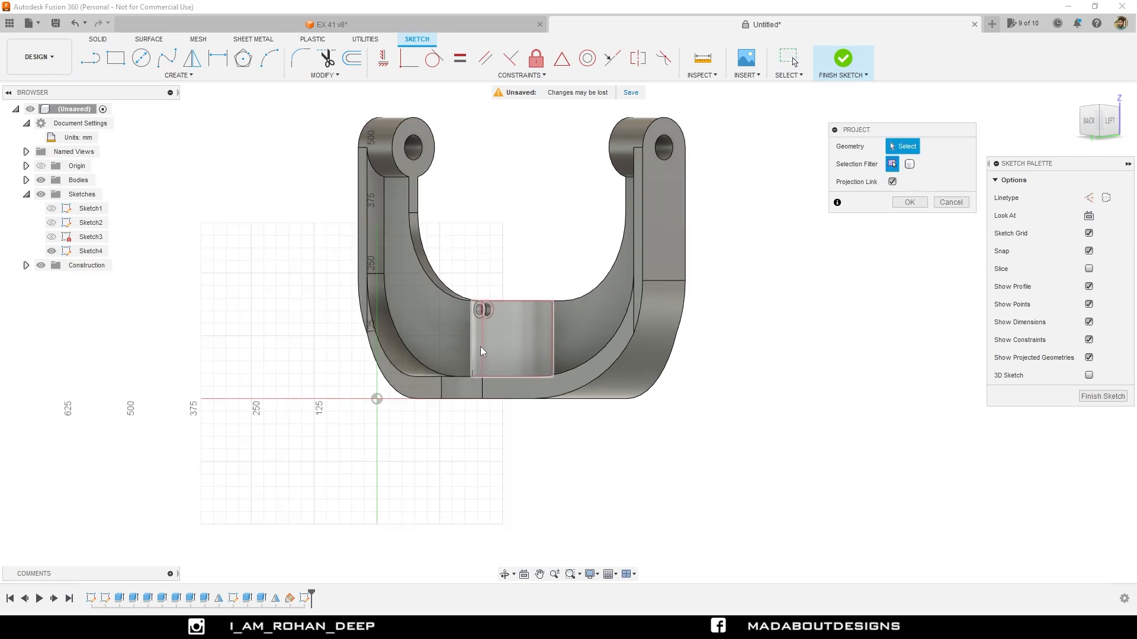
click(461, 377)
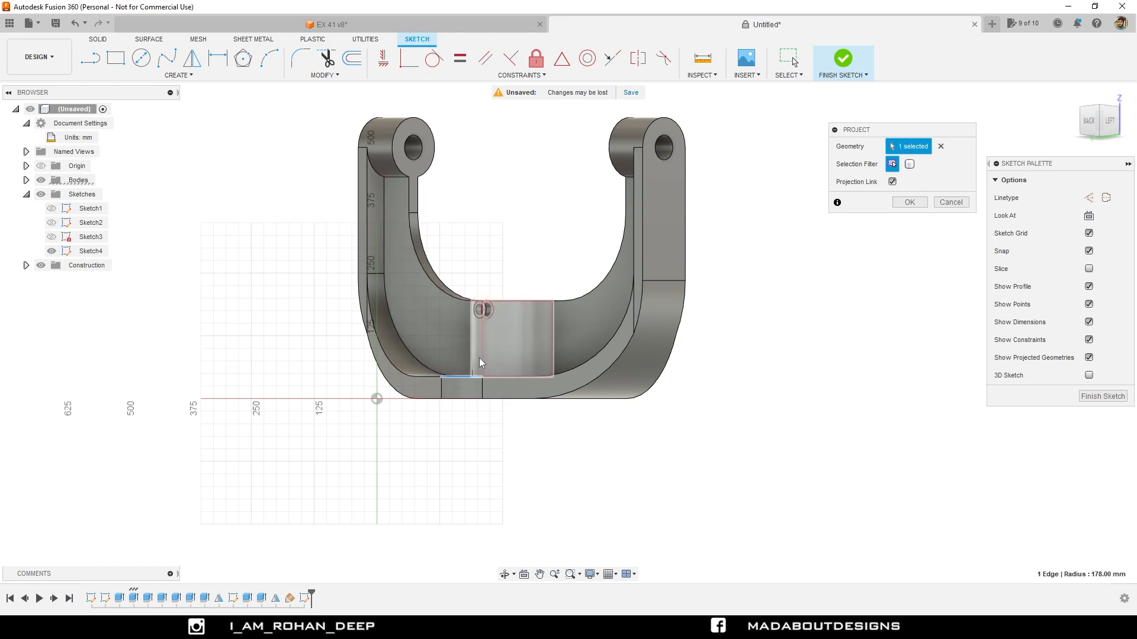
shift+middle_drag(554, 328, 523, 349)
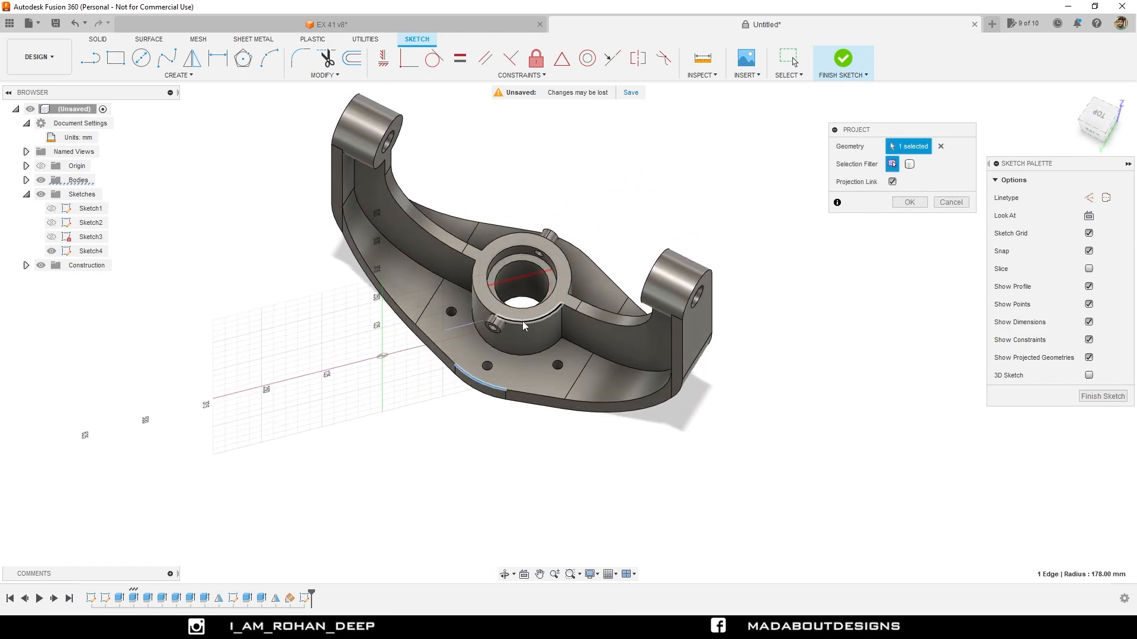
click(523, 321)
click(491, 314)
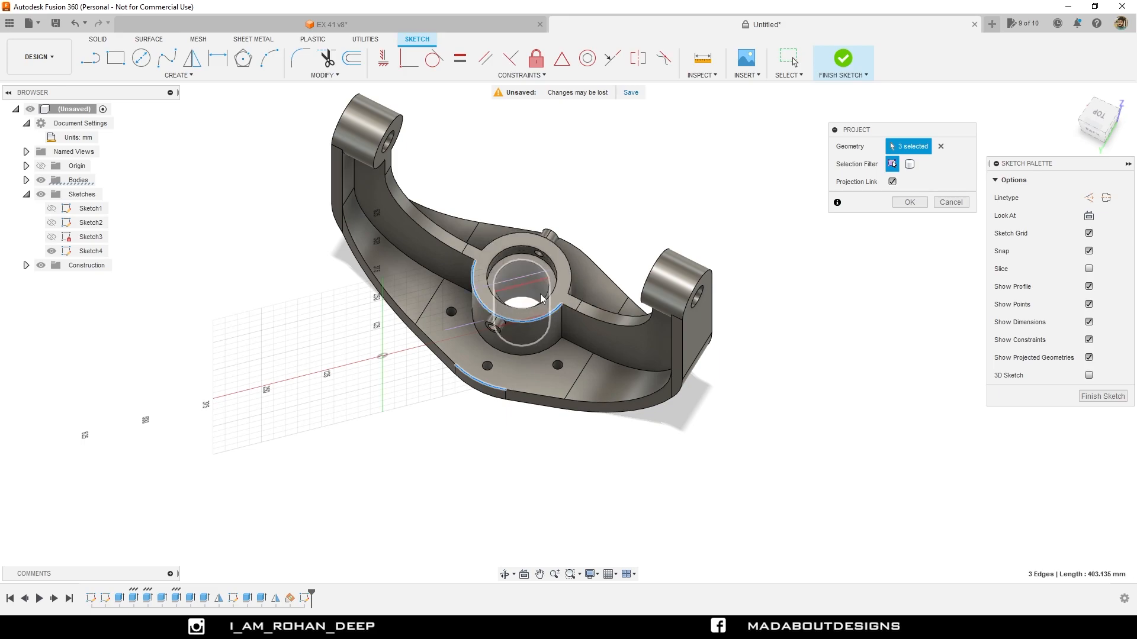
shift+middle_drag(541, 305, 527, 253)
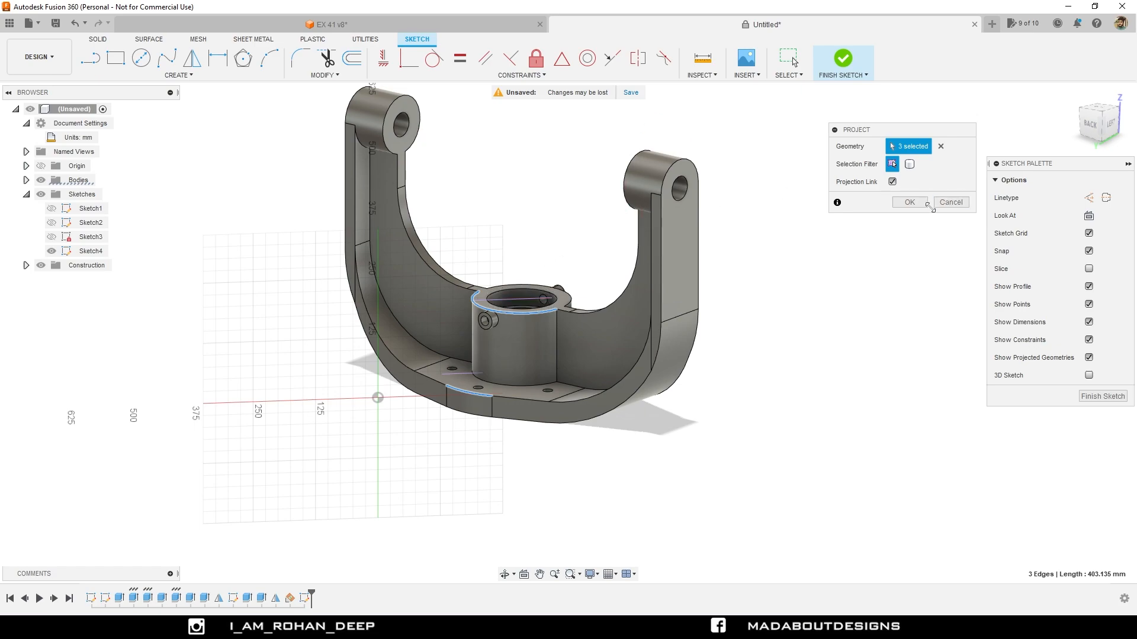
click(912, 203)
Draw a vertical line at 90 deg from the outer end of the projected boss rim down to the projected base edge
mouse_move(727, 319)
shift+middle_down()
mouse_move(718, 304)
mouse_move(730, 299)
shift+middle_up()
scroll(473, 344, up, 3)
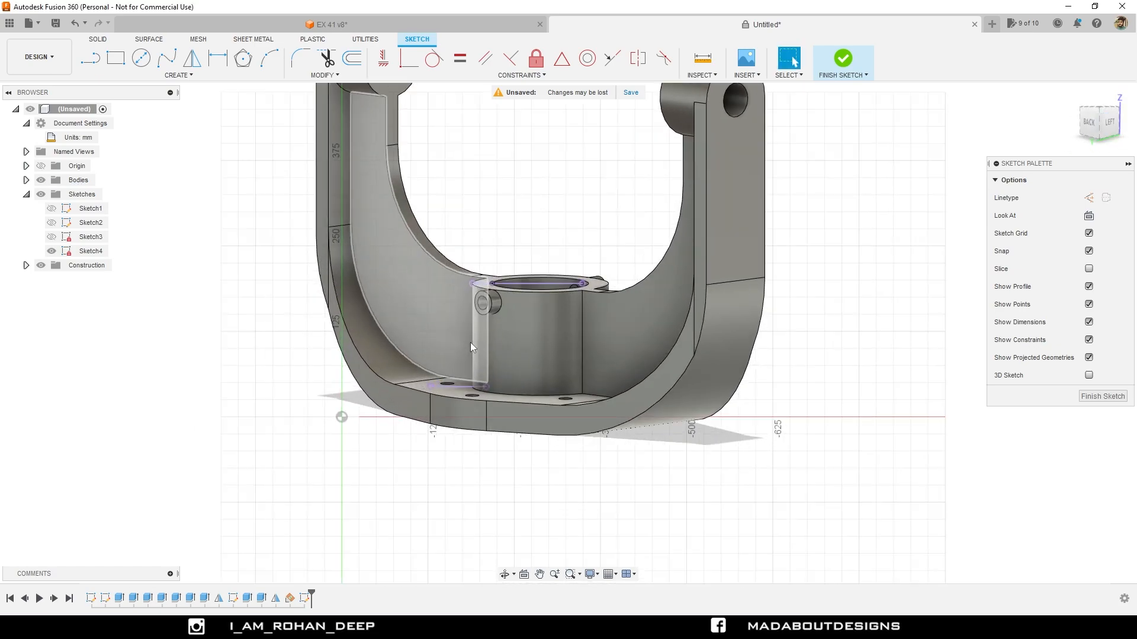
shift+middle_drag(488, 353, 474, 331)
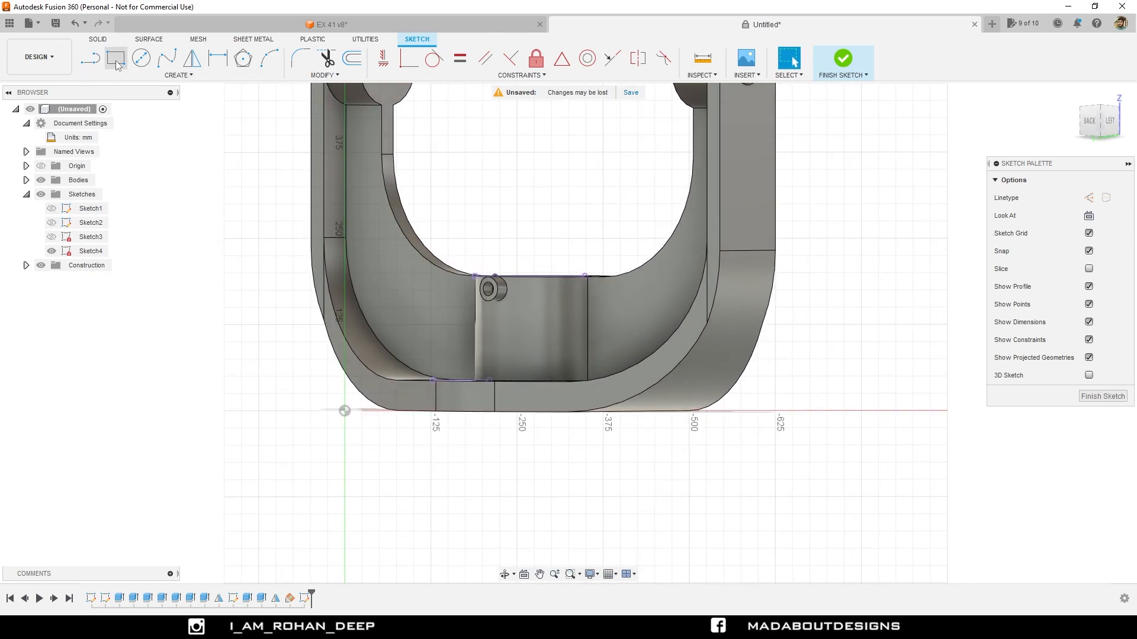
click(90, 58)
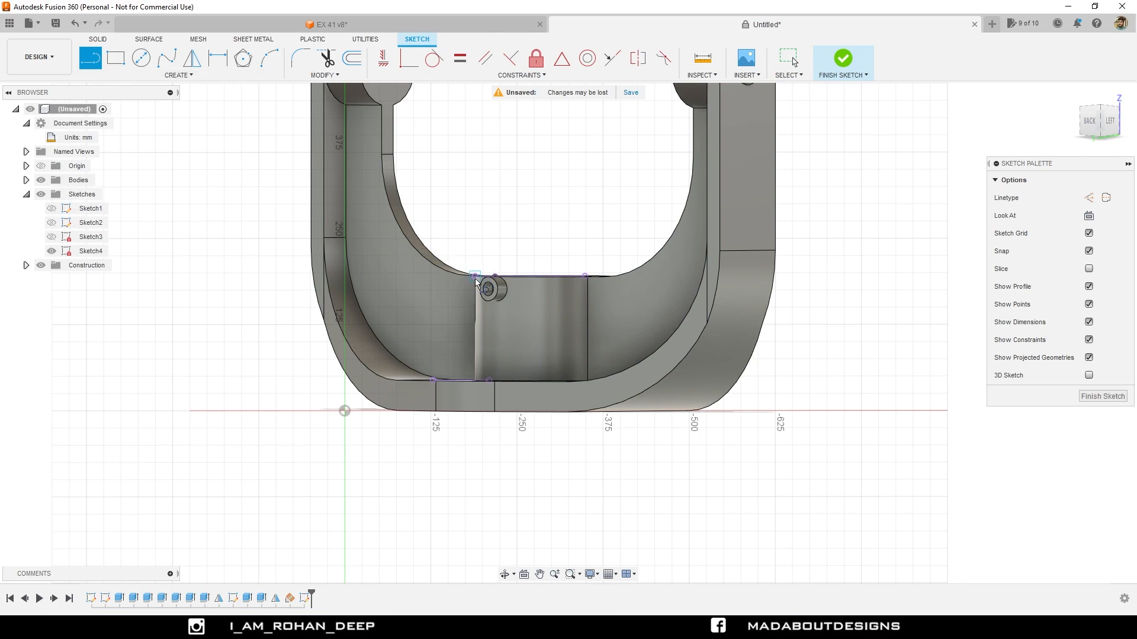
click(474, 277)
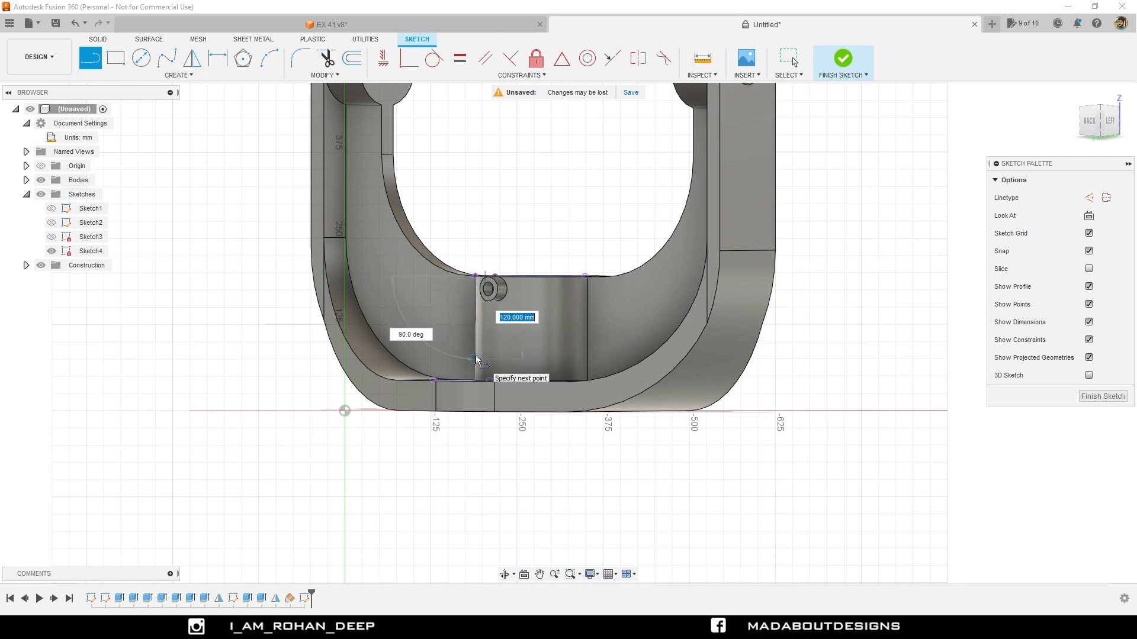
key(Tab)
text(90)
key(Tab)
scroll(474, 355, up, 3)
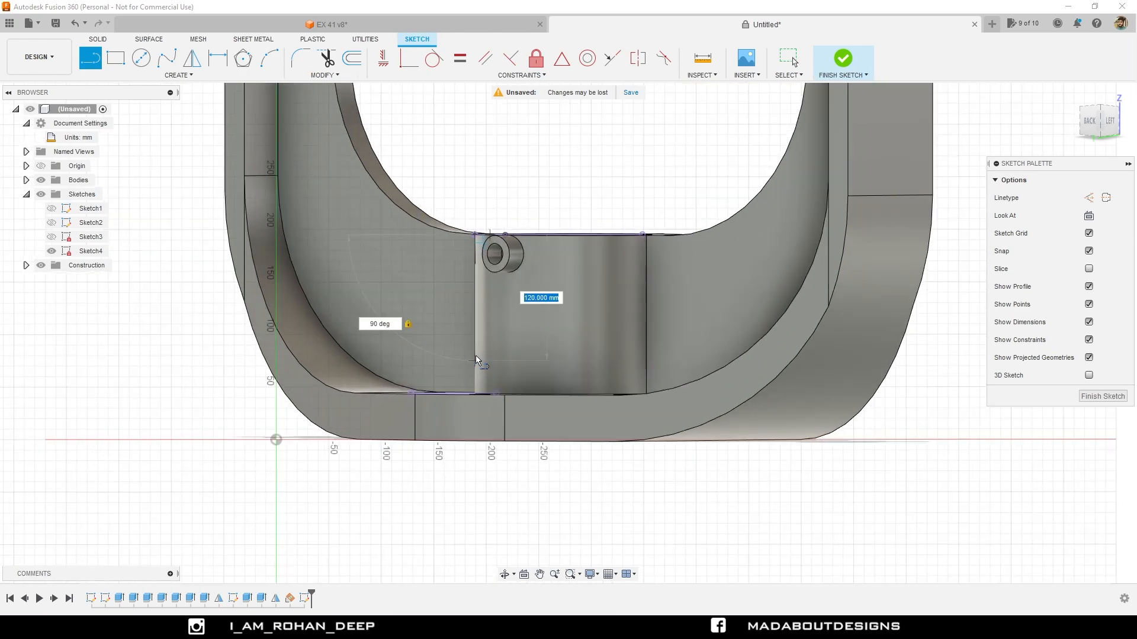
click(479, 396)
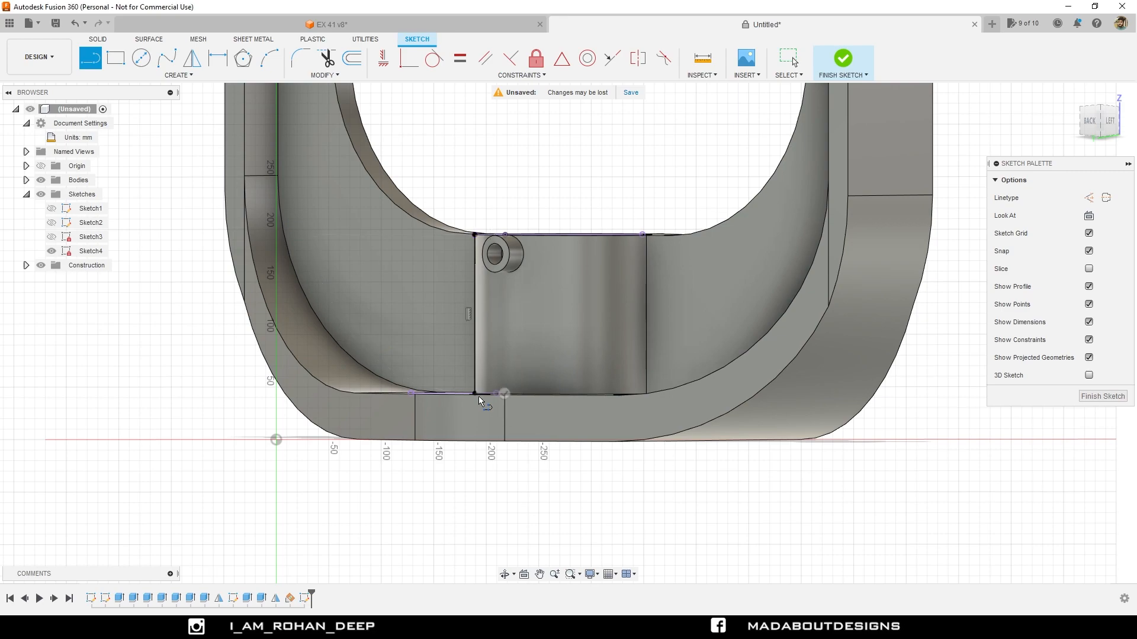
Draw a sloping line from the projected boss rim's outer end to the base level, and close the triangle with a short line to the projected base edge
shift+middle_drag(359, 343, 365, 437)
key(l)
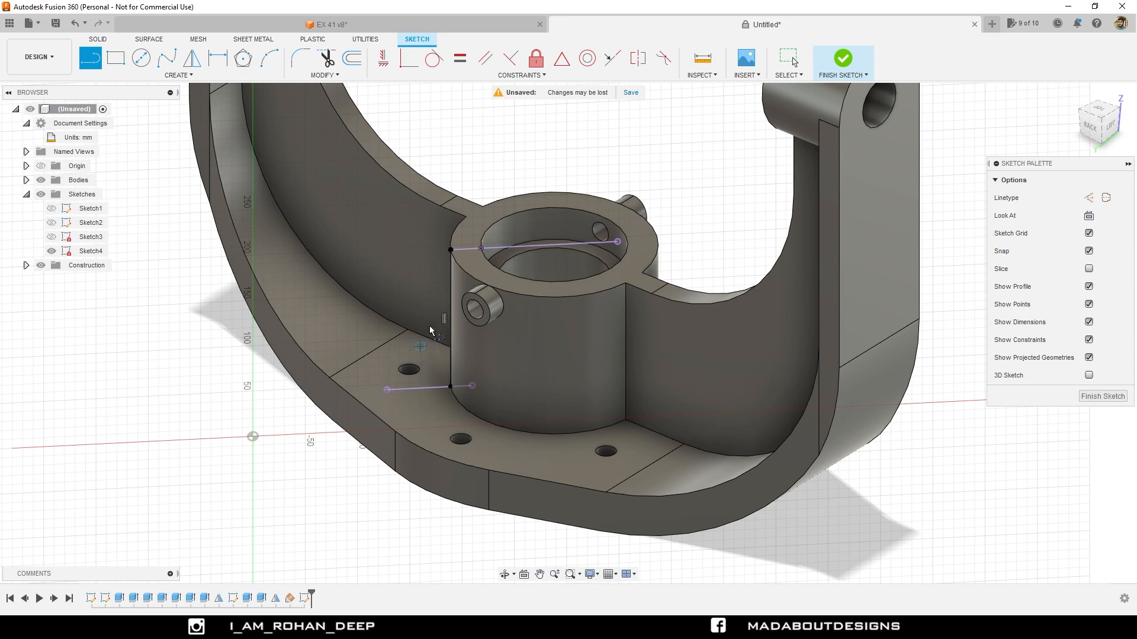
click(450, 249)
scroll(388, 366, up, 2)
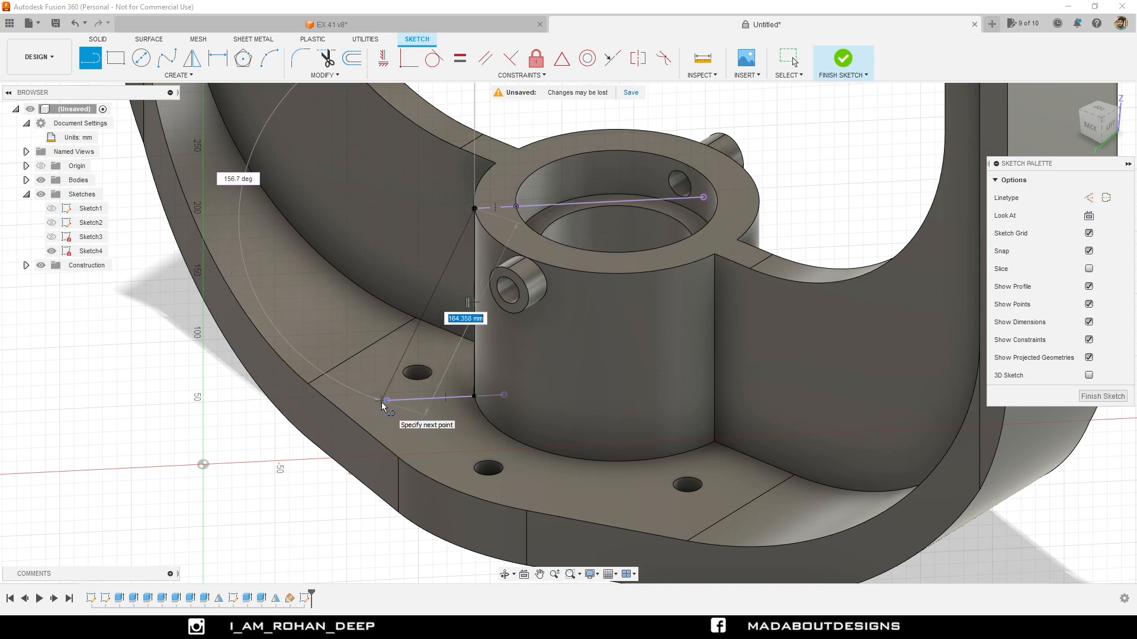
click(346, 403)
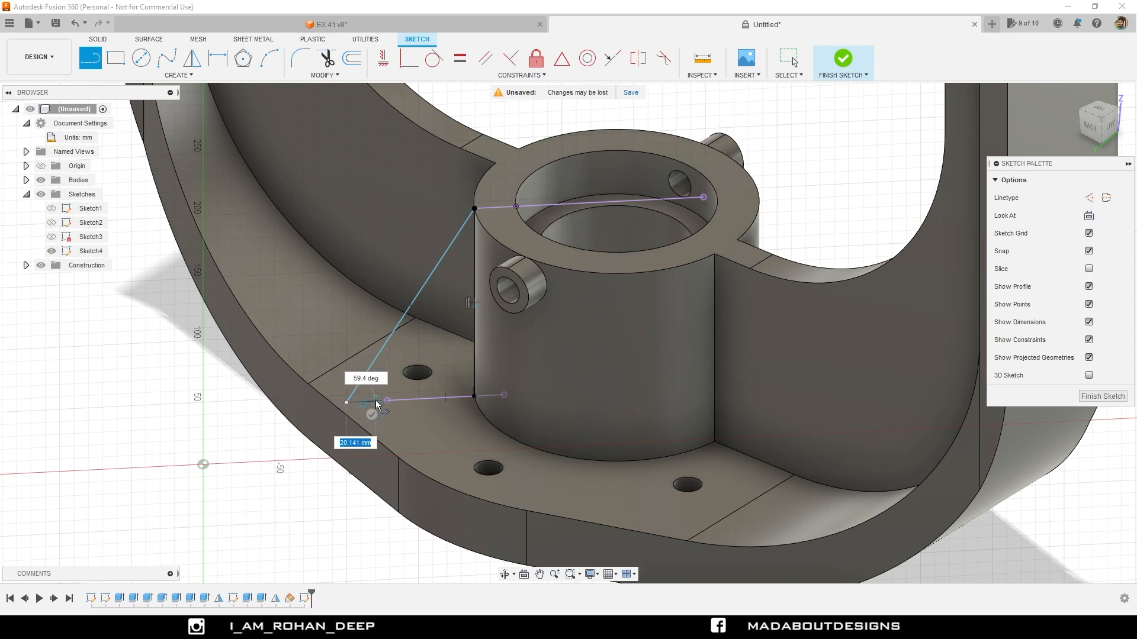
scroll(385, 403, up, 2)
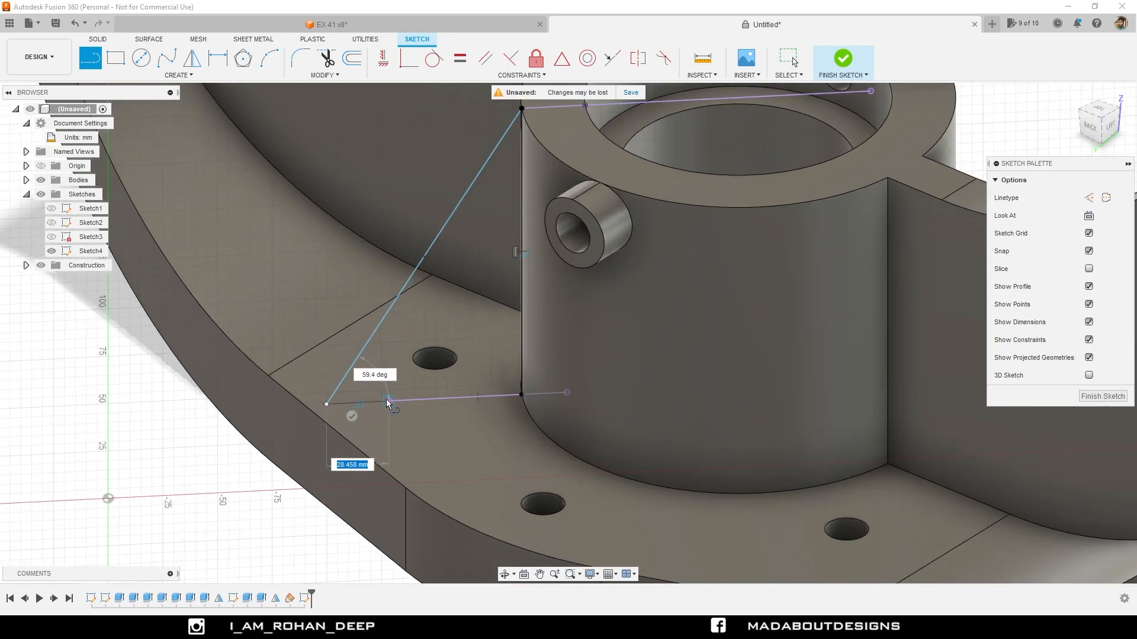
click(389, 401)
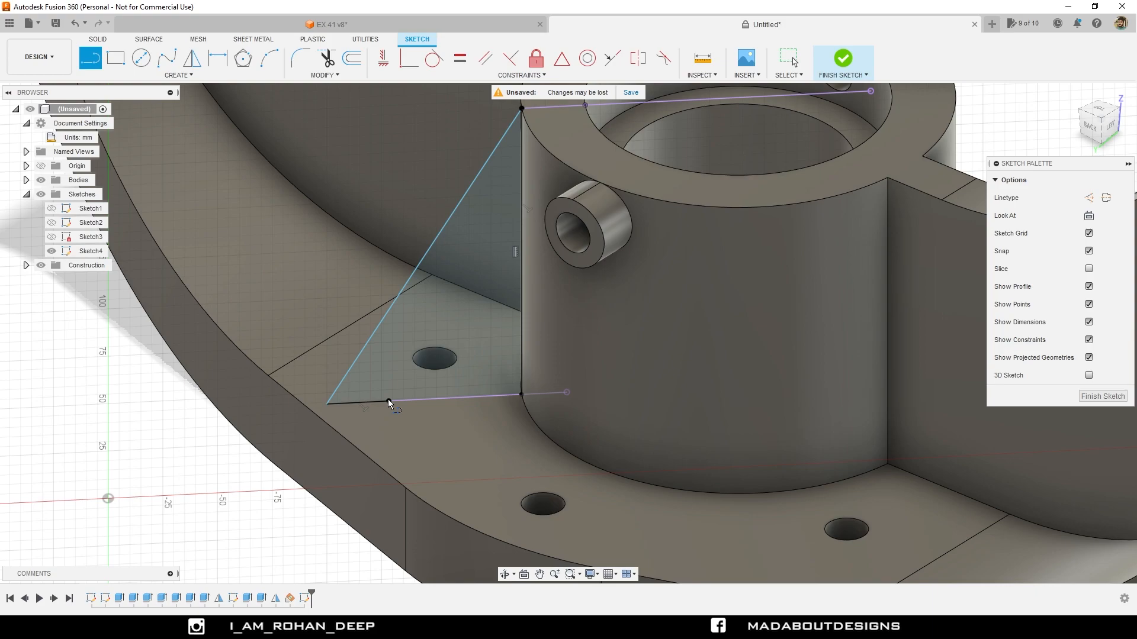
scroll(394, 401, down, 1)
scroll(396, 399, down, 2)
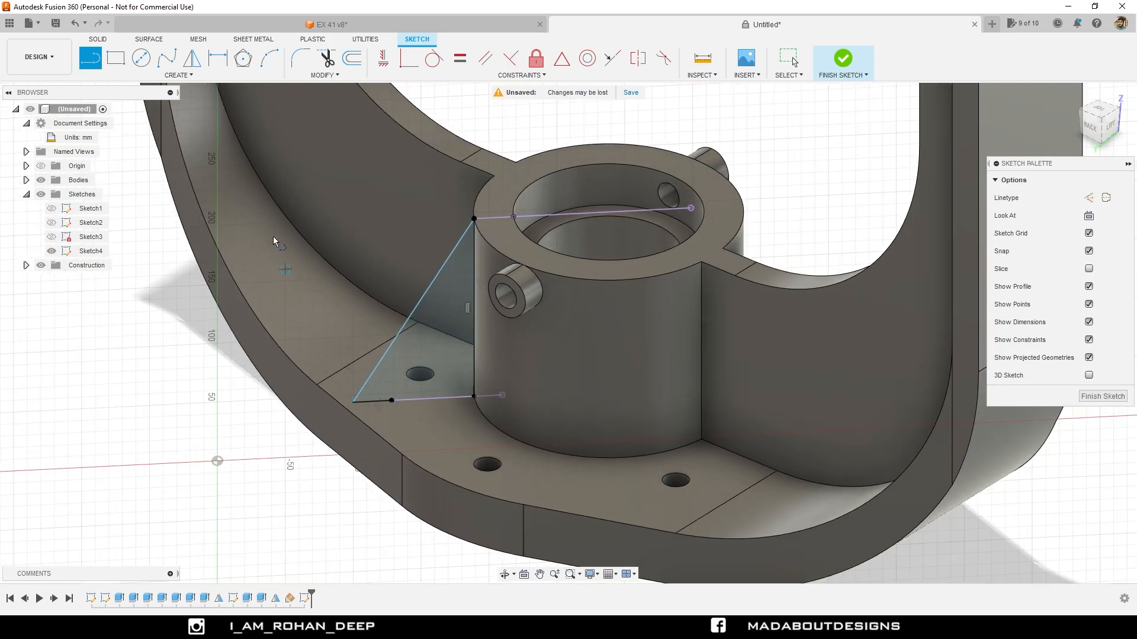
Dimension the angle between the sloping line and the short base line as 75 deg
click(211, 62)
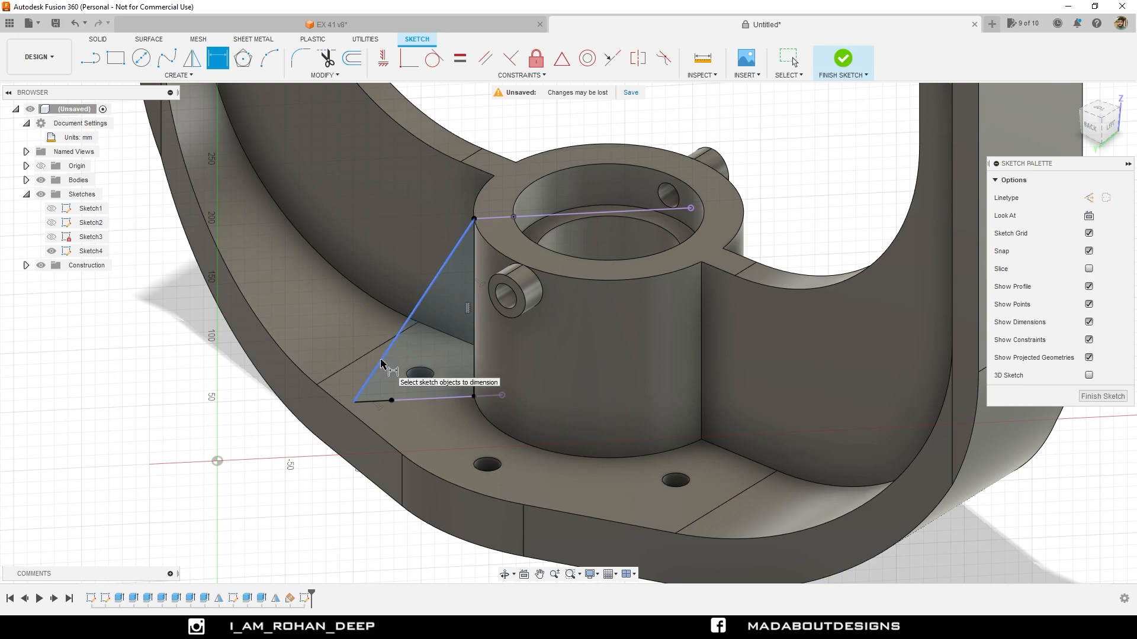
click(381, 363)
click(381, 406)
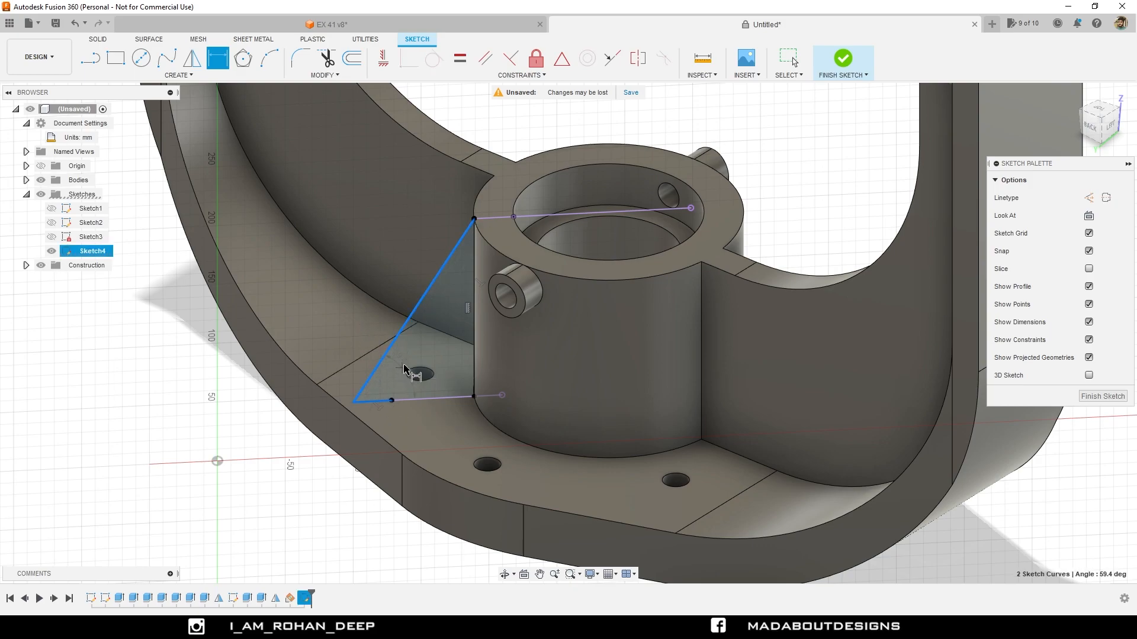
click(458, 349)
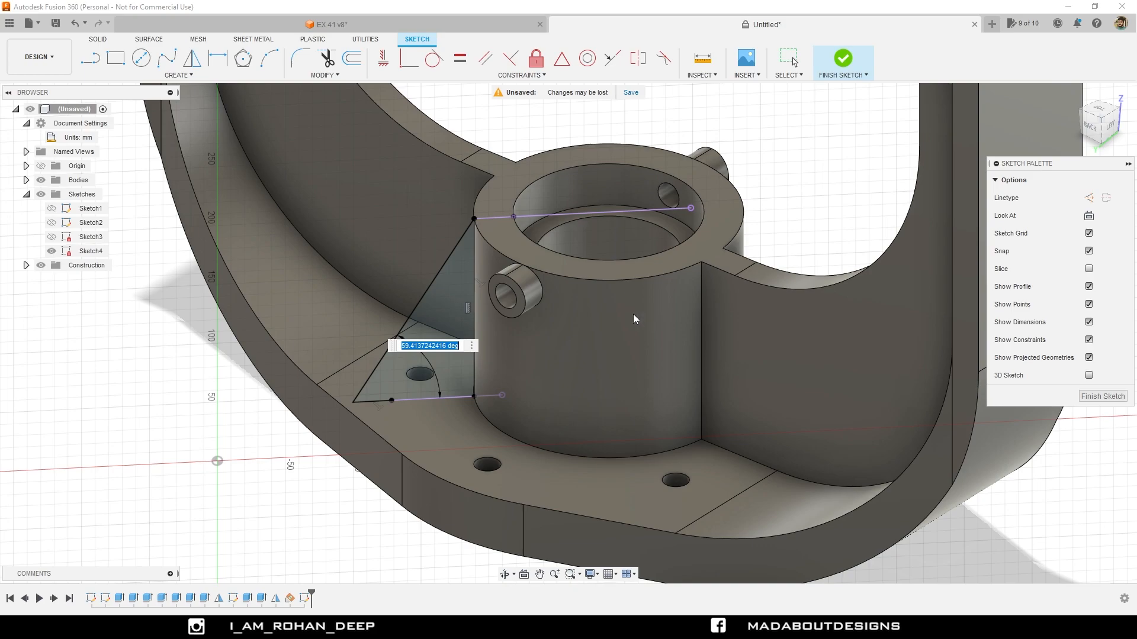
text(75)
key(Return)
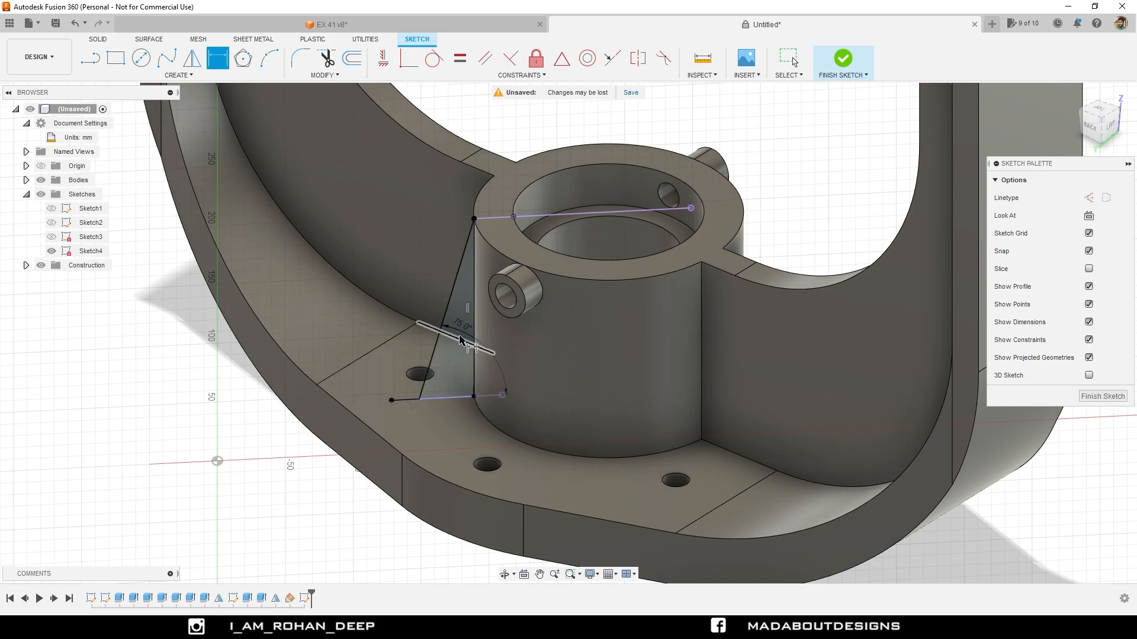
Change the sloping line's angle dimension to 60 deg and finish the sketch
double_click(464, 326)
text(60)
key(Return)
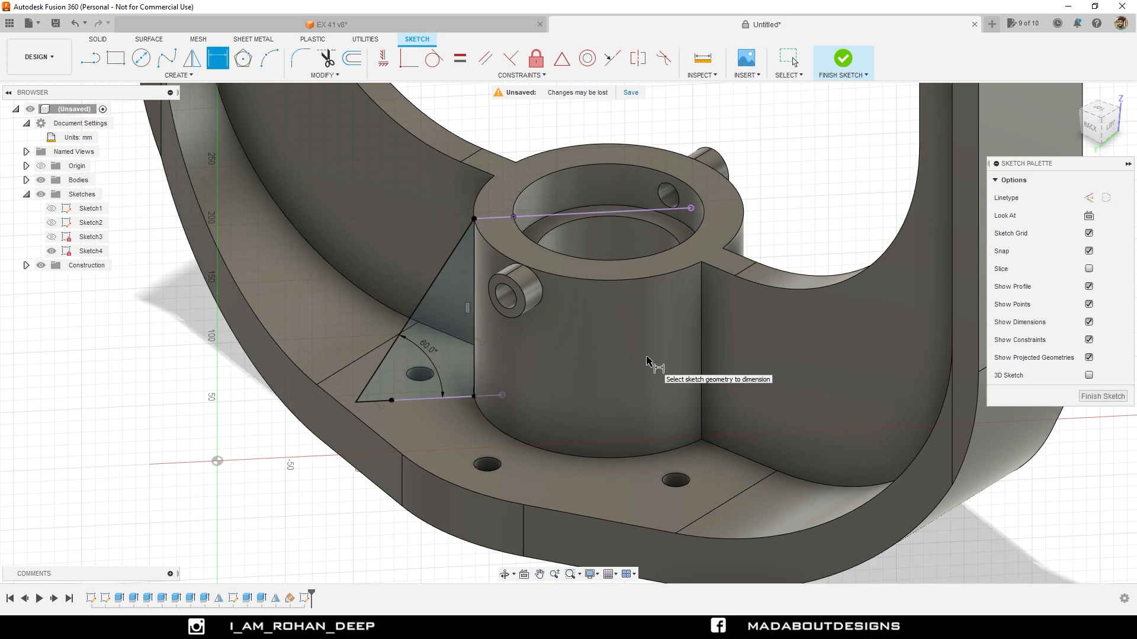
click(842, 58)
Start a Revolve of the triangular rib profile about the vertical Z axis through the boss
shift+middle_drag(746, 186, 764, 213)
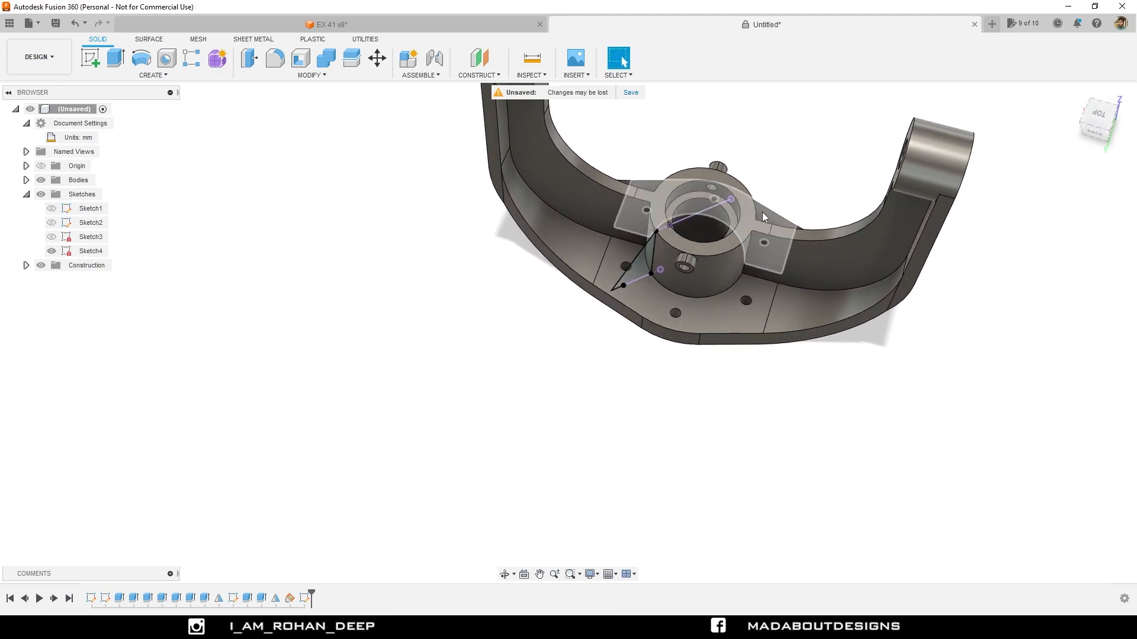
click(208, 75)
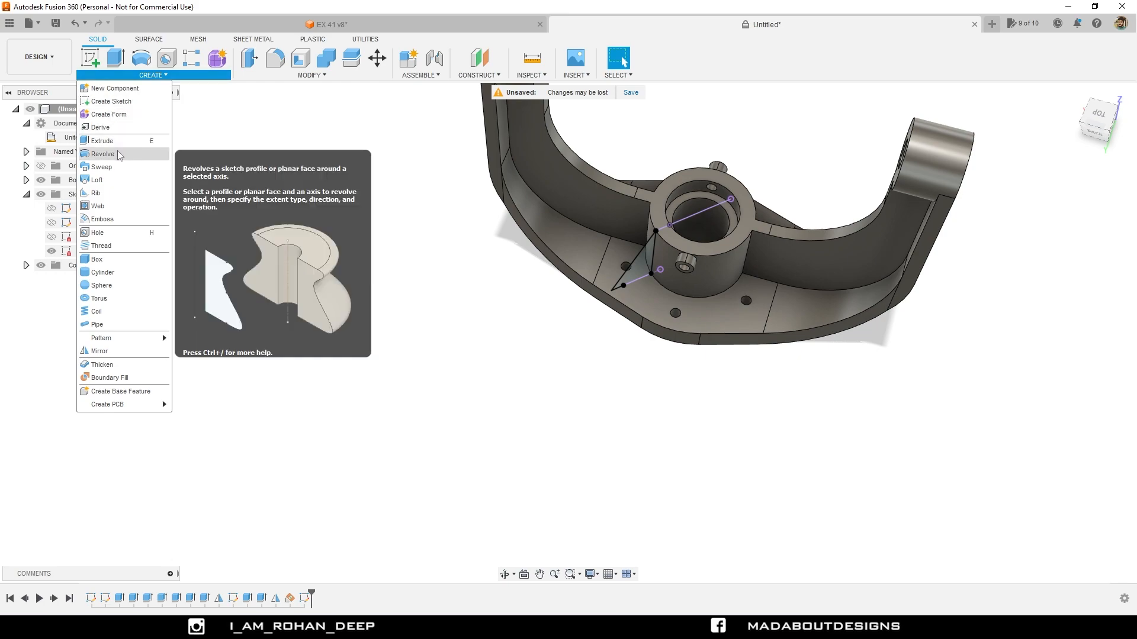
click(103, 154)
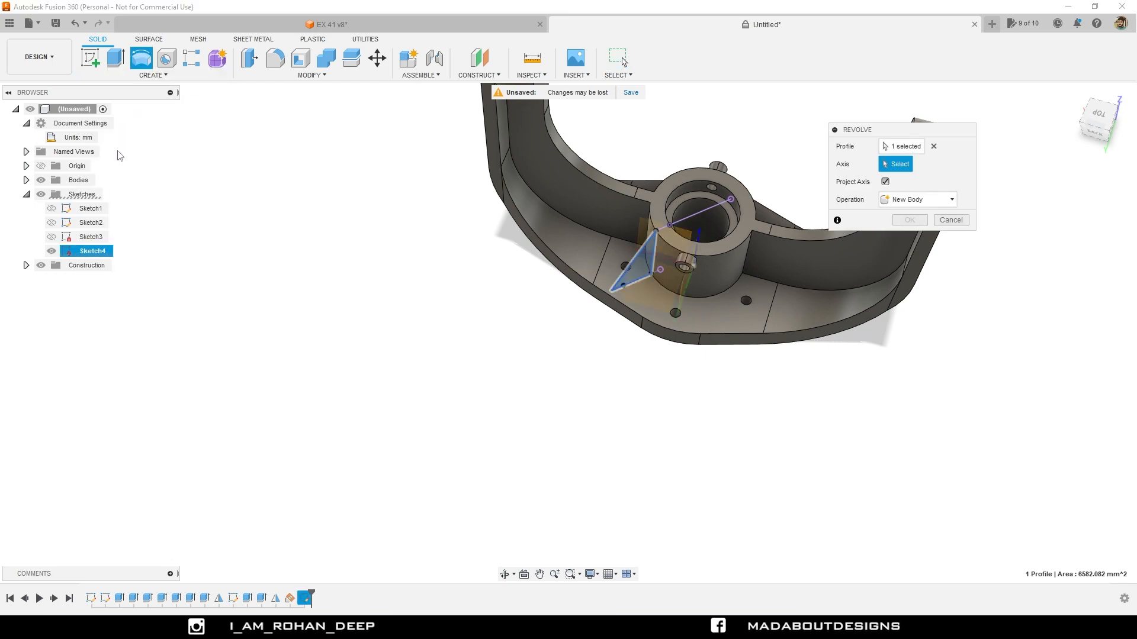
middle_drag(645, 254, 612, 271)
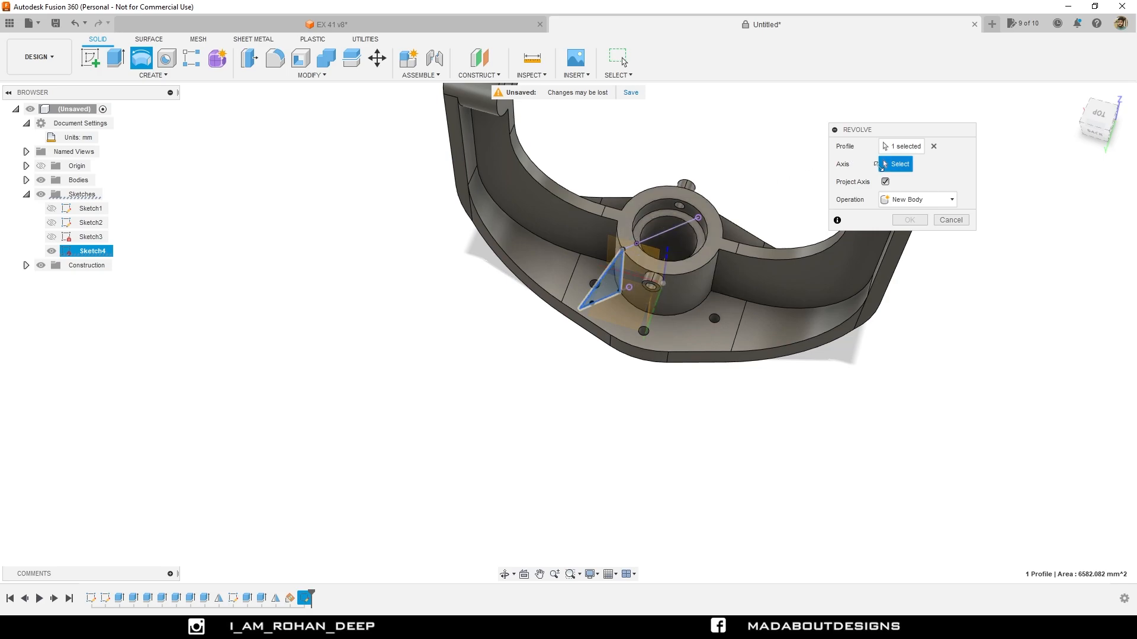
scroll(814, 194, up, 4)
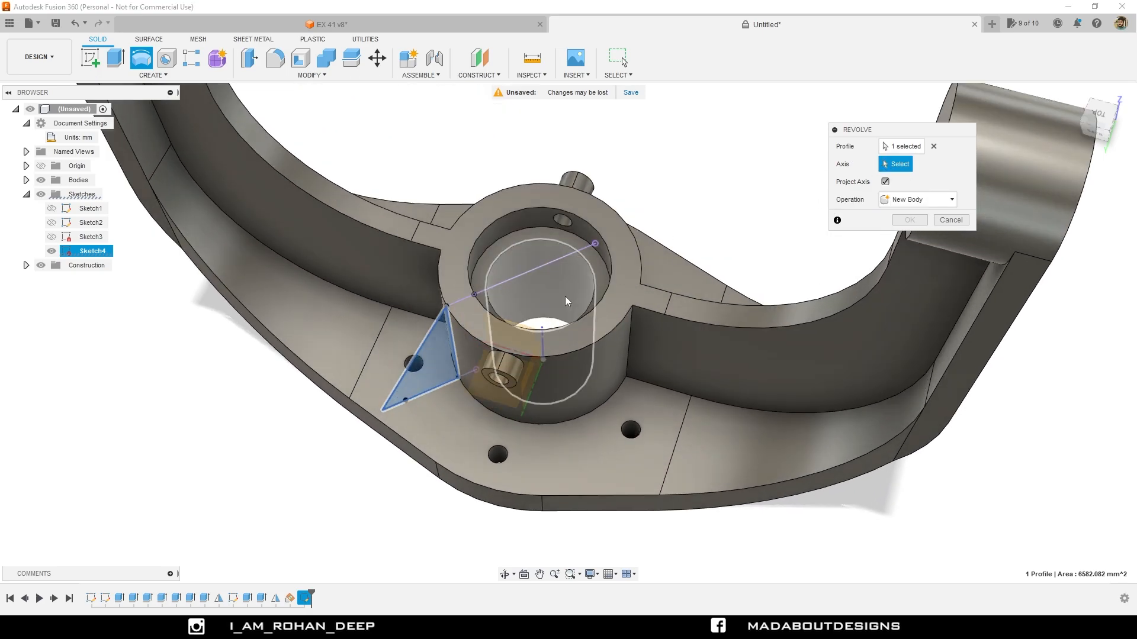
shift+middle_drag(584, 309, 568, 315)
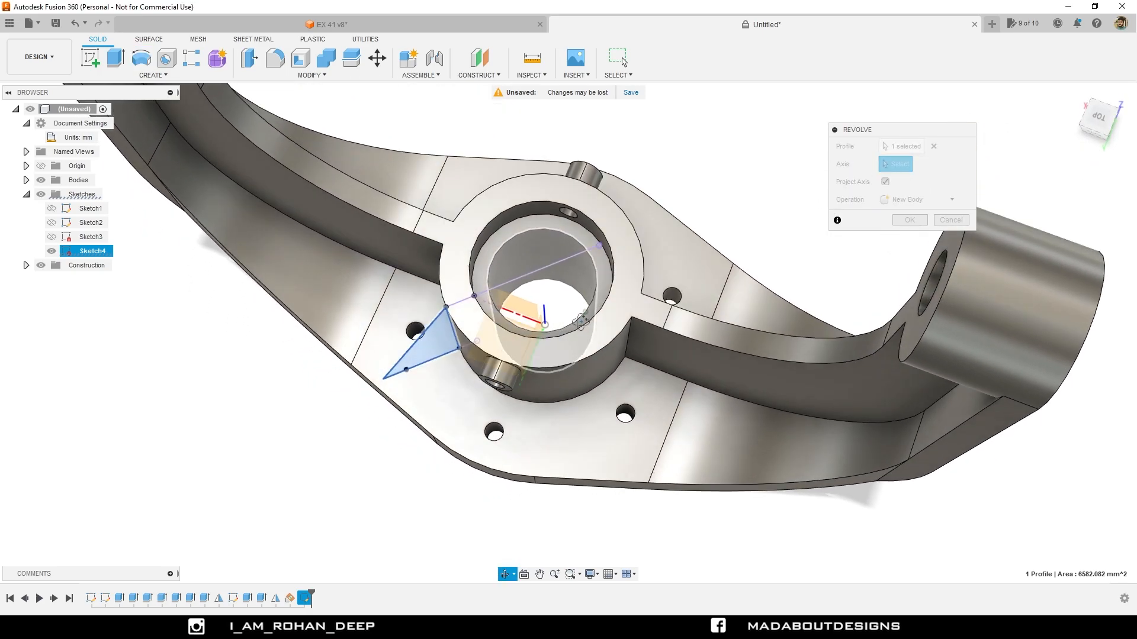
click(545, 315)
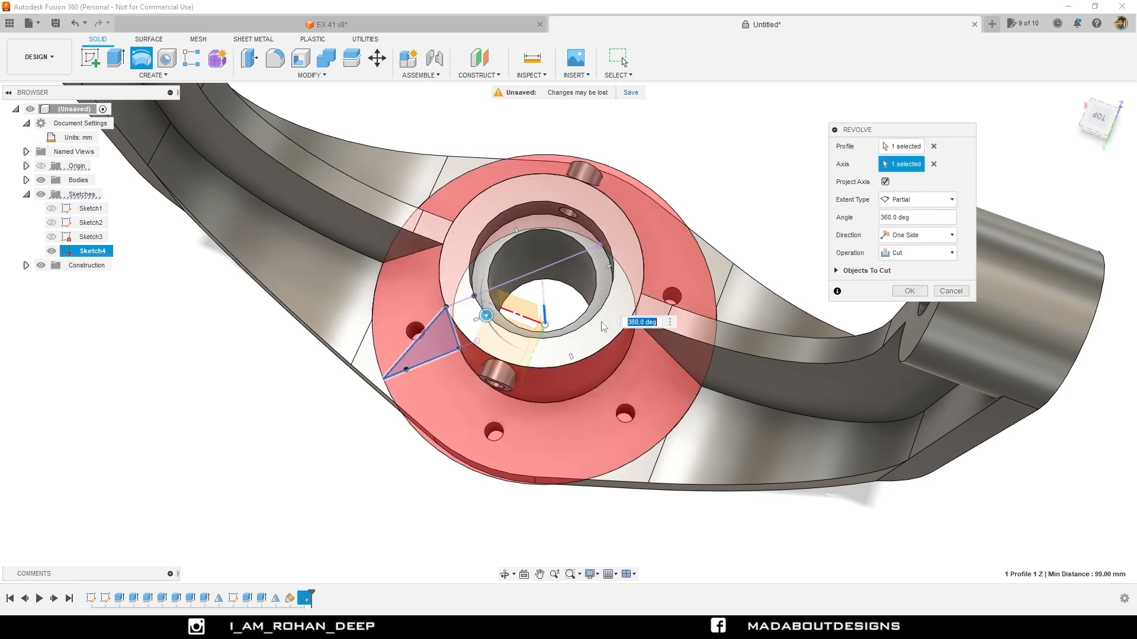
Complete the rib revolve as a partial 5 deg symmetric extent, joined to the bracket body
shift+middle_drag(602, 326, 620, 315)
click(928, 202)
click(935, 184)
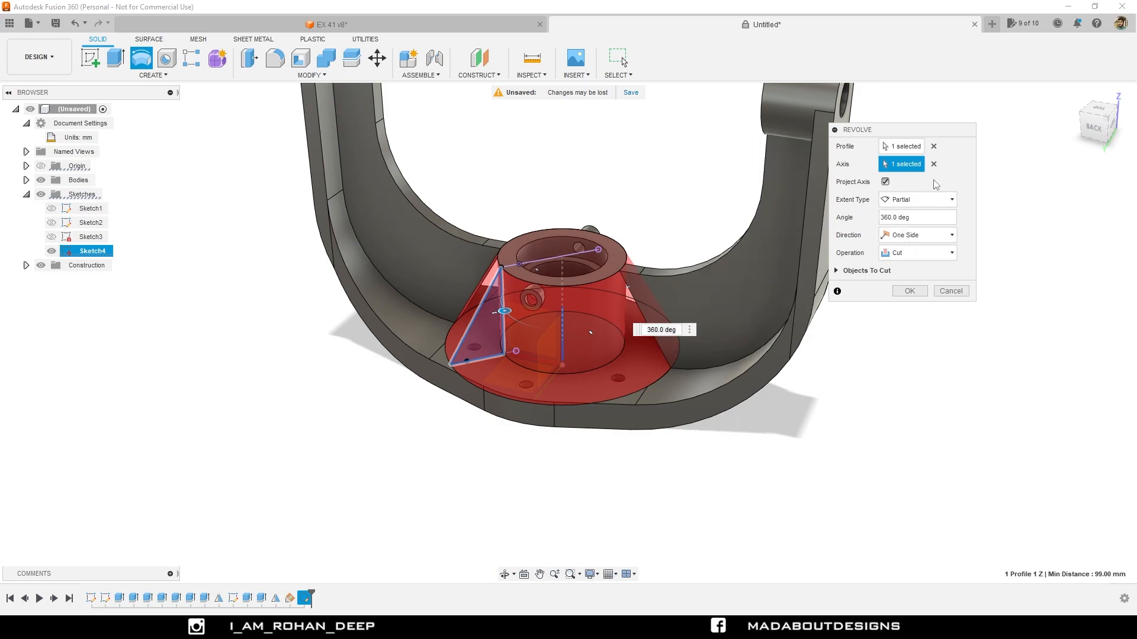
drag(922, 220, 875, 225)
click(918, 235)
click(909, 277)
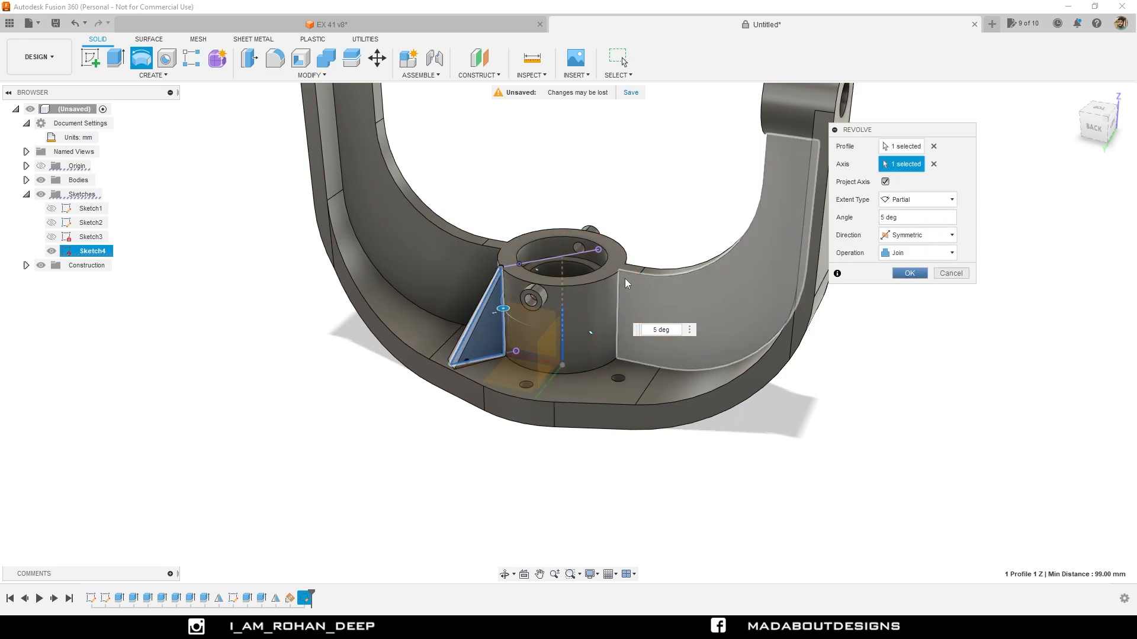
scroll(531, 271, up, 3)
shift+middle_drag(534, 272, 591, 312)
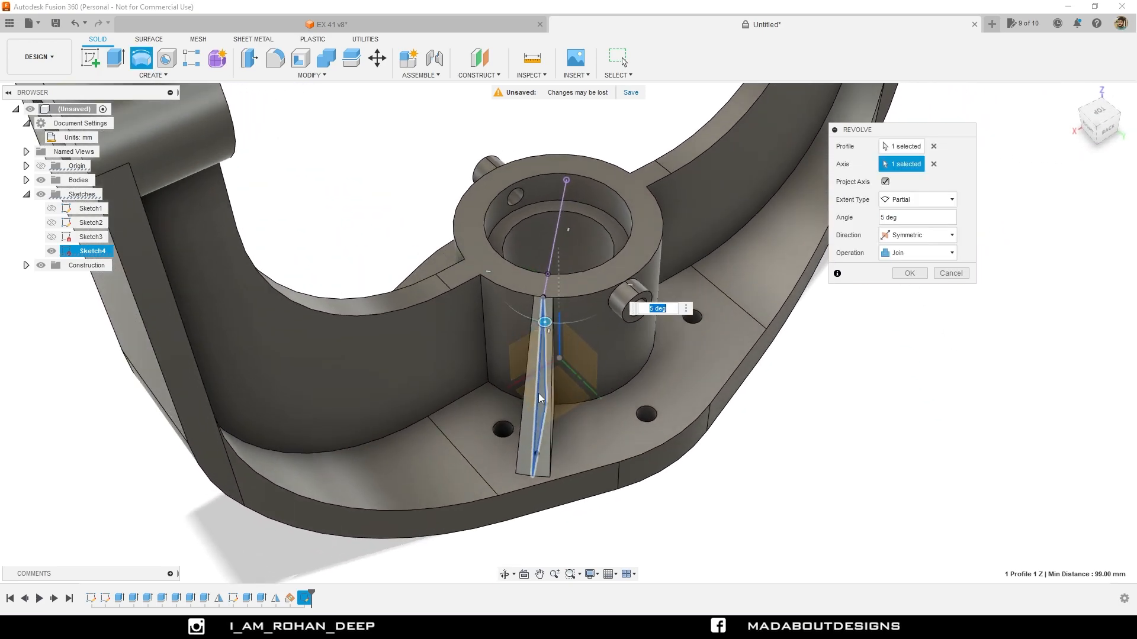
scroll(550, 392, up, 2)
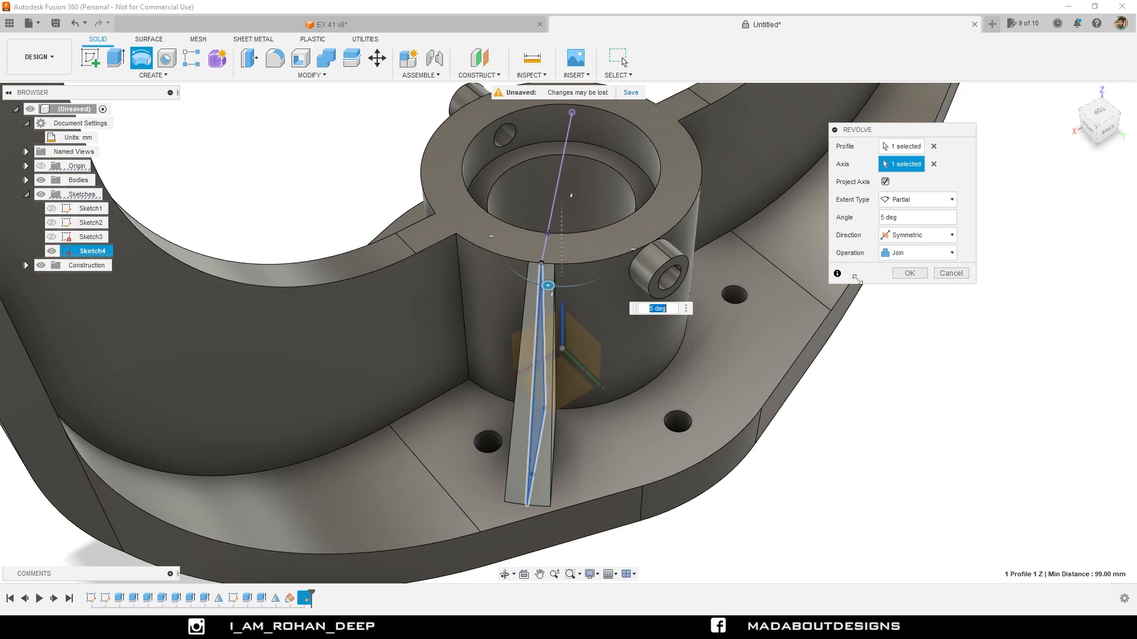
click(910, 274)
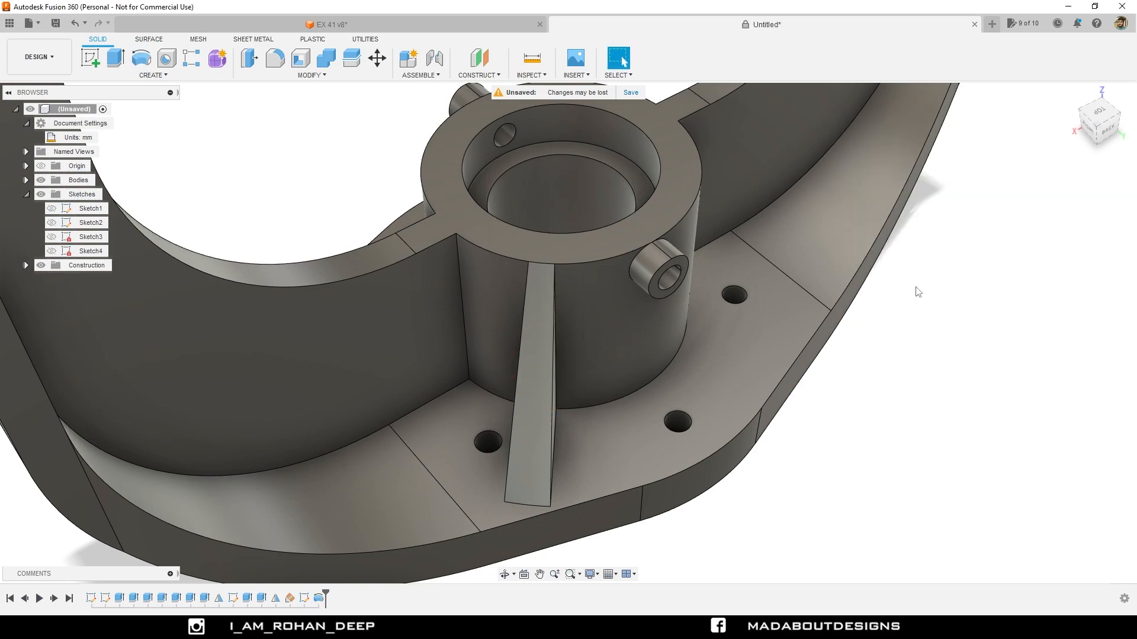
Start a Circular Pattern with the object type Features and choose the rib's revolve feature as its object
scroll(976, 372, down, 3)
shift+middle_drag(969, 386, 898, 444)
key(Escape)
scroll(898, 444, down, 4)
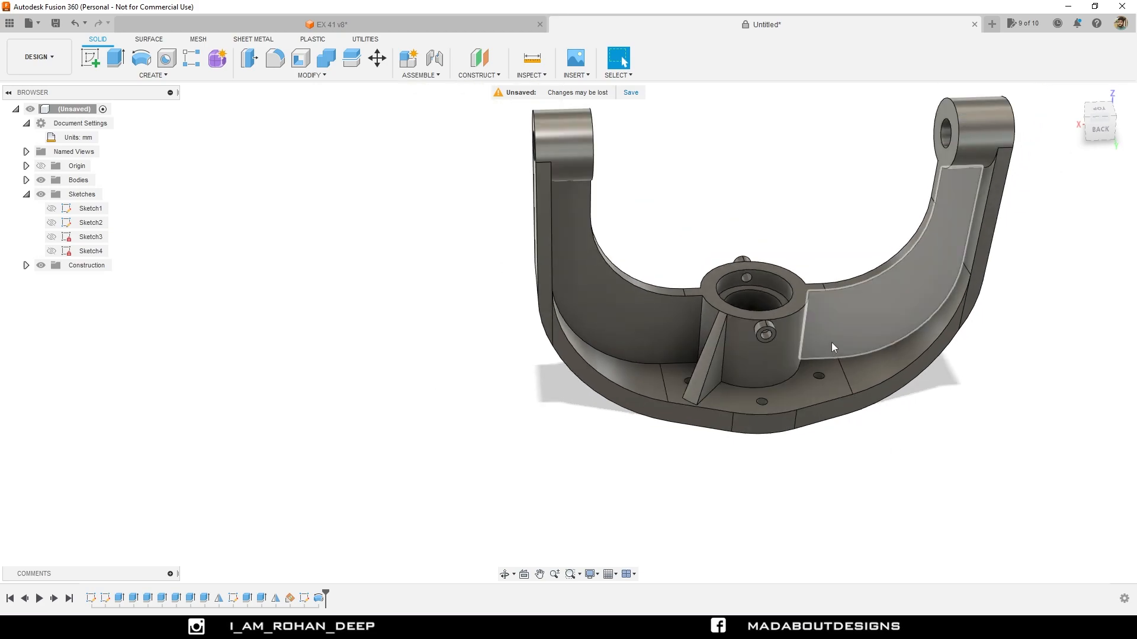
shift+middle_drag(831, 342, 702, 392)
click(160, 75)
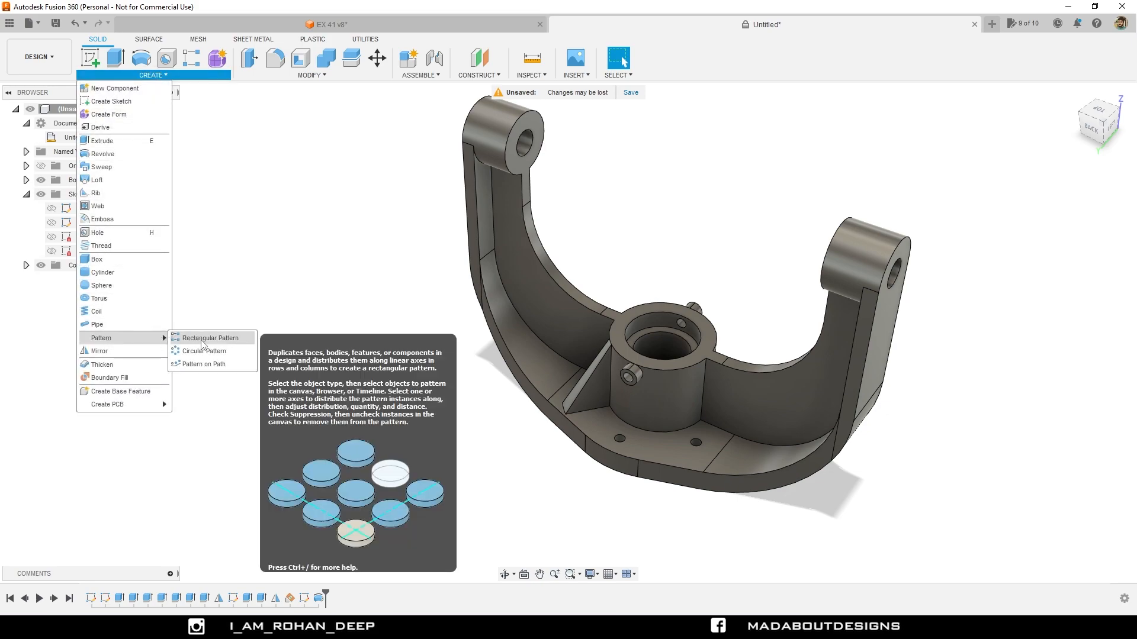
click(205, 351)
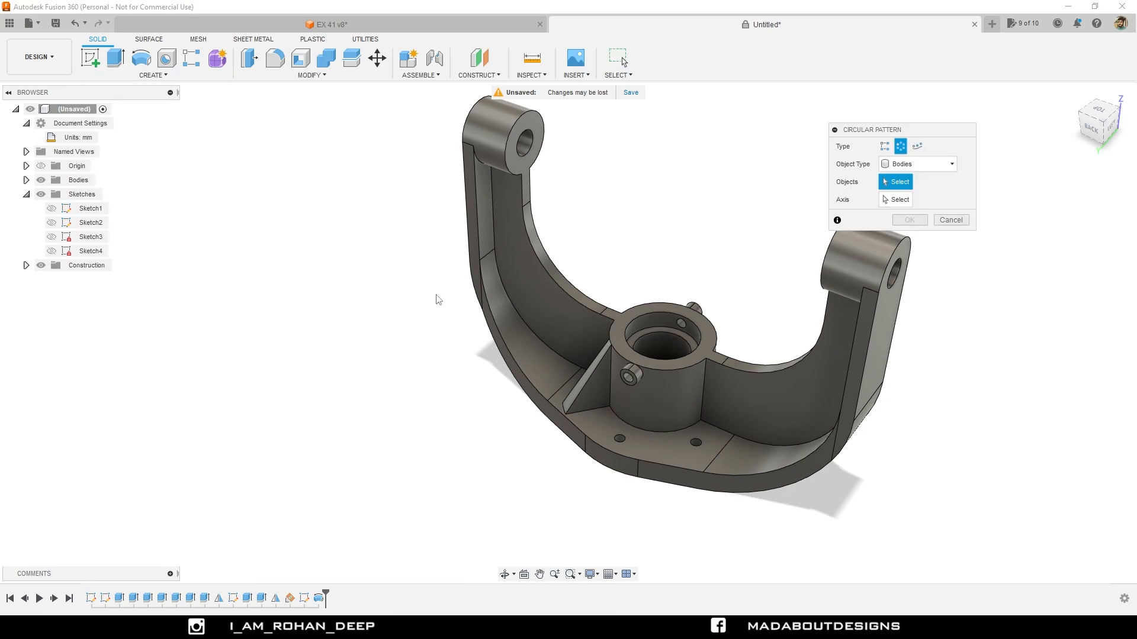
drag(901, 134, 967, 102)
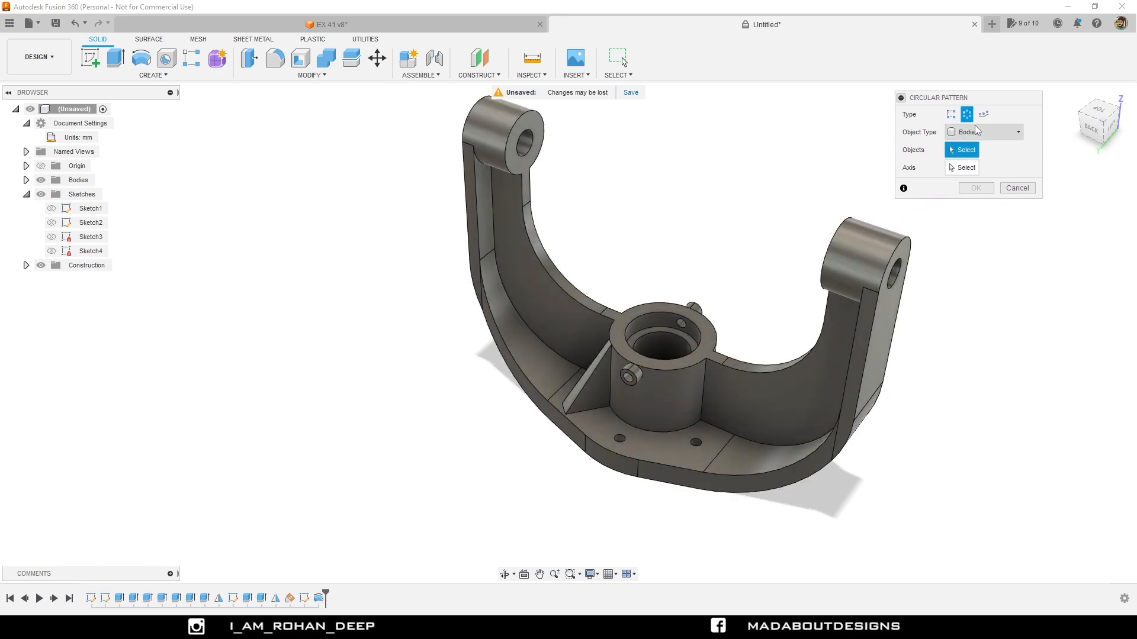
click(969, 130)
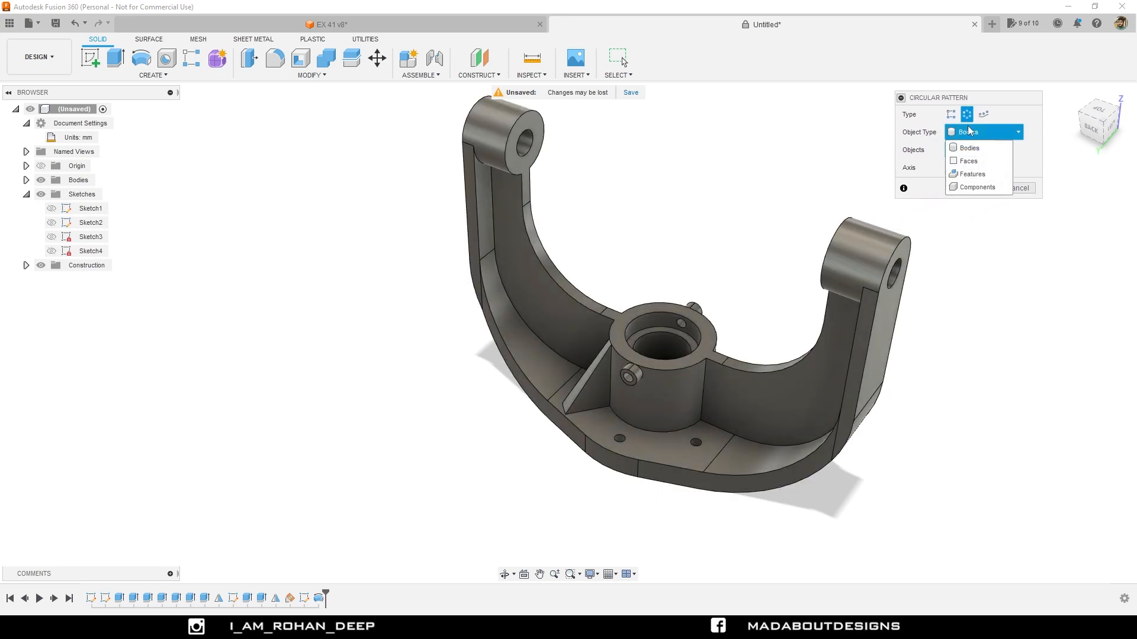
click(978, 174)
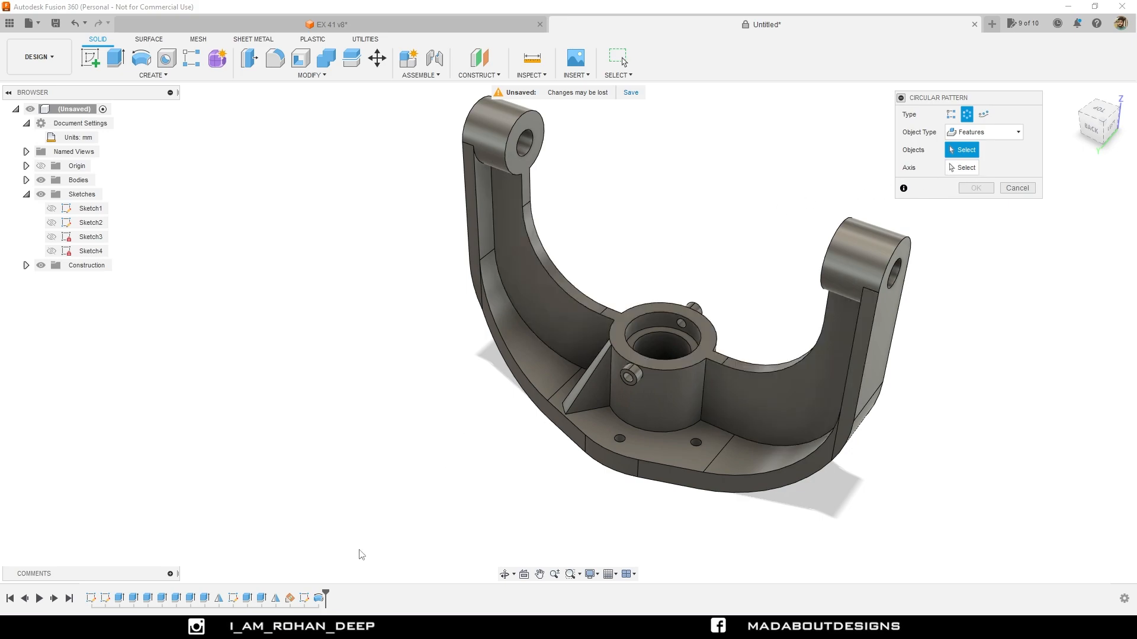
click(320, 599)
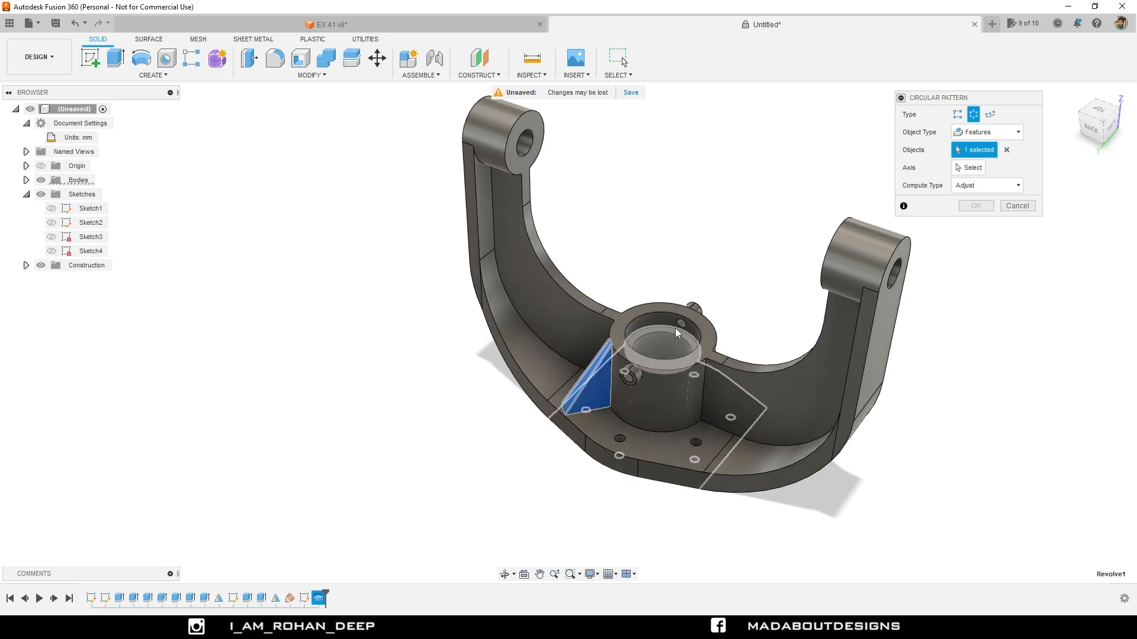
Pattern the rib around the boss's circular edge with full distribution and a quantity of 4
click(969, 168)
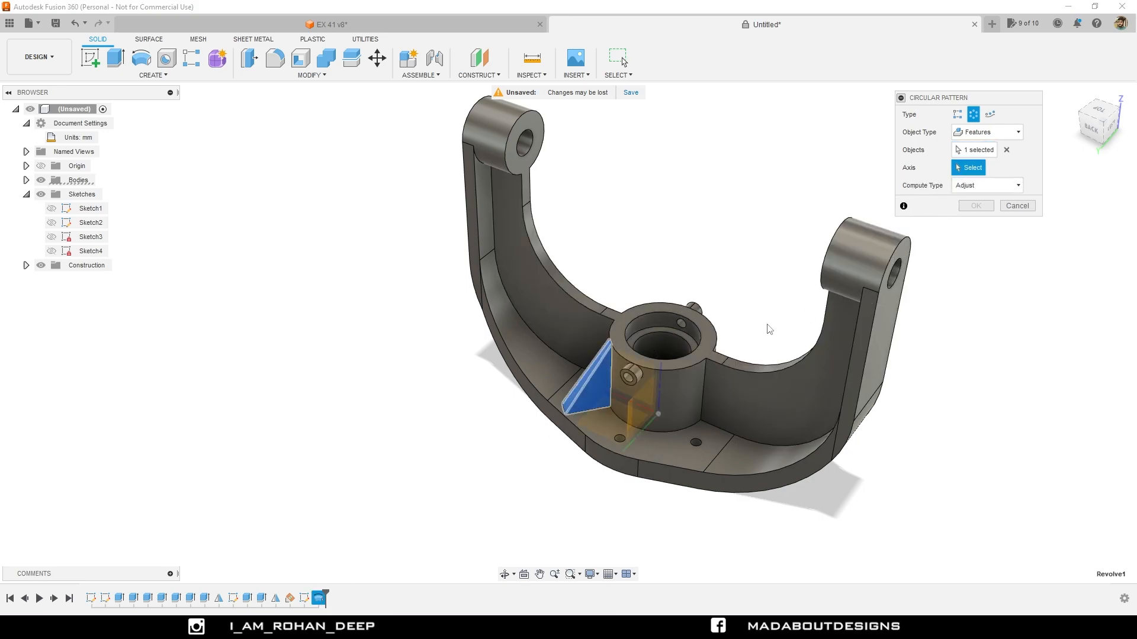
click(676, 370)
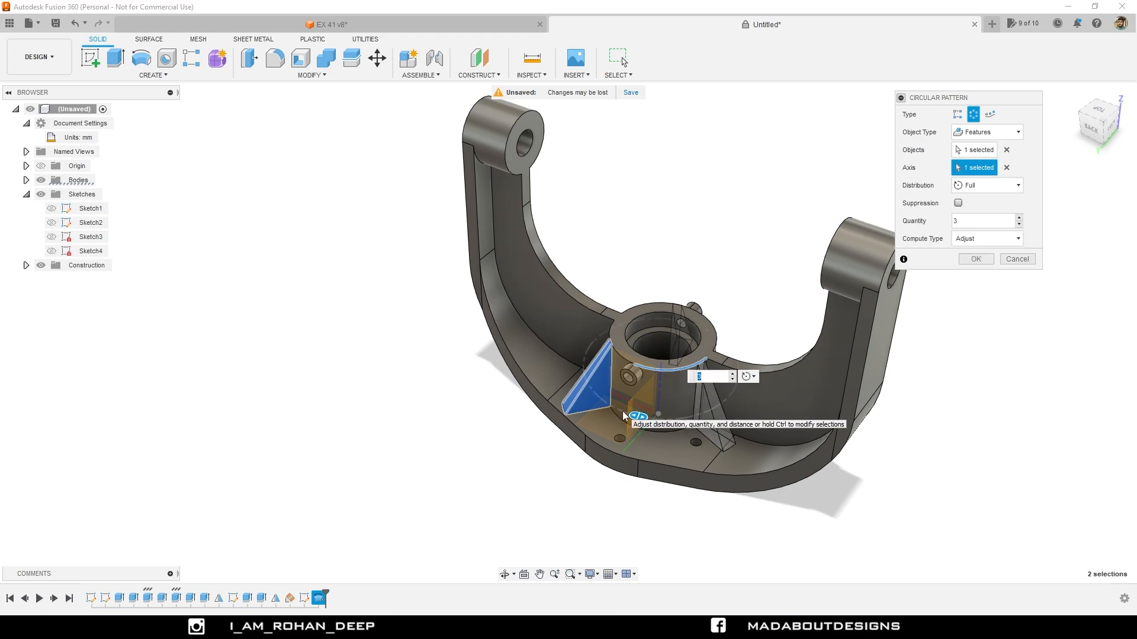
text(4)
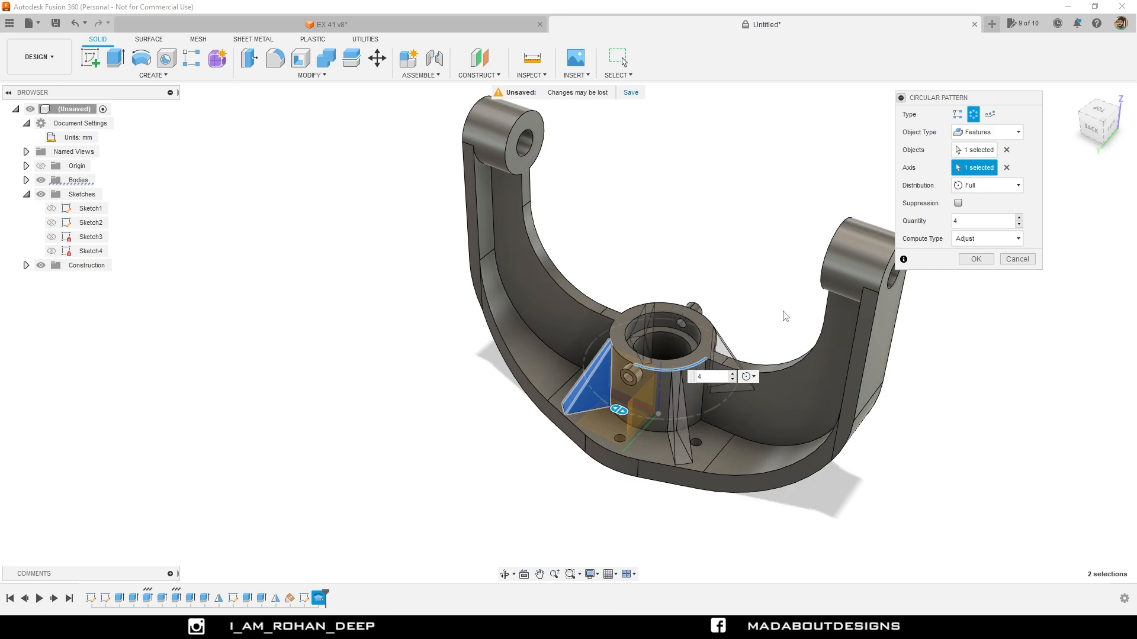
click(979, 260)
Apply the Paint - Metallic (Blue) appearance from the metallic paint library to the whole bracket body
shift+middle_drag(974, 276, 614, 290)
scroll(655, 271, down, 2)
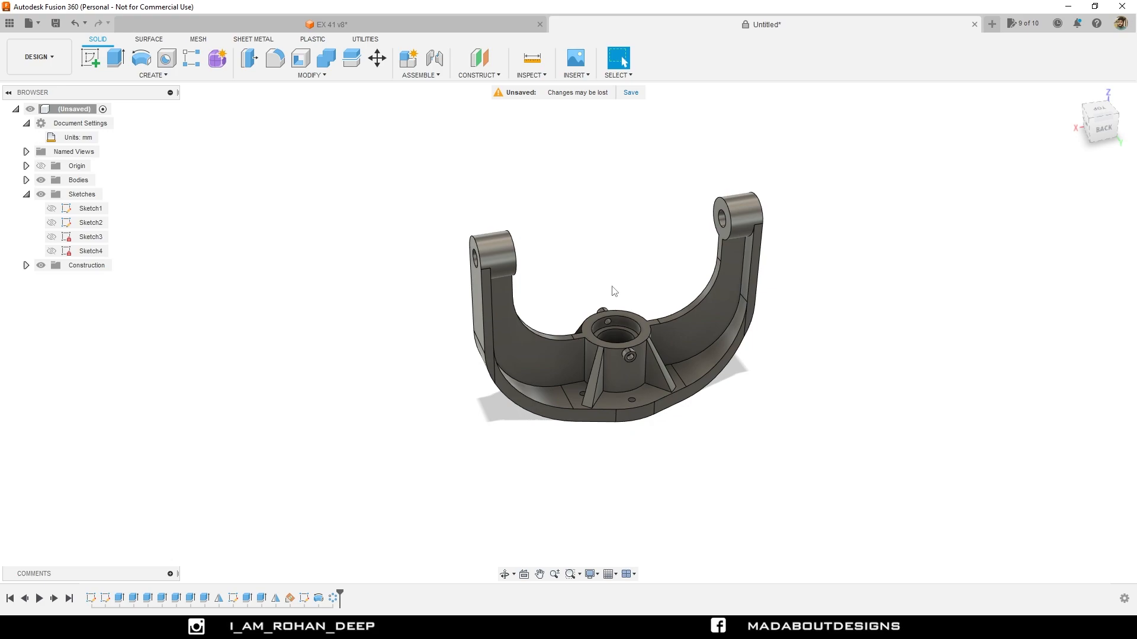
key(a)
scroll(947, 359, down, 4)
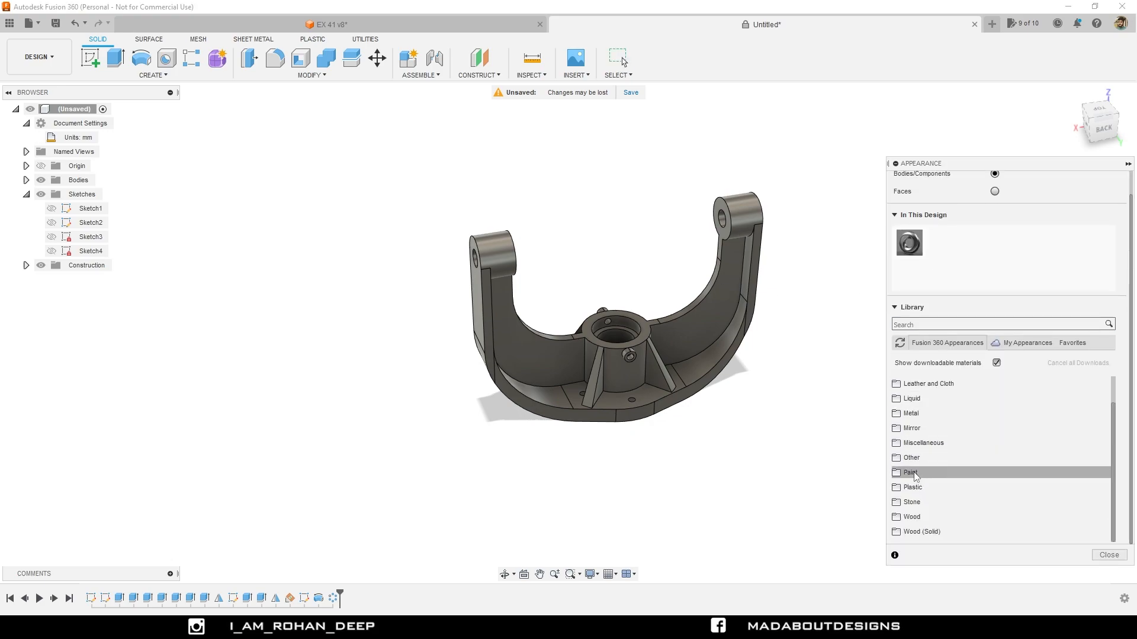
scroll(915, 473, down, 3)
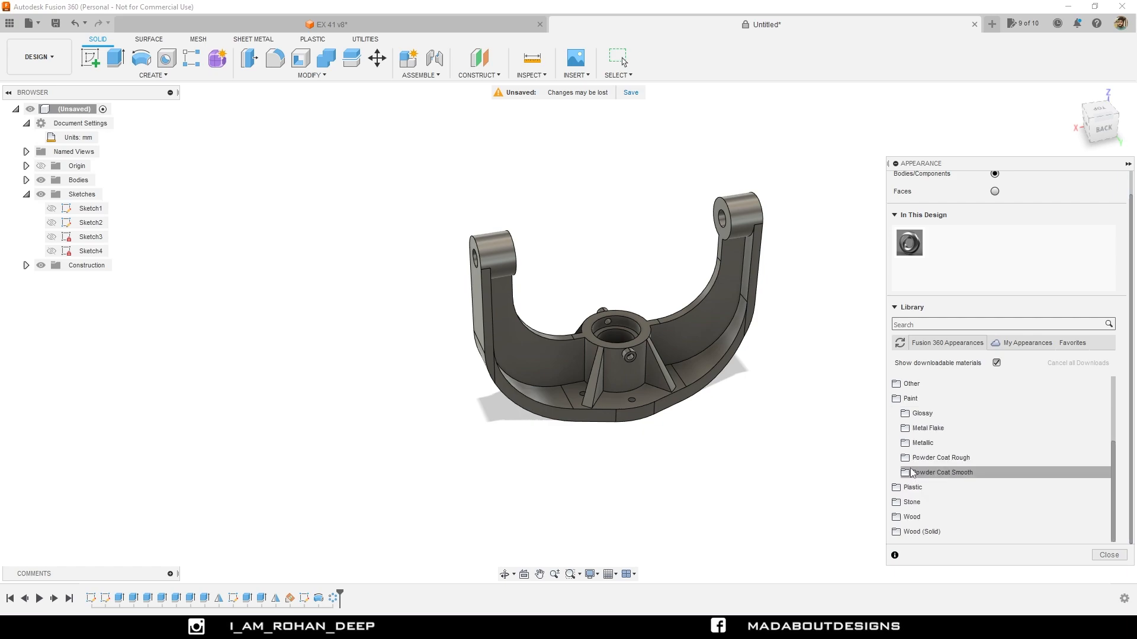
click(917, 443)
scroll(917, 438, down, 3)
drag(923, 392, 726, 306)
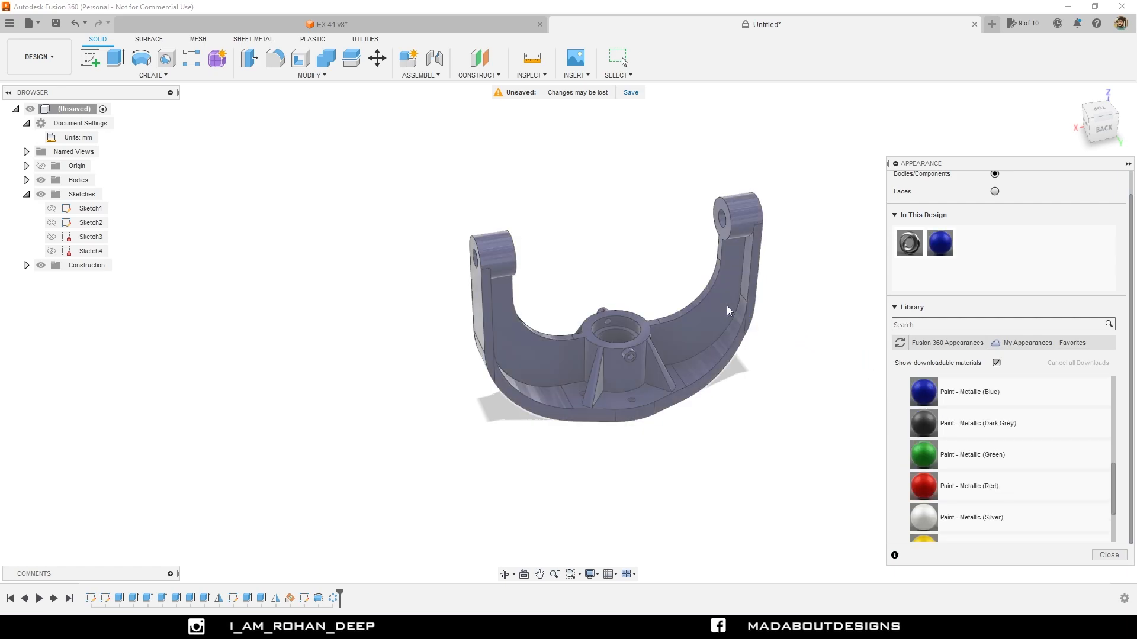
Edit the bracket's metallic blue paint, shifting its hue to a light turquoise, and finish the appearance editing
double_click(933, 245)
drag(801, 242, 810, 214)
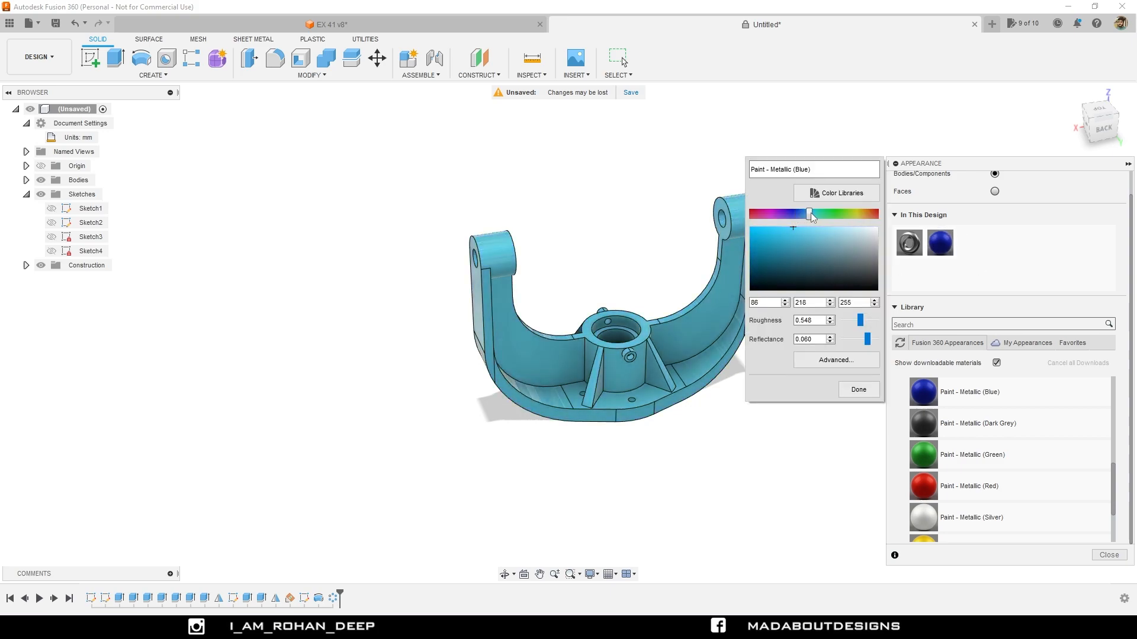
click(858, 389)
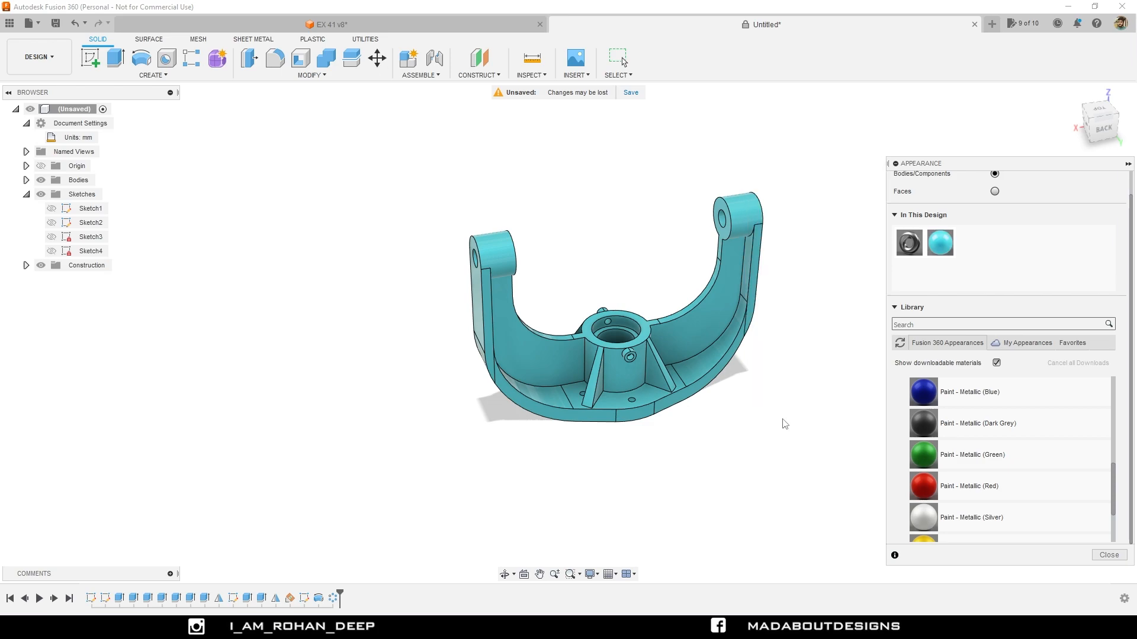
key(Escape)
Examine the finished bracket from above and from several sides, including the boss, ribs and arm ends
shift+middle_drag(682, 462, 997, 461)
middle_drag(933, 428, 757, 138)
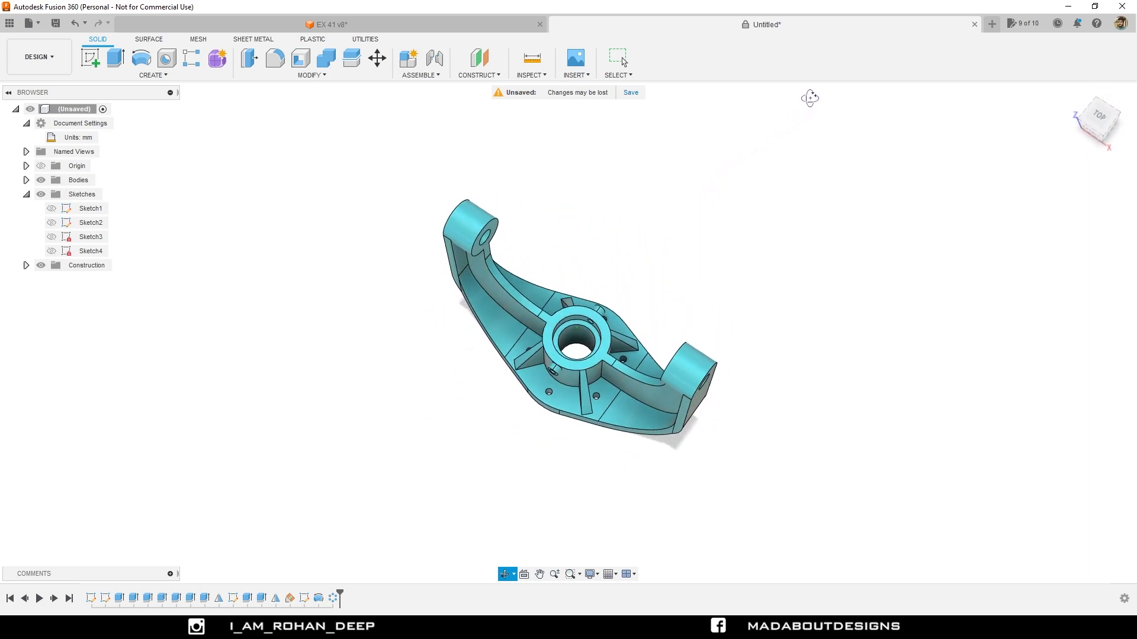
shift+middle_drag(777, 357, 1069, 361)
shift+middle_drag(631, 461, 685, 453)
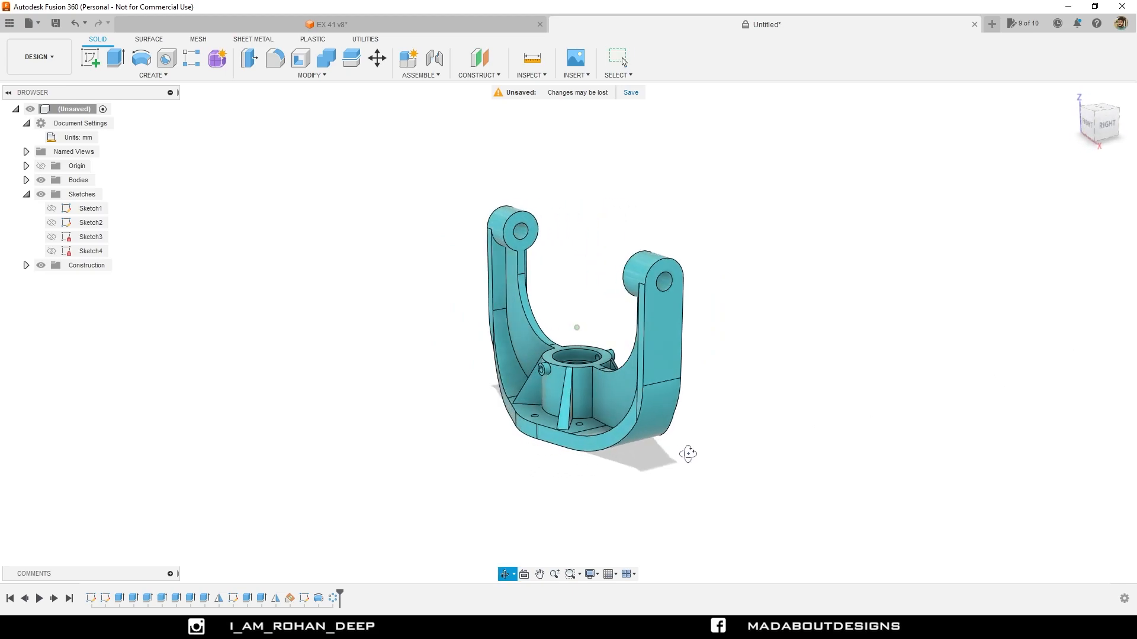
shift+middle_drag(754, 457, 906, 469)
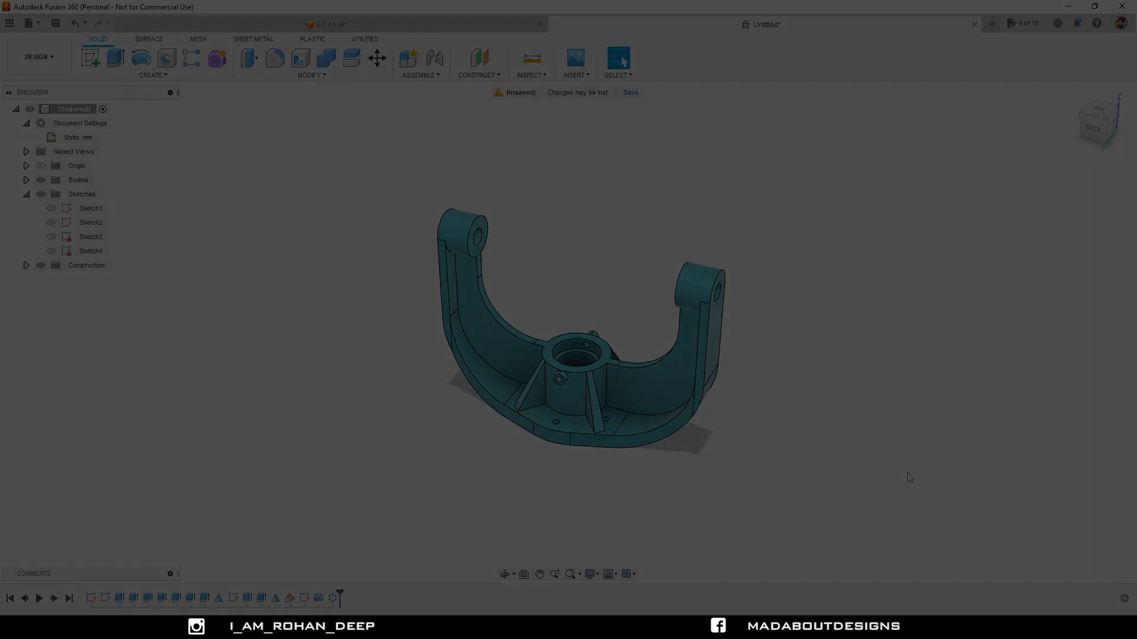